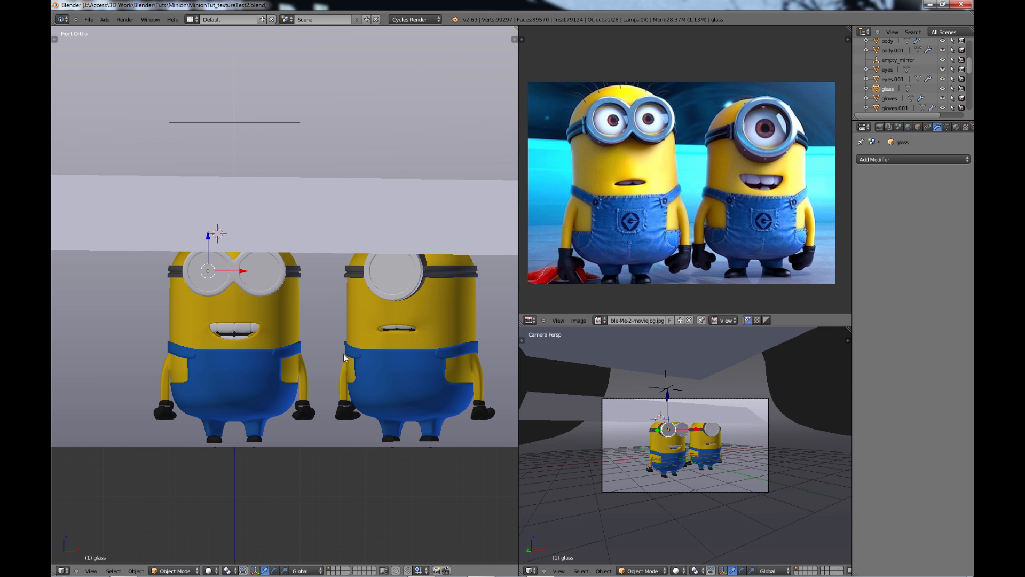
# Move the overhead lamp plane, the tilted lamp plane above the minions and the backdrop to the second layer.
pyautogui.scroll(-1, 358, 347)
pyautogui.scroll(-1, 387, 324)
pyautogui.moveTo(388, 325); pyautogui.dragTo(378, 328, button='middle')
pyautogui.scroll(-2, 378, 328)
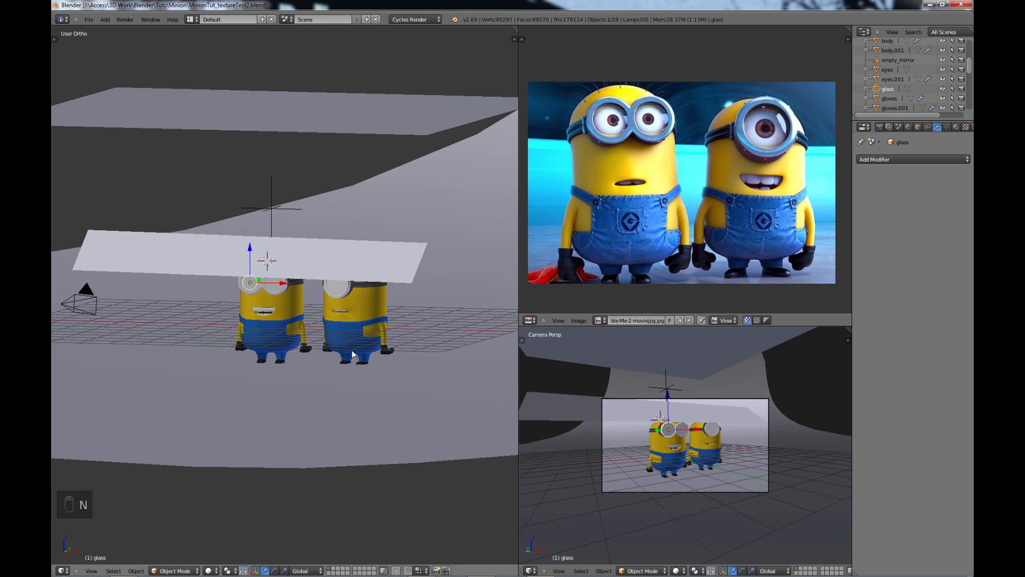
pyautogui.scroll(-1, 351, 350)
pyautogui.keyDown('shift'); pyautogui.moveTo(343, 313); pyautogui.dragTo(301, 381, button='middle'); pyautogui.keyUp('shift')
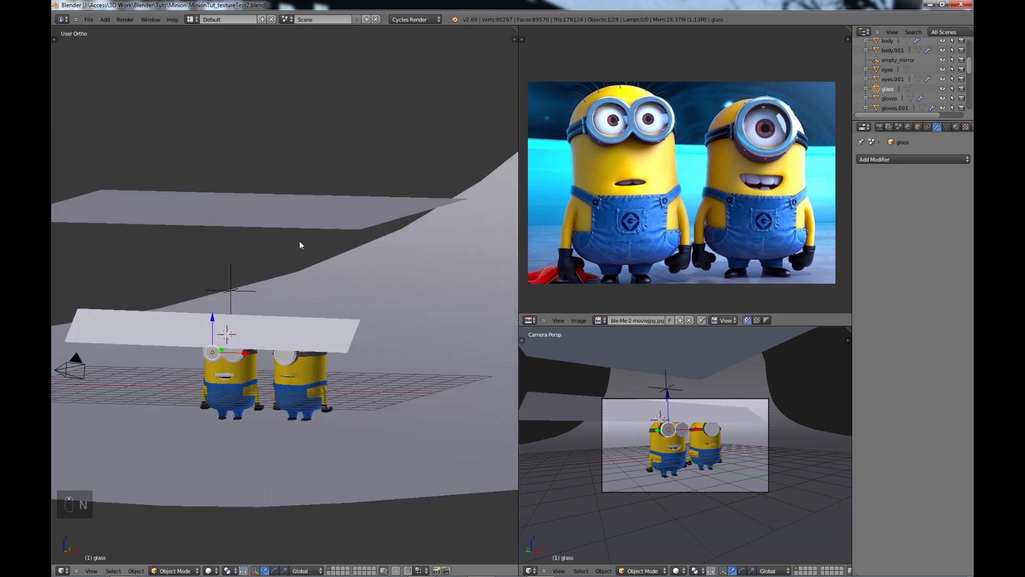
pyautogui.rightClick(300, 212)
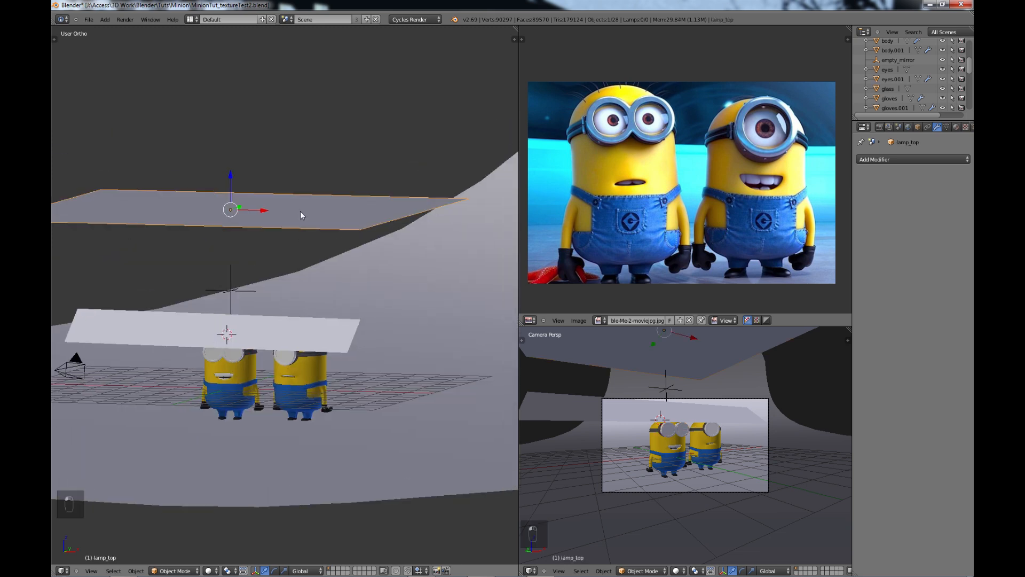
pyautogui.keyDown('shift'); pyautogui.rightClick(296, 332); pyautogui.keyUp('shift')
pyautogui.keyDown('shift'); pyautogui.rightClick(405, 300); pyautogui.keyUp('shift')
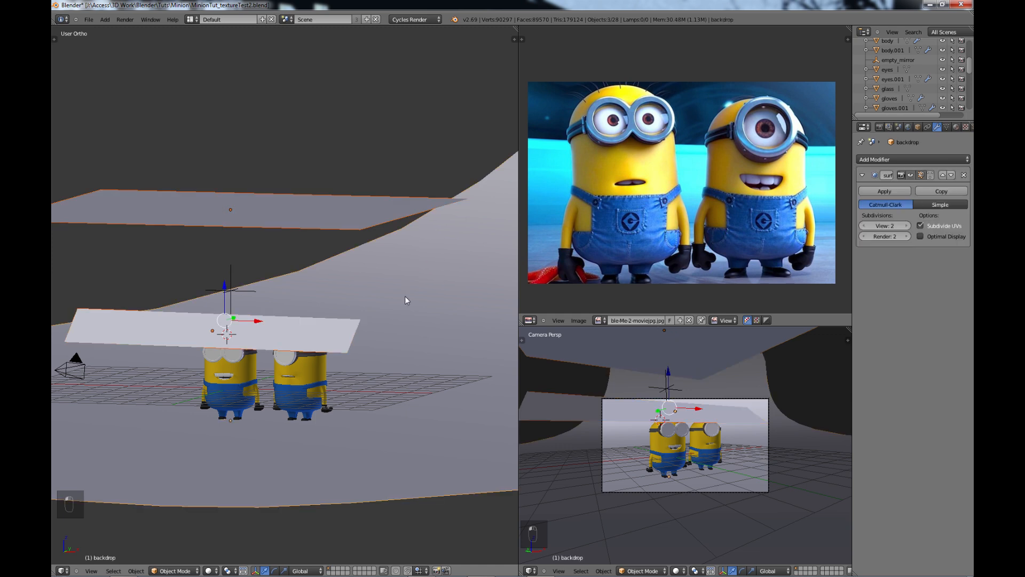
pyautogui.press('m')
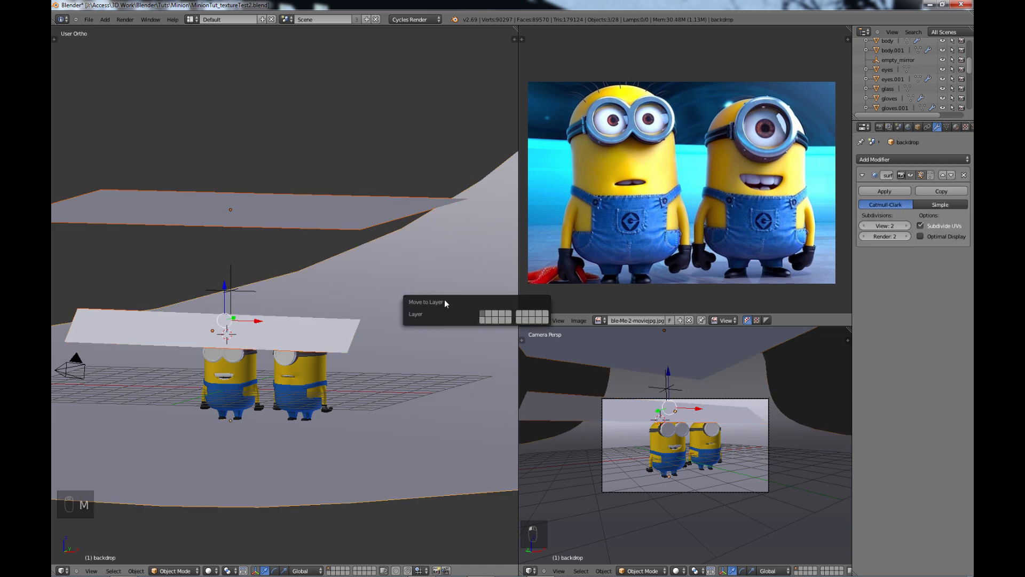
pyautogui.click(489, 314)
# Examine the two-eyed minion's jeans and straps, viewing the jeans' mirrored half mesh in Edit Mode.
pyautogui.moveTo(395, 406); pyautogui.dragTo(410, 247, button='middle')
pyautogui.scroll(5, 315, 357)
pyautogui.scroll(2, 315, 363)
pyautogui.keyDown('shift'); pyautogui.moveTo(348, 322); pyautogui.dragTo(364, 243, button='middle'); pyautogui.keyUp('shift')
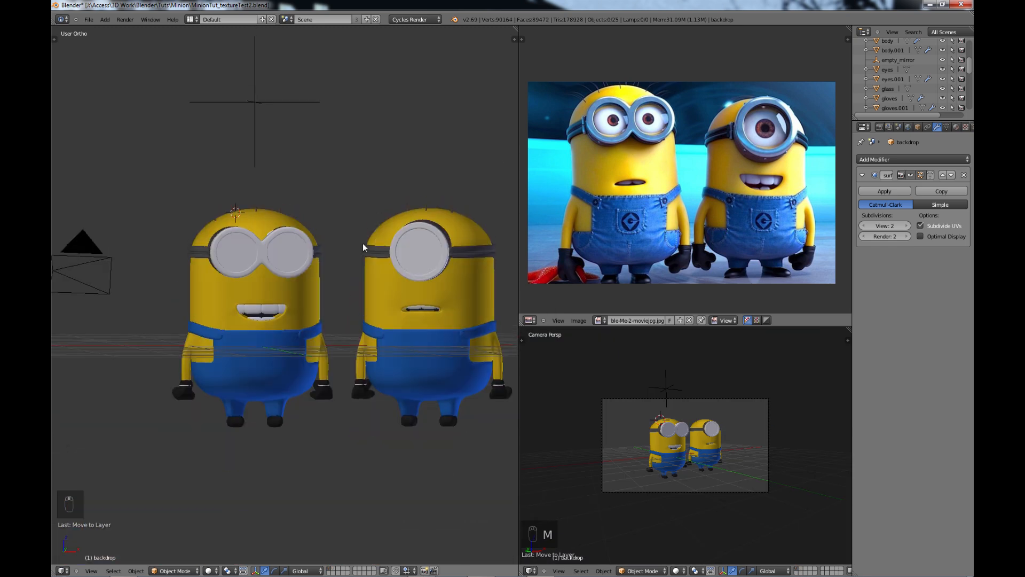
pyautogui.scroll(1, 374, 282)
pyautogui.keyDown('shift'); pyautogui.moveTo(374, 283); pyautogui.dragTo(349, 274, button='middle'); pyautogui.keyUp('shift')
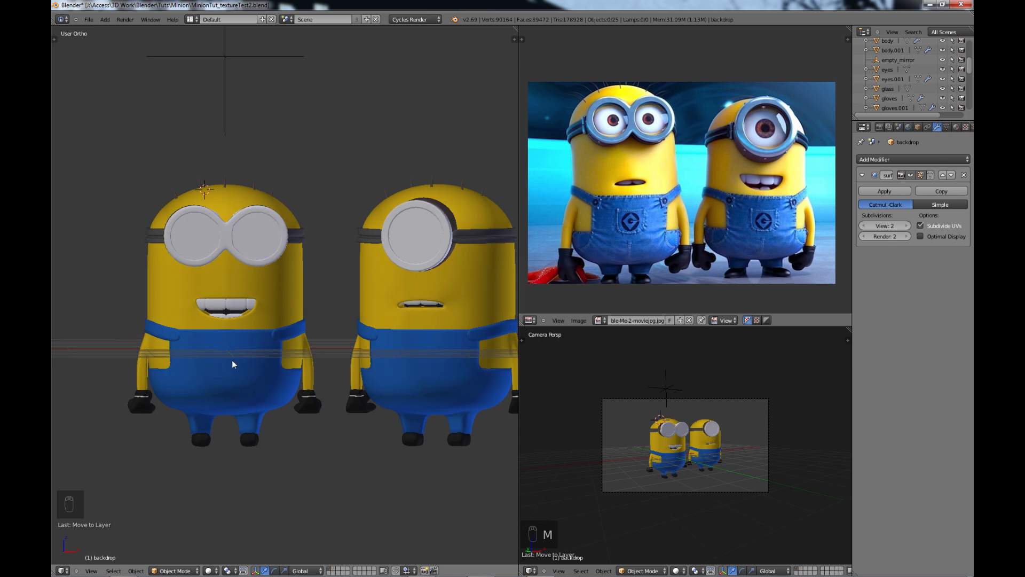
pyautogui.scroll(2, 243, 395)
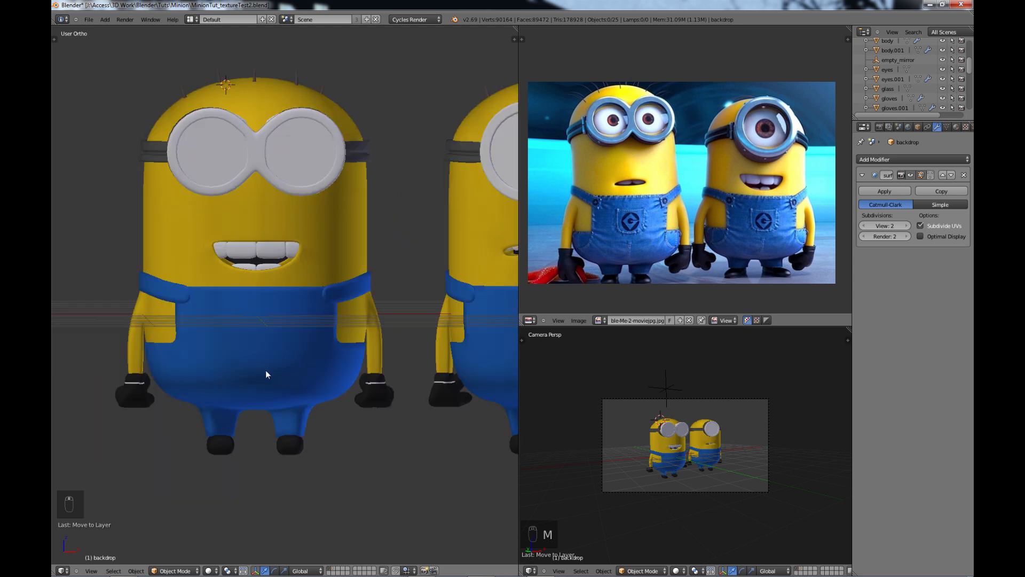
pyautogui.rightClick(268, 367)
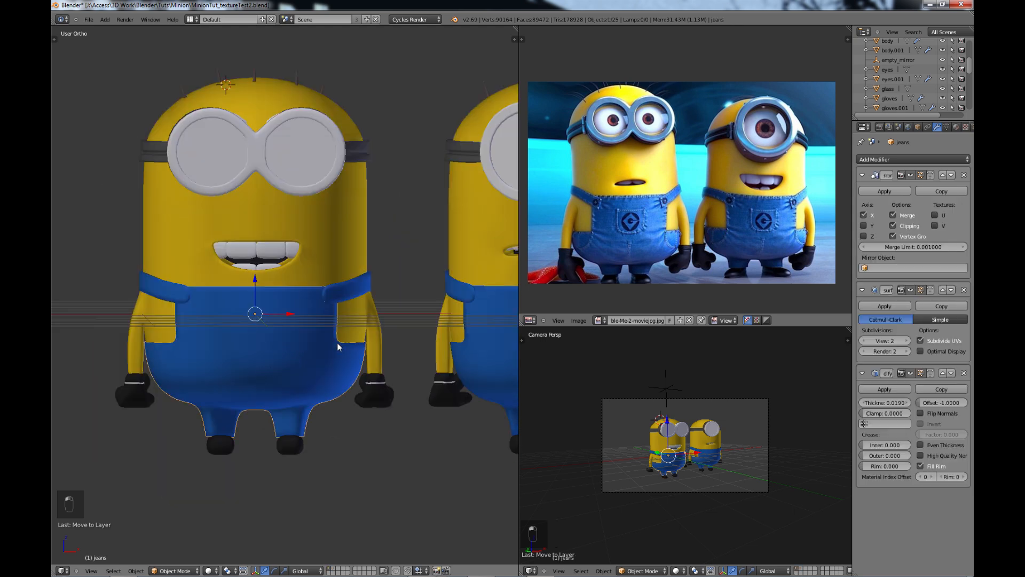
pyautogui.rightClick(352, 292)
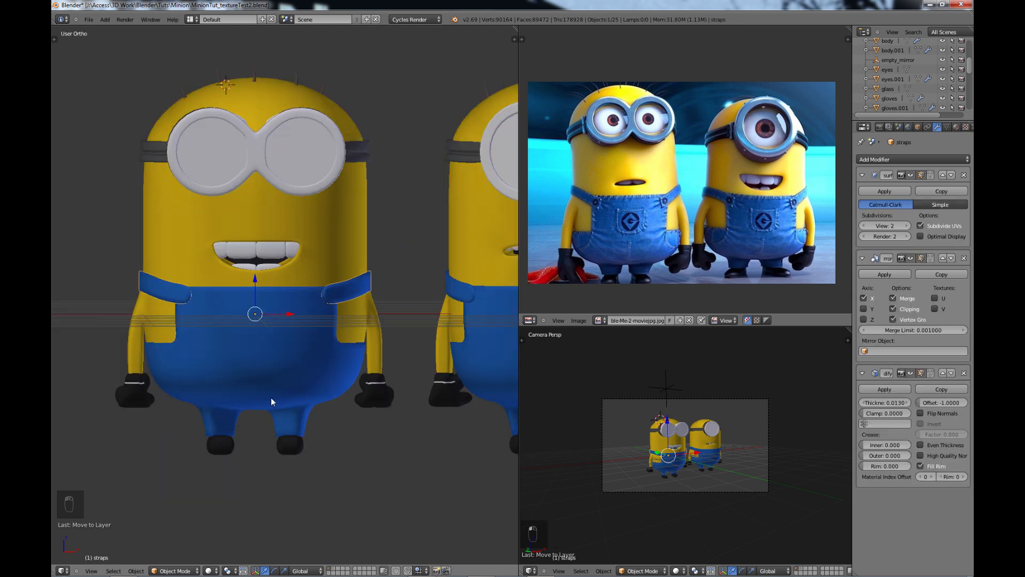
pyautogui.rightClick(303, 369)
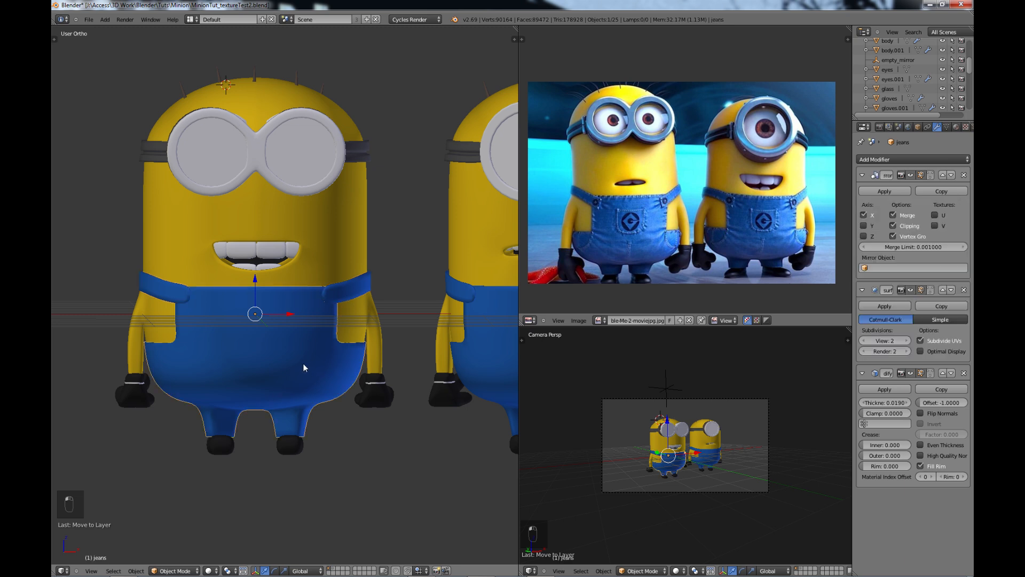
pyautogui.press('Tab')
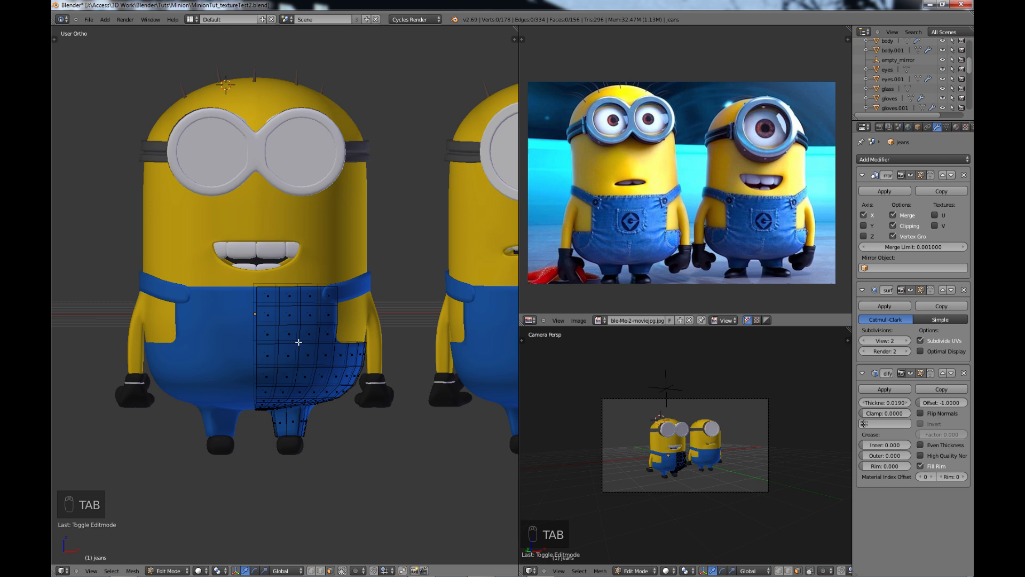
pyautogui.moveTo(293, 343)
pyautogui.mouseDown(button='middle')
pyautogui.moveTo(258, 350)
pyautogui.moveTo(286, 297)
pyautogui.moveTo(279, 338)
pyautogui.moveTo(278, 329)
pyautogui.mouseUp(button='middle')
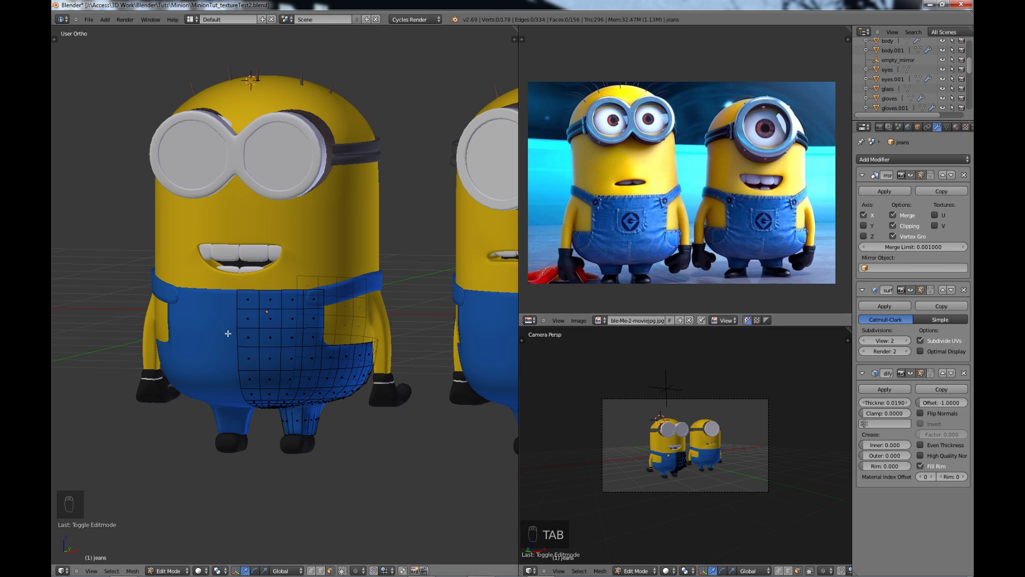
pyautogui.moveTo(227, 330); pyautogui.dragTo(239, 333, button='middle')
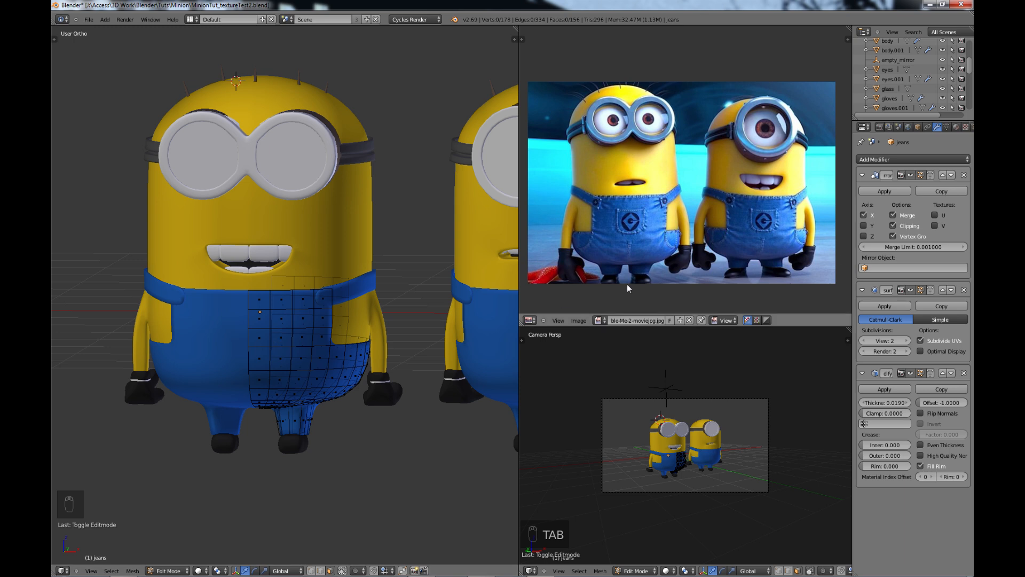
pyautogui.press('Tab')
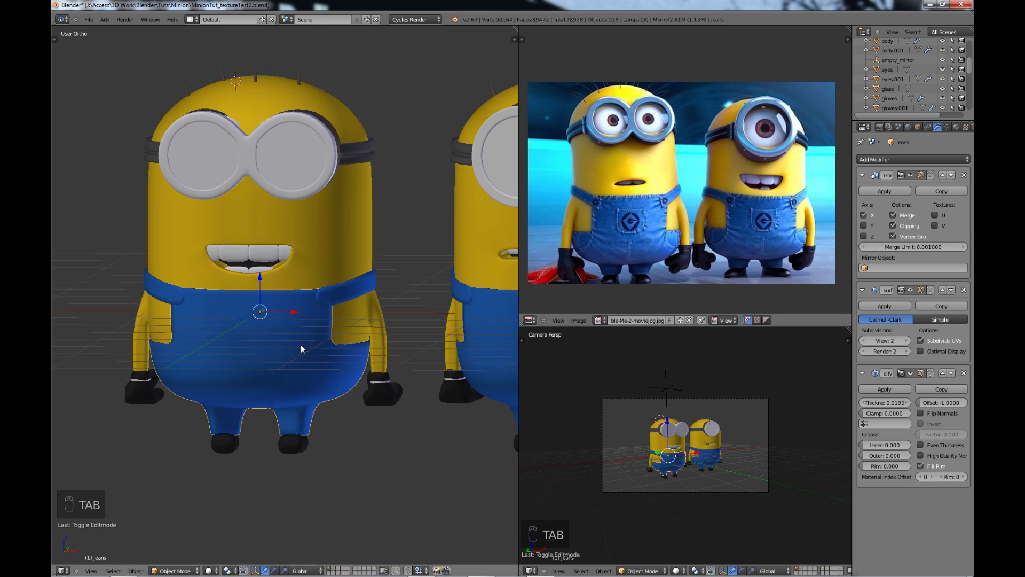
# Apply the Mirror modifier on the jeans and check the full mesh in Edit Mode.
pyautogui.click(886, 191)
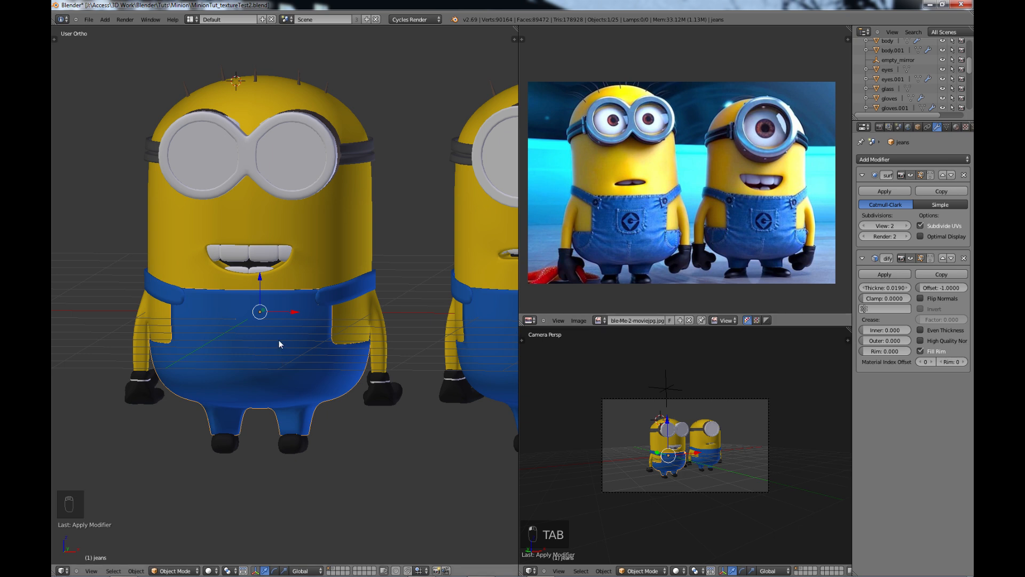
pyautogui.press('Tab')
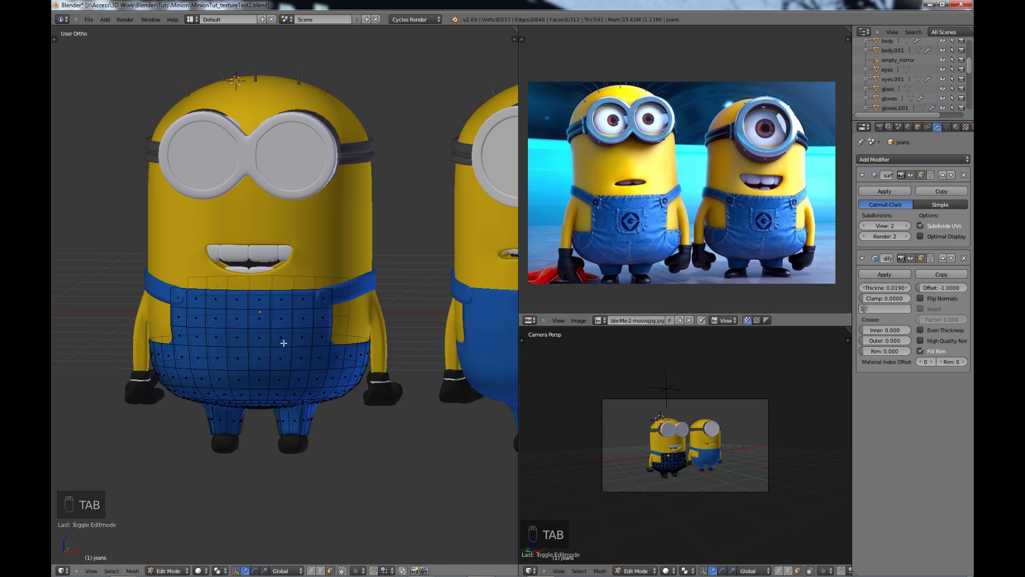
pyautogui.moveTo(278, 344); pyautogui.dragTo(349, 364, button='middle')
pyautogui.press('a')
pyautogui.press('a')
pyautogui.press('a')
pyautogui.press('Tab')
pyautogui.scroll(1, 318, 347)
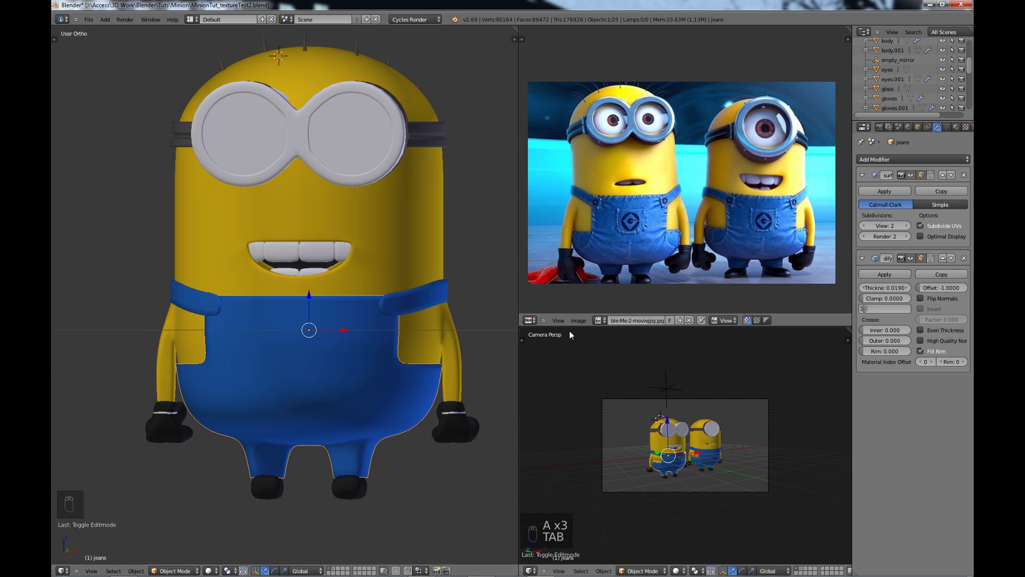
# Unlink the reference picture from the UV/Image Editor and unwrap the entire jeans mesh with Unwrap.
pyautogui.click(689, 320)
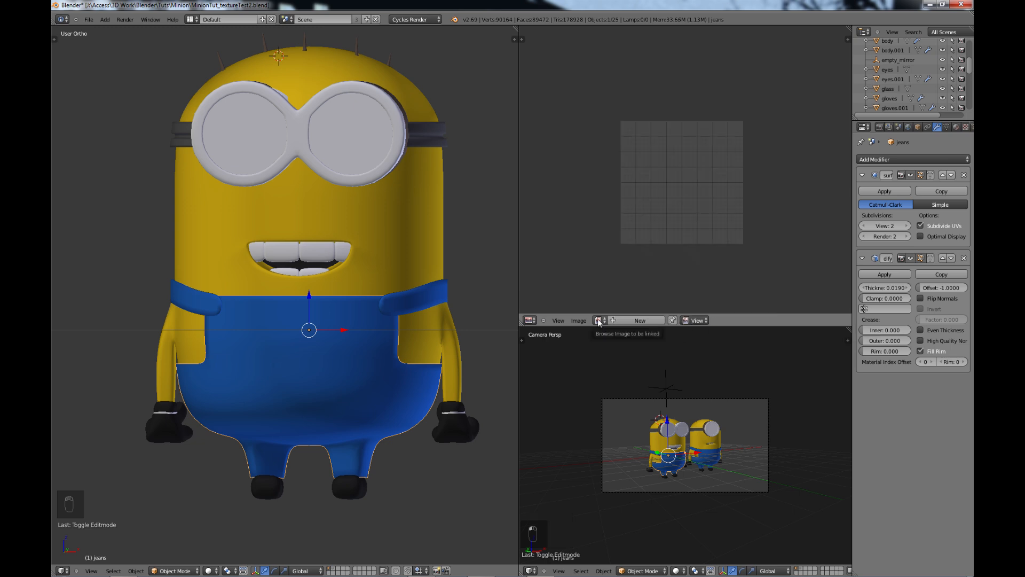
pyautogui.press('Tab')
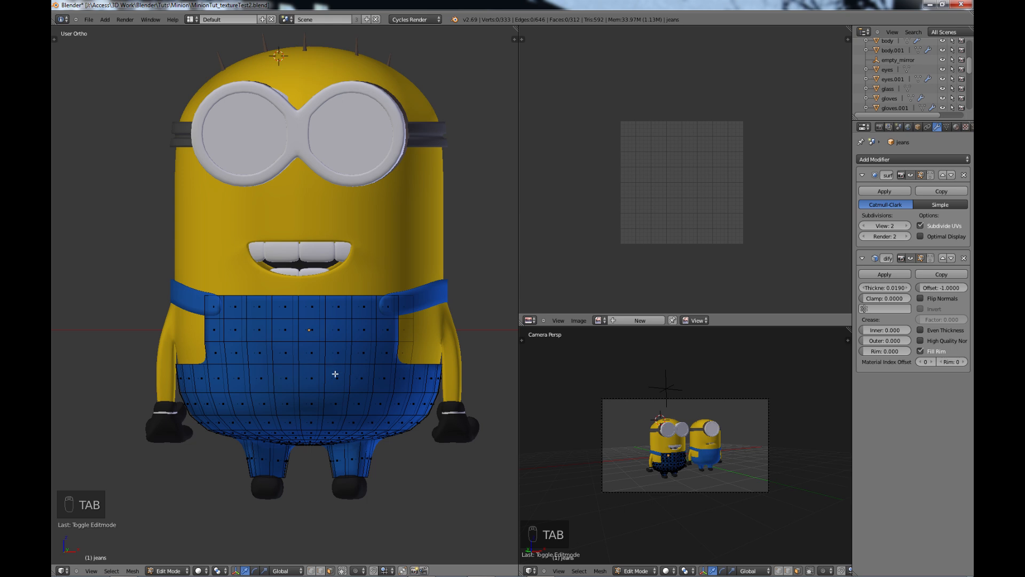
pyautogui.press('a')
pyautogui.press('a')
pyautogui.keyDown('shift'); pyautogui.moveTo(333, 361); pyautogui.dragTo(308, 375, button='middle'); pyautogui.keyUp('shift')
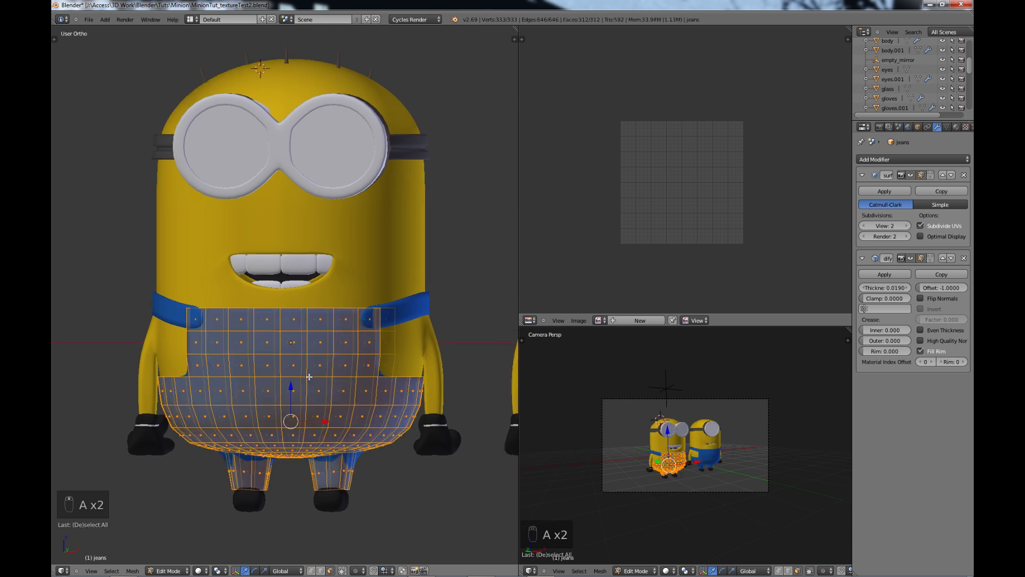
pyautogui.press('u')
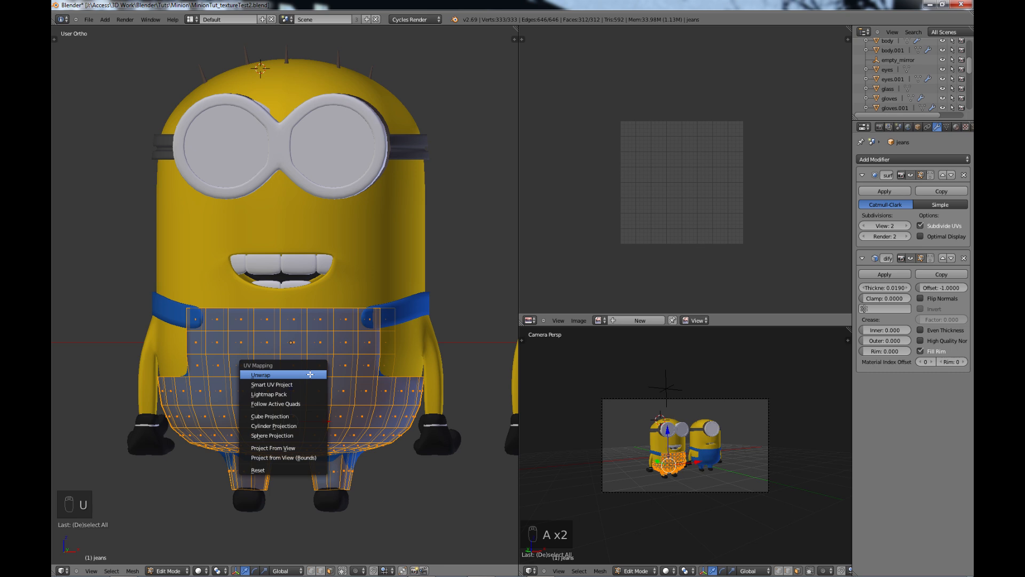
pyautogui.click(273, 375)
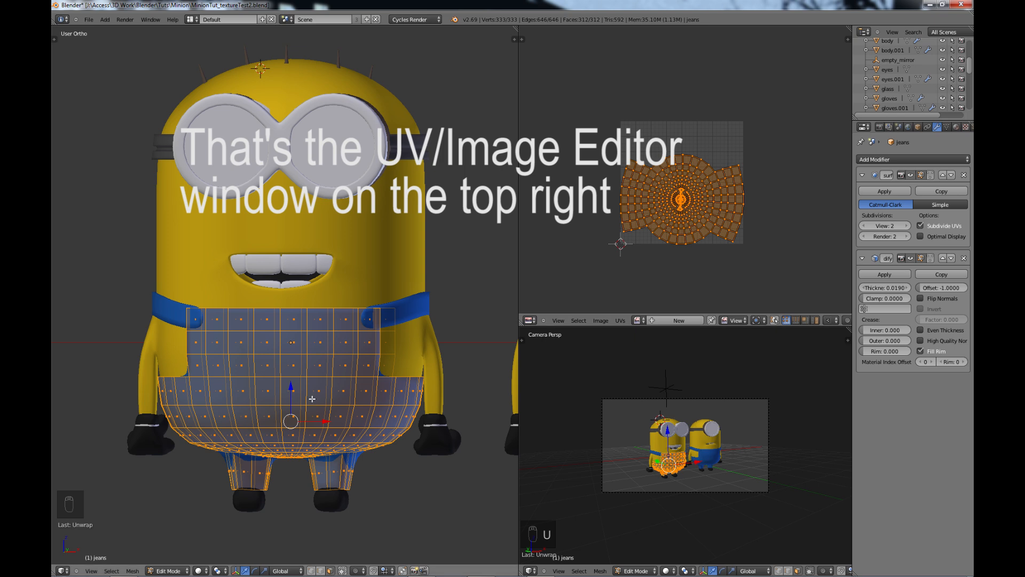
# In edge select mode, select the side edge loops running down both hips of the jeans to the outer leg openings.
pyautogui.moveTo(313, 411); pyautogui.dragTo(279, 359, button='middle')
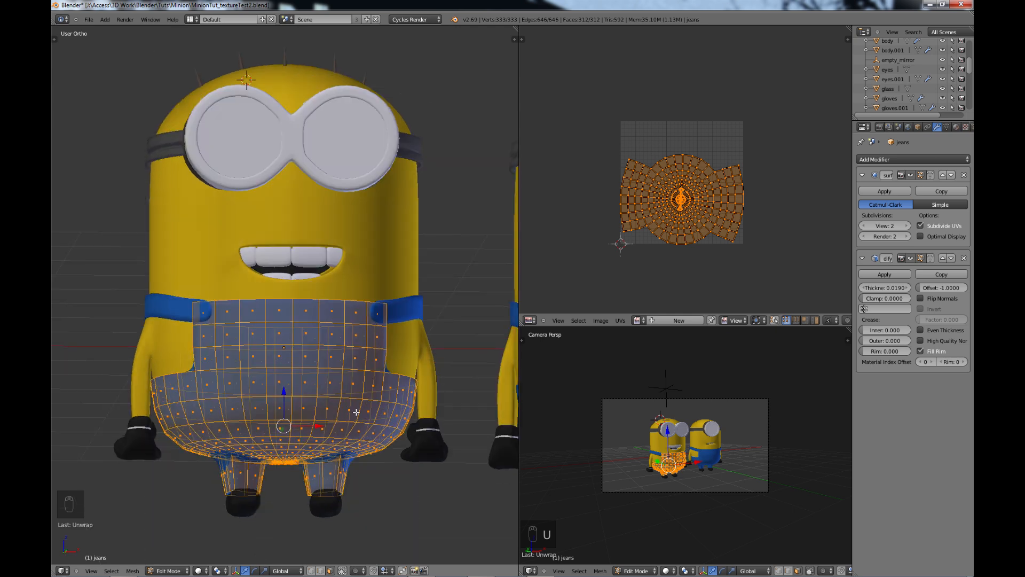
pyautogui.moveTo(341, 413); pyautogui.dragTo(328, 348, button='middle')
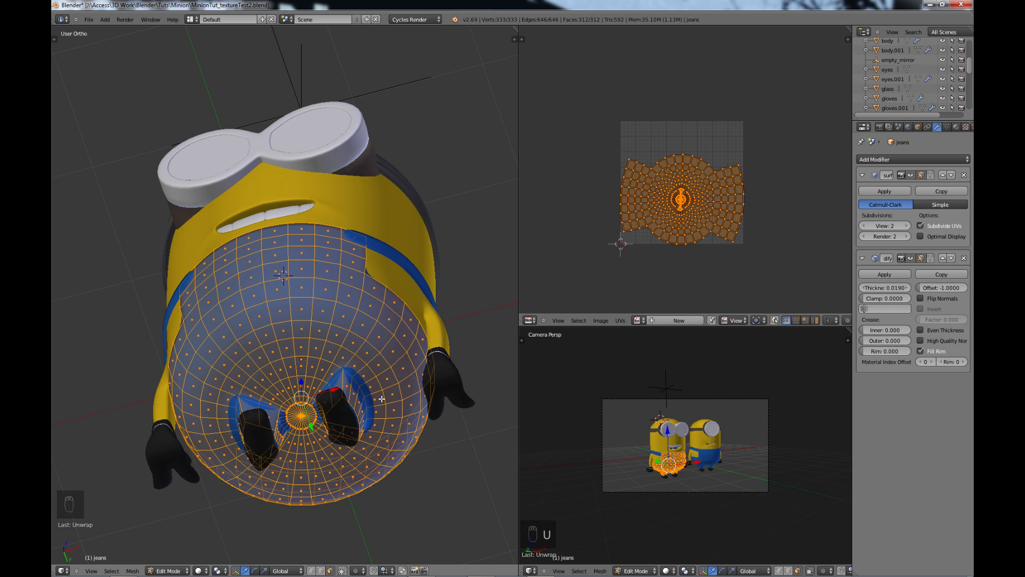
pyautogui.moveTo(380, 343); pyautogui.dragTo(315, 327, button='middle')
pyautogui.scroll(2, 355, 348)
pyautogui.keyDown('shift'); pyautogui.moveTo(393, 329); pyautogui.dragTo(358, 393, button='middle'); pyautogui.keyUp('shift')
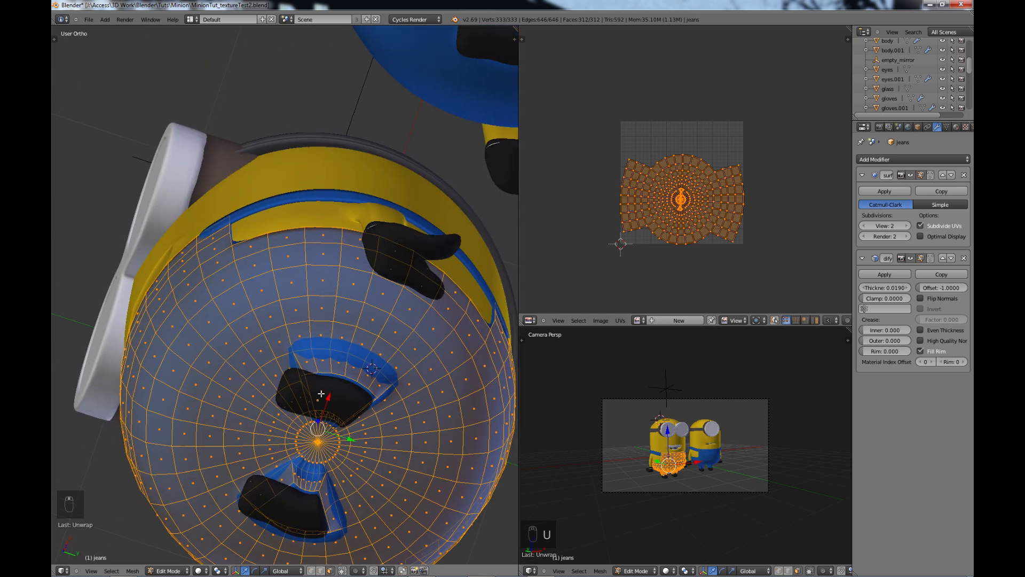
pyautogui.scroll(1, 357, 393)
pyautogui.moveTo(394, 358); pyautogui.dragTo(373, 348, button='middle')
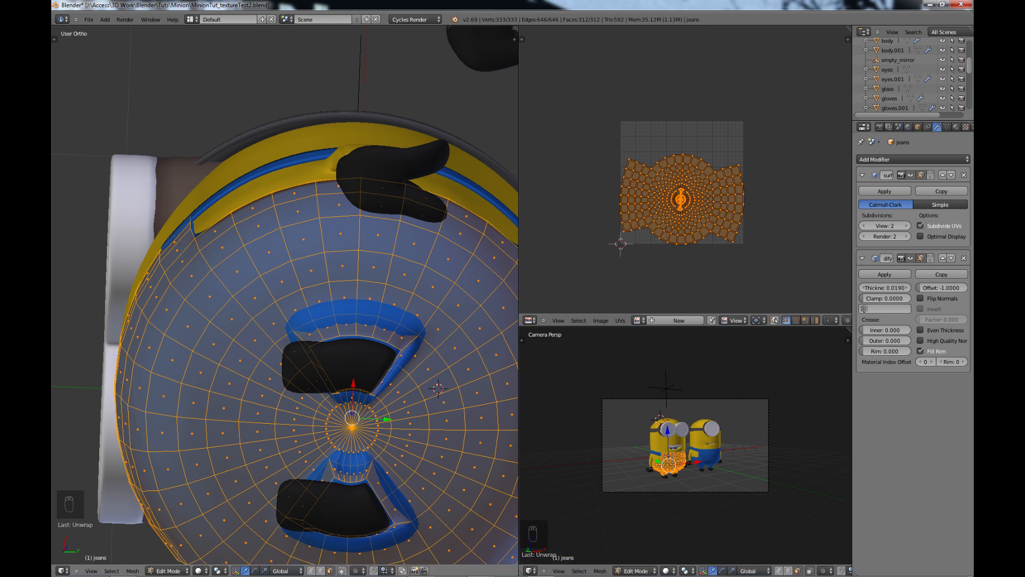
pyautogui.click(312, 570)
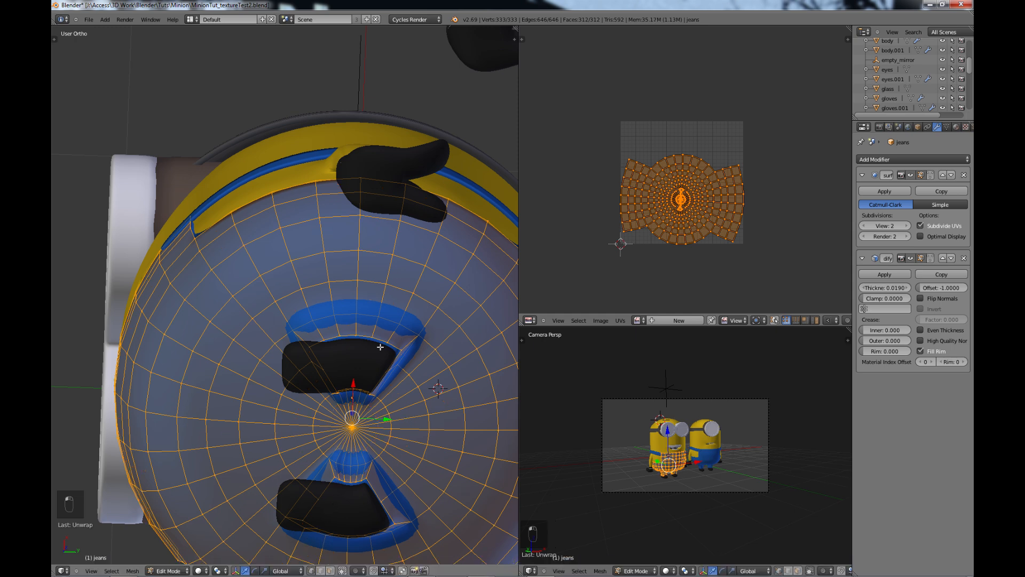
pyautogui.keyDown('alt'); pyautogui.rightClick(360, 235); pyautogui.keyUp('alt')
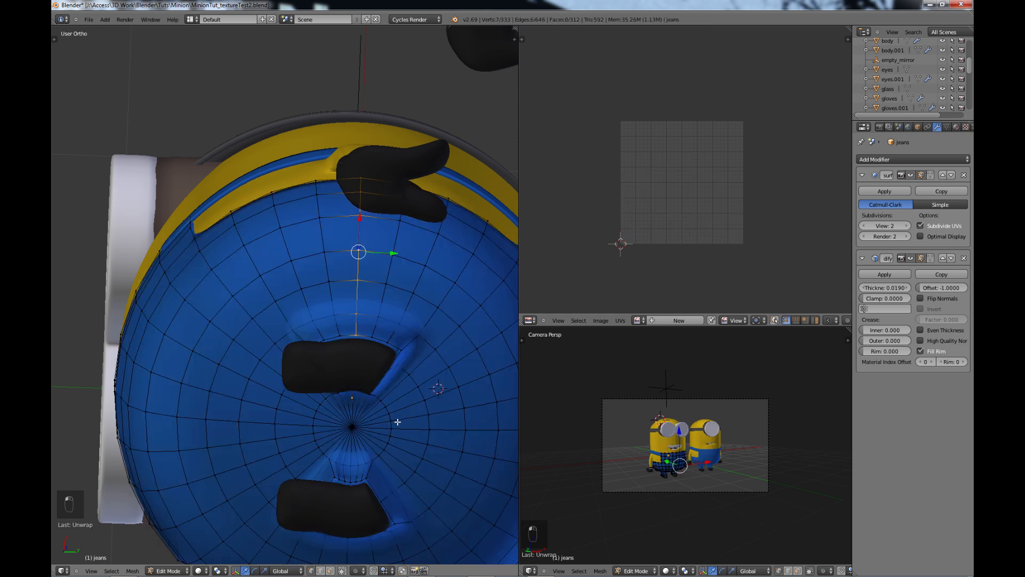
pyautogui.moveTo(396, 423); pyautogui.dragTo(393, 389, button='middle')
pyautogui.scroll(1, 375, 460)
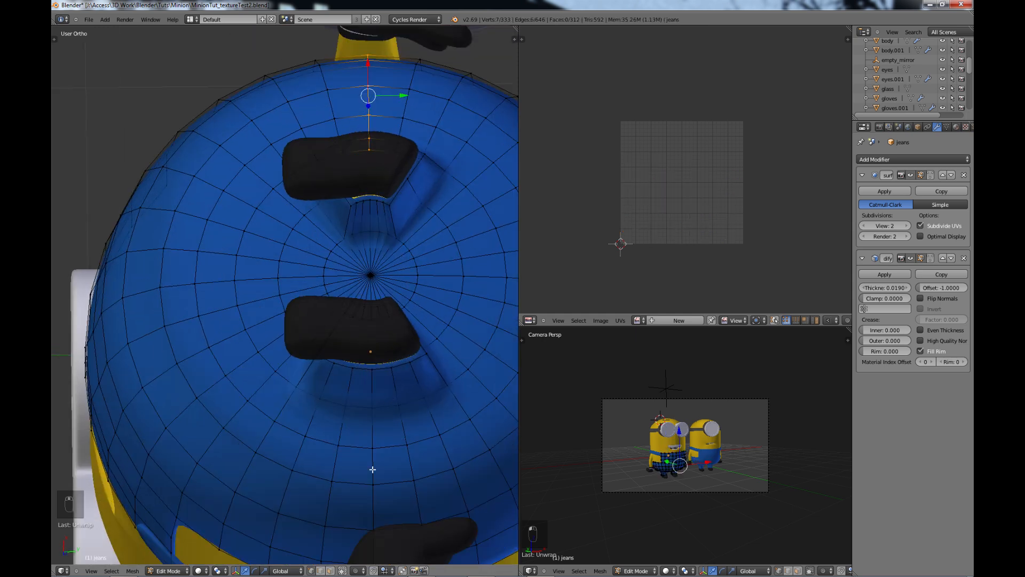
pyautogui.keyDown('alt'); pyautogui.keyDown('shift'); pyautogui.rightClick(372, 468); pyautogui.keyUp('shift'); pyautogui.keyUp('alt')
# Add the edge loops running from each inner leg opening to the centre of the jeans' underside to the selection.
pyautogui.moveTo(502, 251); pyautogui.dragTo(492, 277, button='middle')
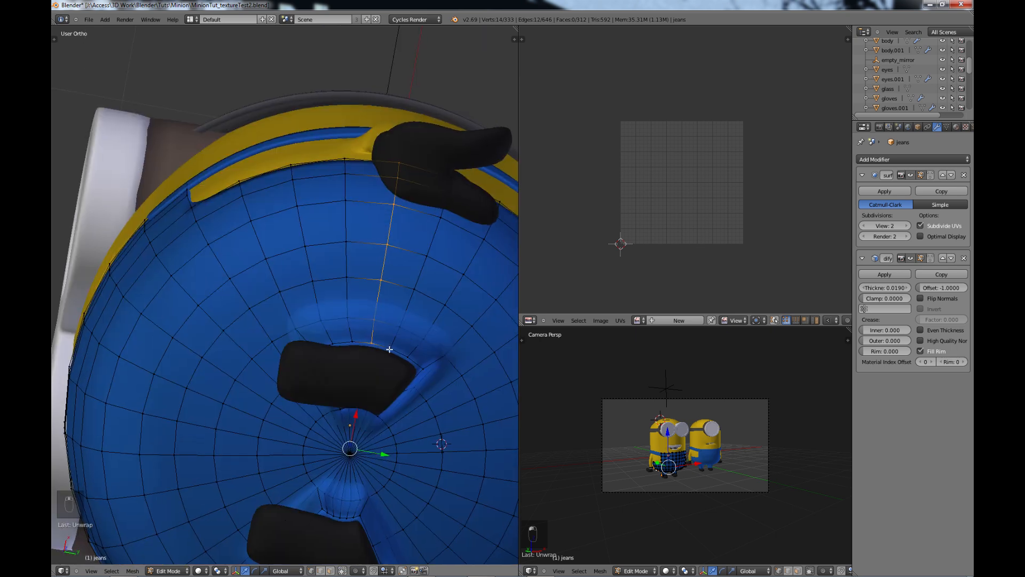
pyautogui.keyDown('shift'); pyautogui.moveTo(360, 358); pyautogui.dragTo(337, 211, button='middle'); pyautogui.keyUp('shift')
pyautogui.scroll(3, 346, 302)
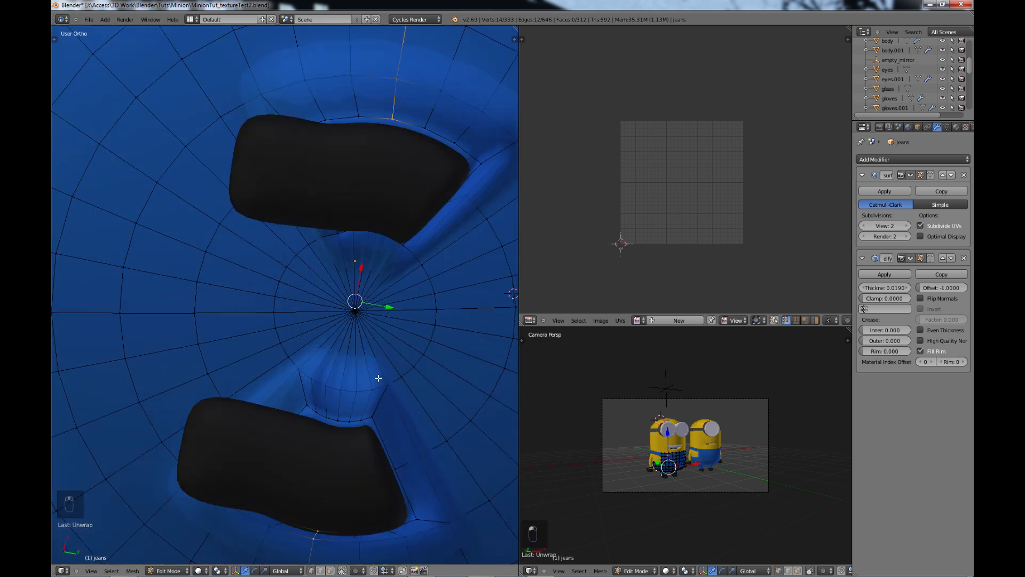
pyautogui.scroll(1, 379, 378)
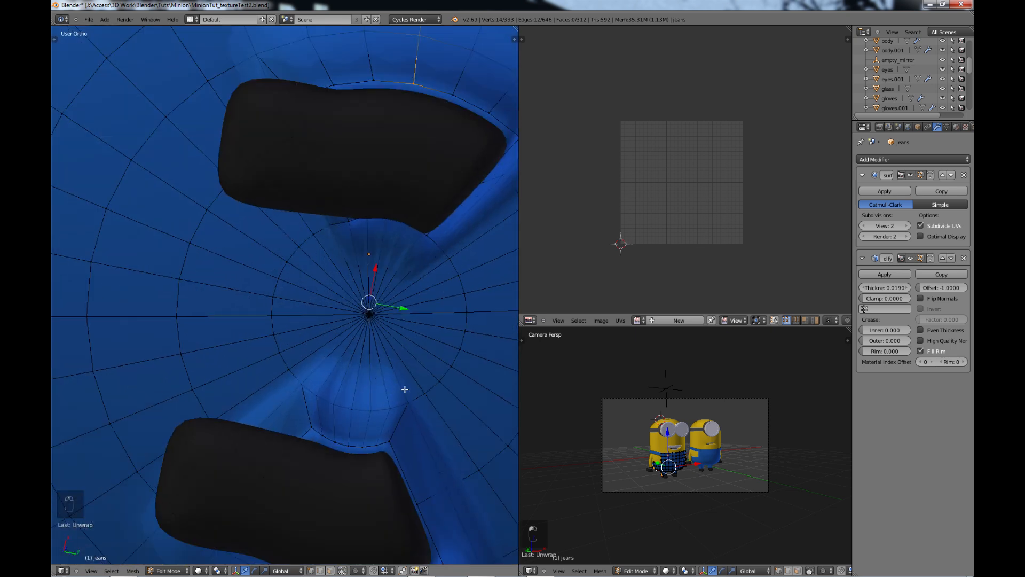
pyautogui.keyDown('alt'); pyautogui.keyDown('shift'); pyautogui.rightClick(357, 386); pyautogui.keyUp('shift'); pyautogui.keyUp('alt')
pyautogui.keyDown('alt'); pyautogui.keyDown('shift'); pyautogui.rightClick(382, 245); pyautogui.keyUp('shift'); pyautogui.keyUp('alt')
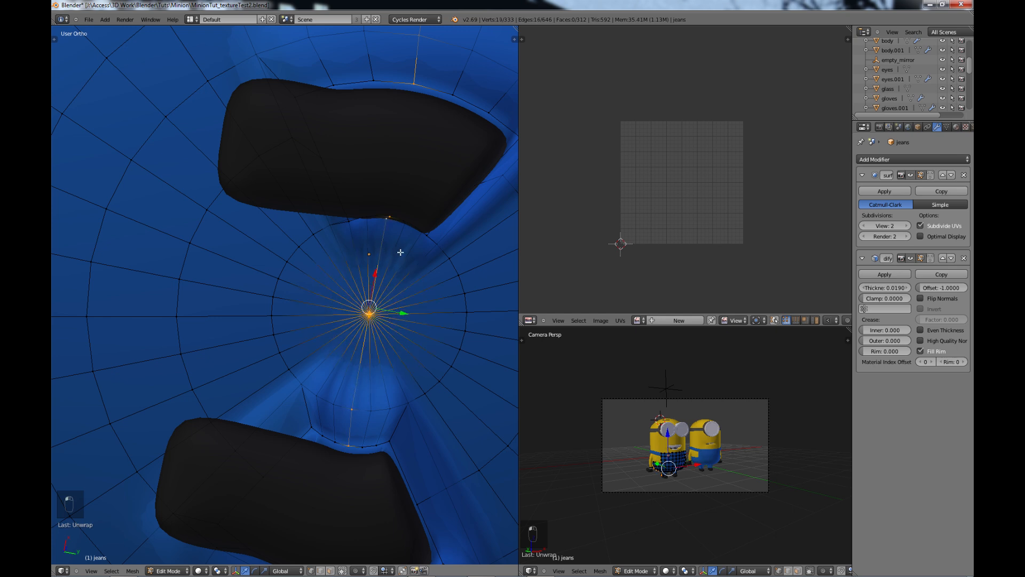
pyautogui.scroll(-5, 441, 288)
pyautogui.moveTo(424, 270); pyautogui.dragTo(522, 276, button='middle')
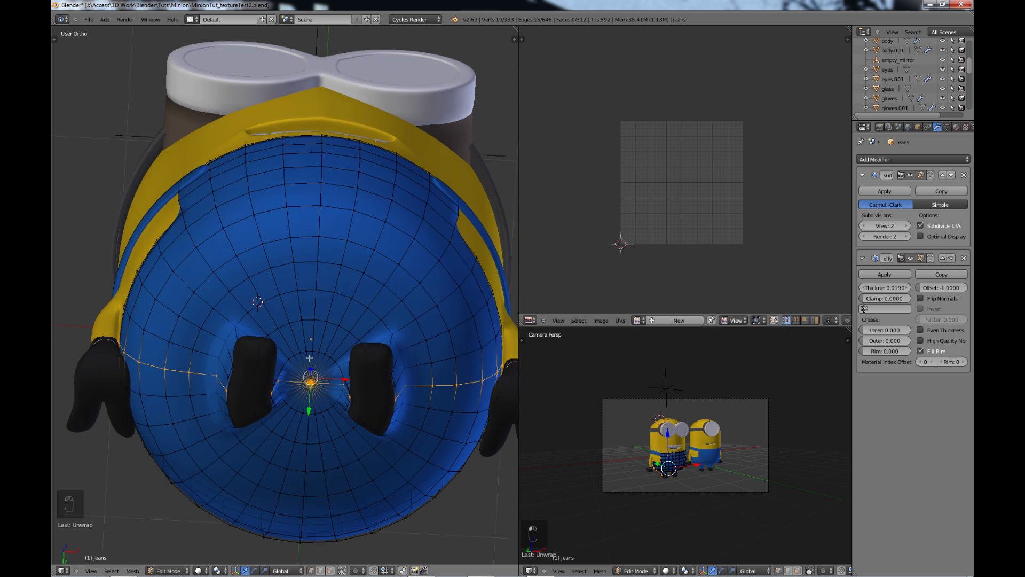
# Mark the selected hip, leg and underside edge loops of the jeans as UV seams.
pyautogui.moveTo(261, 367); pyautogui.dragTo(350, 337, button='middle')
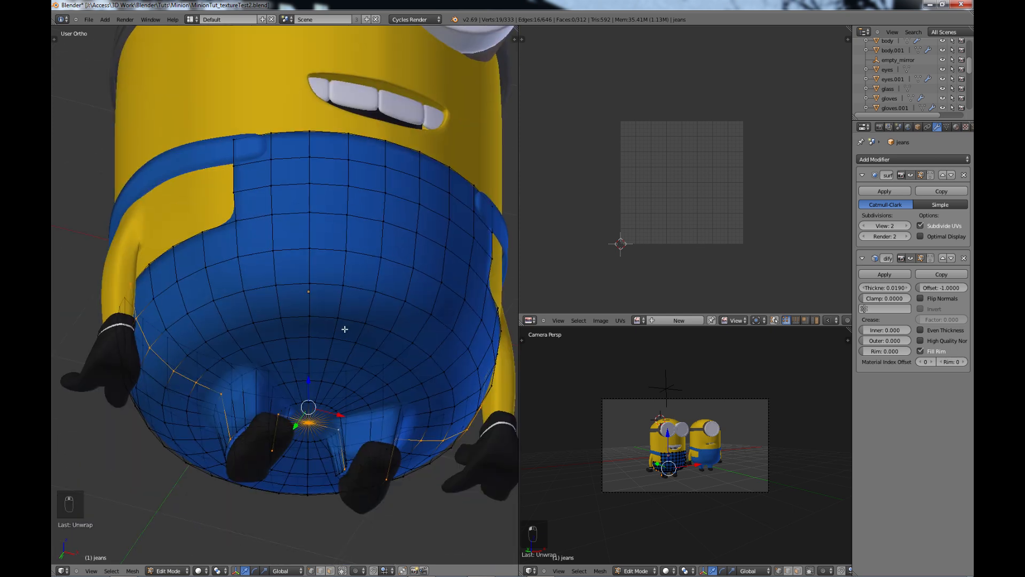
pyautogui.hotkey('ctrl', 'e')
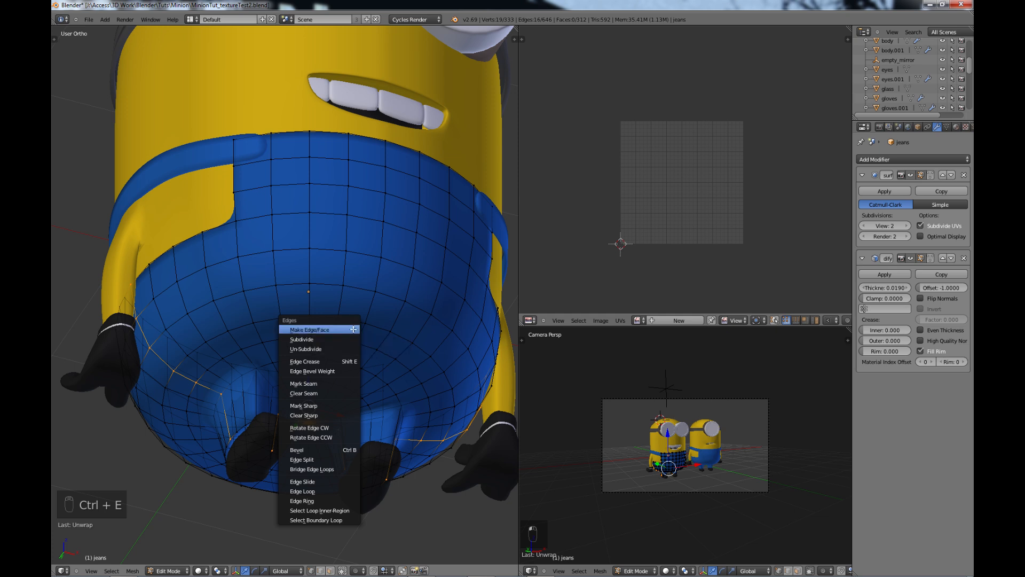
pyautogui.click(315, 384)
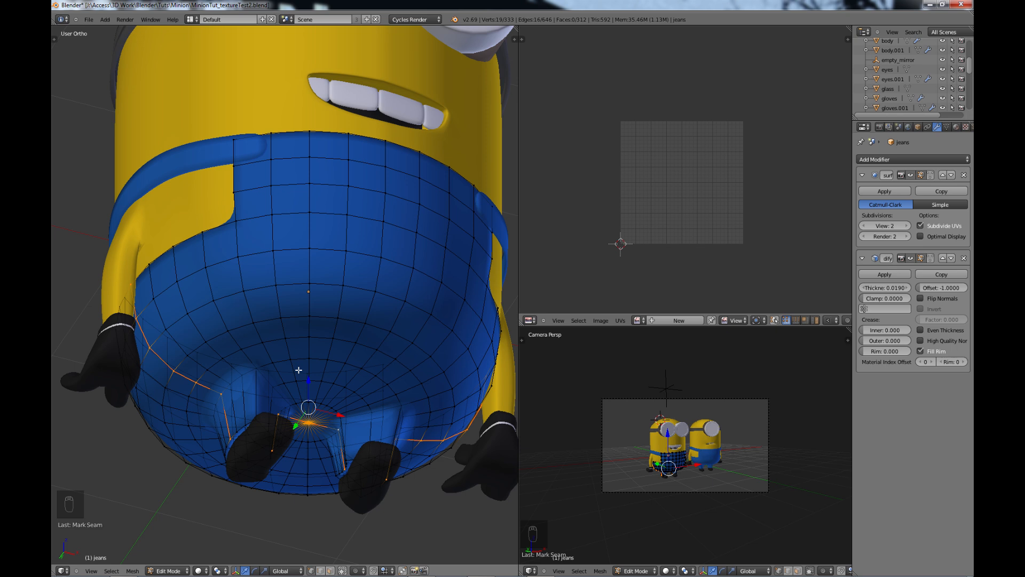
pyautogui.press('t')
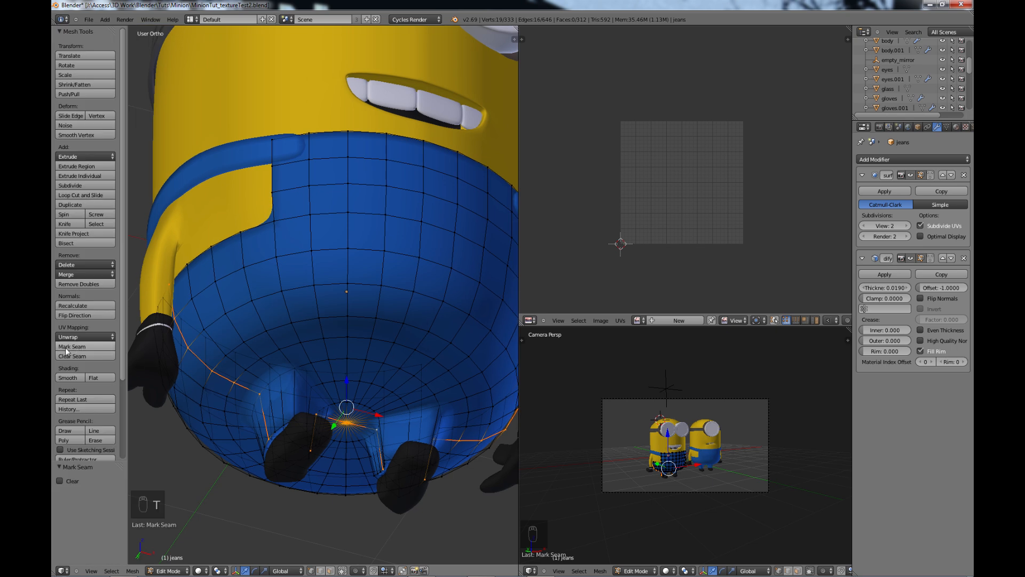
pyautogui.press('t')
# Select the entire jeans mesh and unwrap it again along the marked seams with Unwrap.
pyautogui.moveTo(315, 340); pyautogui.dragTo(336, 394, button='middle')
pyautogui.press('a')
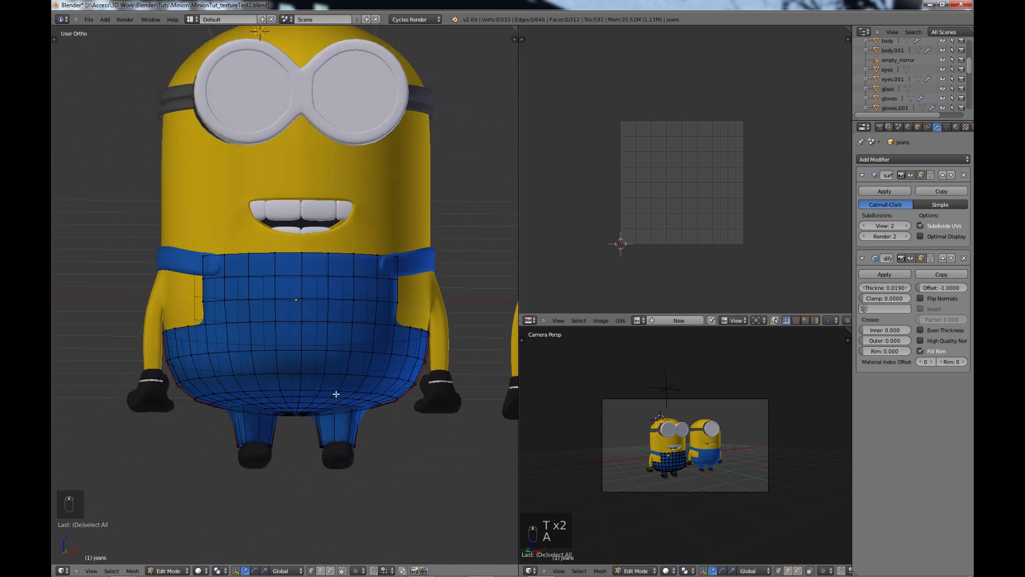
pyautogui.press('a')
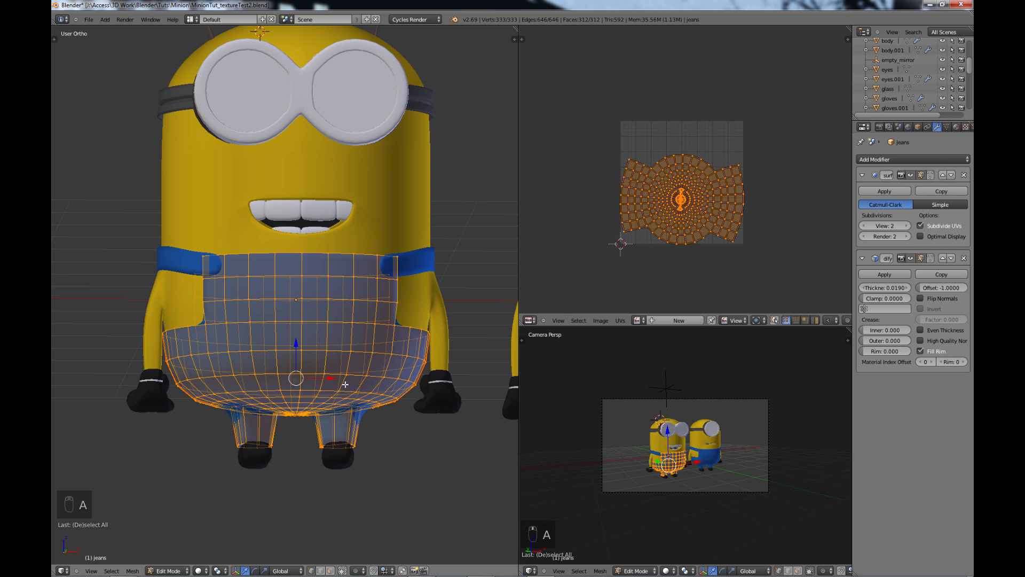
pyautogui.press('u')
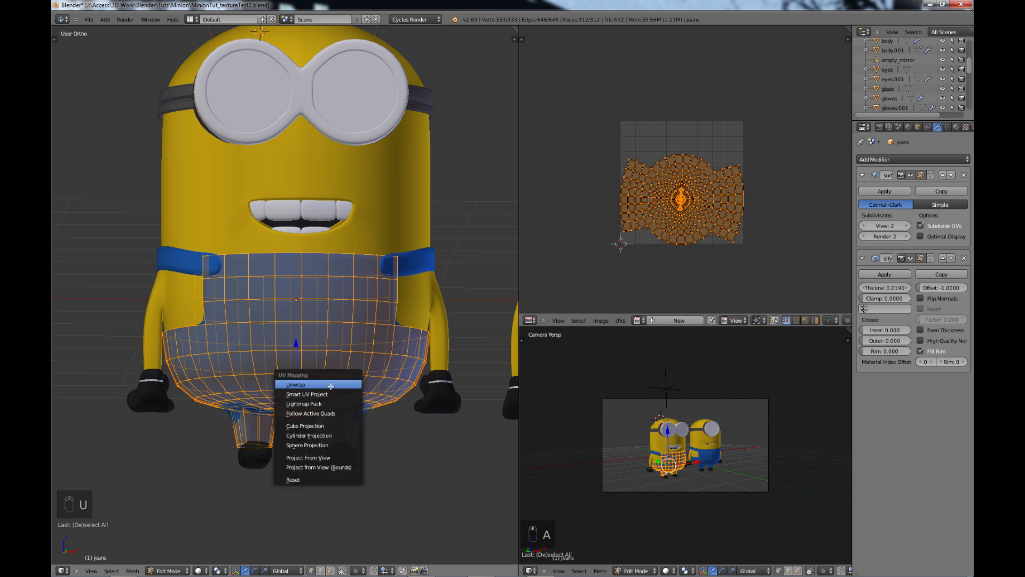
pyautogui.click(342, 380)
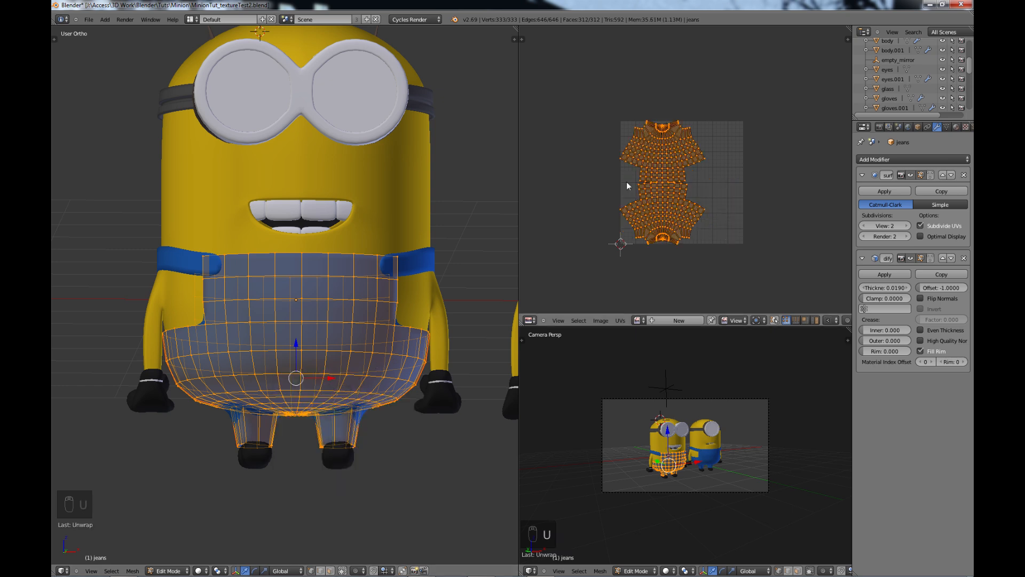
# In face select mode, select a face at the front centre of the jeans and sync the UV editor's selection with the mesh.
pyautogui.moveTo(404, 319); pyautogui.dragTo(327, 353, button='middle')
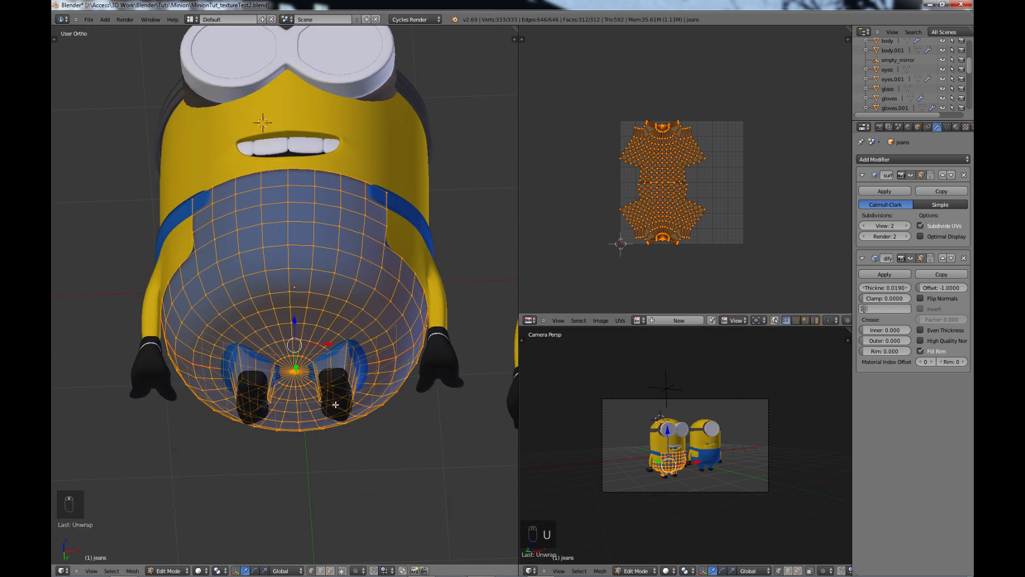
pyautogui.click(330, 571)
pyautogui.moveTo(310, 309); pyautogui.dragTo(310, 348, button='middle')
pyautogui.scroll(3, 310, 347)
pyautogui.rightClick(314, 343)
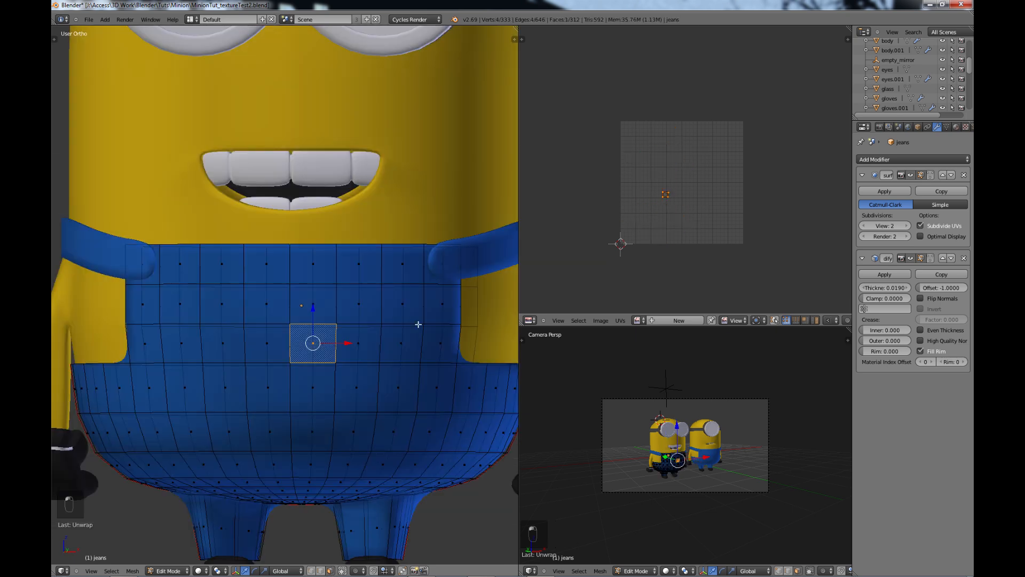
pyautogui.click(774, 319)
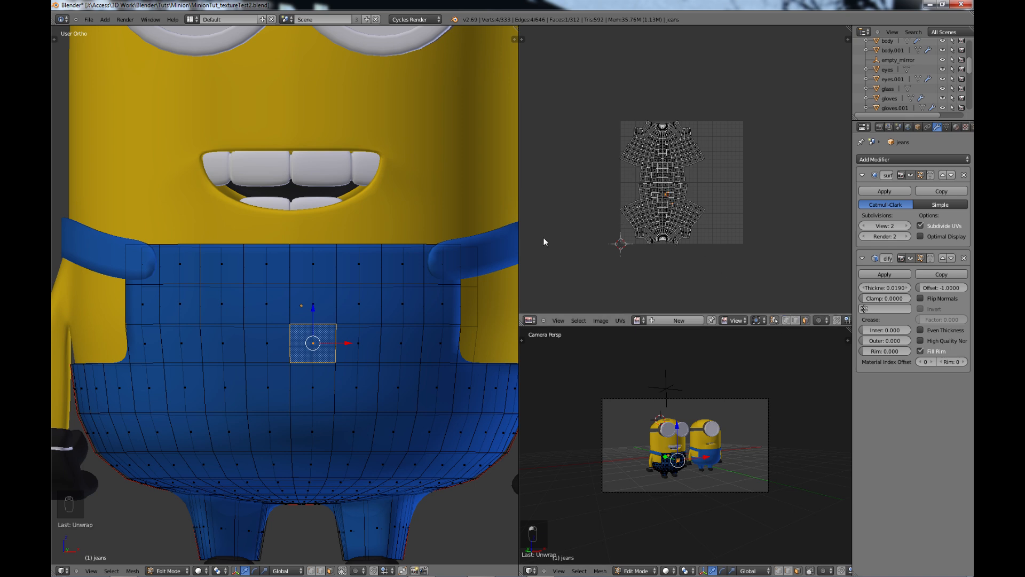
pyautogui.scroll(2, 339, 377)
pyautogui.keyDown('shift'); pyautogui.moveTo(355, 332); pyautogui.dragTo(372, 272, button='middle'); pyautogui.keyUp('shift')
pyautogui.scroll(-4, 372, 271)
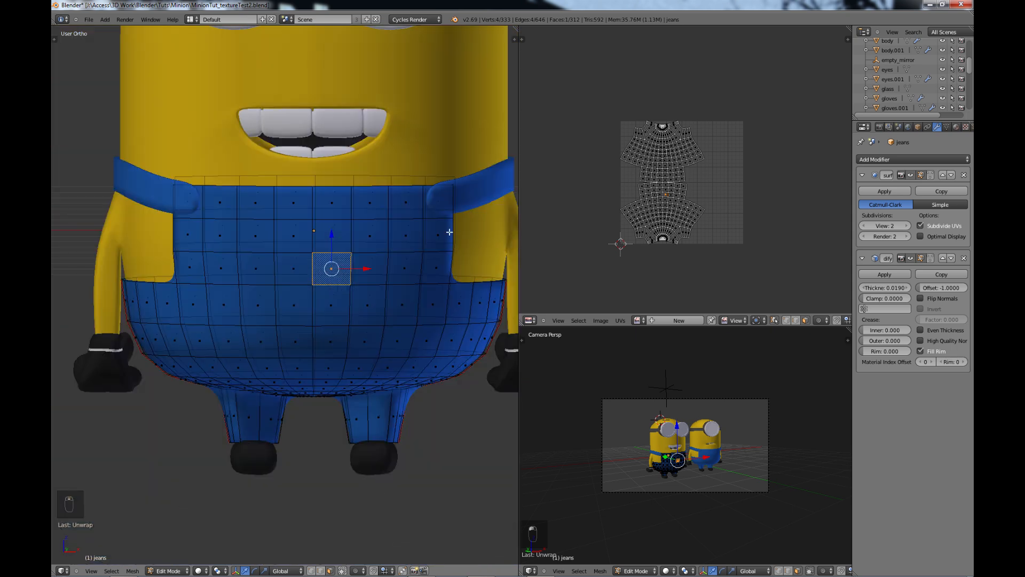
pyautogui.rightClick(257, 211)
pyautogui.press('c')
pyautogui.moveTo(257, 210); pyautogui.dragTo(416, 208)
pyautogui.click(332, 234)
pyautogui.click(220, 235)
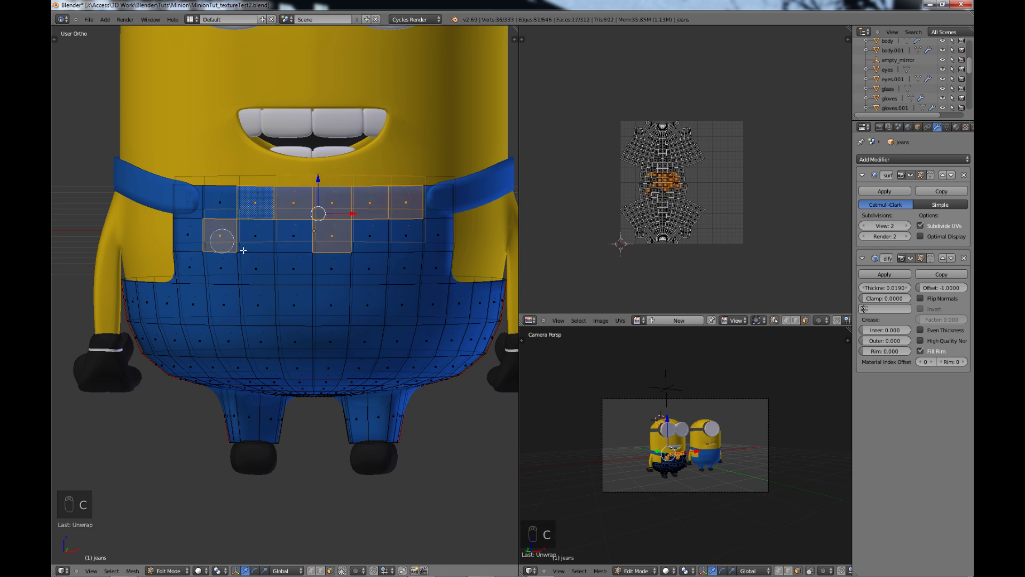
pyautogui.moveTo(373, 257); pyautogui.dragTo(325, 262)
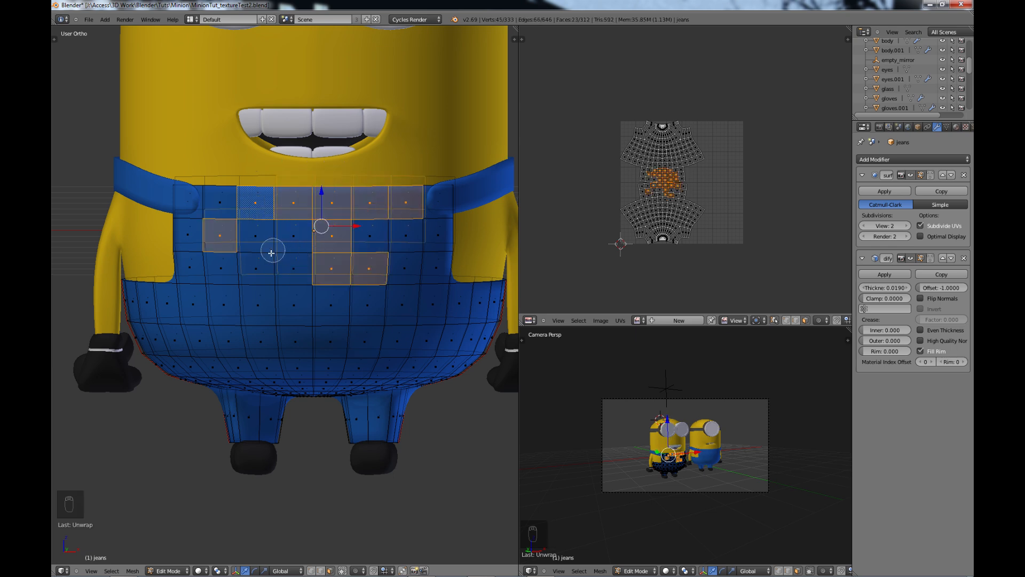
pyautogui.rightClick(367, 331)
pyautogui.moveTo(367, 331); pyautogui.dragTo(348, 279, button='middle')
pyautogui.press('a')
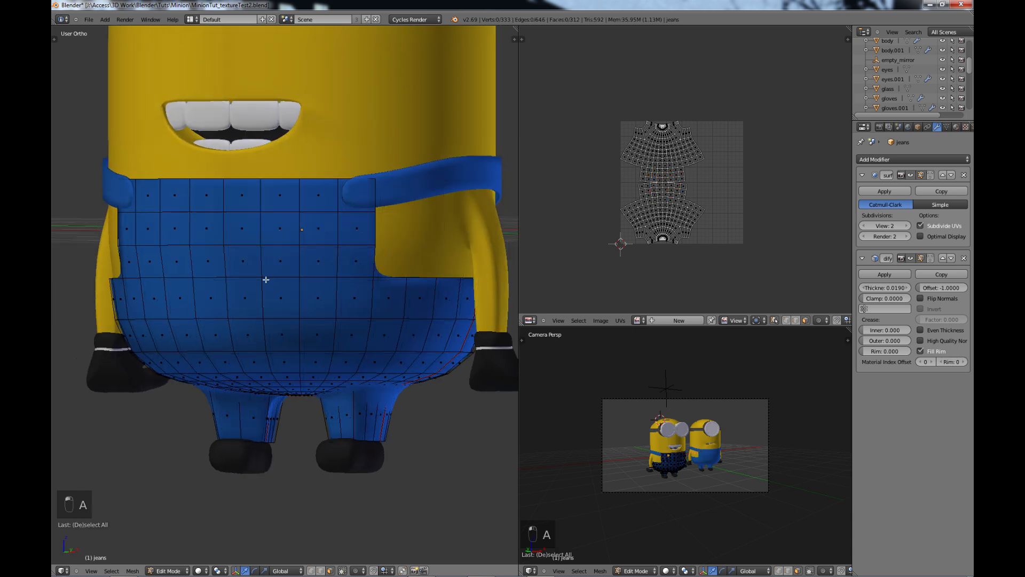
# Circle-select the central bib faces on the front of the jeans and examine their position in the UV layout.
pyautogui.moveTo(266, 279)
pyautogui.mouseDown(button='middle')
pyautogui.moveTo(286, 284)
pyautogui.moveTo(332, 256)
pyautogui.mouseUp(button='middle')
pyautogui.press('c')
pyautogui.moveTo(300, 238)
pyautogui.mouseDown()
pyautogui.moveTo(336, 251)
pyautogui.moveTo(286, 267)
pyautogui.moveTo(270, 256)
pyautogui.moveTo(321, 228)
pyautogui.moveTo(349, 262)
pyautogui.mouseUp()
pyautogui.rightClick(323, 277)
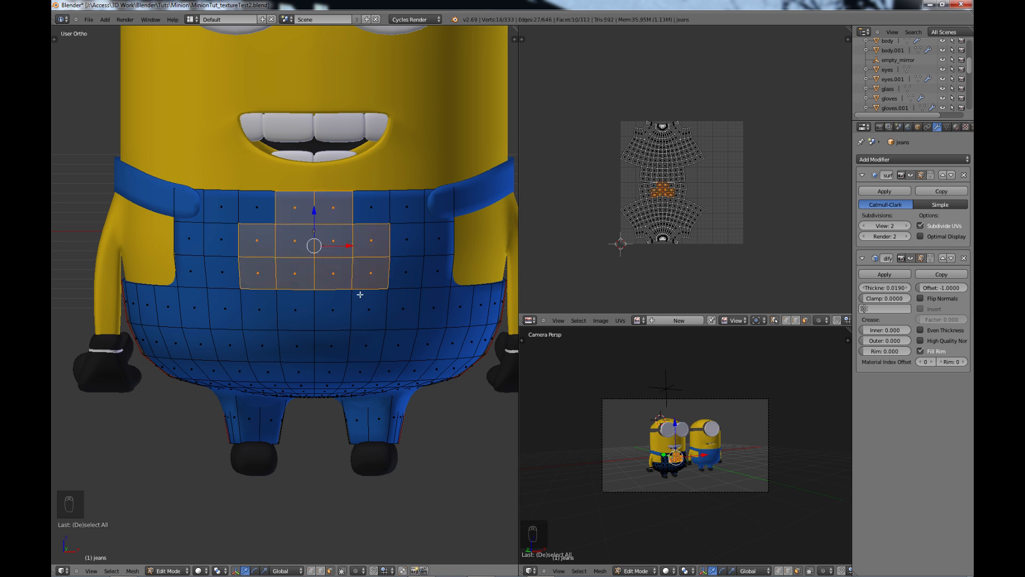
pyautogui.moveTo(351, 295); pyautogui.dragTo(349, 294, button='middle')
pyautogui.scroll(5, 691, 204)
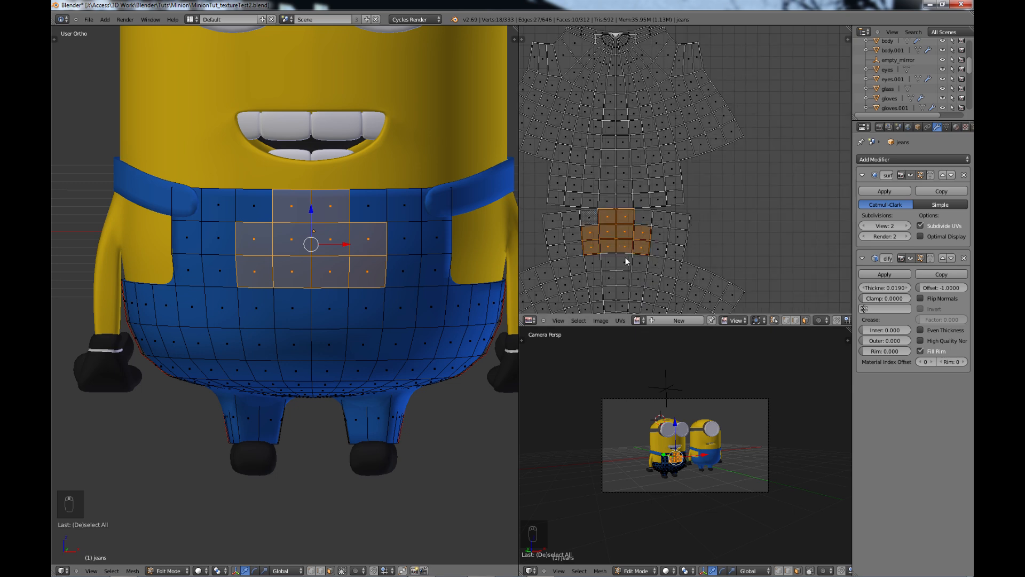
pyautogui.moveTo(625, 260); pyautogui.dragTo(713, 212, button='middle')
pyautogui.scroll(1, 708, 216)
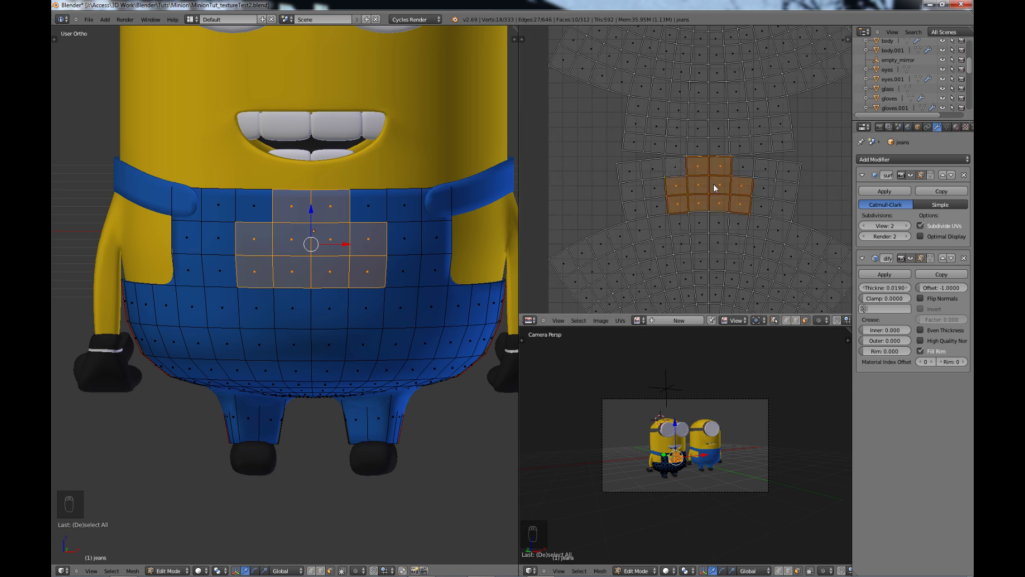
pyautogui.scroll(-1, 708, 196)
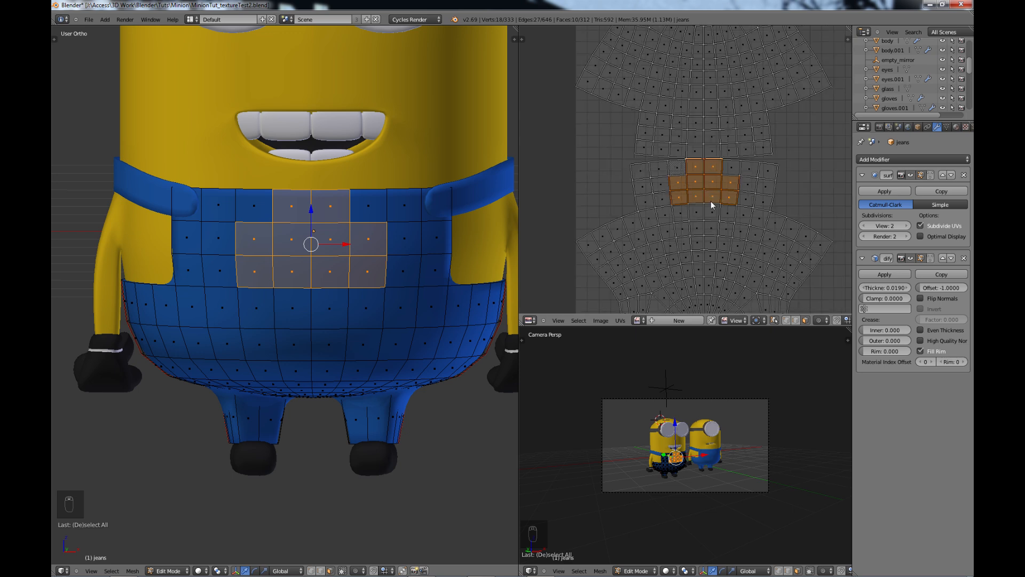
pyautogui.scroll(-3, 664, 231)
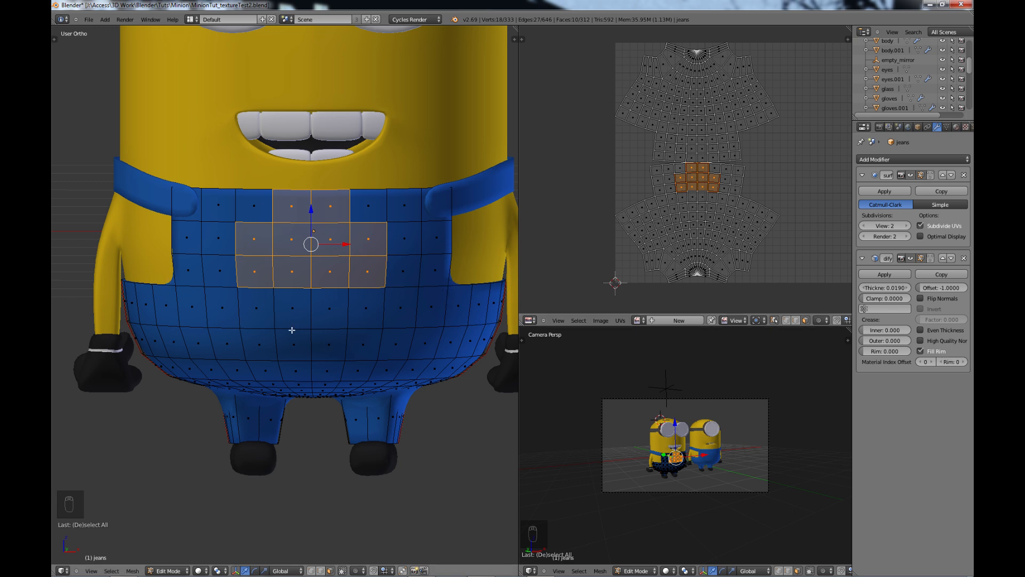
# Select four faces below the side cut-out at the minion's left hip, check where they lie in the UV layout, and deselect all.
pyautogui.rightClick(457, 307)
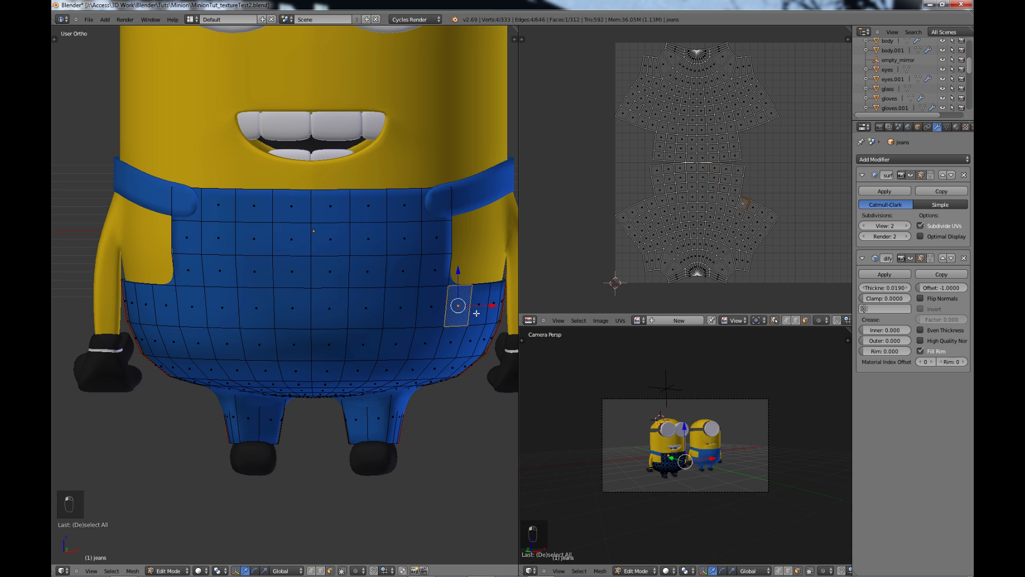
pyautogui.keyDown('shift'); pyautogui.rightClick(477, 313); pyautogui.keyUp('shift')
pyautogui.keyDown('shift'); pyautogui.rightClick(468, 337); pyautogui.keyUp('shift')
pyautogui.keyDown('shift'); pyautogui.rightClick(449, 340); pyautogui.keyUp('shift')
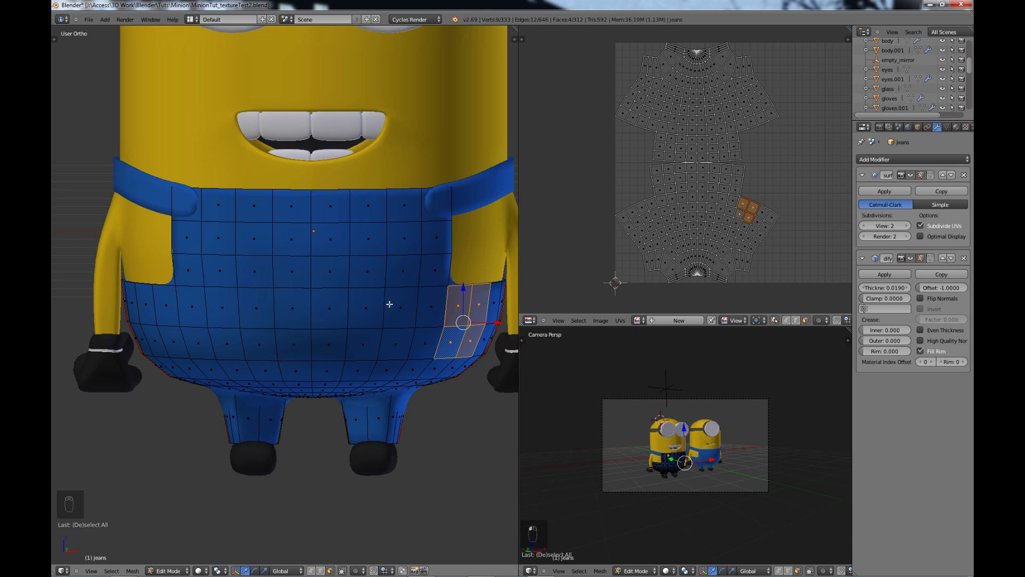
pyautogui.scroll(-3, 389, 304)
pyautogui.press('a')
pyautogui.scroll(1, 363, 318)
pyautogui.scroll(-2, 357, 313)
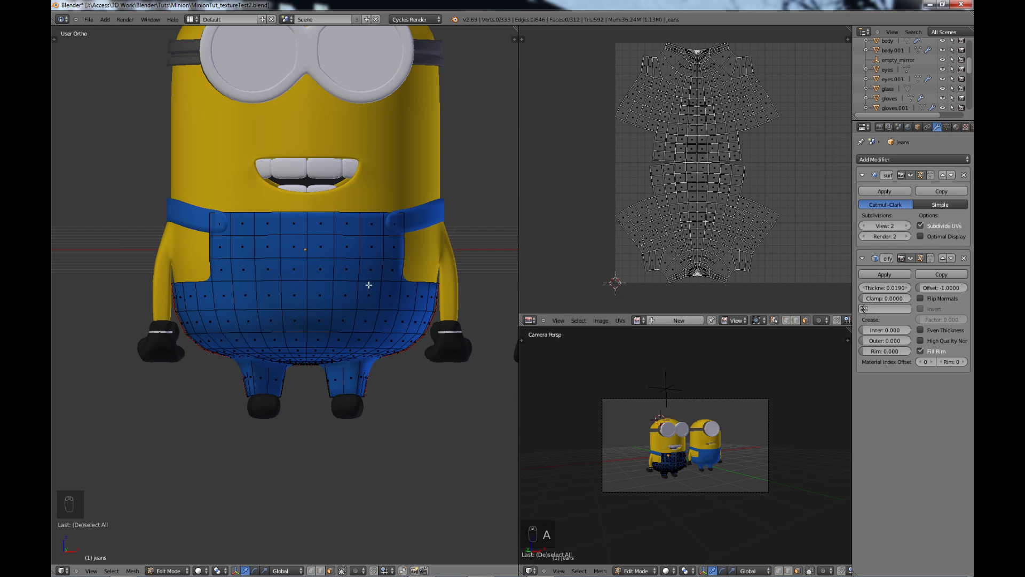
pyautogui.keyDown('shift'); pyautogui.moveTo(346, 277); pyautogui.dragTo(342, 367, button='middle'); pyautogui.keyUp('shift')
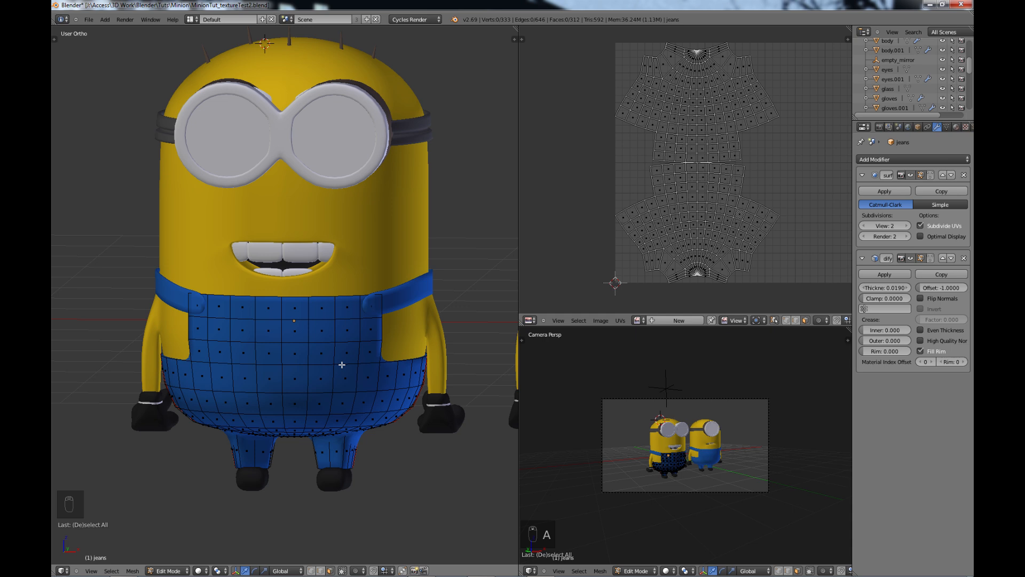
pyautogui.scroll(1, 343, 366)
pyautogui.scroll(1, 353, 358)
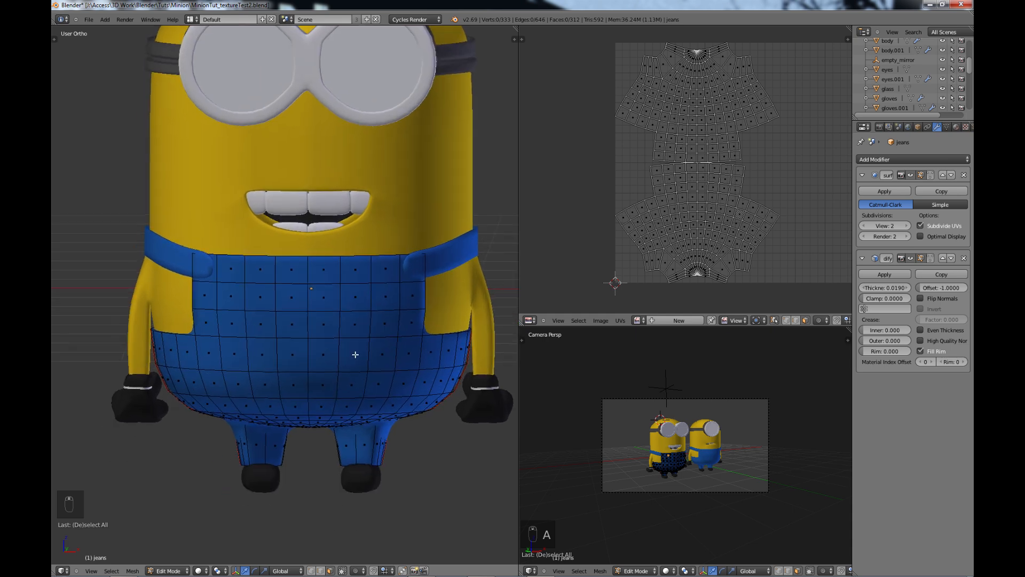
pyautogui.scroll(1, 350, 367)
pyautogui.moveTo(348, 326); pyautogui.dragTo(338, 337, button='middle')
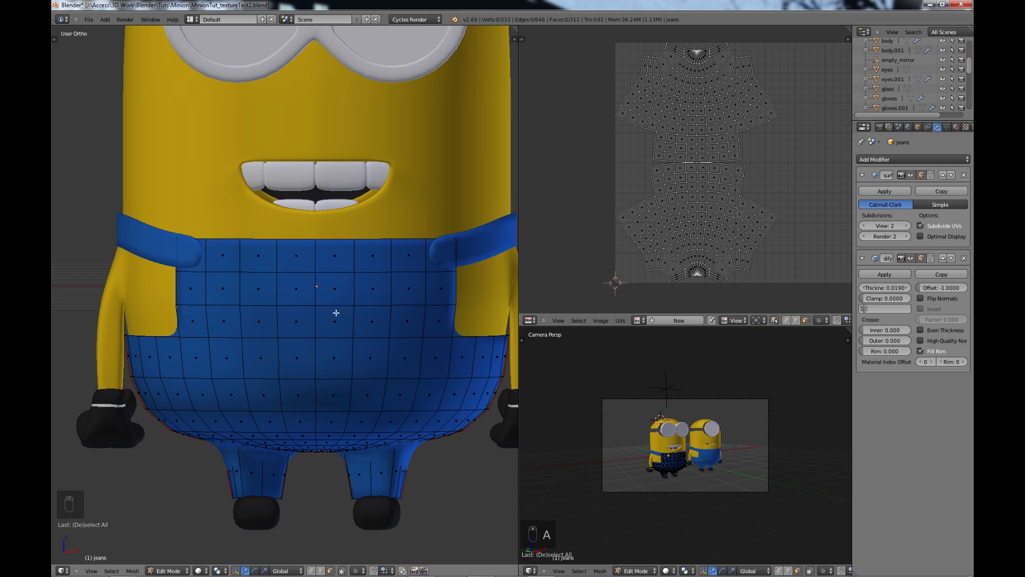
pyautogui.scroll(-1, 336, 312)
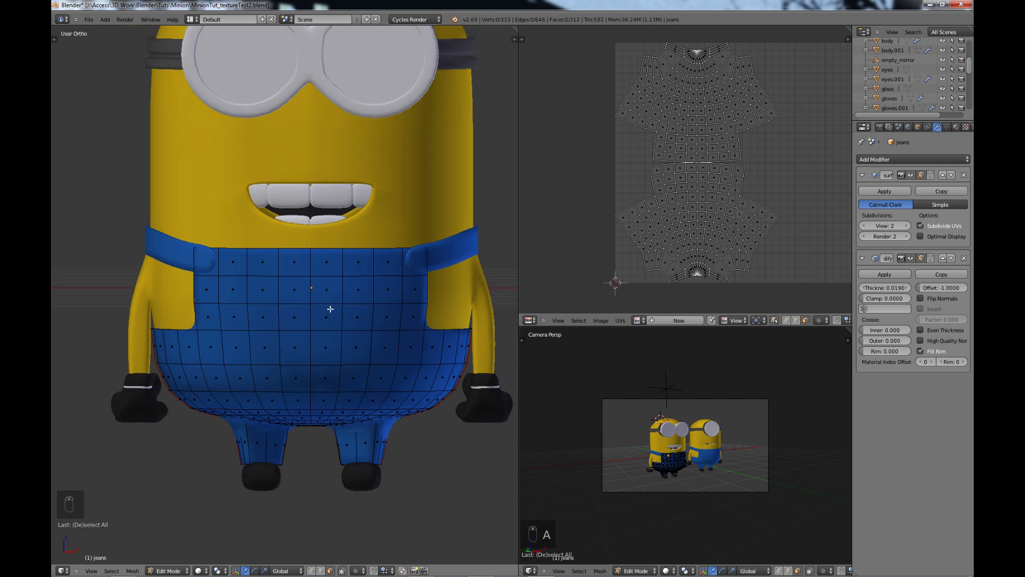
pyautogui.keyDown('shift'); pyautogui.moveTo(337, 318); pyautogui.dragTo(315, 340, button='middle'); pyautogui.keyUp('shift')
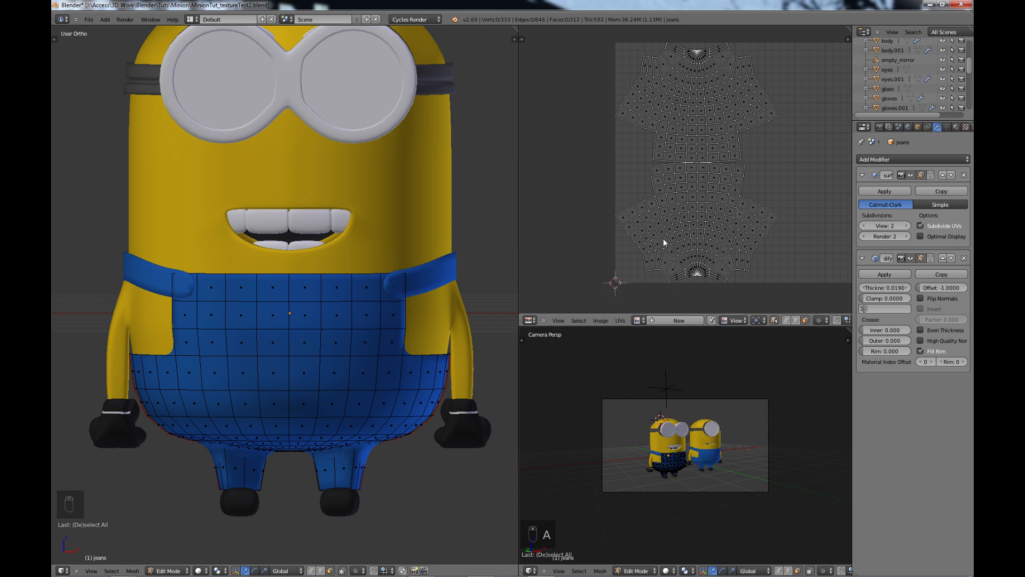
# Start Export UV Layout for the jeans and set the destination to the UV folder inside Minion.
pyautogui.moveTo(778, 174); pyautogui.dragTo(753, 182, button='middle')
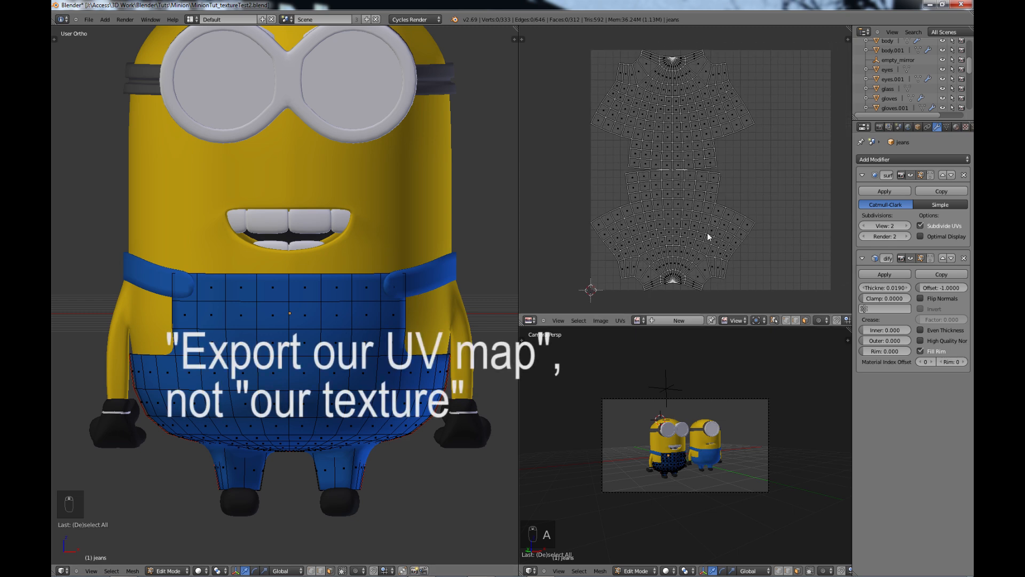
pyautogui.click(620, 319)
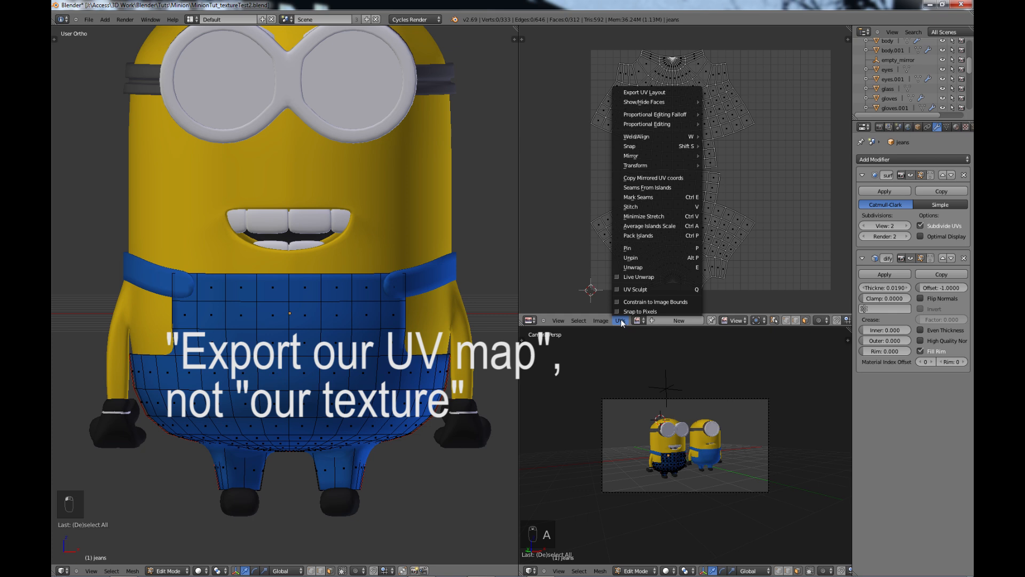
pyautogui.click(647, 93)
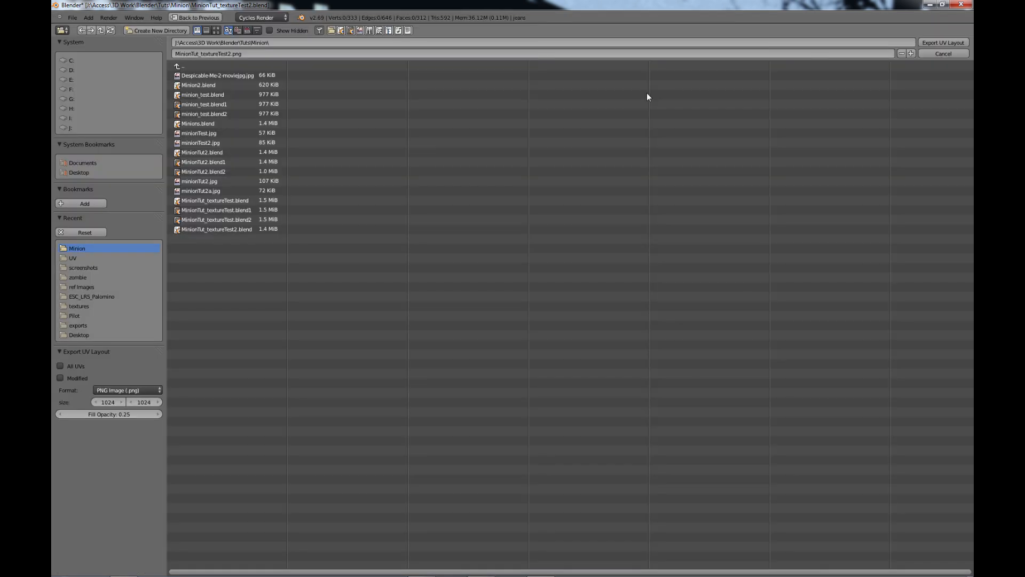
pyautogui.click(284, 44)
pyautogui.press('Return')
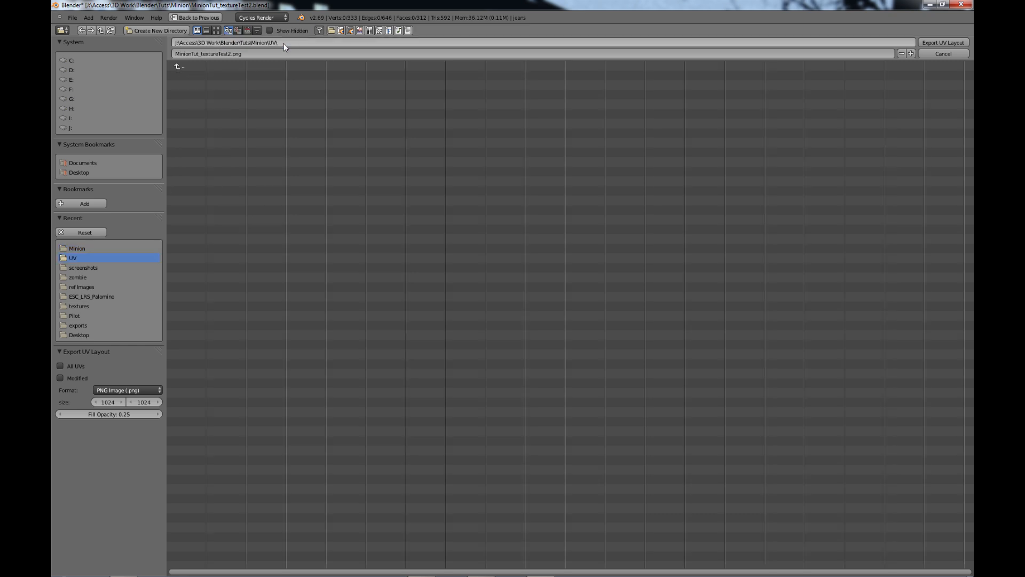
# Name the exported UV layout file pants_UV.
pyautogui.click(213, 53)
pyautogui.moveTo(215, 54); pyautogui.dragTo(168, 57)
pyautogui.press('Delete')
pyautogui.press('Delete')
pyautogui.press('Delete')
pyautogui.press('Delete')
pyautogui.press('Delete')
pyautogui.press('Delete')
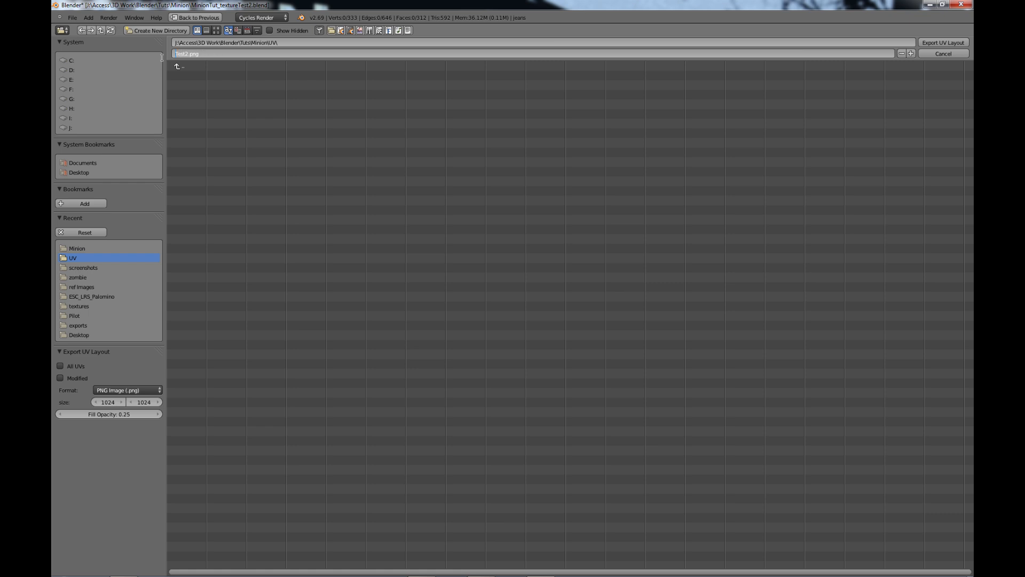
pyautogui.write('pants_text')
pyautogui.press('BackSpace')
pyautogui.press('BackSpace')
pyautogui.press('BackSpace')
pyautogui.press('BackSpace')
pyautogui.write('UV')
pyautogui.press('Return')
# Enable All UVs, export the UV layout and return the jeans to Object Mode.
pyautogui.click(59, 367)
pyautogui.click(934, 43)
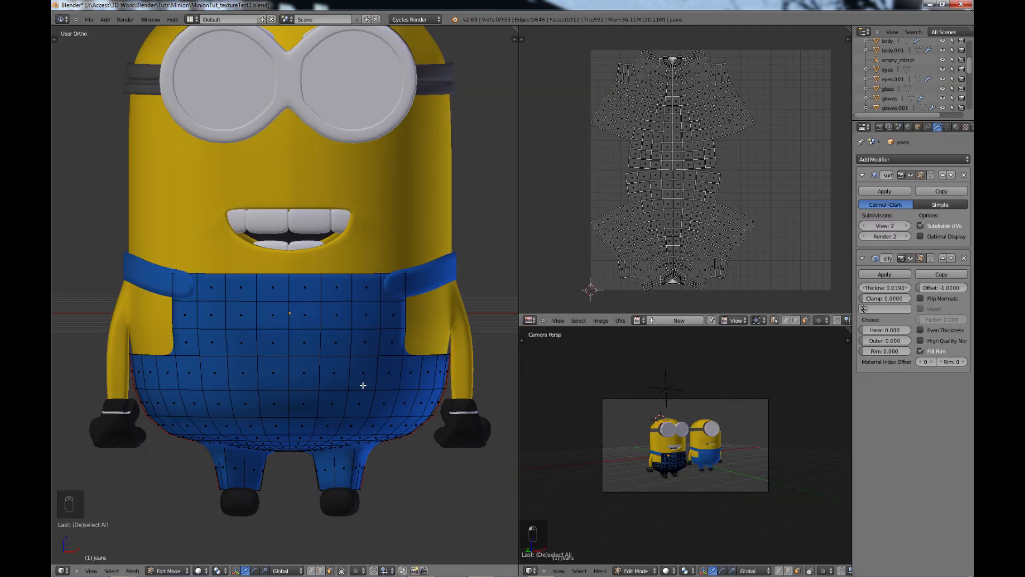
pyautogui.press('Tab')
pyautogui.scroll(-2, 364, 380)
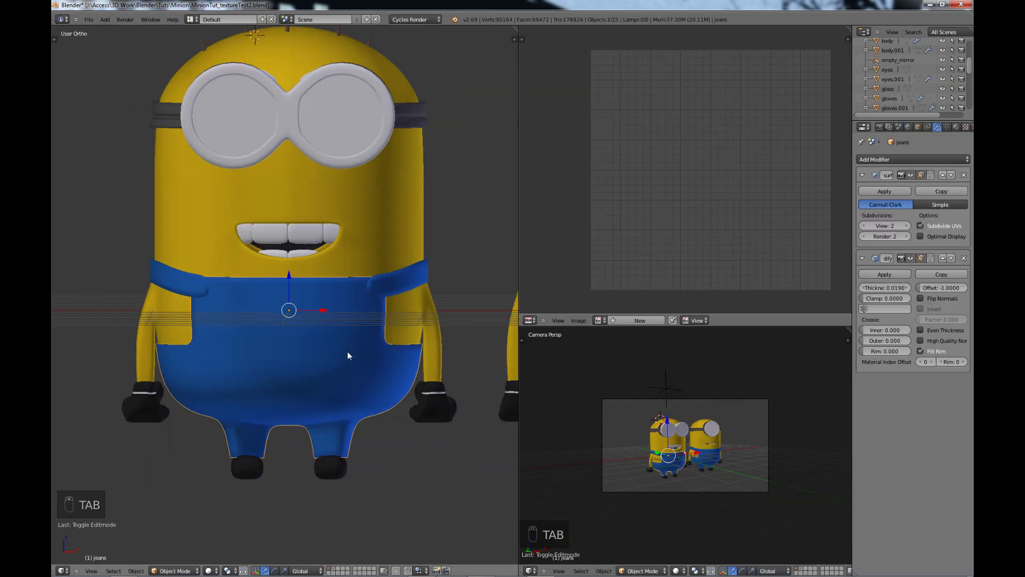
# Switch to Photoshop and open the exported UV layout image pants_UV.png.
pyautogui.keyDown('shift'); pyautogui.moveTo(347, 351); pyautogui.dragTo(362, 367, button='middle'); pyautogui.keyUp('shift')
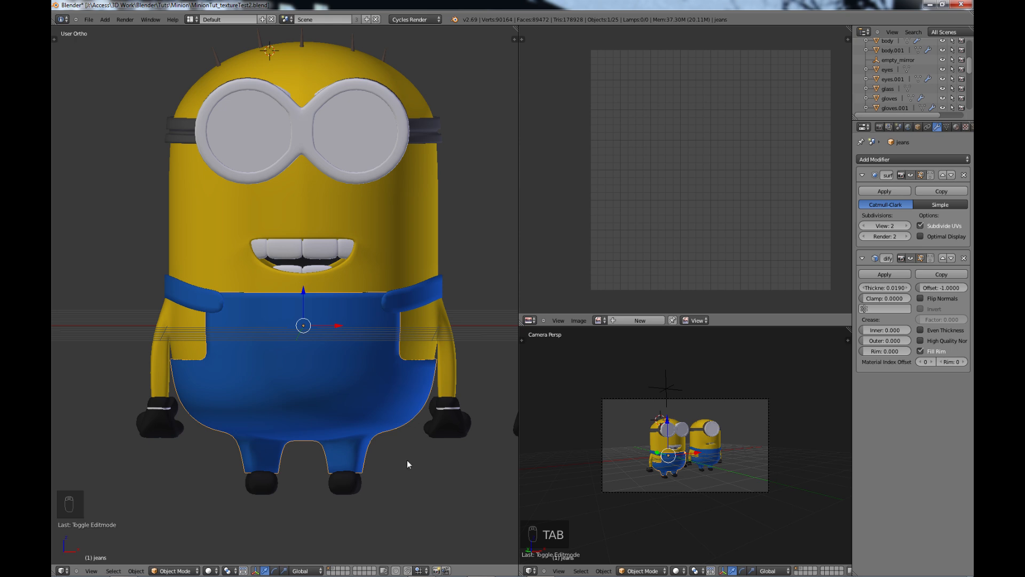
pyautogui.moveTo(407, 574)
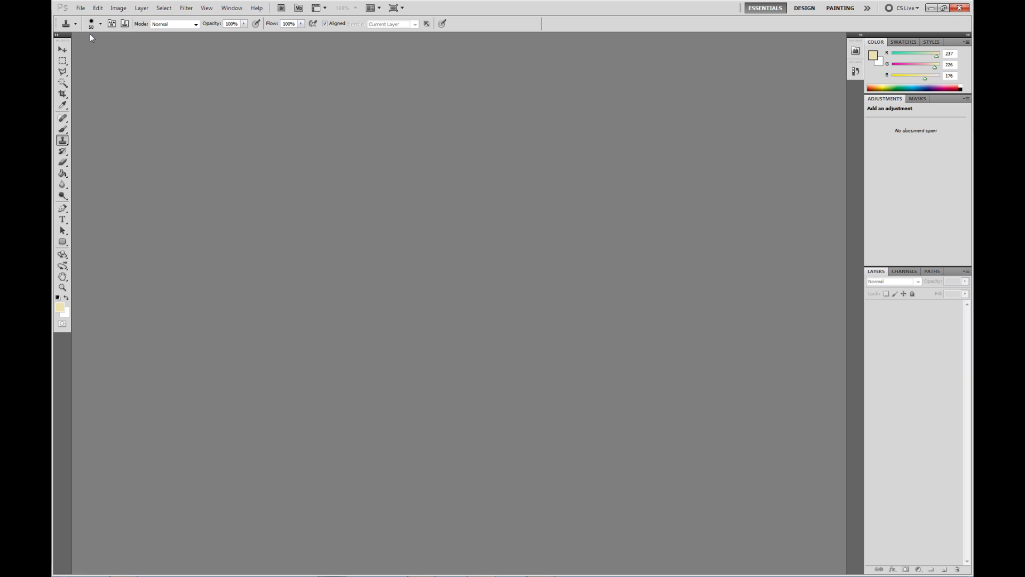
pyautogui.click(80, 8)
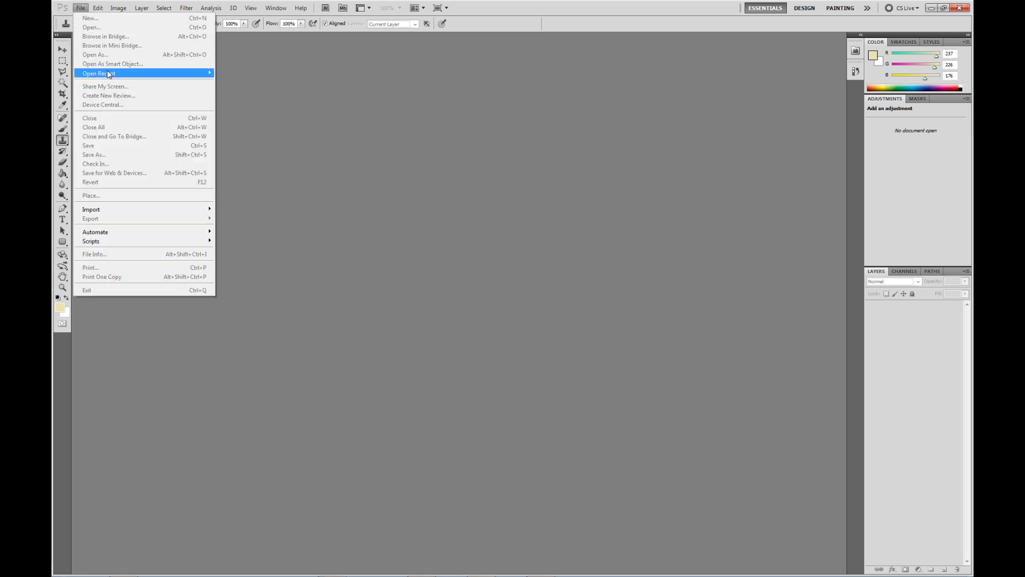
pyautogui.moveTo(108, 75)
pyautogui.click(101, 31)
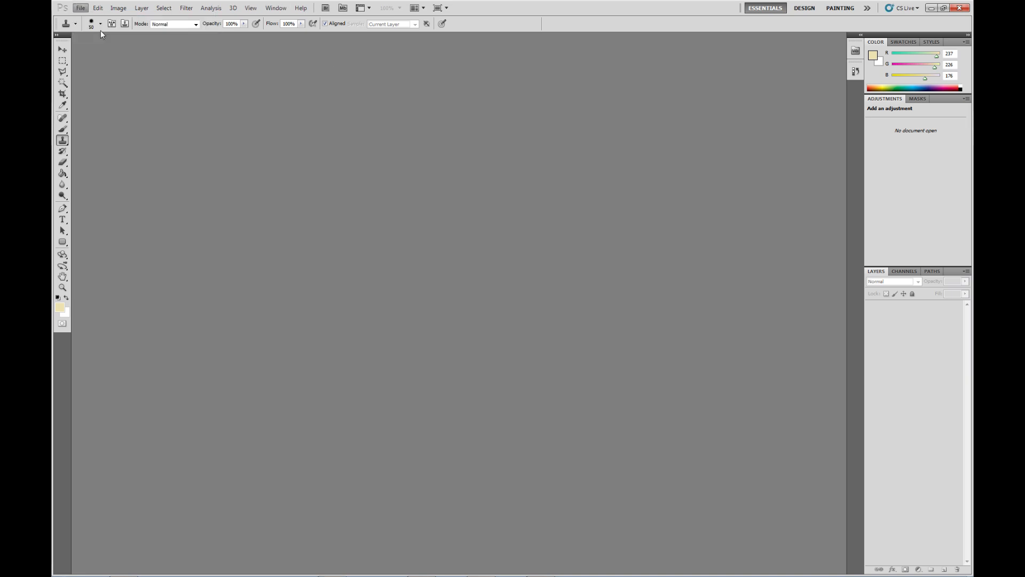
pyautogui.doubleClick(448, 158)
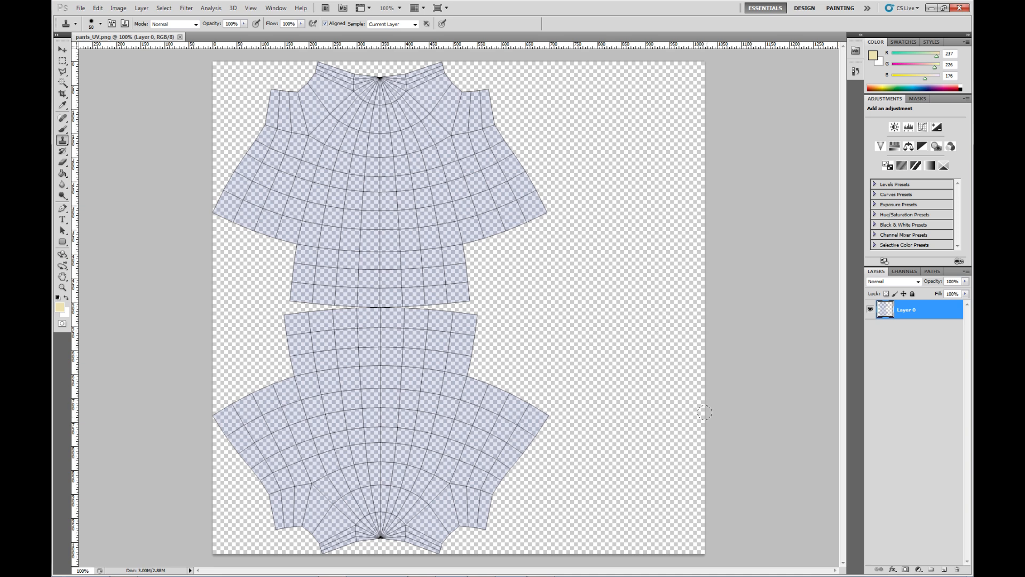
# Add a new empty layer above the UV layout and rename the layout's layer UV.
pyautogui.click(944, 568)
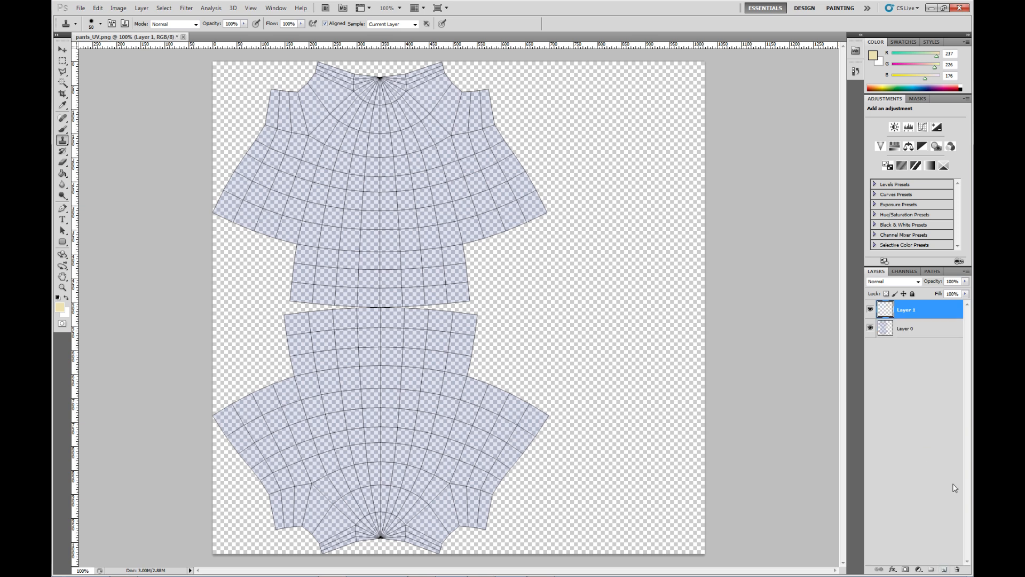
pyautogui.click(907, 331)
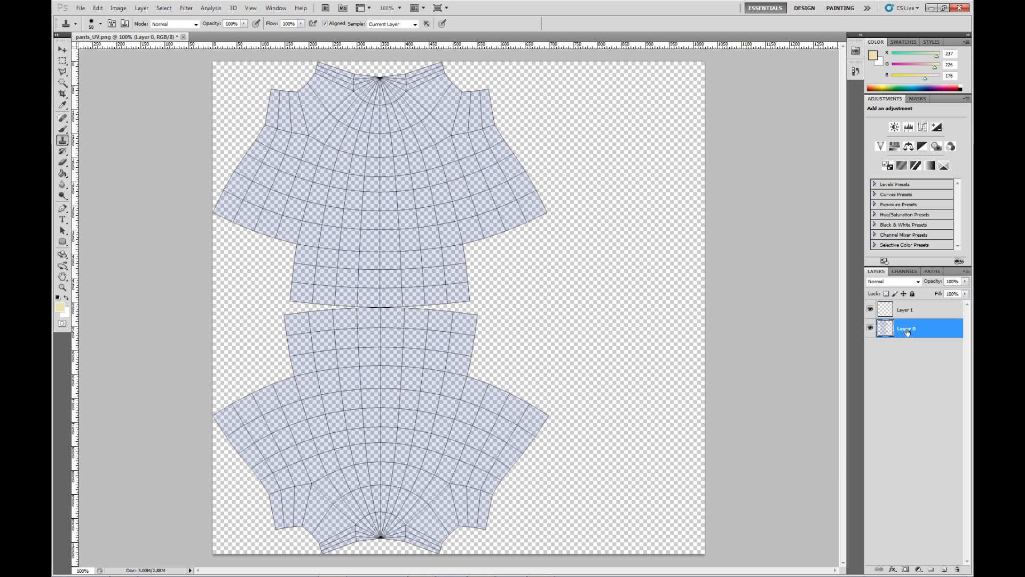
pyautogui.doubleClick(910, 332)
pyautogui.write('UV')
pyautogui.press('Return')
# Rename the new empty layer background.
pyautogui.click(905, 313)
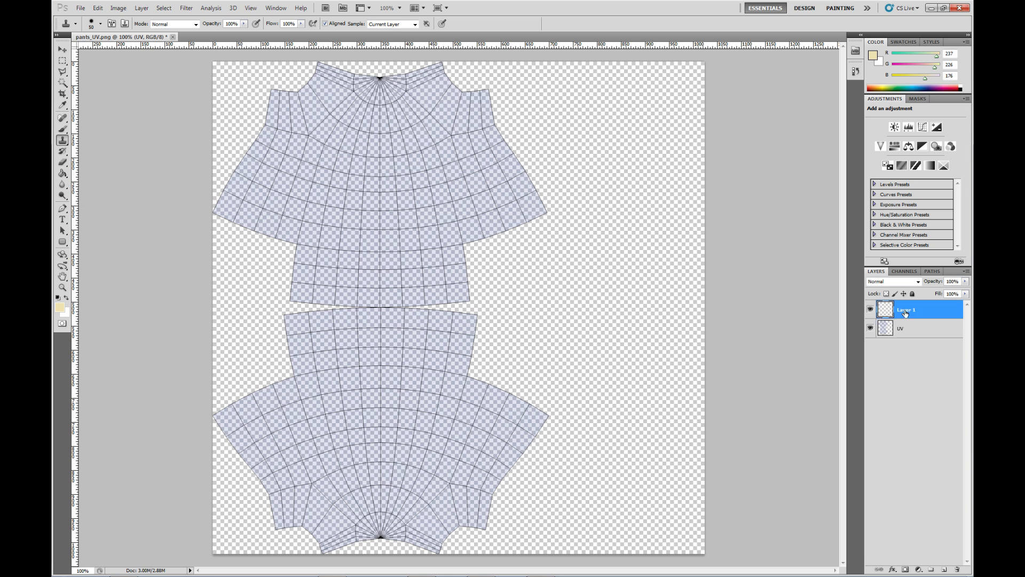
pyautogui.doubleClick(905, 312)
pyautogui.write('background')
pyautogui.press('Return')
# Set the foreground colour to white and fill the whole background layer with the Paint Bucket.
pyautogui.click(58, 297)
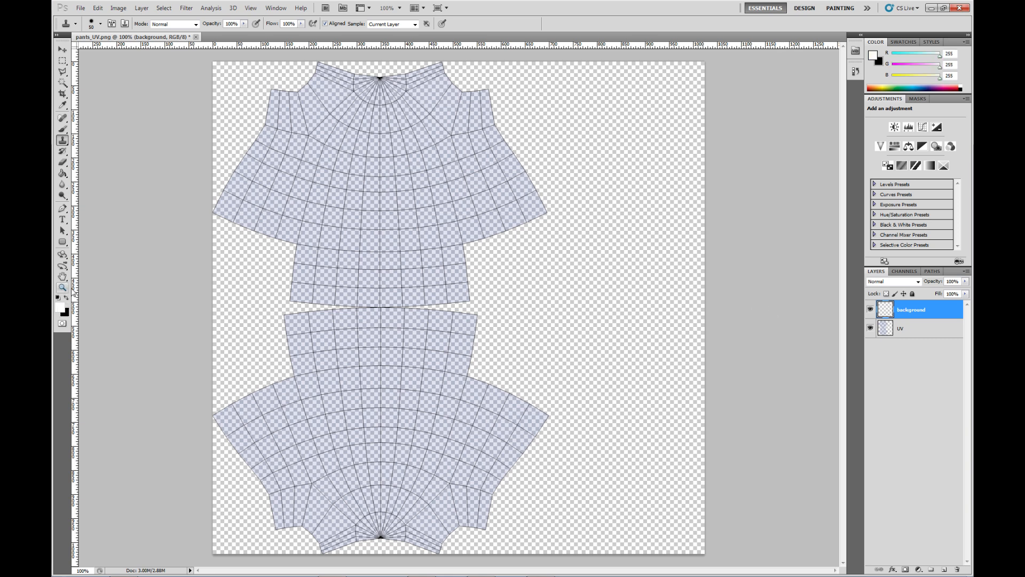
pyautogui.click(62, 174)
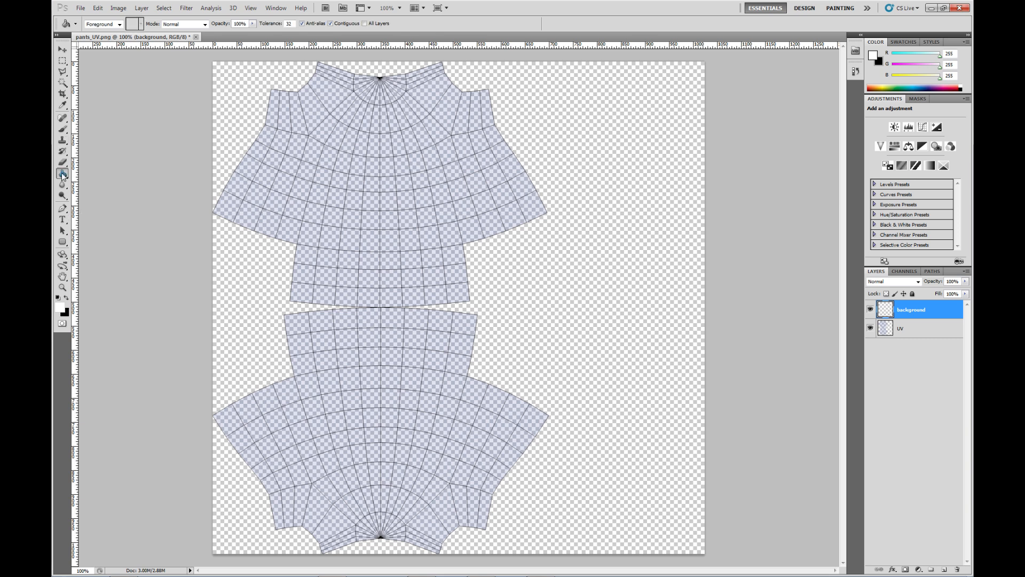
pyautogui.click(460, 253)
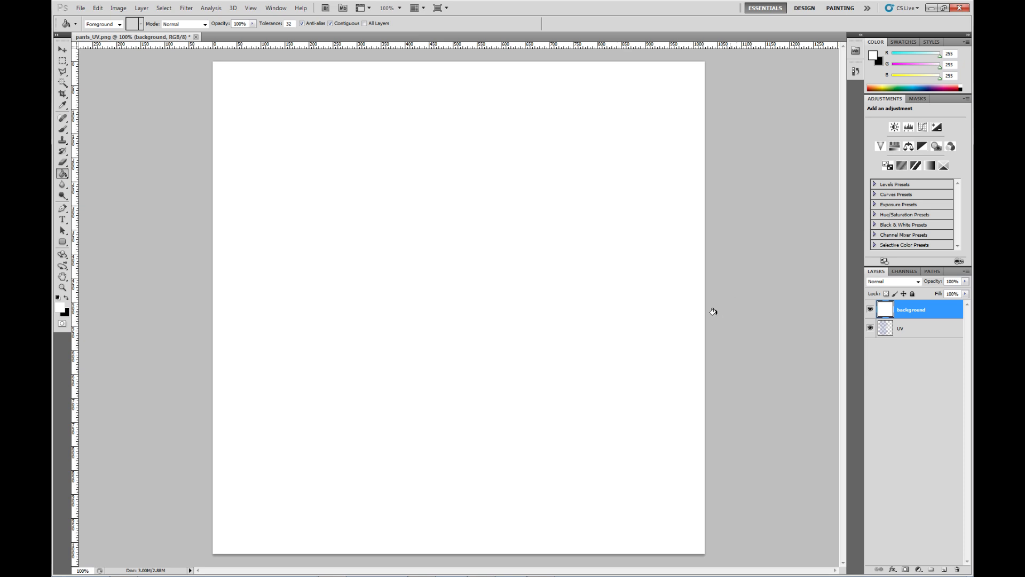
# Compare the background and UV layers by toggling their visibility, leaving only the background layer shown.
pyautogui.click(870, 309)
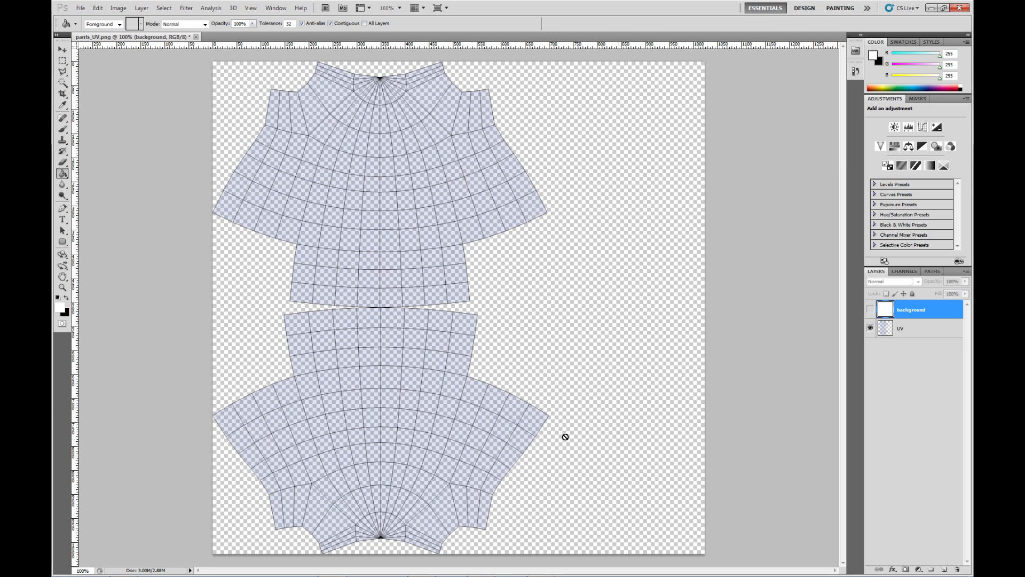
pyautogui.click(870, 328)
pyautogui.click(870, 328)
pyautogui.click(870, 309)
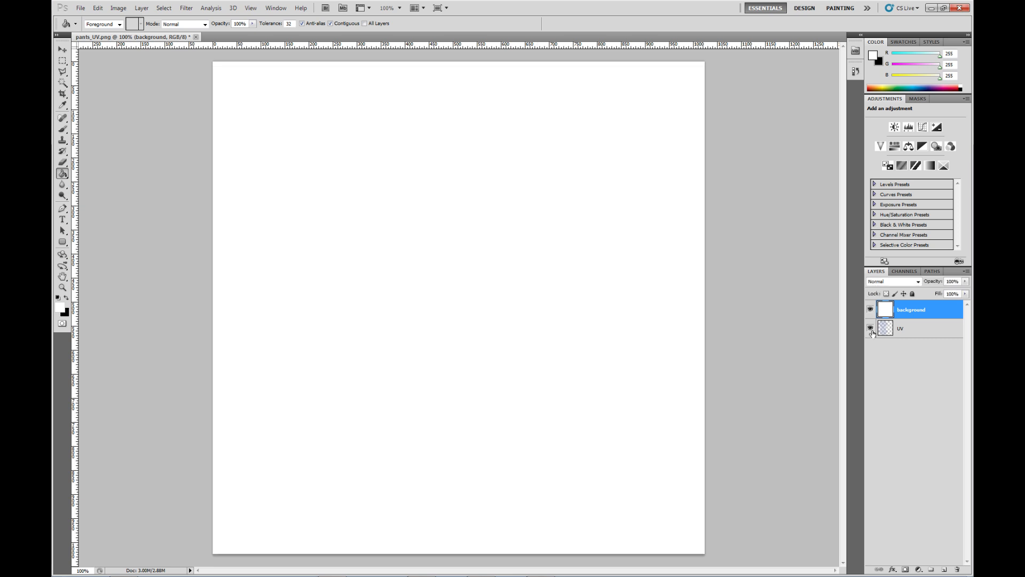
pyautogui.click(870, 329)
# Start saving the image under a new name, with the format set to PNG and the file name pants_texture.
pyautogui.click(80, 8)
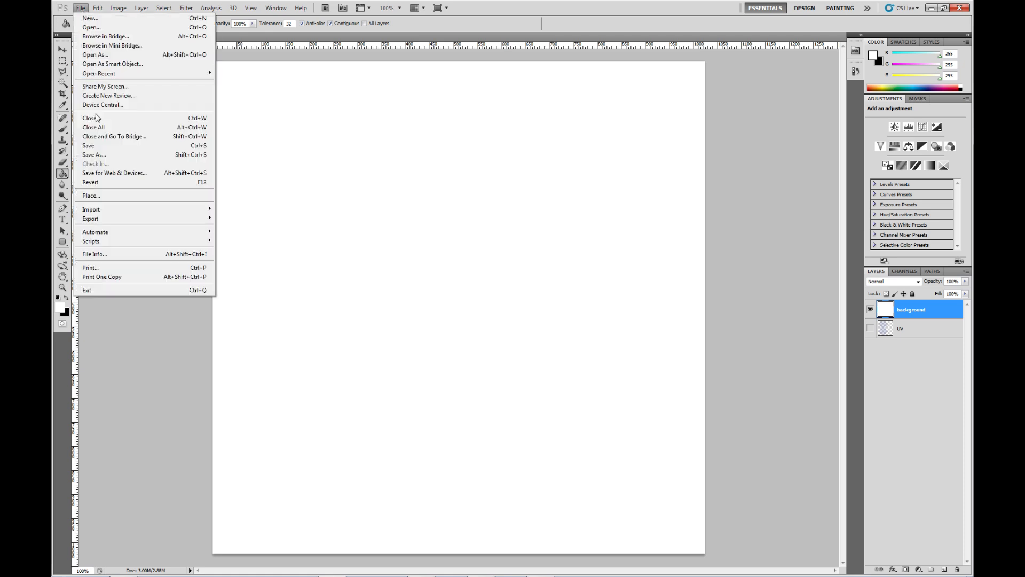
pyautogui.click(96, 154)
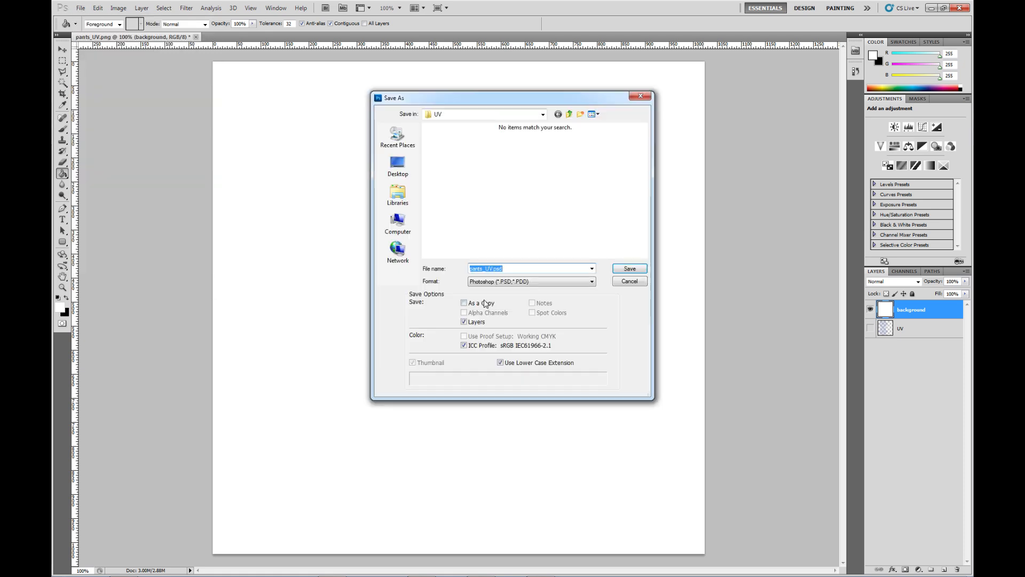
pyautogui.click(542, 283)
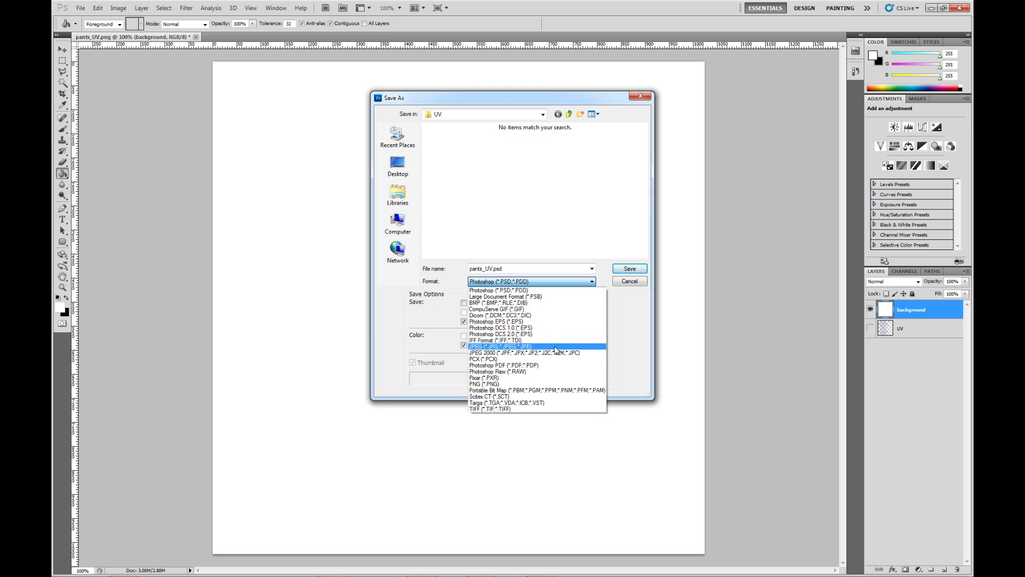
pyautogui.click(509, 384)
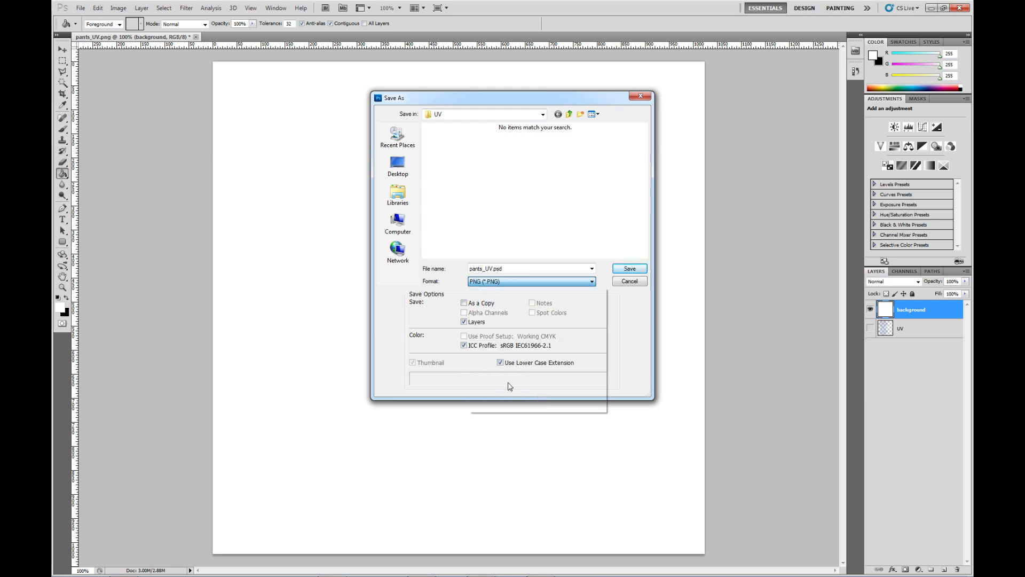
pyautogui.click(488, 268)
pyautogui.click(486, 268)
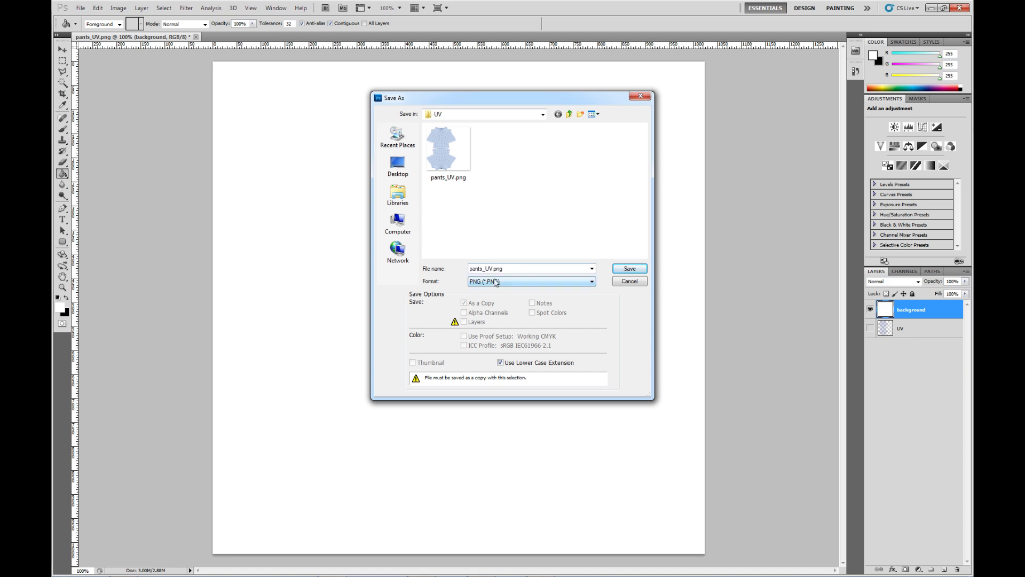
pyautogui.press('Delete')
pyautogui.press('Delete')
pyautogui.write('texture')
# Create a folder named textures inside Minion and save the PNG there without interlacing.
pyautogui.click(569, 113)
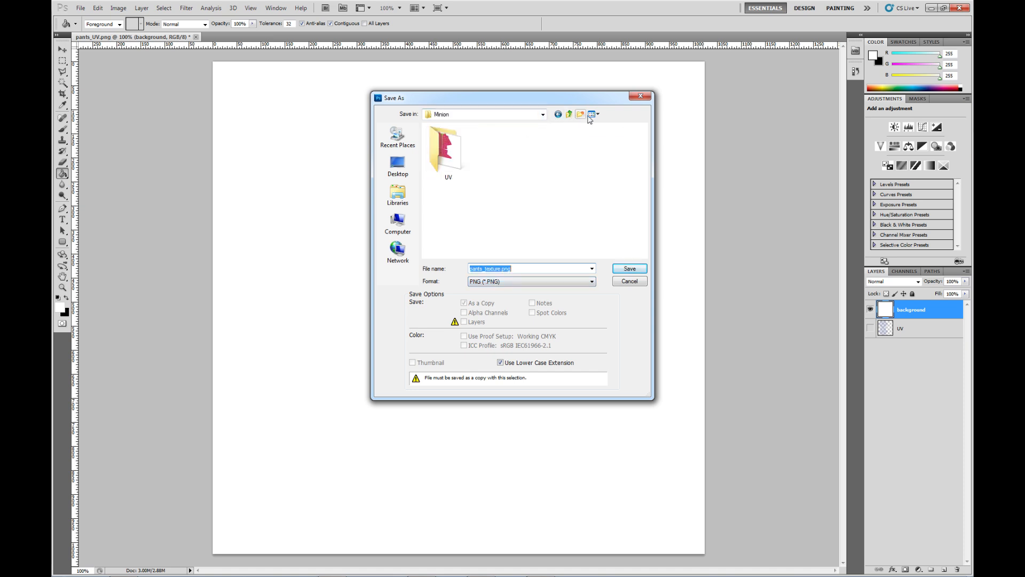
pyautogui.click(581, 115)
pyautogui.write('textures')
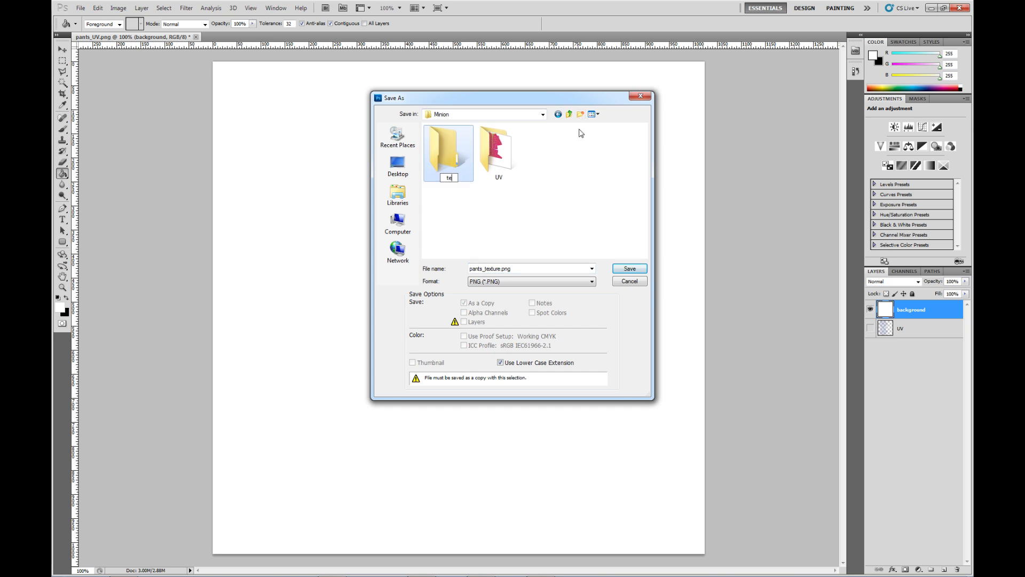
pyautogui.press('Return')
pyautogui.press('Return')
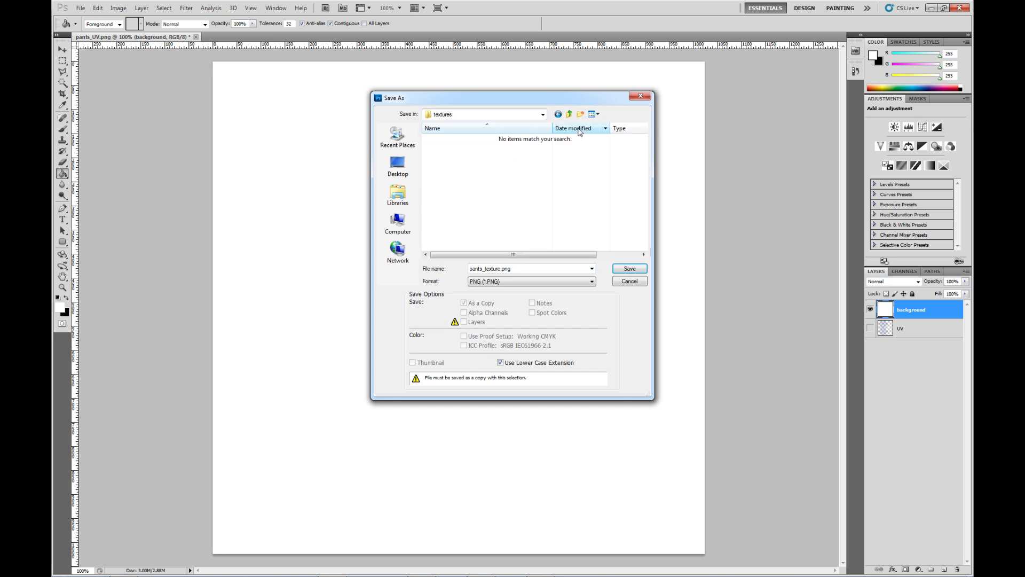
pyautogui.click(627, 272)
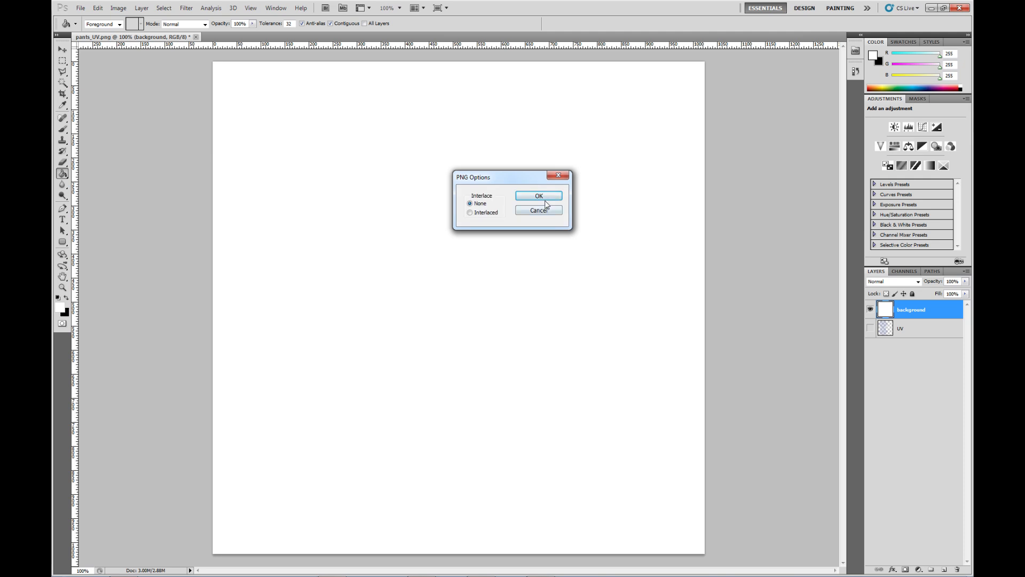
pyautogui.click(544, 200)
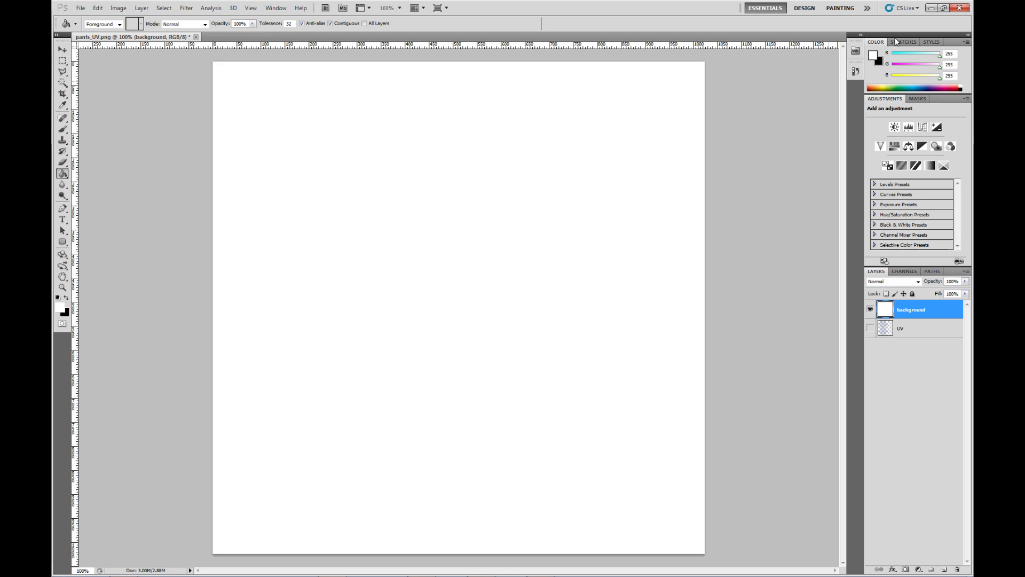
# Switch back to Blender, show the jeans' material settings and change the UV/Image Editor area to the Node Editor.
pyautogui.click(931, 7)
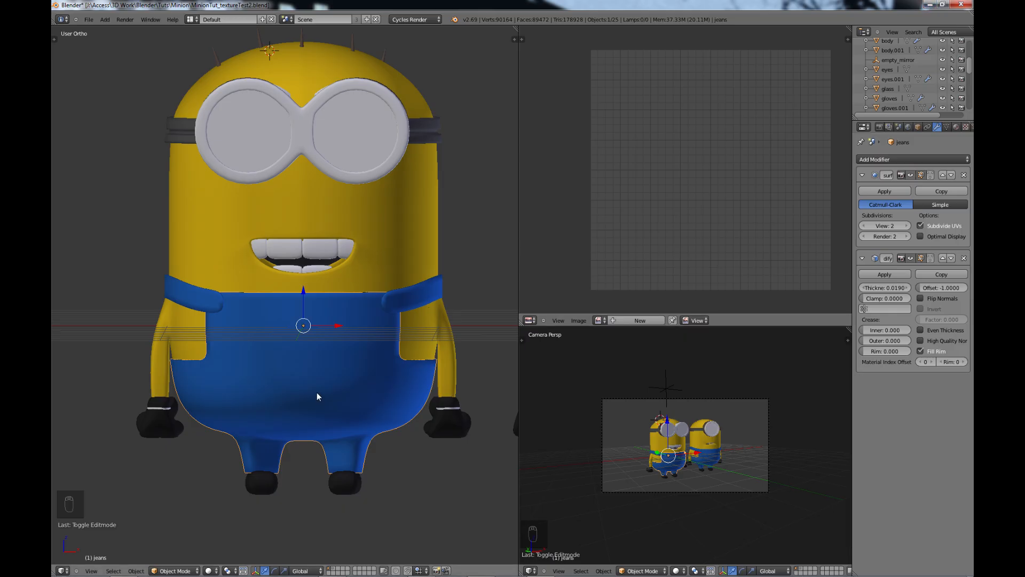
pyautogui.scroll(-1, 317, 390)
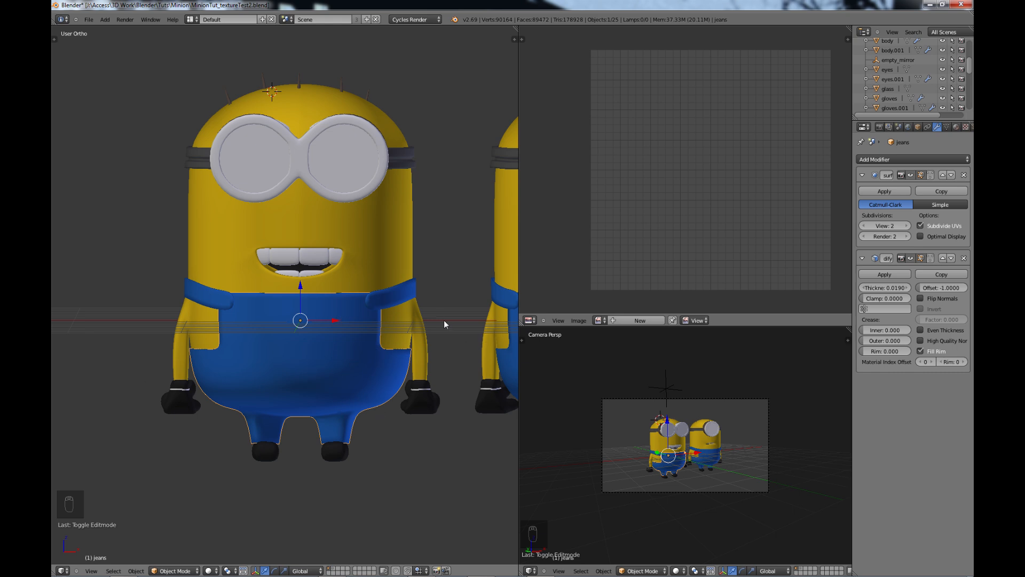
pyautogui.click(956, 127)
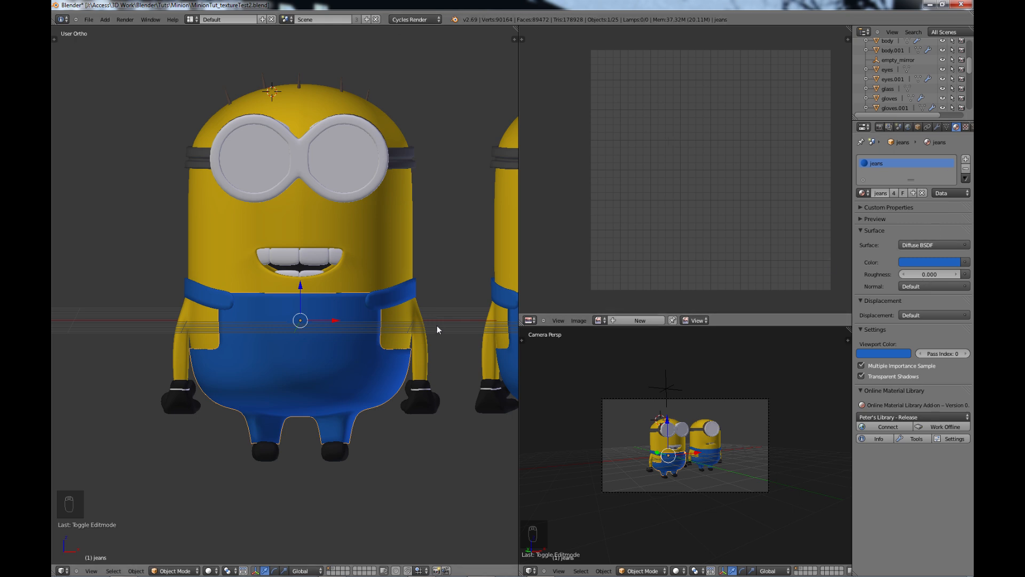
pyautogui.click(529, 320)
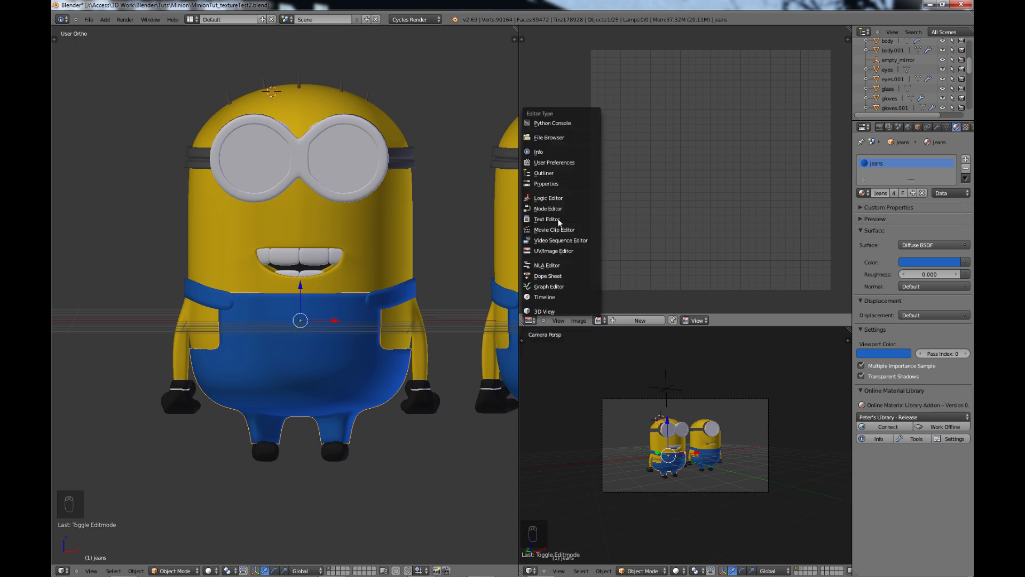
pyautogui.click(557, 212)
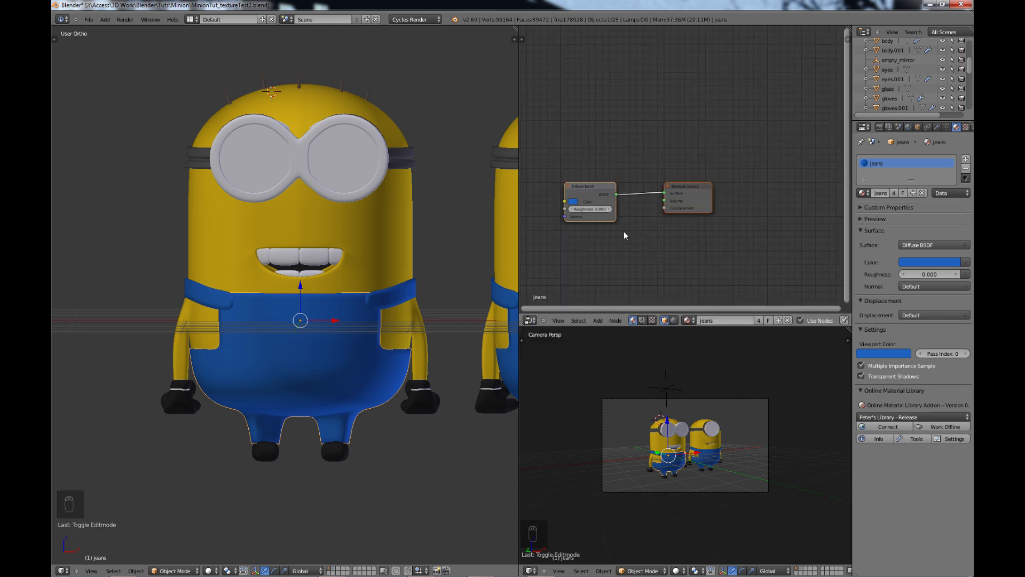
pyautogui.moveTo(613, 226); pyautogui.dragTo(689, 216, button='middle')
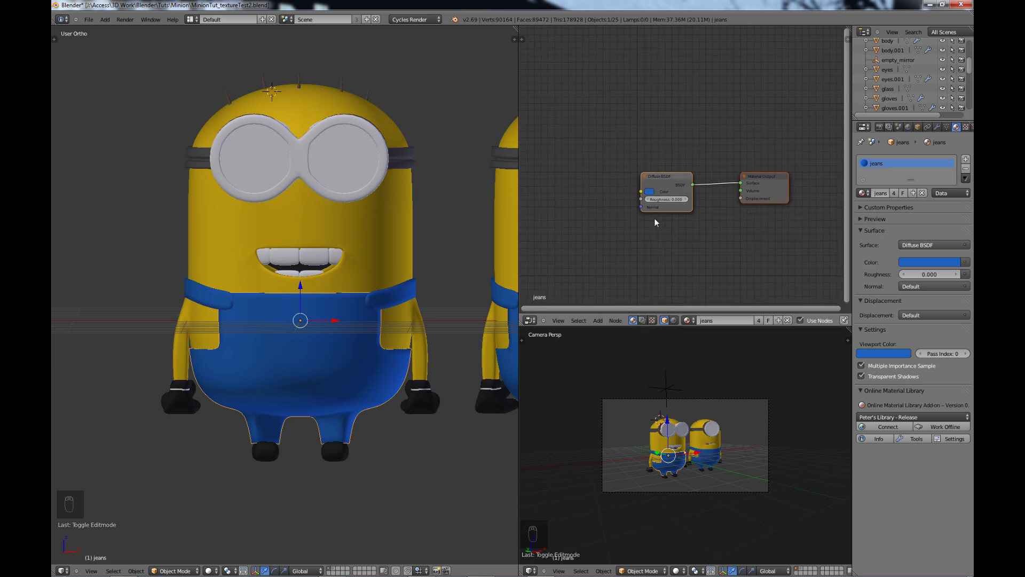
# Add an Image Texture node beside the Diffuse BSDF and connect its Color output to the shader's Color input.
pyautogui.hotkey('shift', 'a')
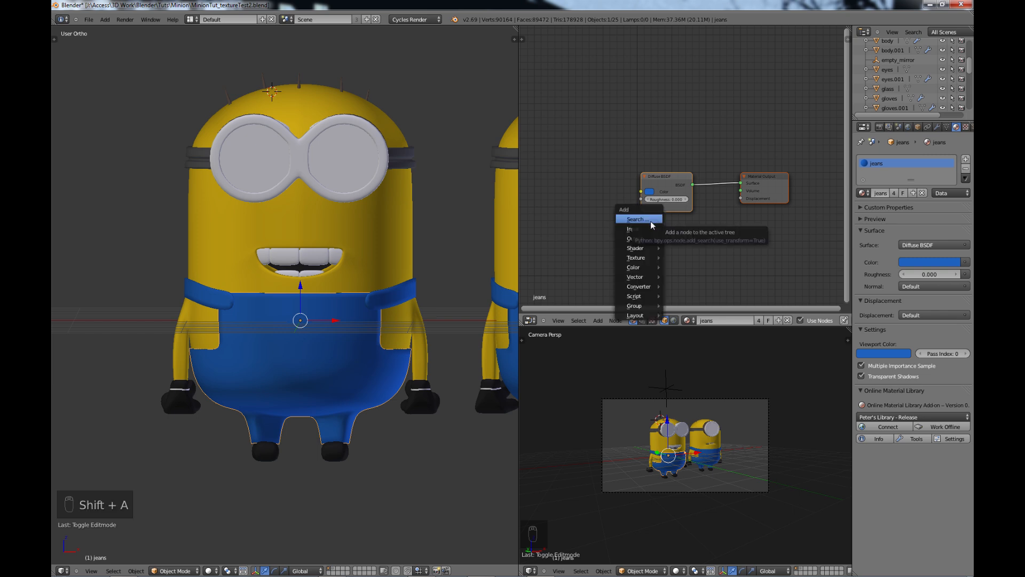
pyautogui.moveTo(645, 259)
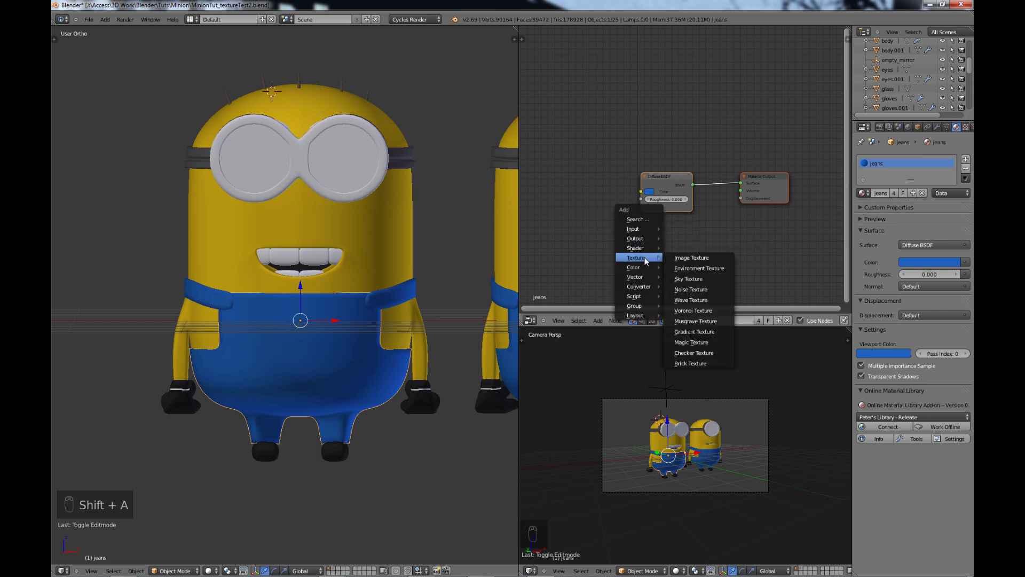
pyautogui.click(684, 259)
pyautogui.click(540, 97)
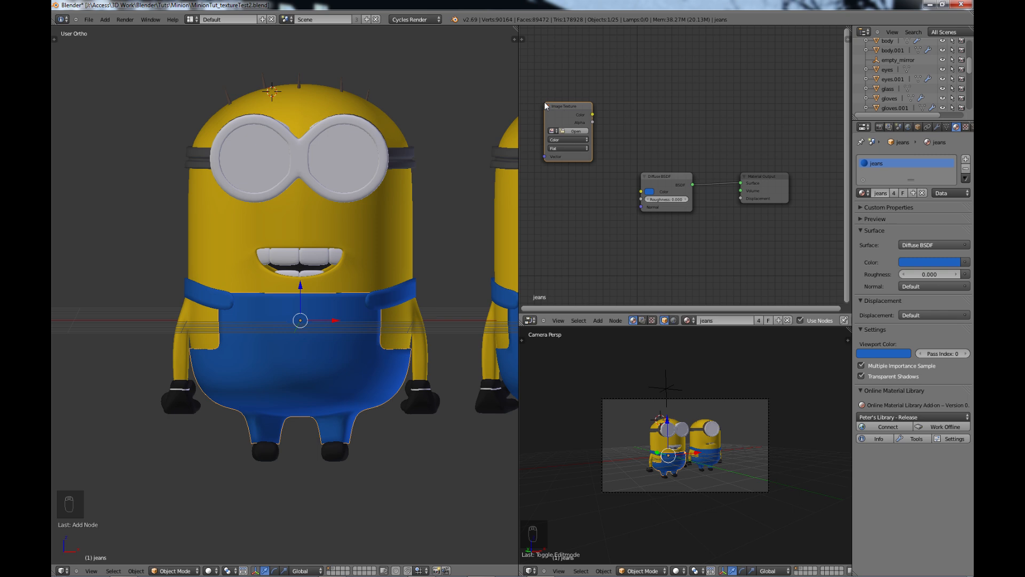
pyautogui.moveTo(592, 117); pyautogui.dragTo(609, 124)
pyautogui.moveTo(617, 184); pyautogui.dragTo(640, 191)
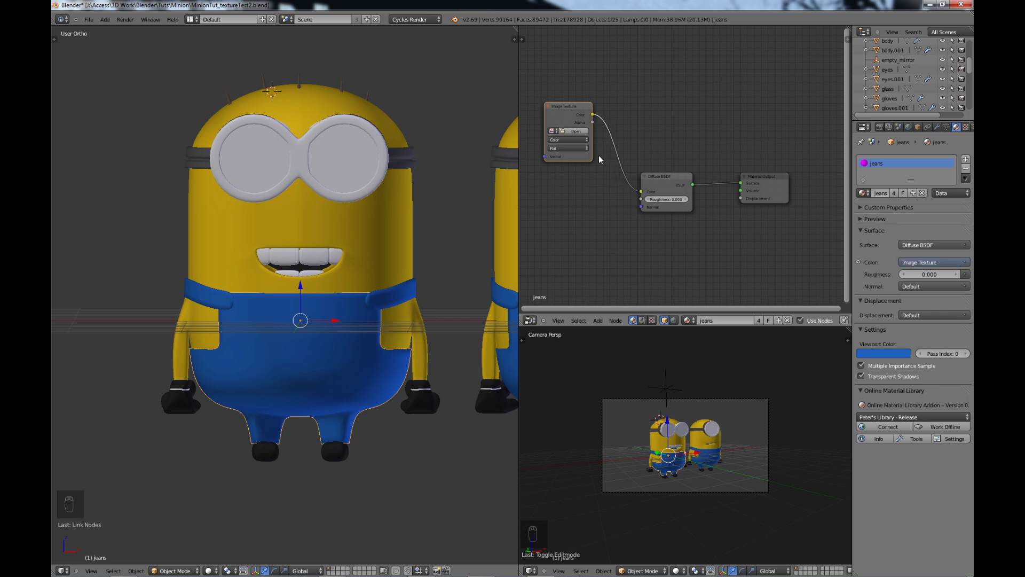
# Load pants_texture.png from the textures folder into the Image Texture node.
pyautogui.click(574, 130)
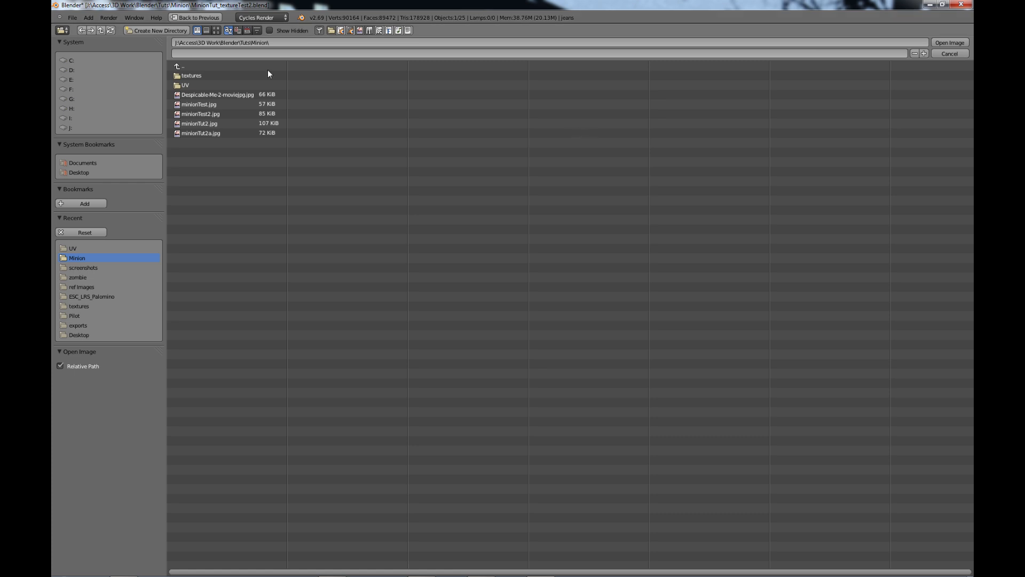
pyautogui.click(191, 75)
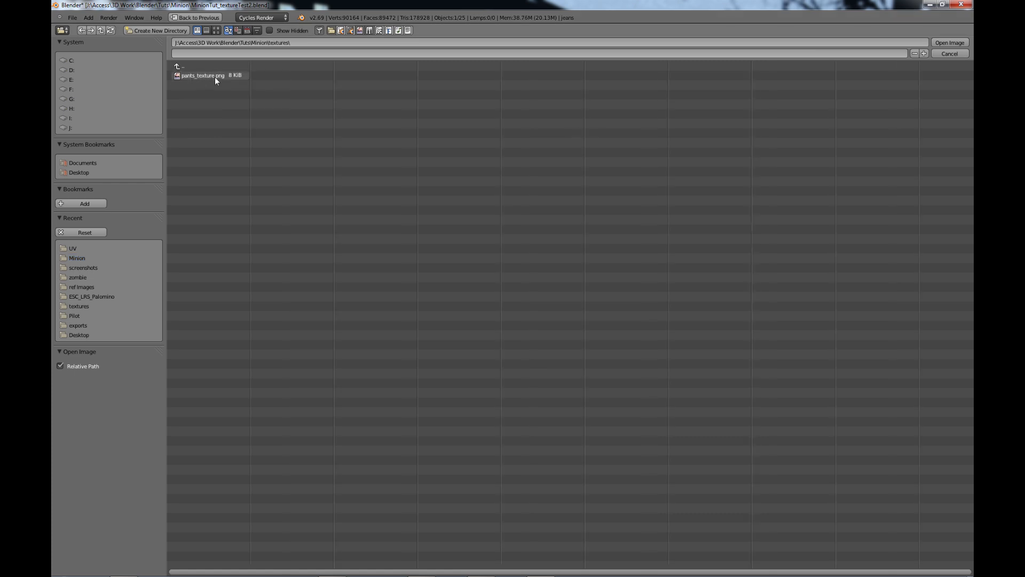
pyautogui.doubleClick(213, 76)
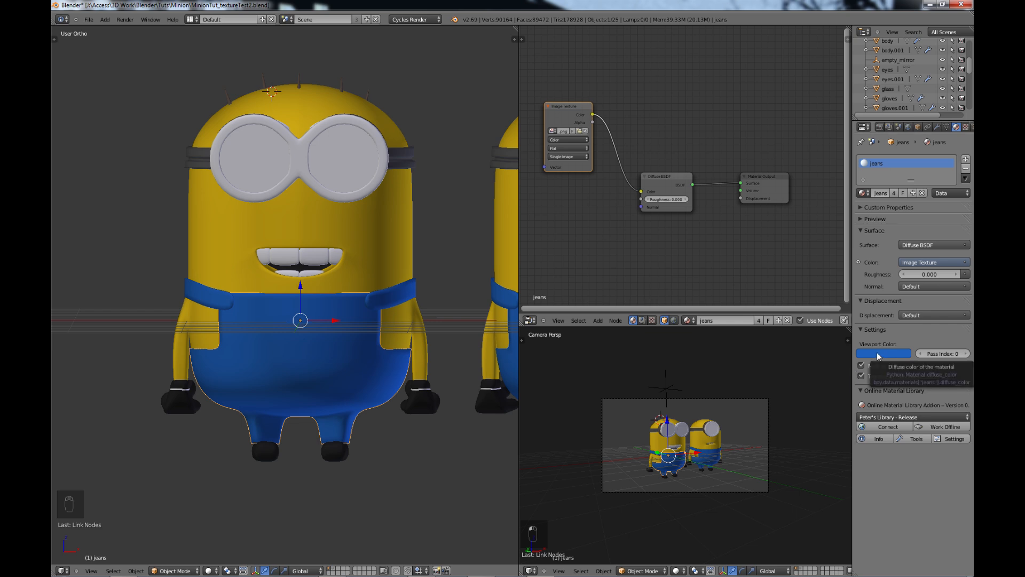
# Change the Node Editor area to the UV/Image Editor and set the large 3D view's shading to Texture.
pyautogui.click(530, 321)
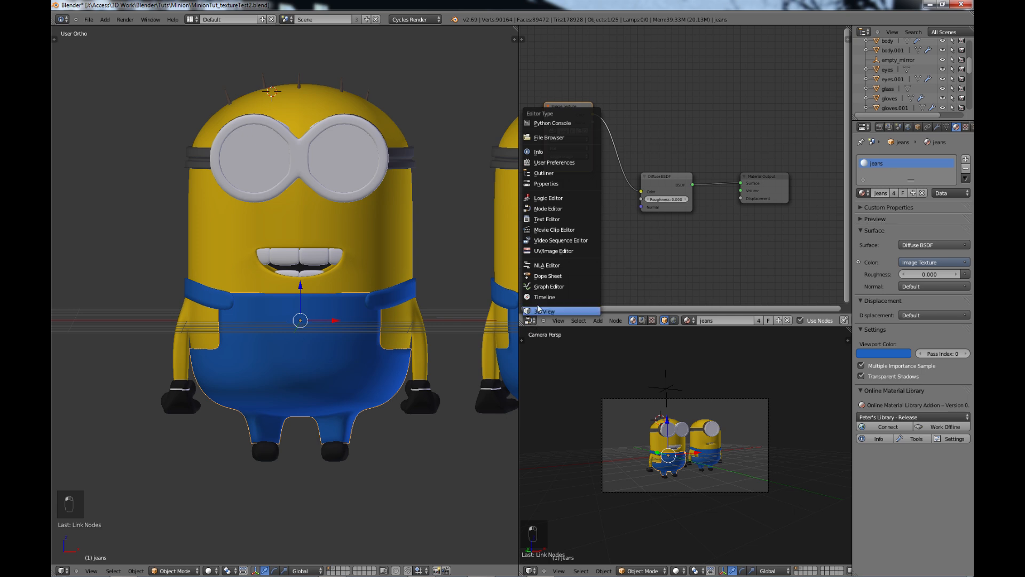
pyautogui.click(546, 251)
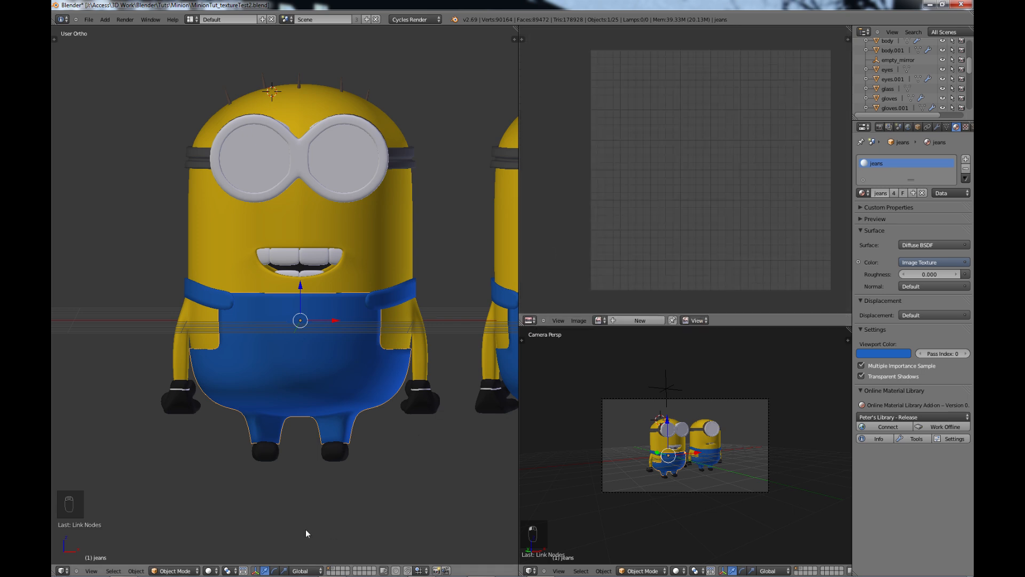
pyautogui.click(215, 571)
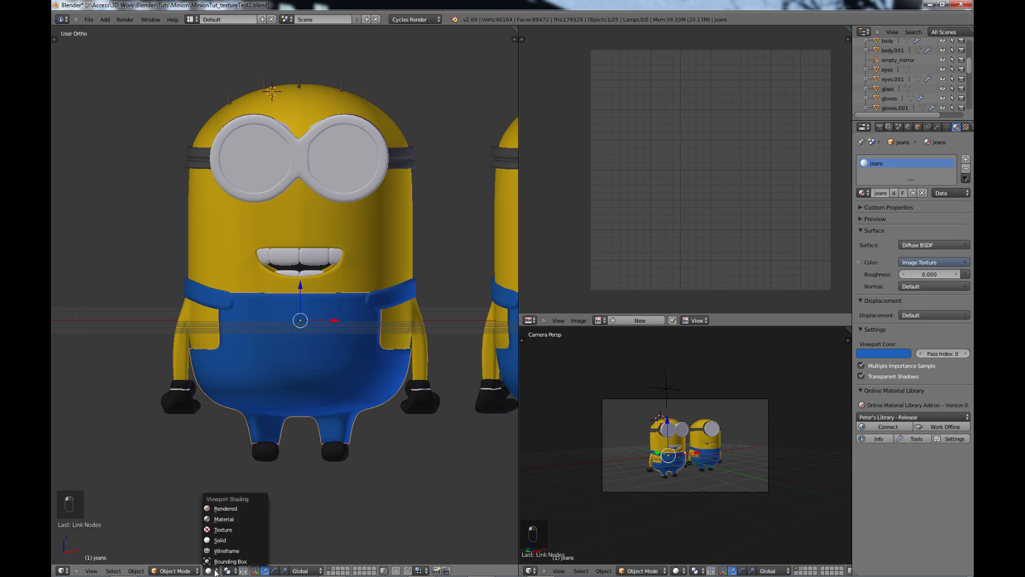
pyautogui.click(219, 537)
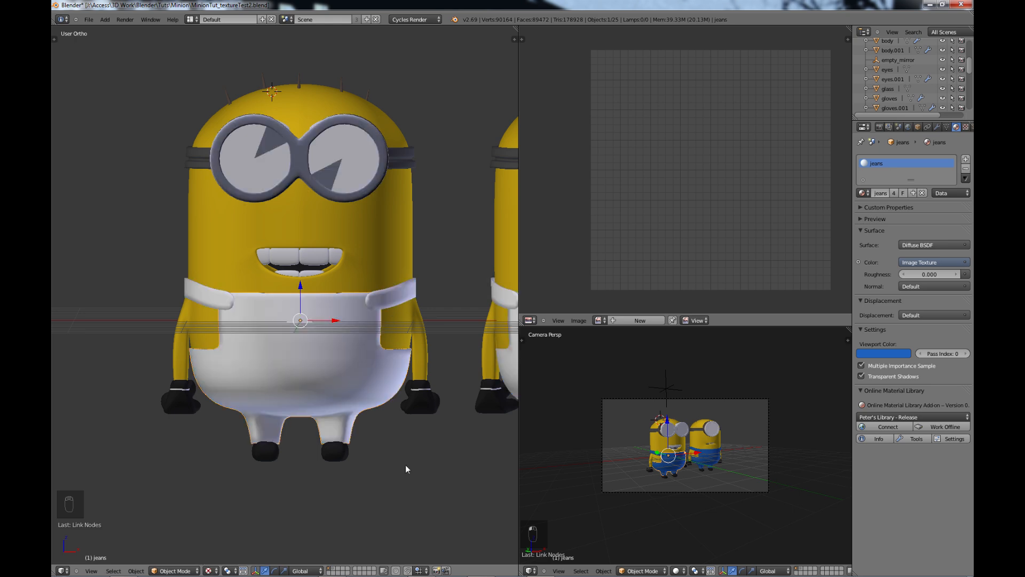
pyautogui.moveTo(280, 402)
pyautogui.mouseDown(button='middle')
pyautogui.moveTo(361, 341)
pyautogui.moveTo(265, 402)
pyautogui.moveTo(283, 393)
pyautogui.mouseUp(button='middle')
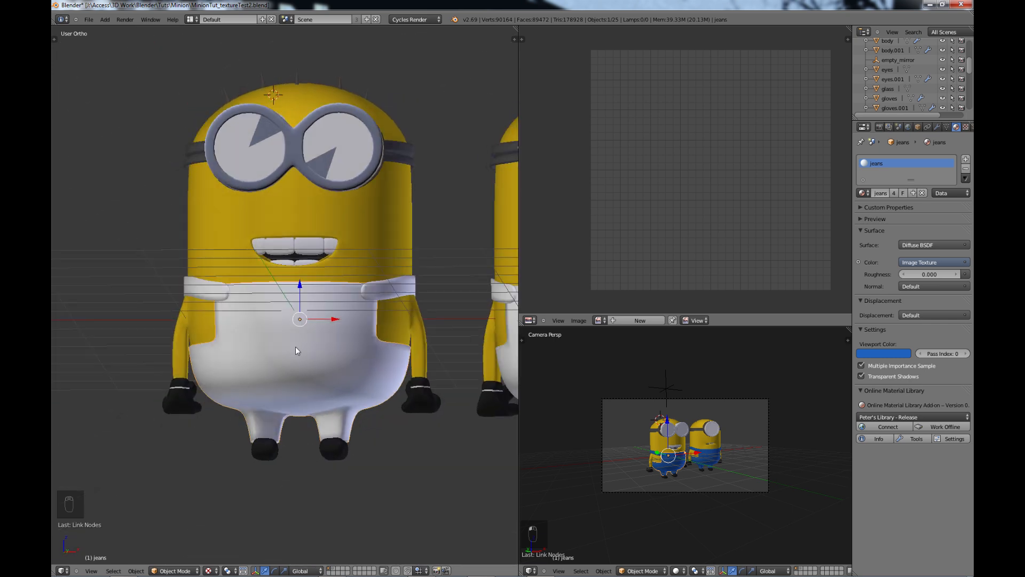
pyautogui.moveTo(296, 347); pyautogui.dragTo(302, 356, button='middle')
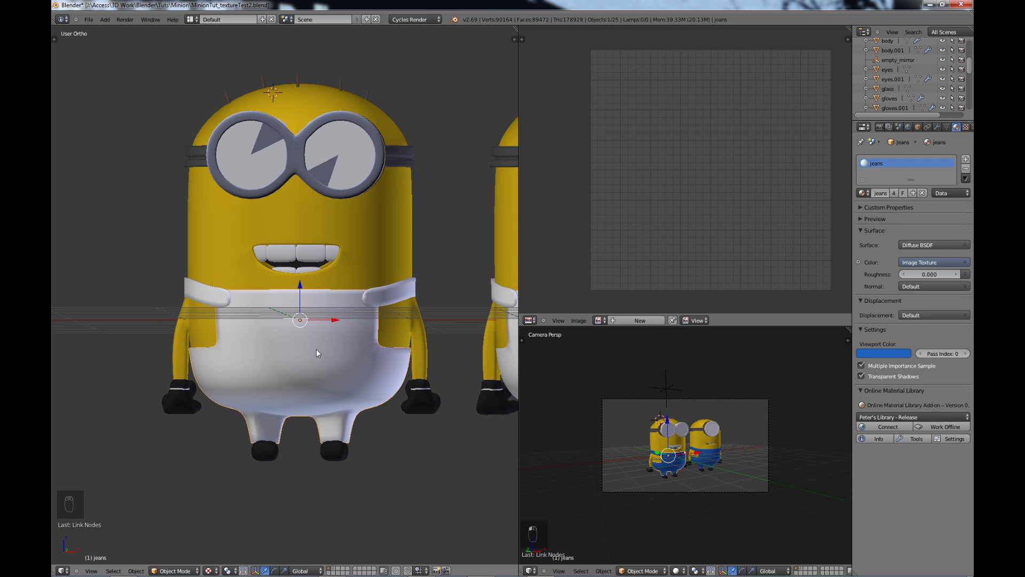
pyautogui.scroll(-1, 316, 350)
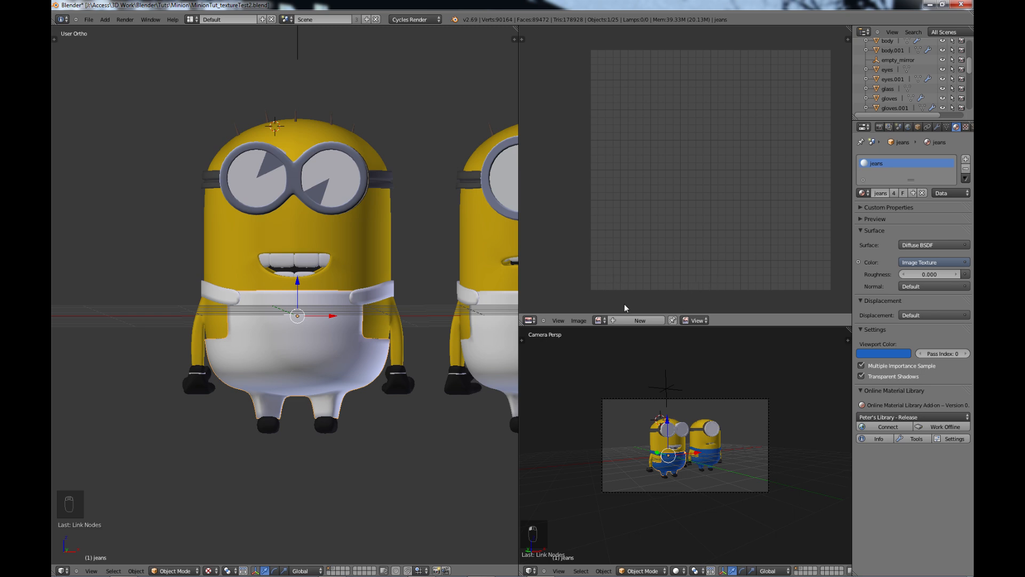
# Open pants_texture.png from the textures folder in the UV/Image Editor.
pyautogui.click(580, 320)
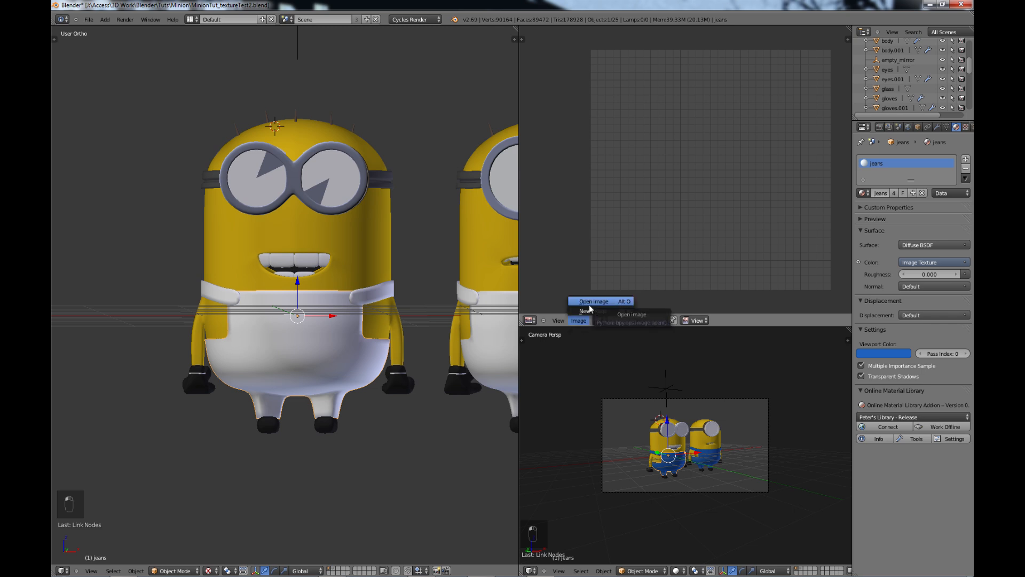
pyautogui.click(589, 302)
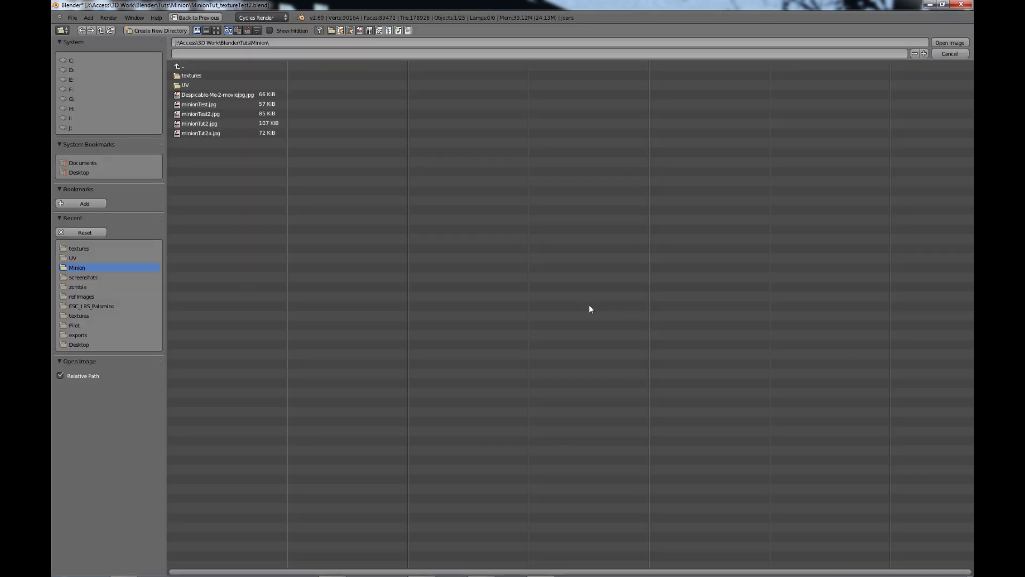
pyautogui.click(184, 76)
pyautogui.click(194, 76)
pyautogui.doubleClick(193, 76)
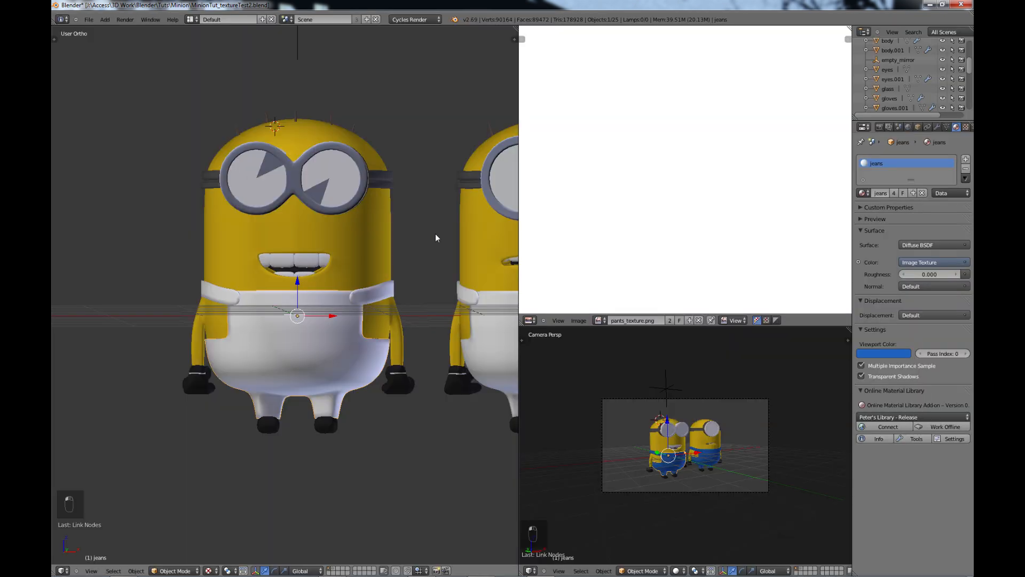
pyautogui.scroll(2, 674, 255)
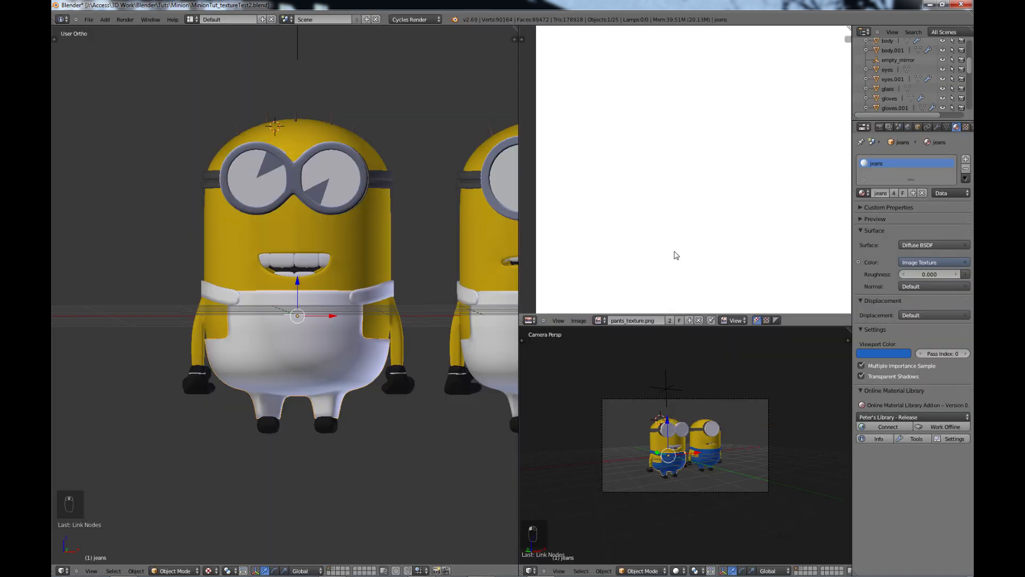
pyautogui.scroll(-1, 674, 255)
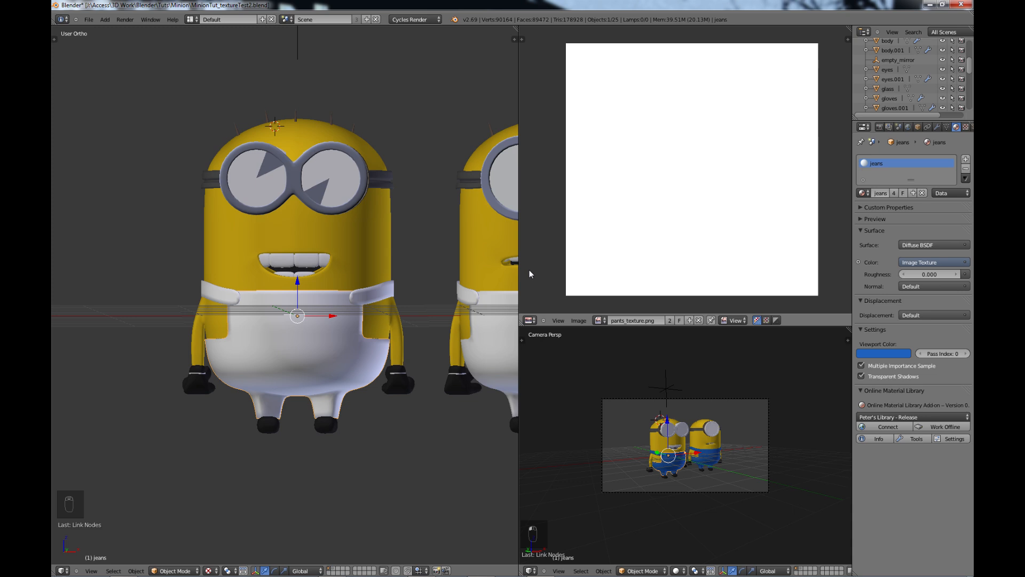
# Switch the jeans to Texture Paint mode in front view and choose the brush named Brush.
pyautogui.moveTo(293, 370); pyautogui.dragTo(296, 366, button='middle')
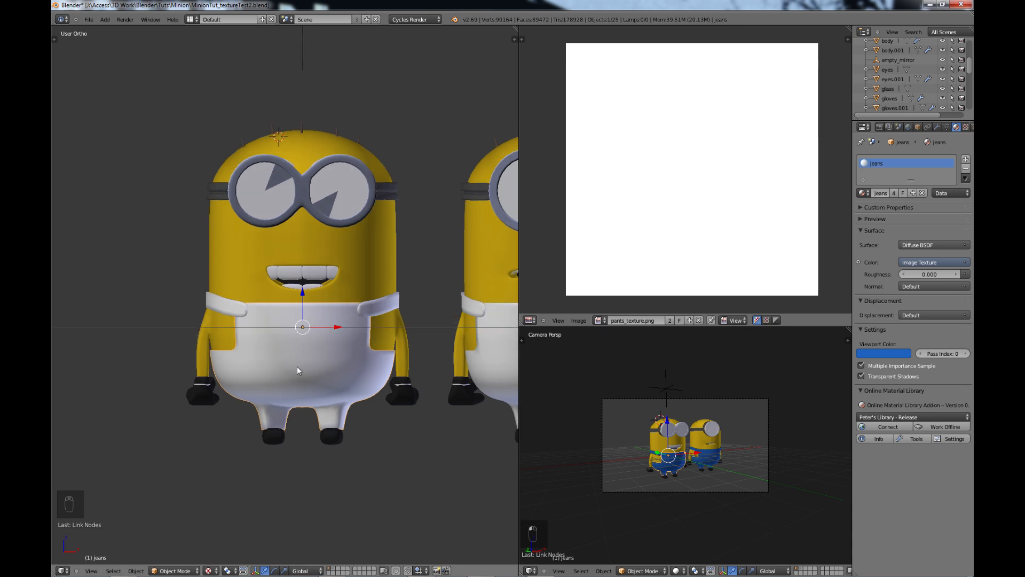
pyautogui.press('KP_1')
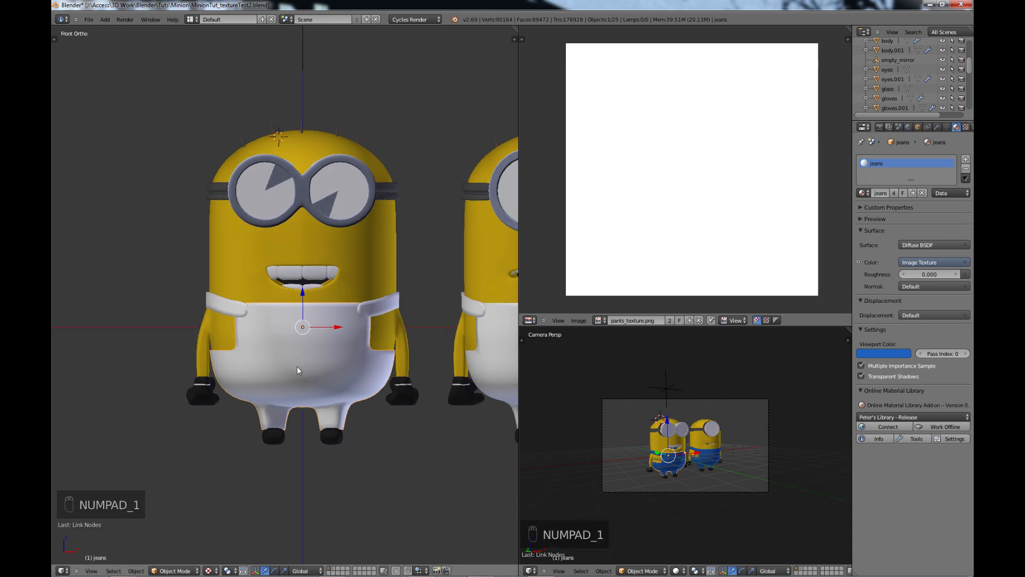
pyautogui.click(185, 570)
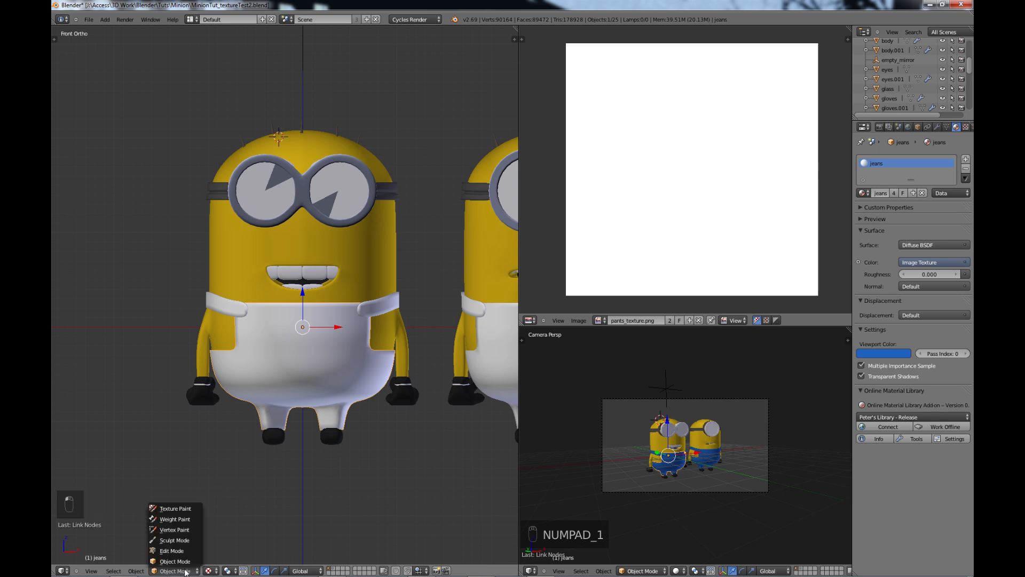
pyautogui.click(176, 508)
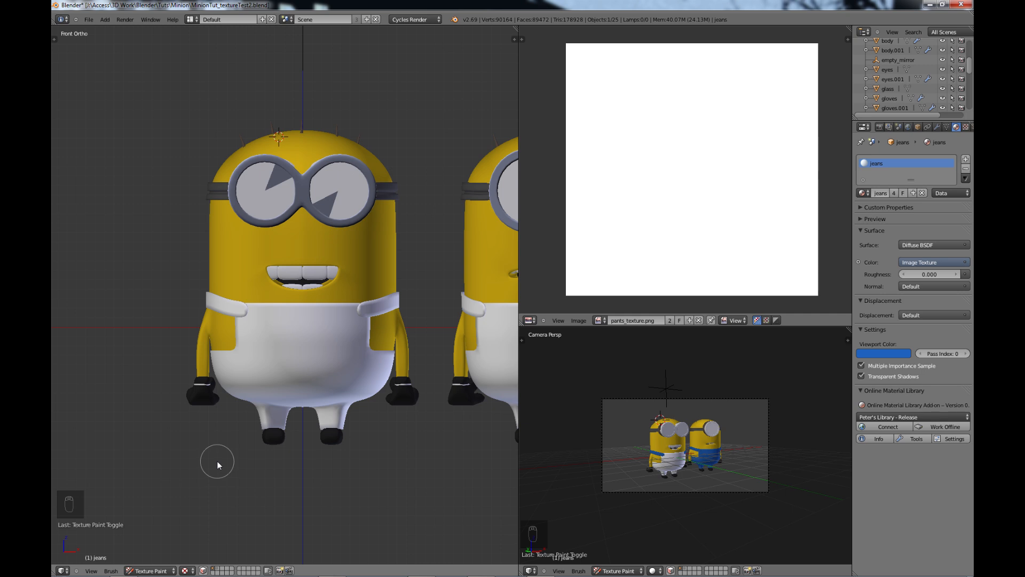
pyautogui.press('t')
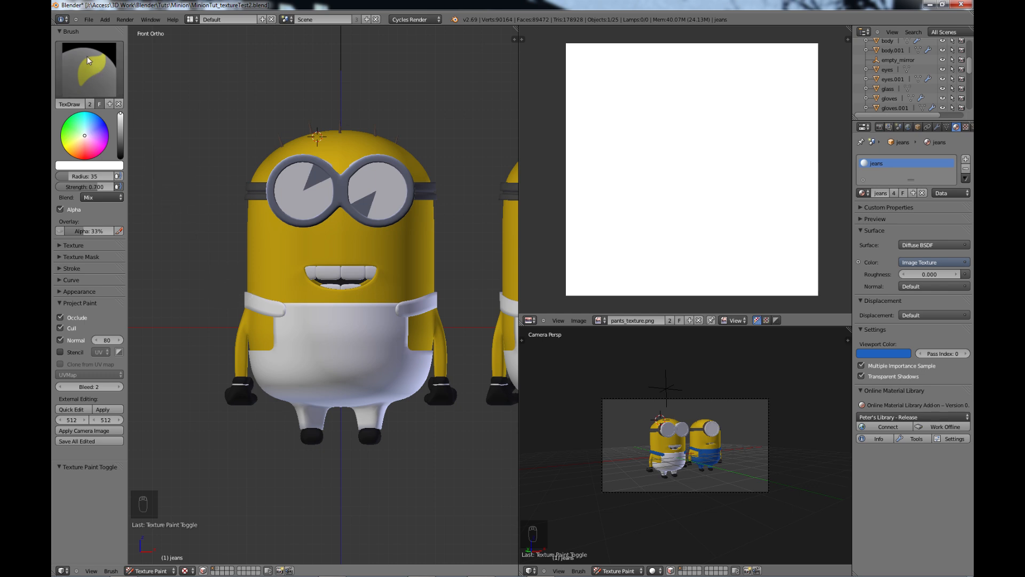
pyautogui.click(82, 72)
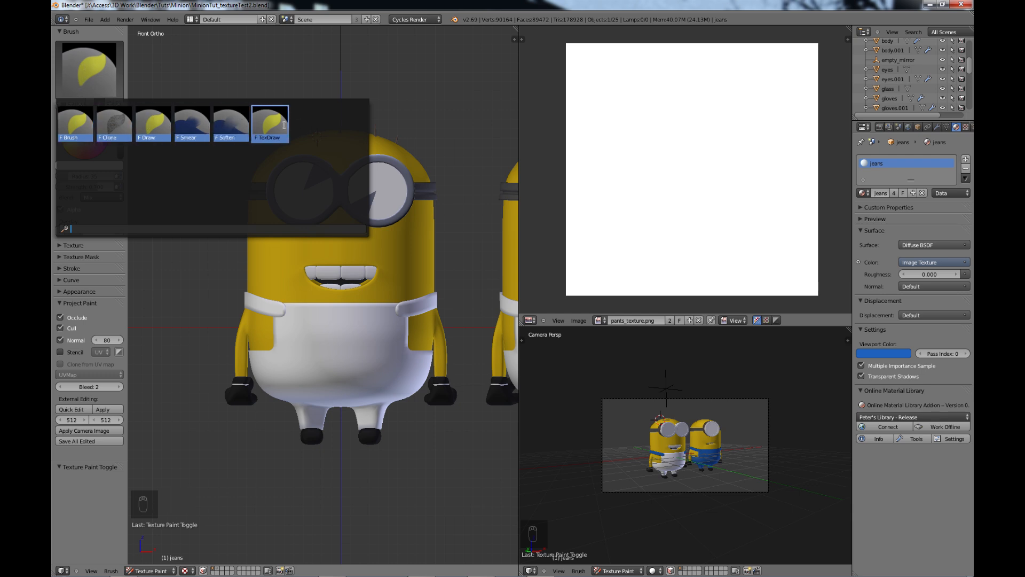
pyautogui.click(80, 126)
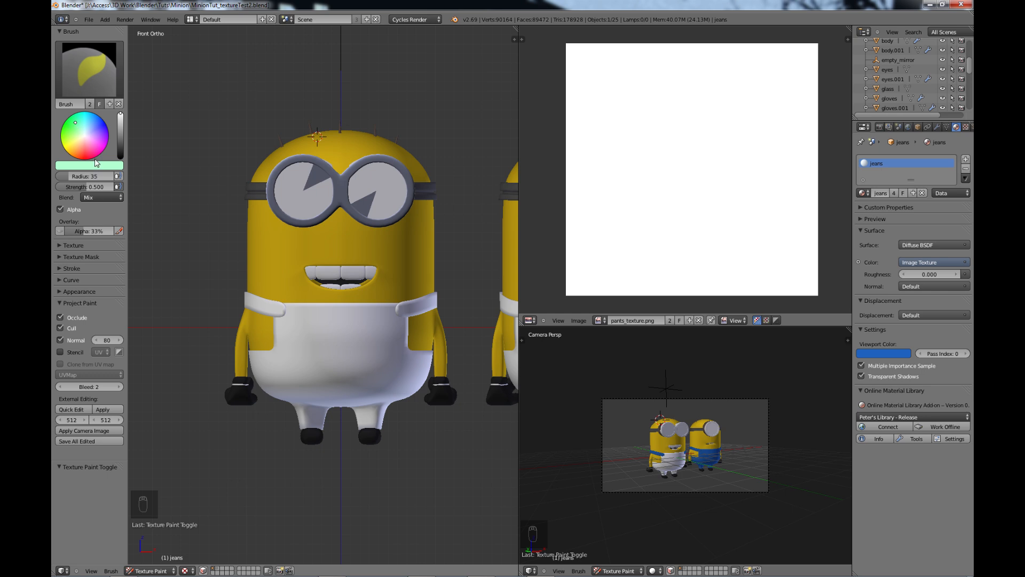
# Paint a light green test stroke on the front of the jeans and undo it.
pyautogui.click(348, 363)
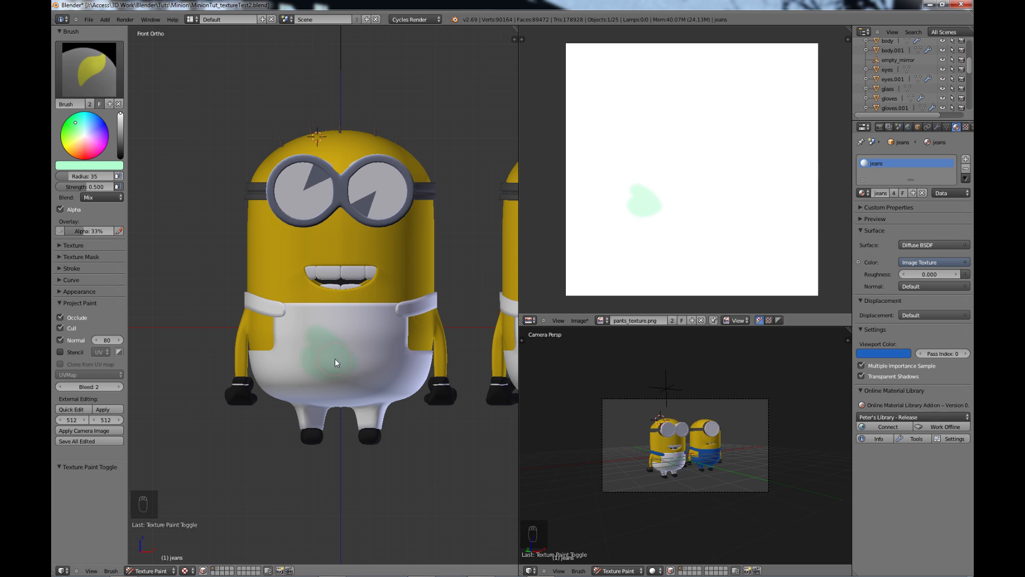
pyautogui.hotkey('ctrl', 'z')
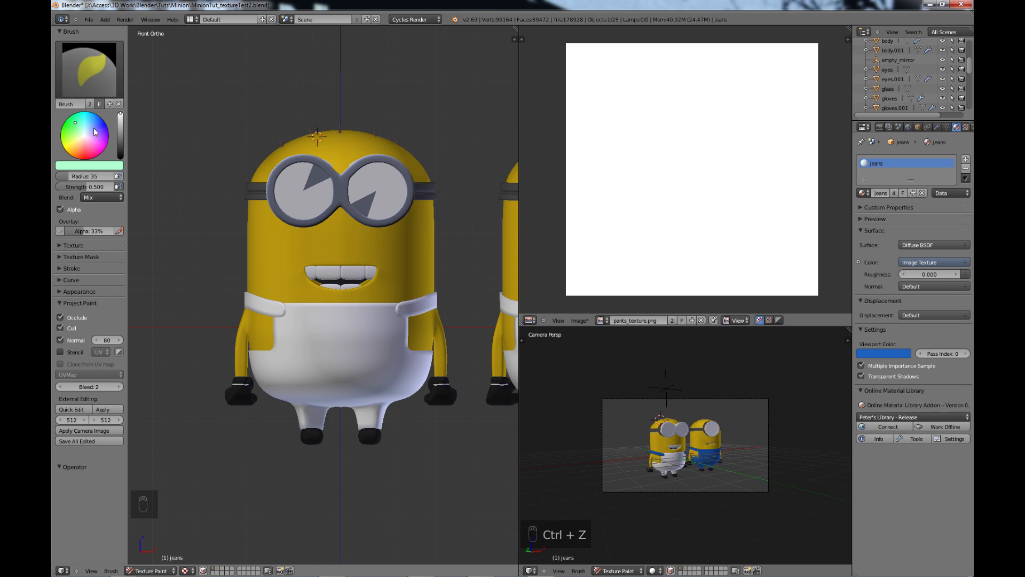
# Set the brush color to blue and add a new texture to the brush.
pyautogui.moveTo(99, 127); pyautogui.dragTo(101, 119)
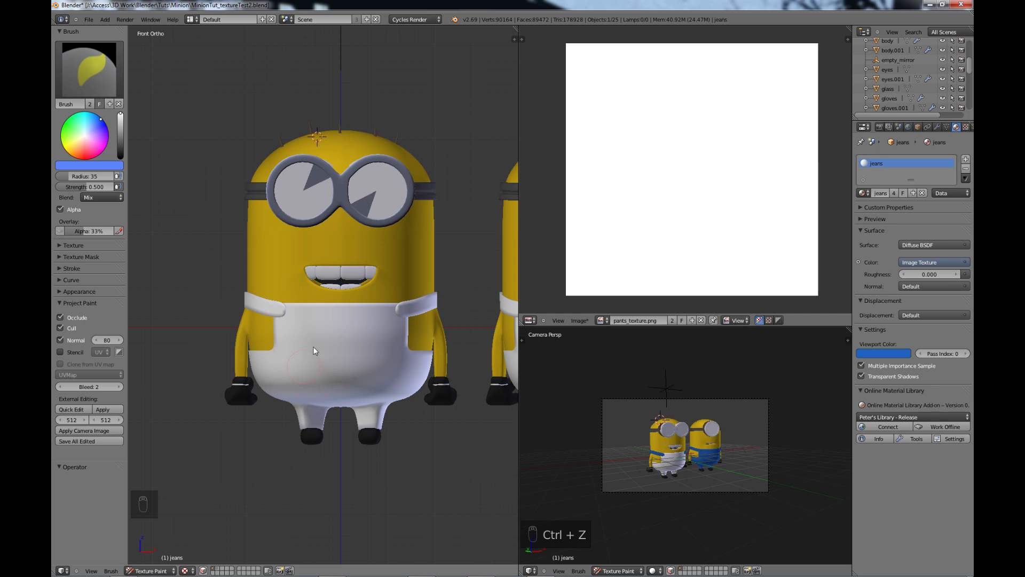
pyautogui.click(60, 245)
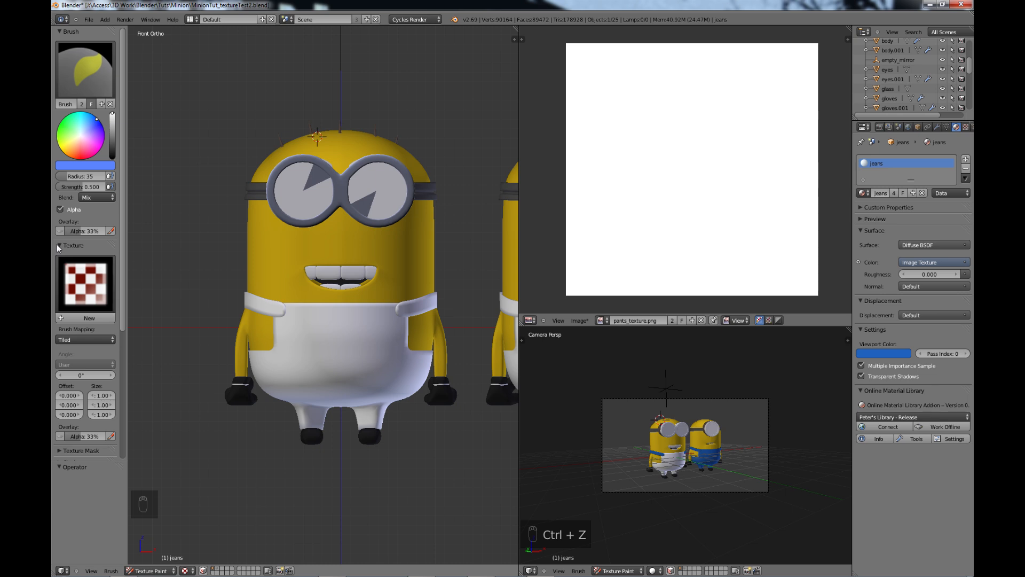
pyautogui.click(87, 317)
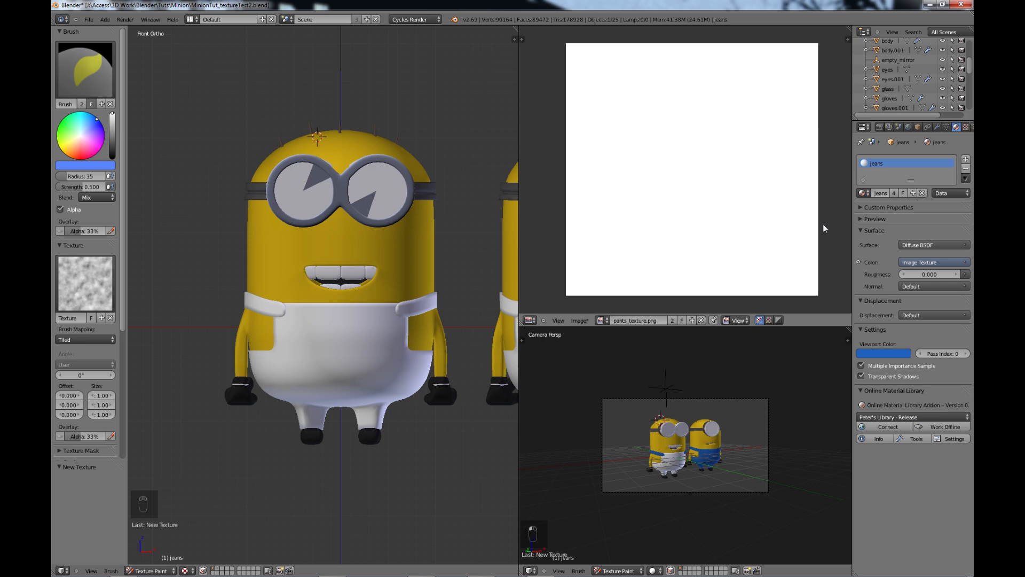
# Add a second material slot to the jeans with a new material named cropped.
pyautogui.click(965, 159)
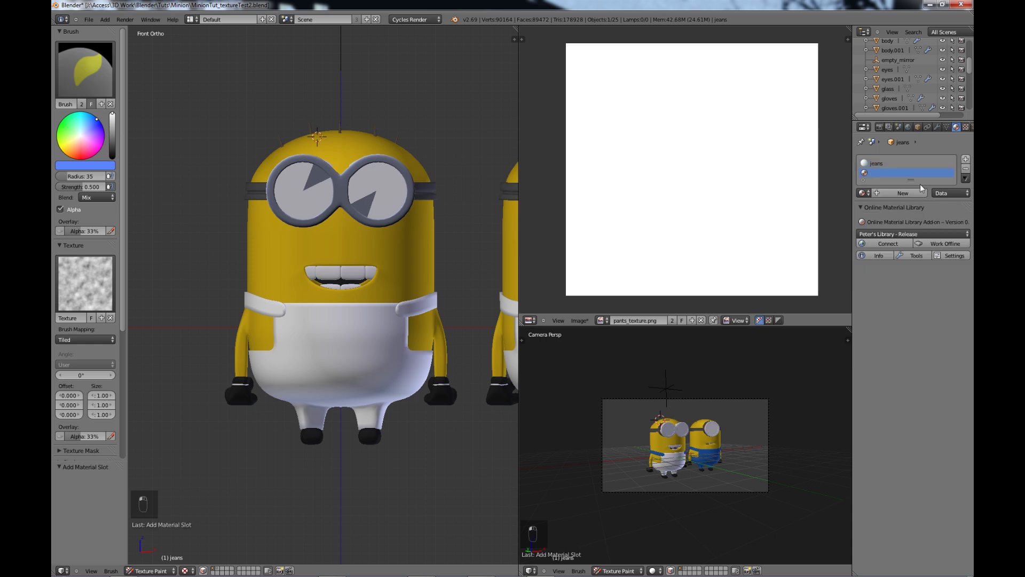
pyautogui.click(888, 194)
pyautogui.click(889, 194)
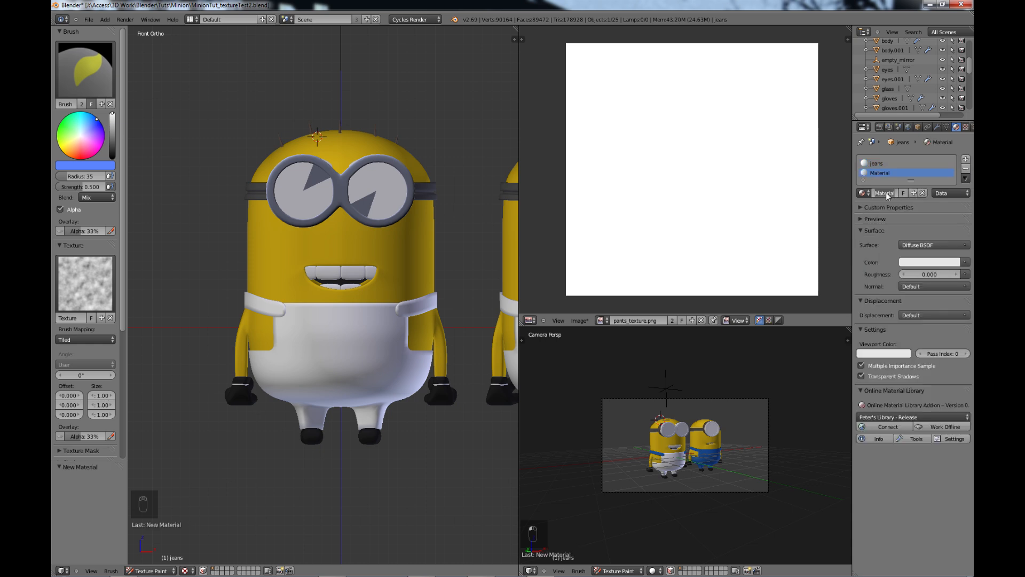
pyautogui.write('cropped')
pyautogui.press('Return')
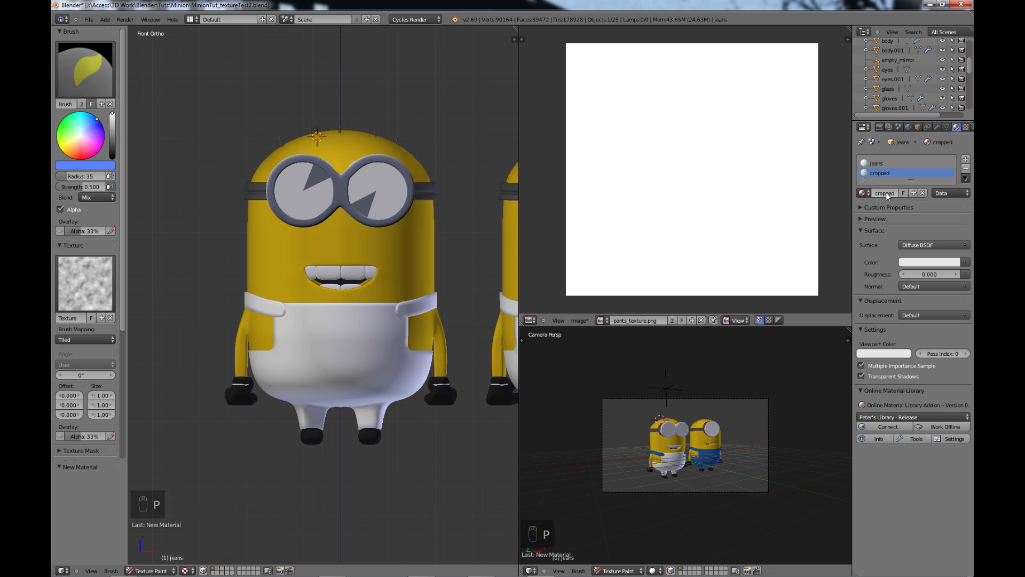
# Set the type of the brush texture to Image or Movie.
pyautogui.click(966, 128)
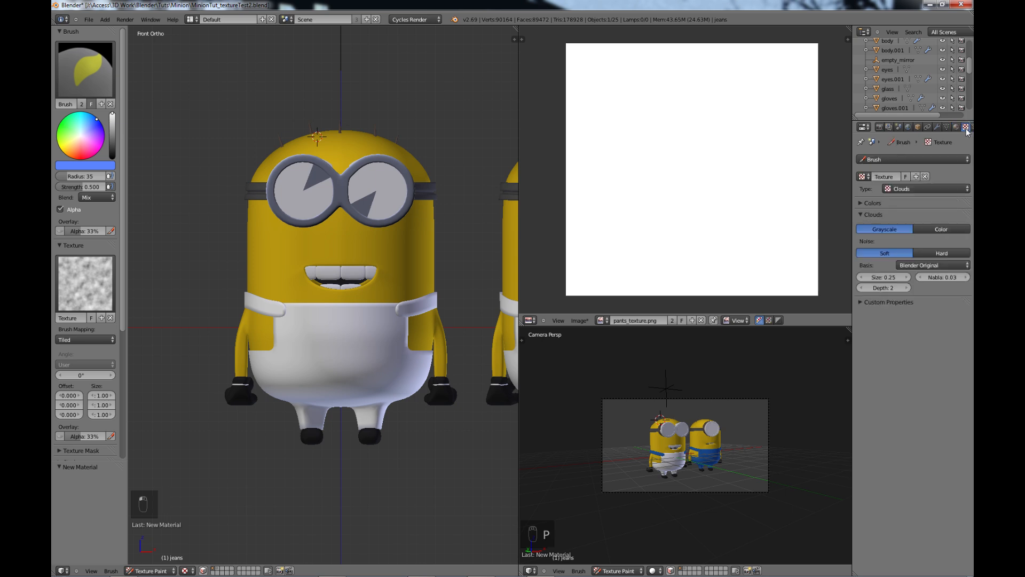
pyautogui.click(911, 190)
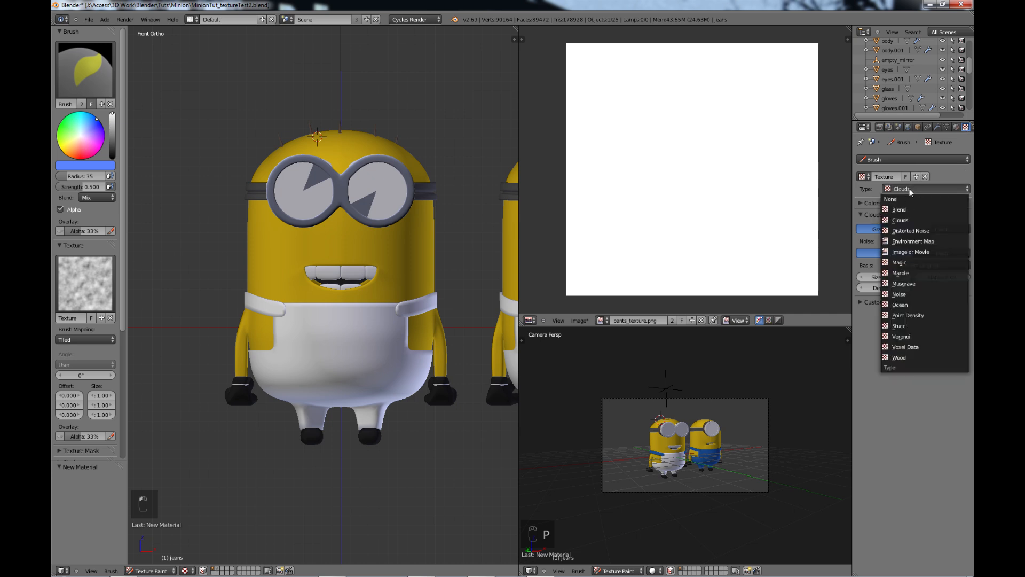
pyautogui.click(911, 251)
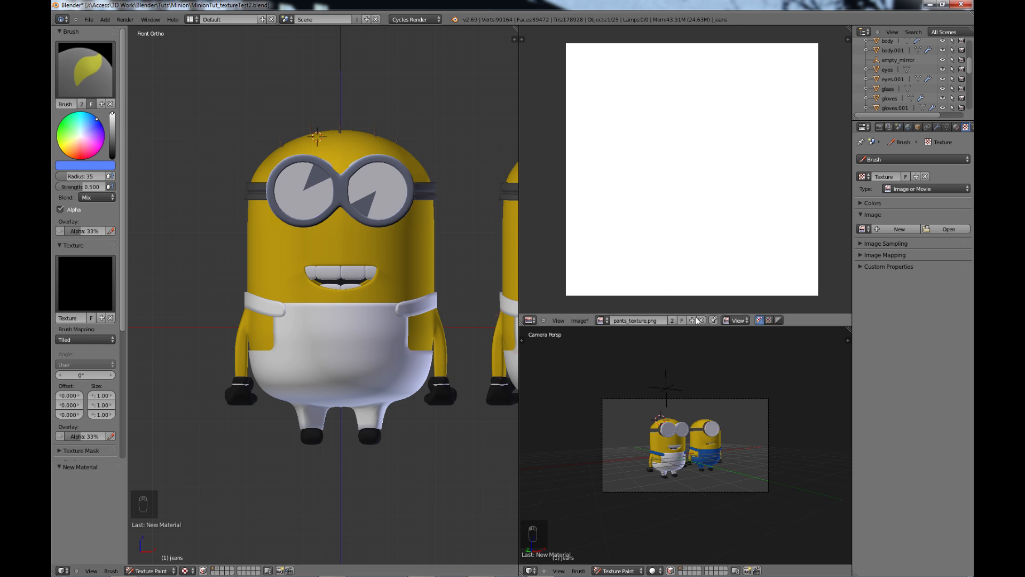
# Display the Despicable-Me-2-moviejpg.jpg reference image in the UV/Image Editor.
pyautogui.click(601, 320)
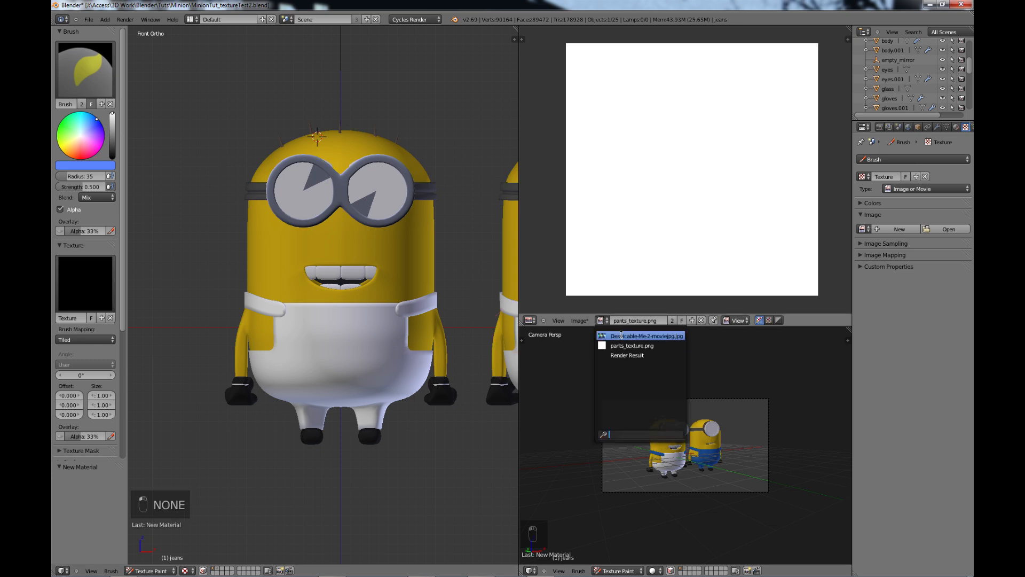
pyautogui.click(619, 336)
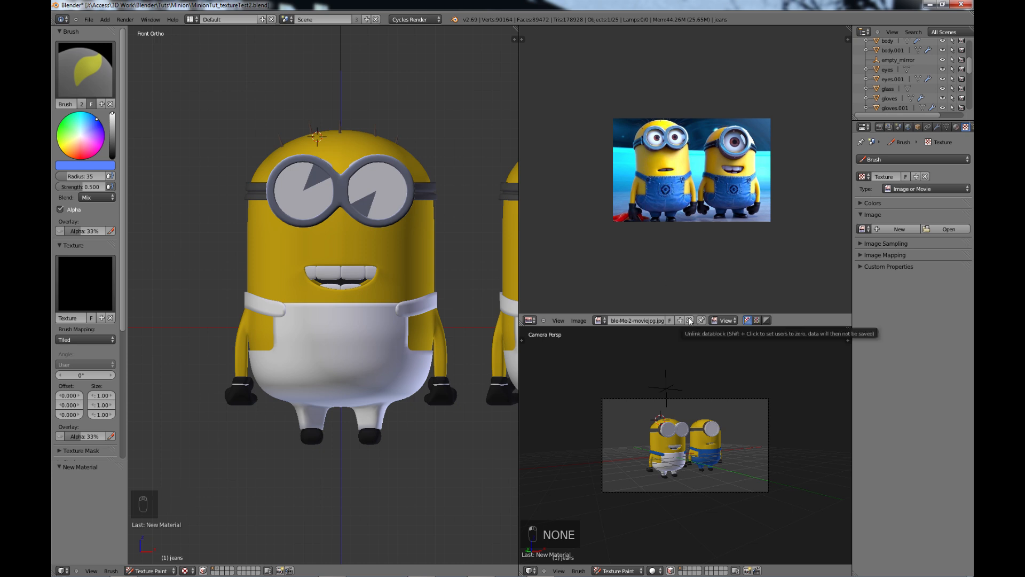
# Display pants_texture.png in the UV/Image Editor again.
pyautogui.click(600, 320)
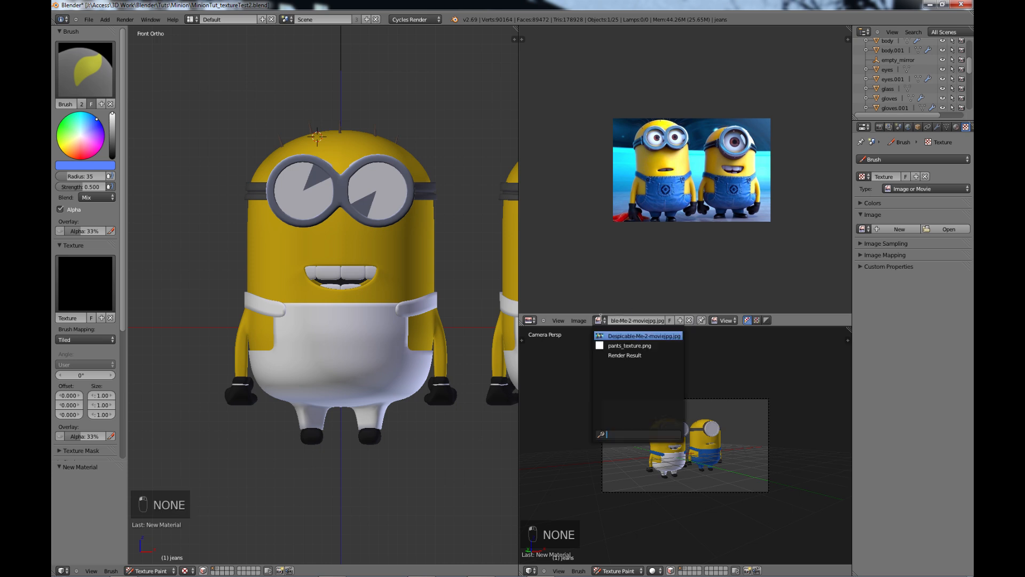
pyautogui.click(629, 346)
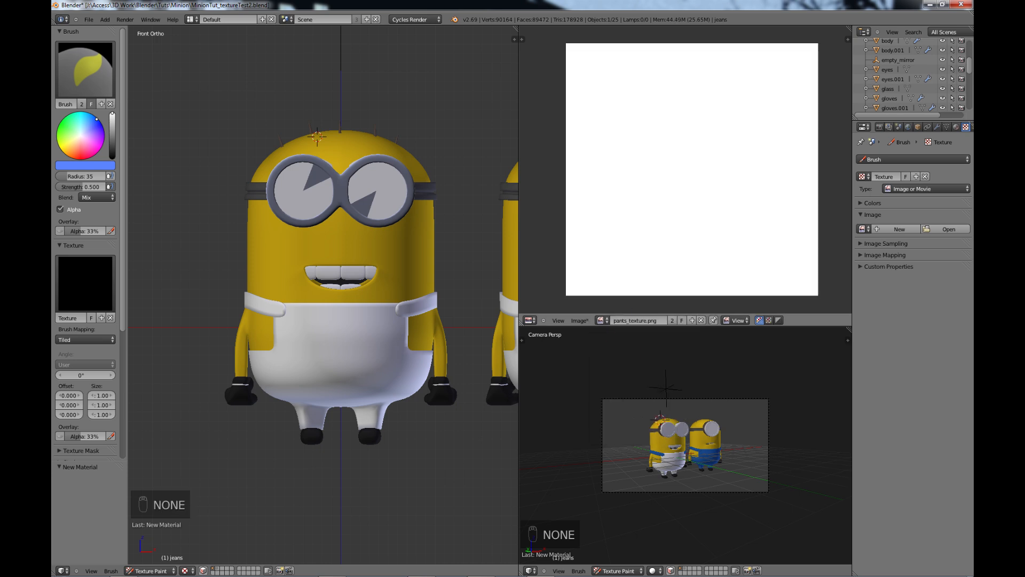
# Switch to Paint Shop Pro and open Despicable-Me-2-moviejpg.jpg from the Minion folder.
pyautogui.moveTo(320, 575)
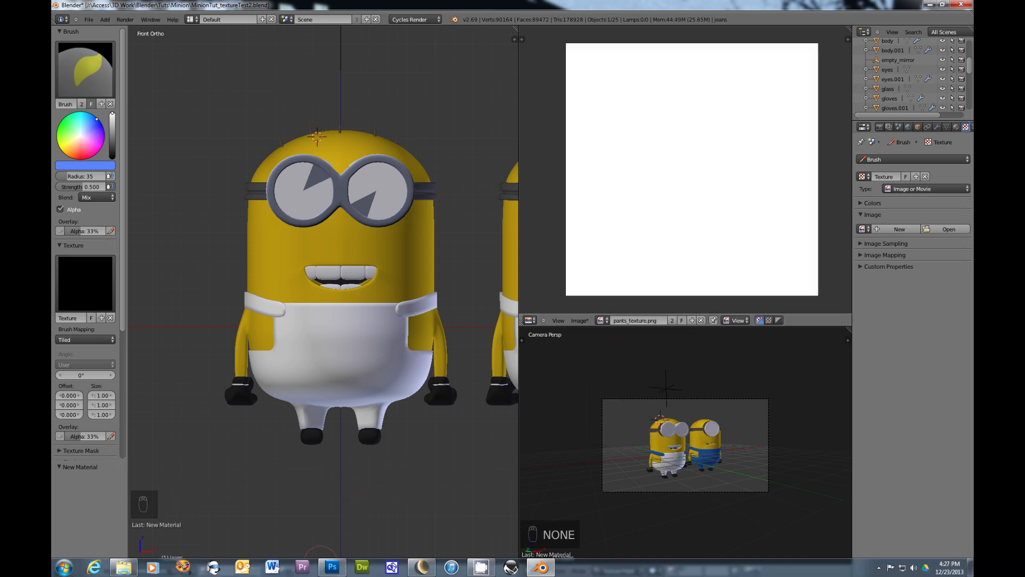
pyautogui.click(182, 567)
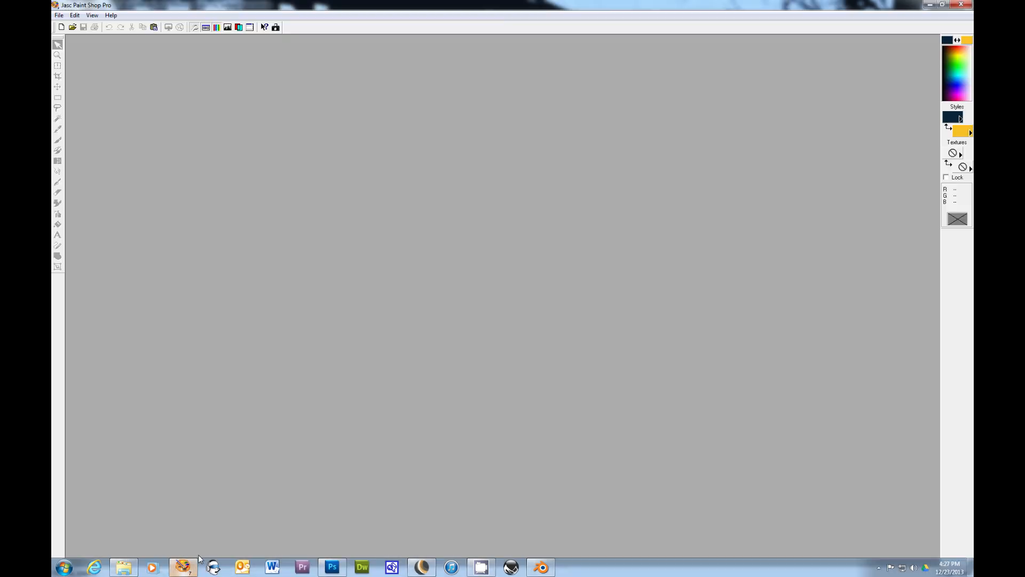
pyautogui.click(72, 27)
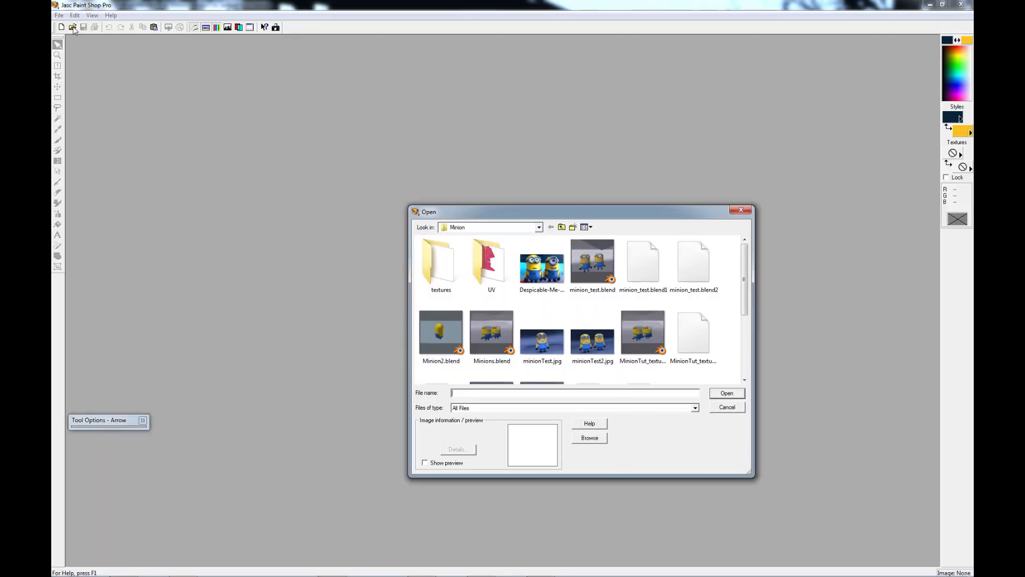
pyautogui.click(535, 276)
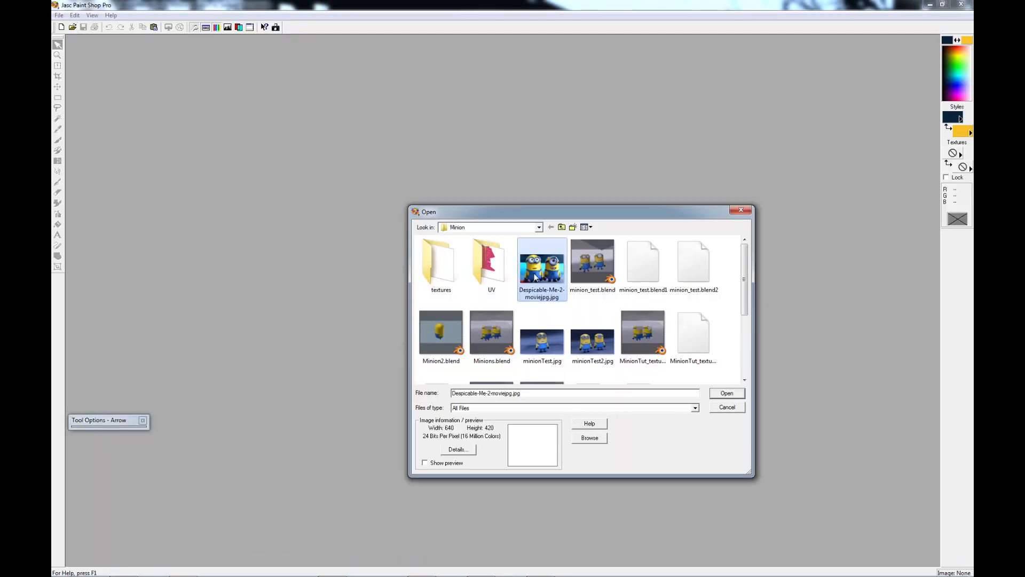
pyautogui.doubleClick(534, 276)
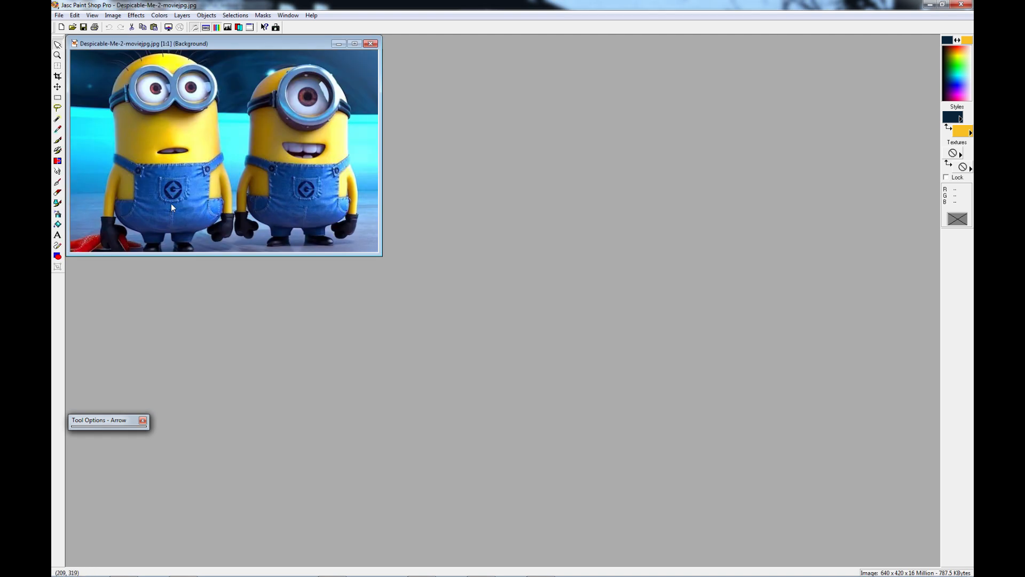
# Crop the image to the blue overalls of the two-eyed minion, from just above the bib down to the legs.
pyautogui.click(58, 76)
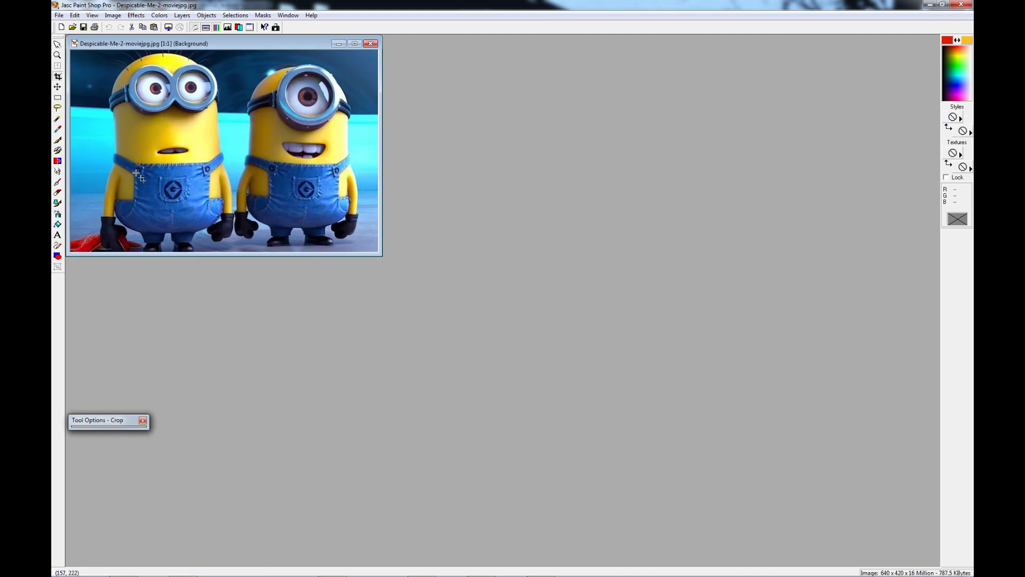
pyautogui.moveTo(116, 159)
pyautogui.mouseDown()
pyautogui.moveTo(224, 227)
pyautogui.moveTo(226, 244)
pyautogui.mouseUp()
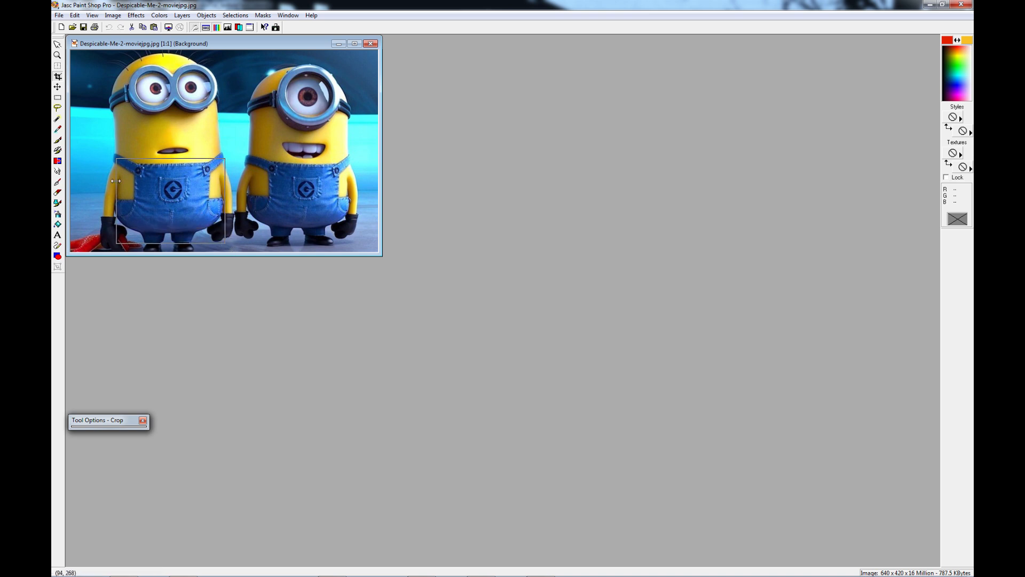
pyautogui.moveTo(117, 181); pyautogui.dragTo(114, 181)
pyautogui.moveTo(177, 158); pyautogui.dragTo(178, 160)
pyautogui.doubleClick(176, 200)
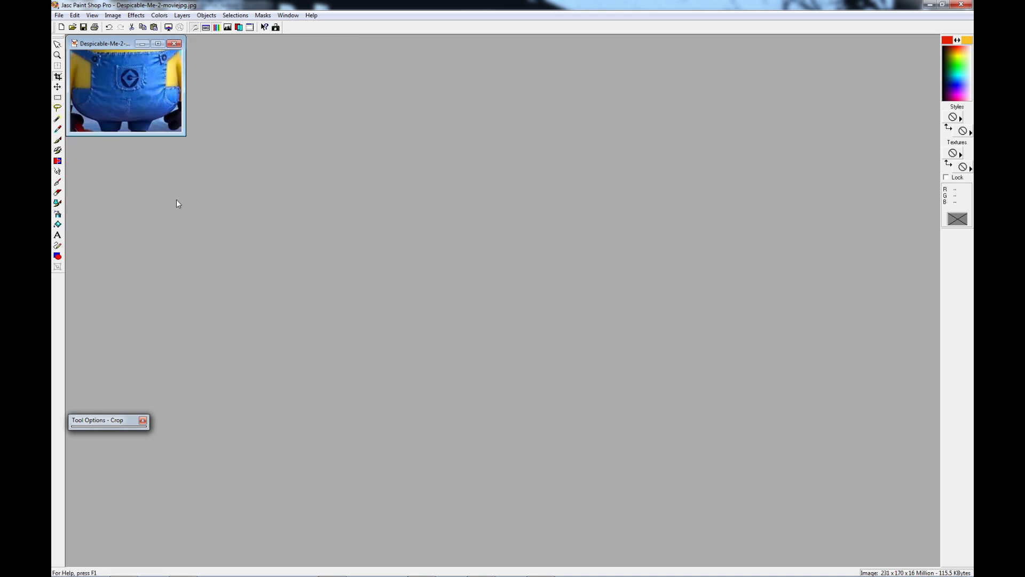
# Save the cropped image as the JPEG cropped.jpg in the Minion folder and close Paint Shop Pro.
pyautogui.click(60, 16)
pyautogui.click(75, 87)
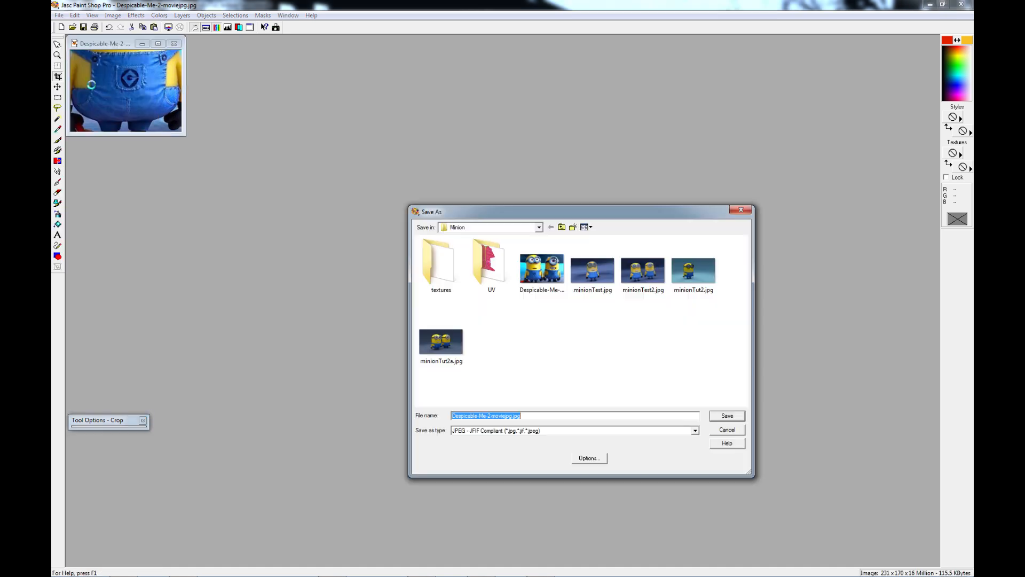
pyautogui.moveTo(488, 415); pyautogui.dragTo(435, 411)
pyautogui.press('Delete')
pyautogui.press('Delete')
pyautogui.press('Delete')
pyautogui.press('Delete')
pyautogui.press('Delete')
pyautogui.press('Delete')
pyautogui.press('Delete')
pyautogui.press('Delete')
pyautogui.press('Delete')
pyautogui.press('Delete')
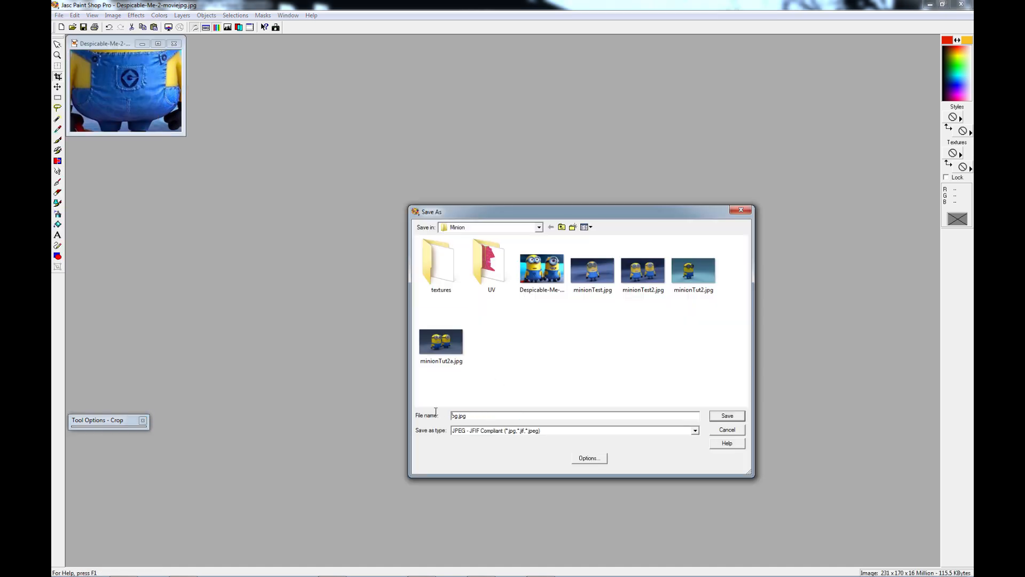
pyautogui.press('Delete')
pyautogui.write('cropped')
pyautogui.press('Return')
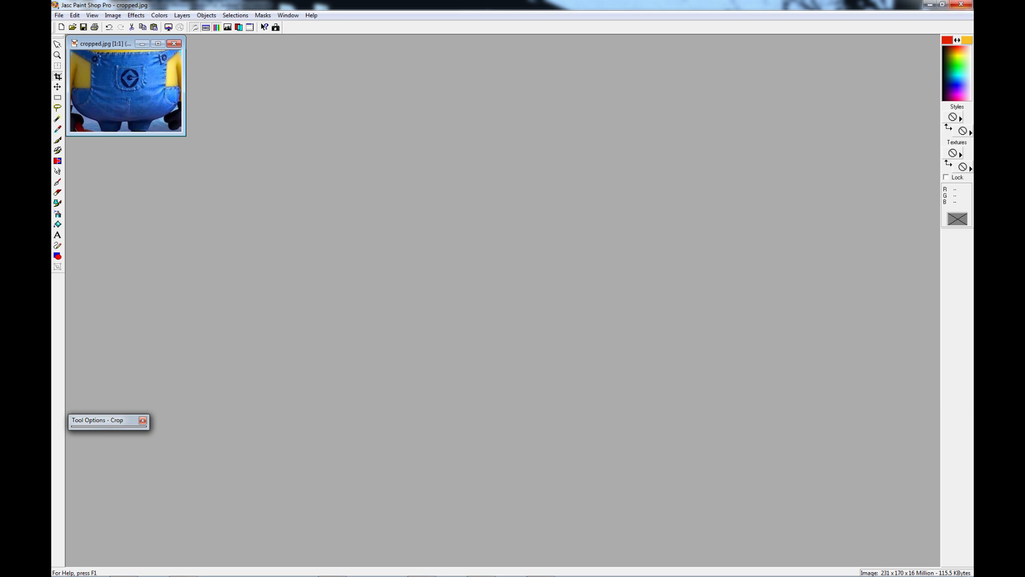
pyautogui.click(961, 4)
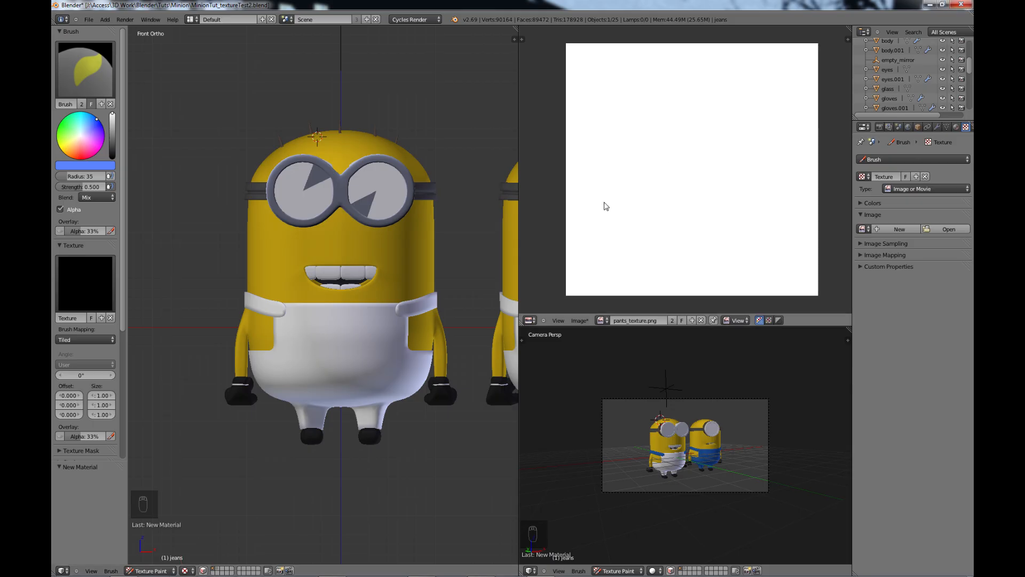
# Load cropped.jpg as the brush texture's image in Blender and set the brush mapping to Stencil.
pyautogui.click(949, 229)
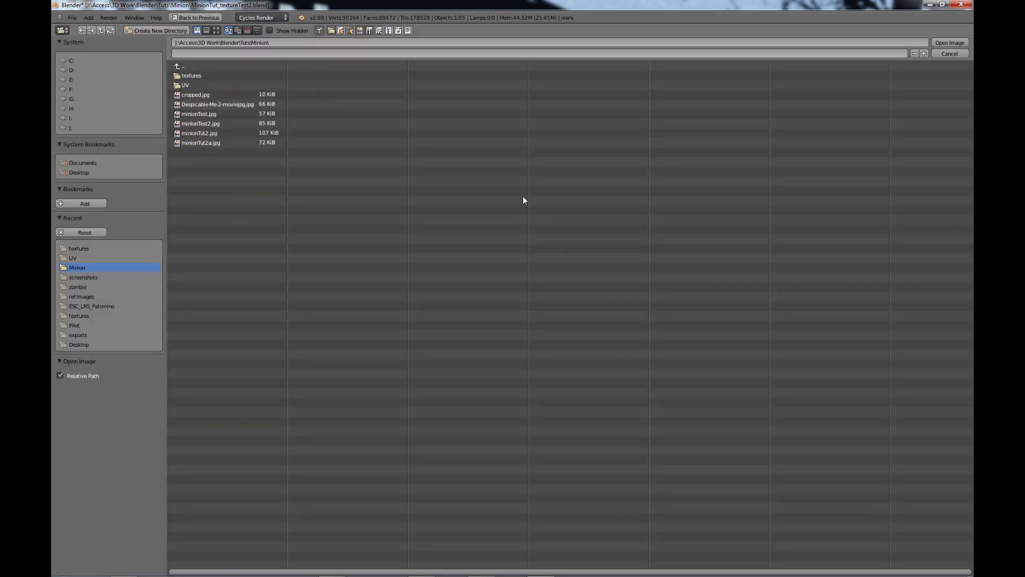
pyautogui.doubleClick(190, 95)
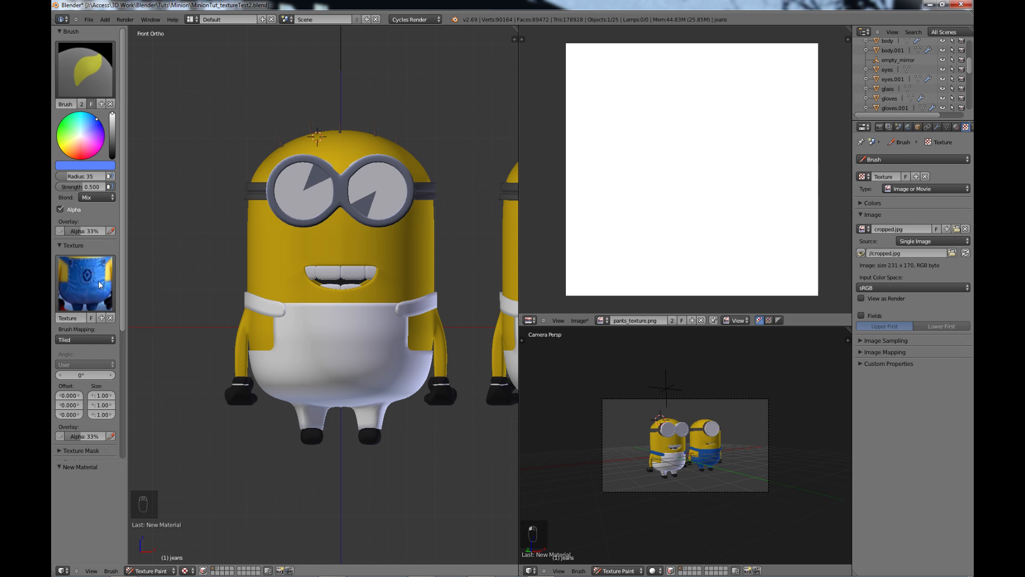
pyautogui.click(71, 341)
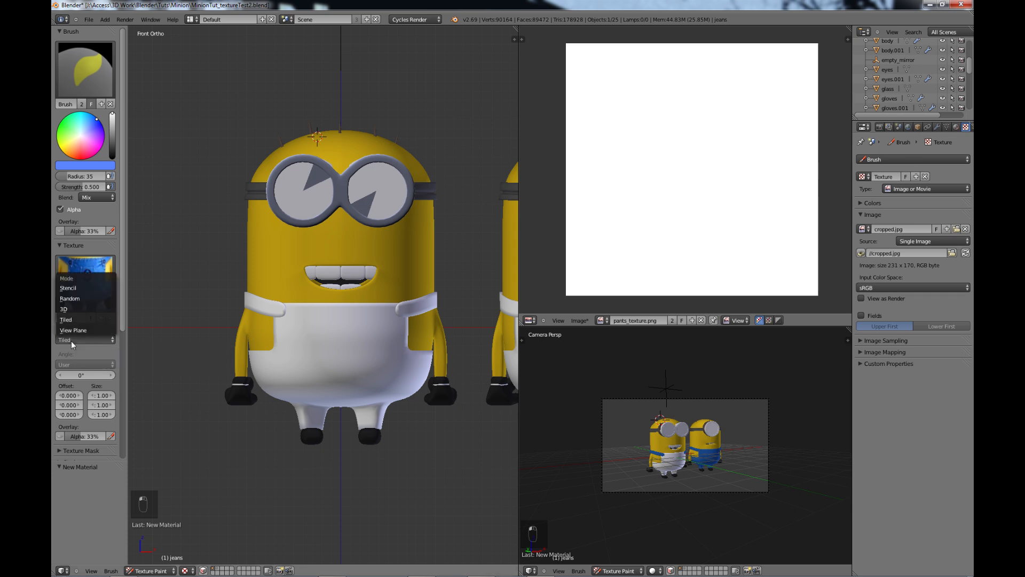
pyautogui.click(70, 286)
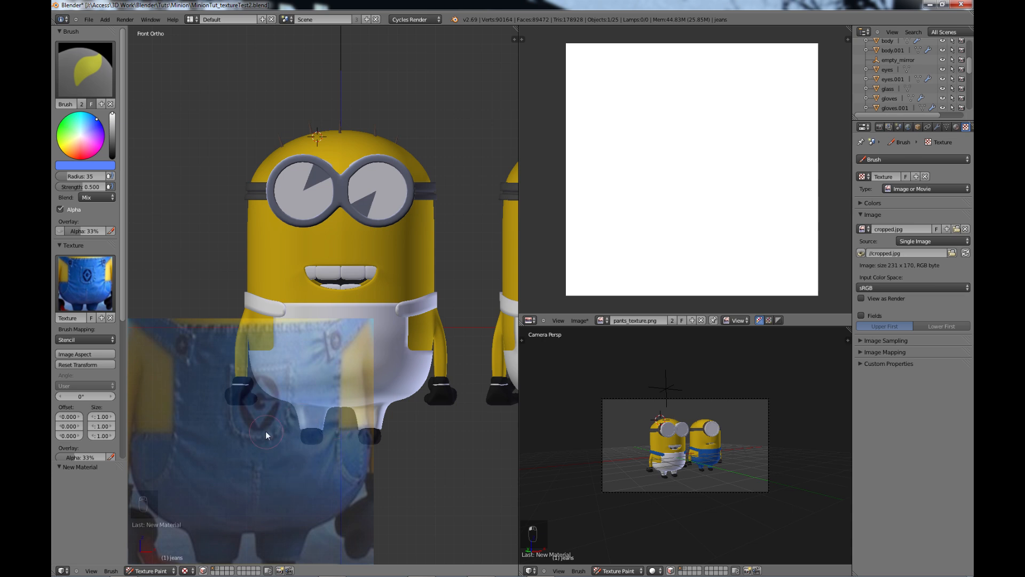
# Position the stencil image over the minion's jeans in the front view, centred on the body.
pyautogui.moveTo(246, 440); pyautogui.dragTo(266, 421, button='right')
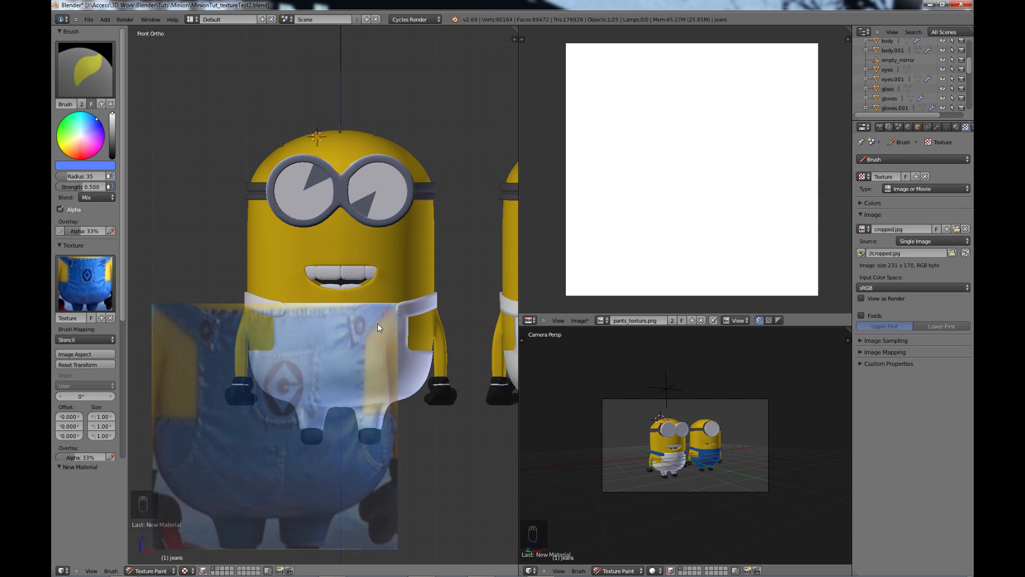
pyautogui.scroll(2, 370, 321)
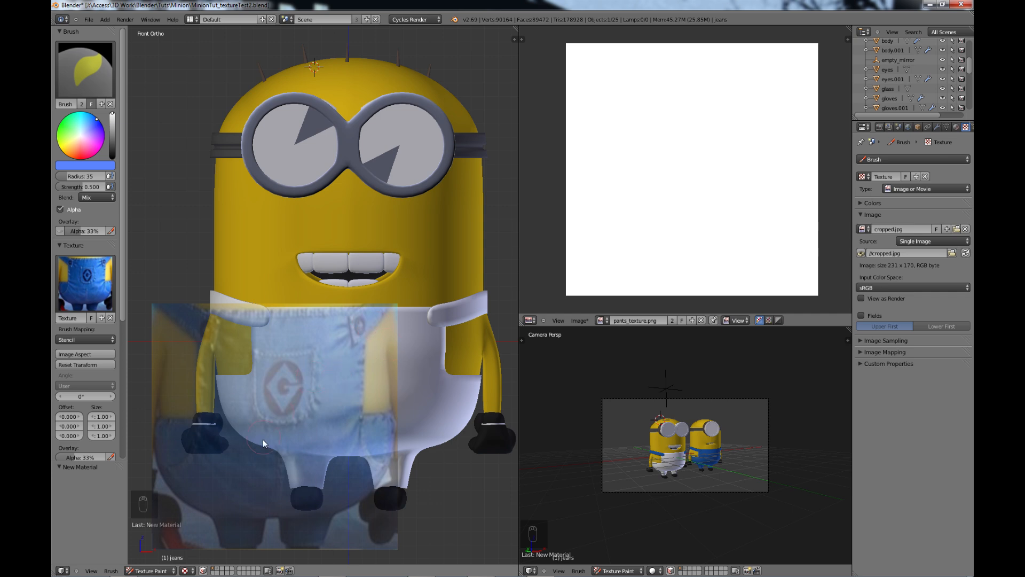
pyautogui.moveTo(263, 439); pyautogui.dragTo(337, 400, button='right')
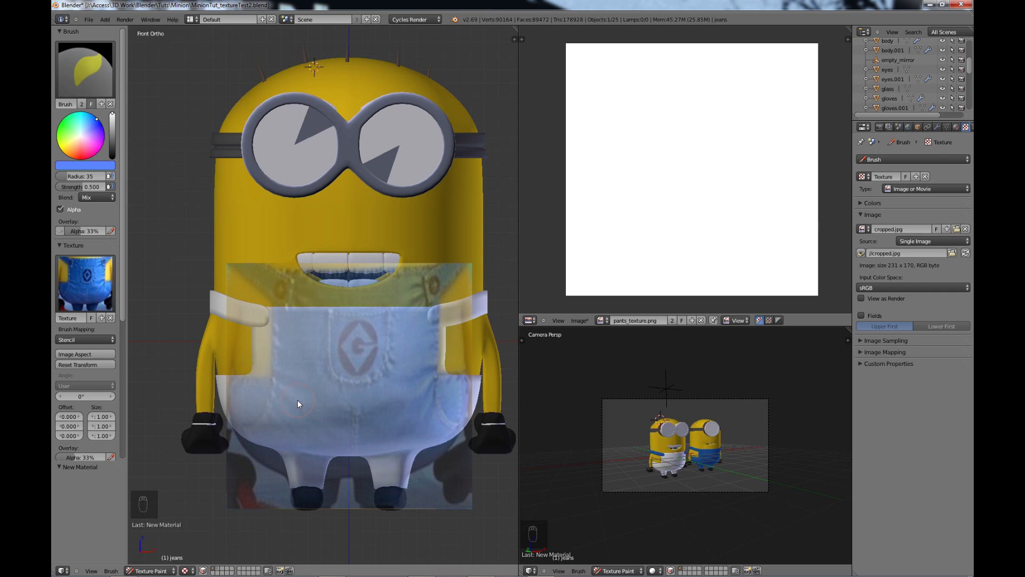
pyautogui.moveTo(310, 396); pyautogui.dragTo(305, 398, button='right')
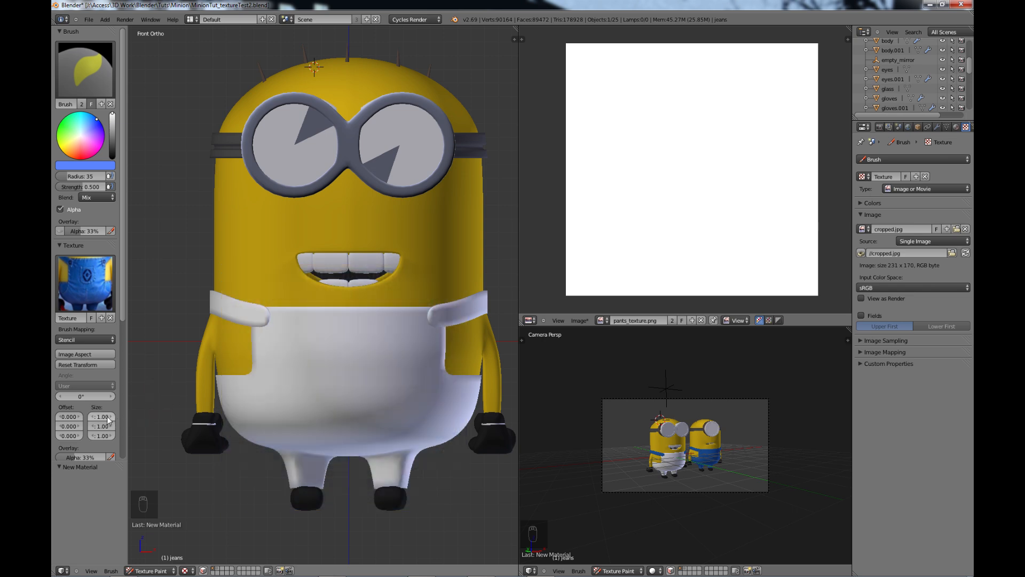
# Set the brush texture's X size to 0.92 and shift the stencil slightly to re-centre it on the jeans.
pyautogui.moveTo(108, 420); pyautogui.dragTo(98, 415)
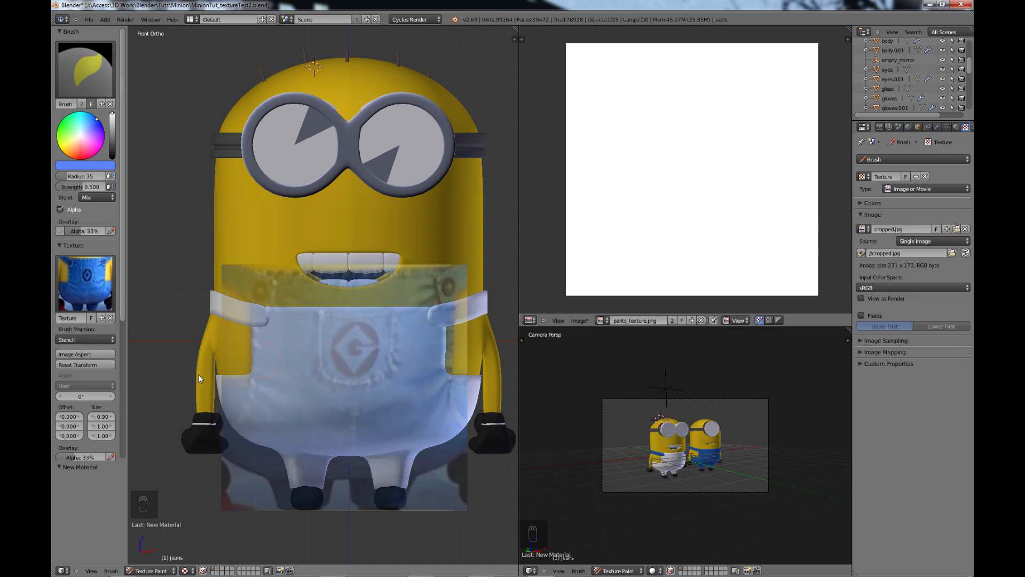
pyautogui.moveTo(106, 416); pyautogui.dragTo(108, 416)
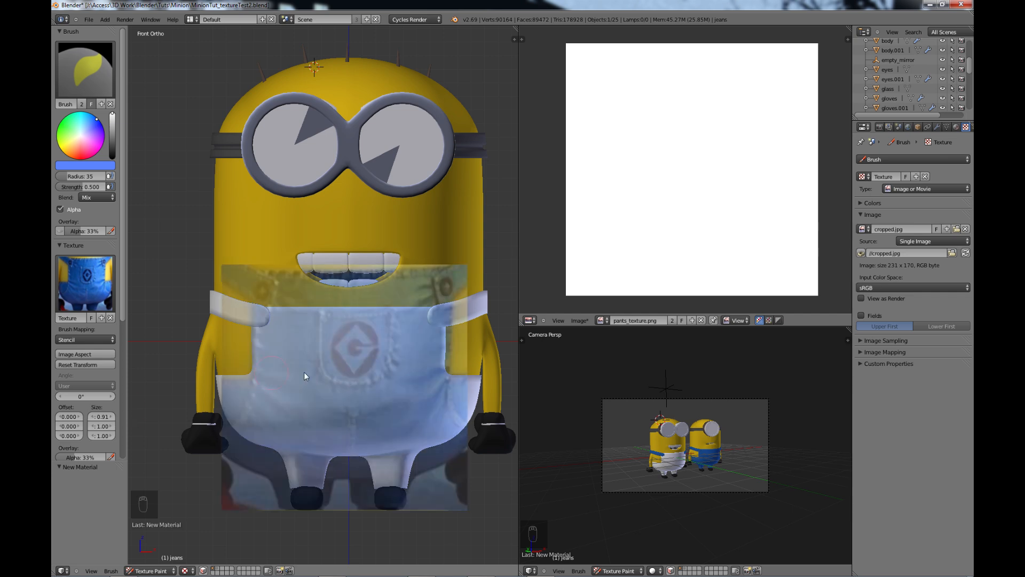
pyautogui.moveTo(101, 416); pyautogui.dragTo(104, 416)
pyautogui.moveTo(363, 385); pyautogui.dragTo(358, 383, button='right')
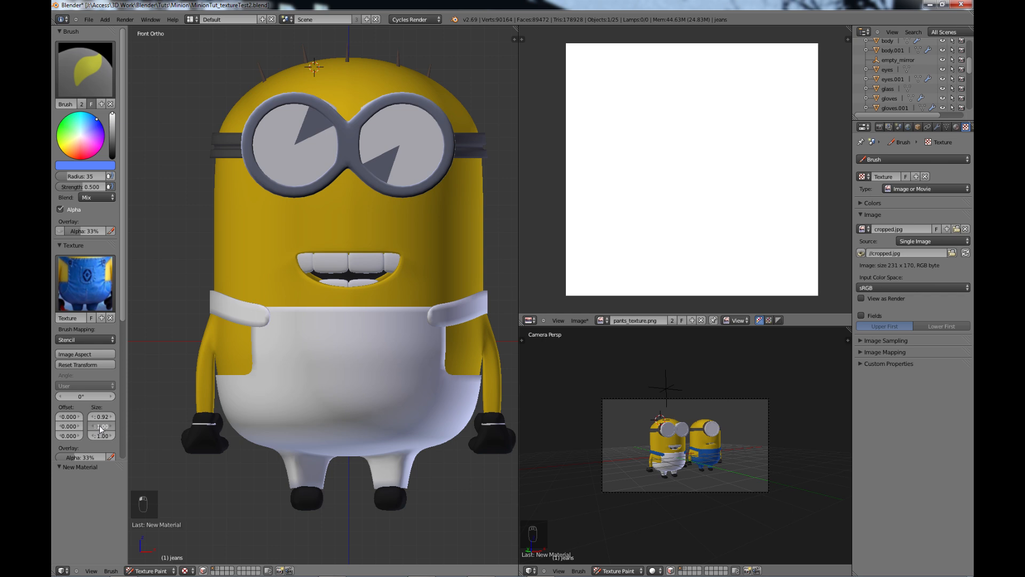
# Set the brush texture's Y size to 1.25 and realign the stencil with the straps and bib of the jeans.
pyautogui.moveTo(105, 427); pyautogui.dragTo(117, 427)
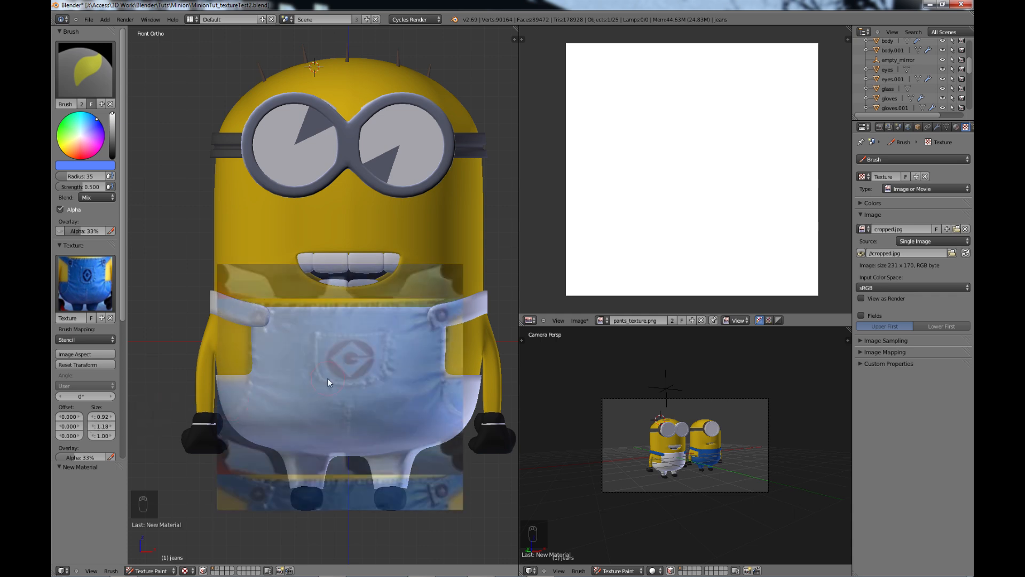
pyautogui.moveTo(328, 378); pyautogui.dragTo(328, 382, button='right')
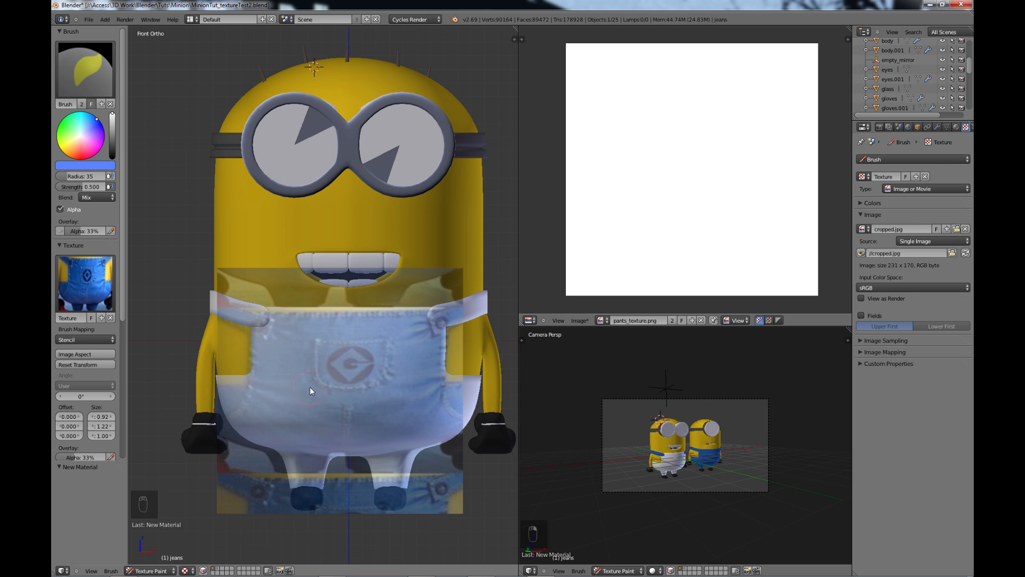
pyautogui.moveTo(319, 386); pyautogui.dragTo(319, 380, button='right')
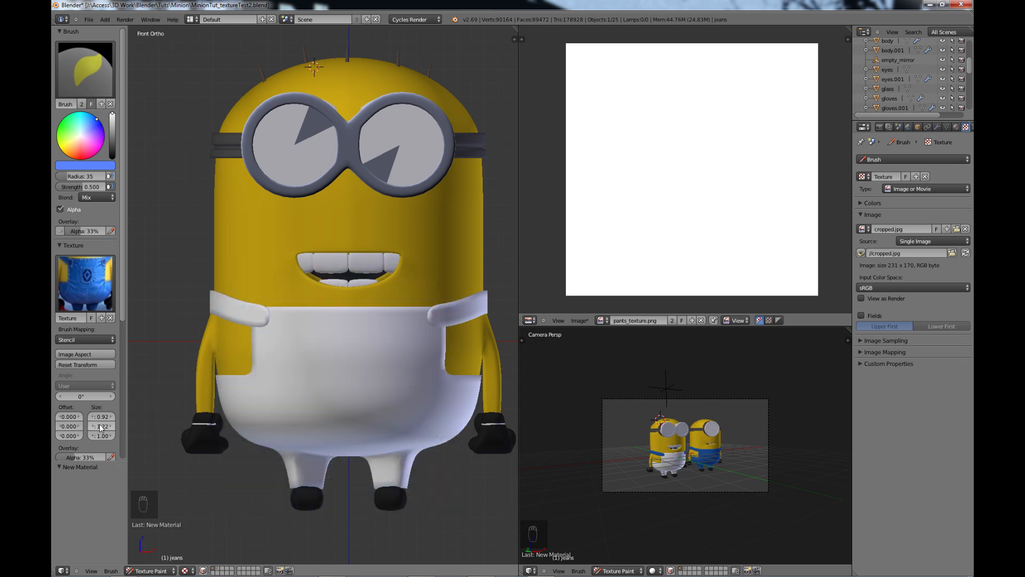
pyautogui.moveTo(104, 425); pyautogui.dragTo(107, 425)
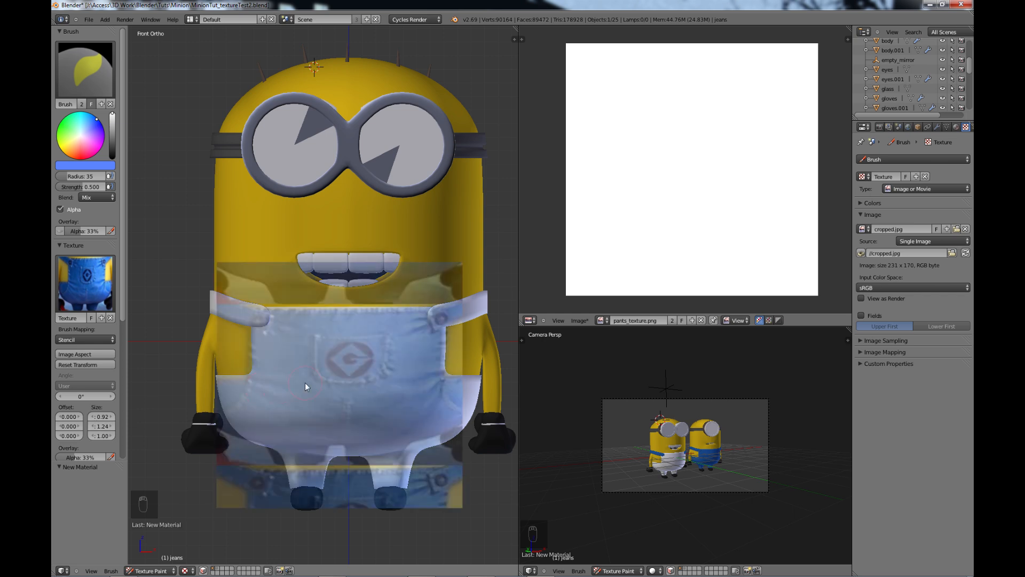
pyautogui.moveTo(305, 383)
pyautogui.mouseDown(button='right')
pyautogui.moveTo(316, 383)
pyautogui.moveTo(307, 381)
pyautogui.mouseUp(button='right')
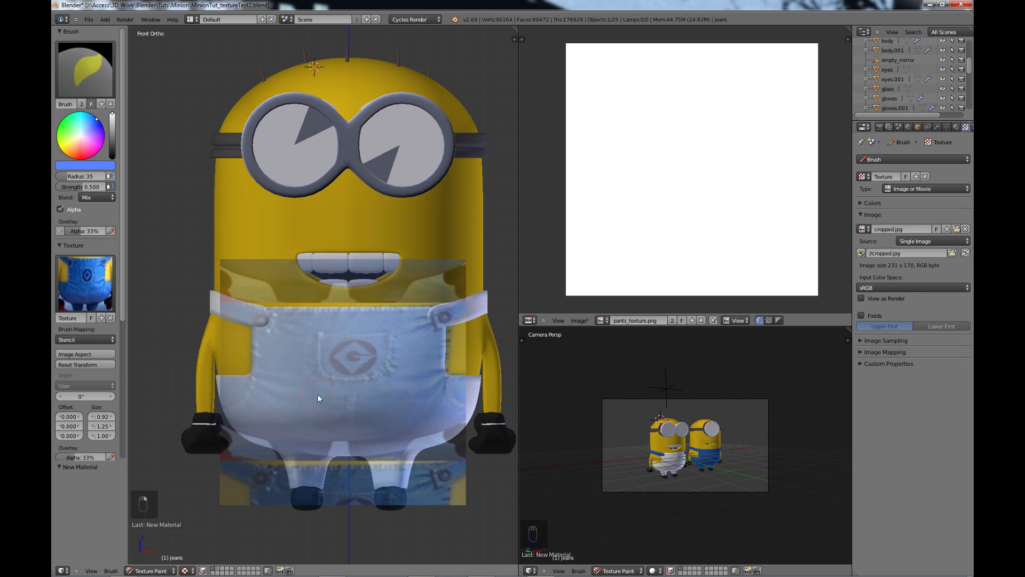
pyautogui.moveTo(318, 396); pyautogui.dragTo(319, 397, button='right')
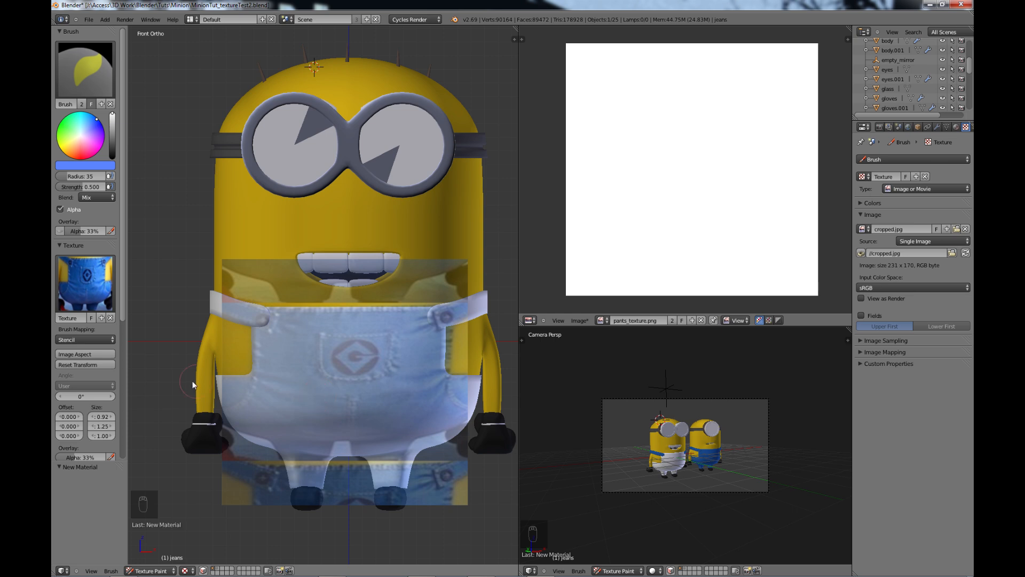
# Fine-tune the stencil's horizontal fit by setting the brush texture's X size to 0.90.
pyautogui.click(103, 416)
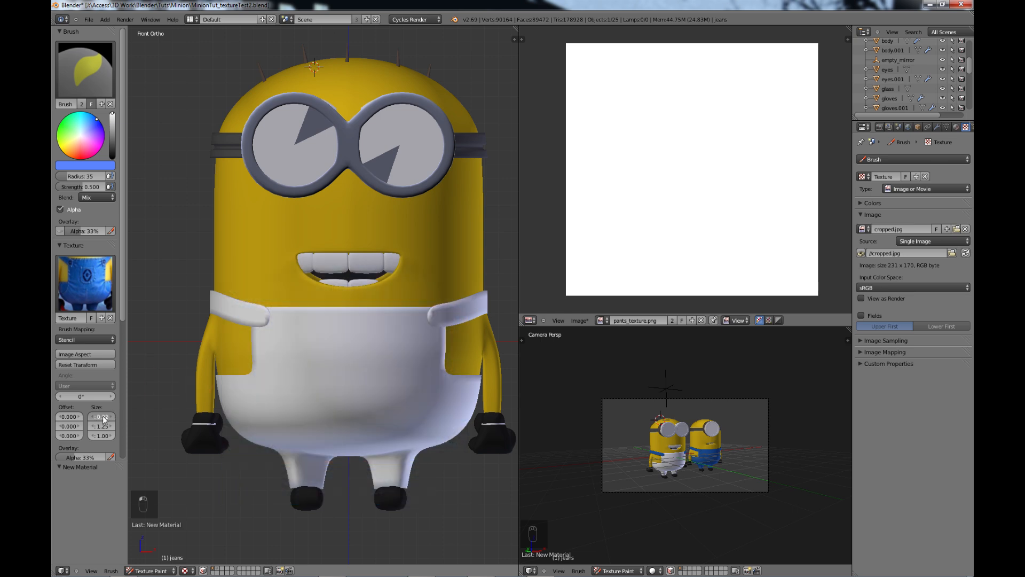
pyautogui.moveTo(103, 419); pyautogui.dragTo(98, 420)
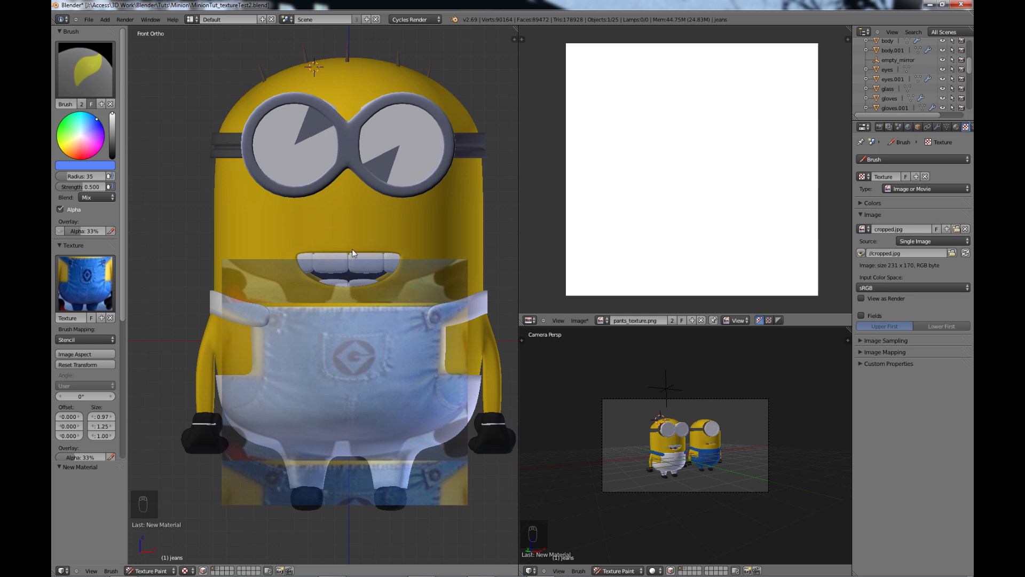
pyautogui.click(99, 417)
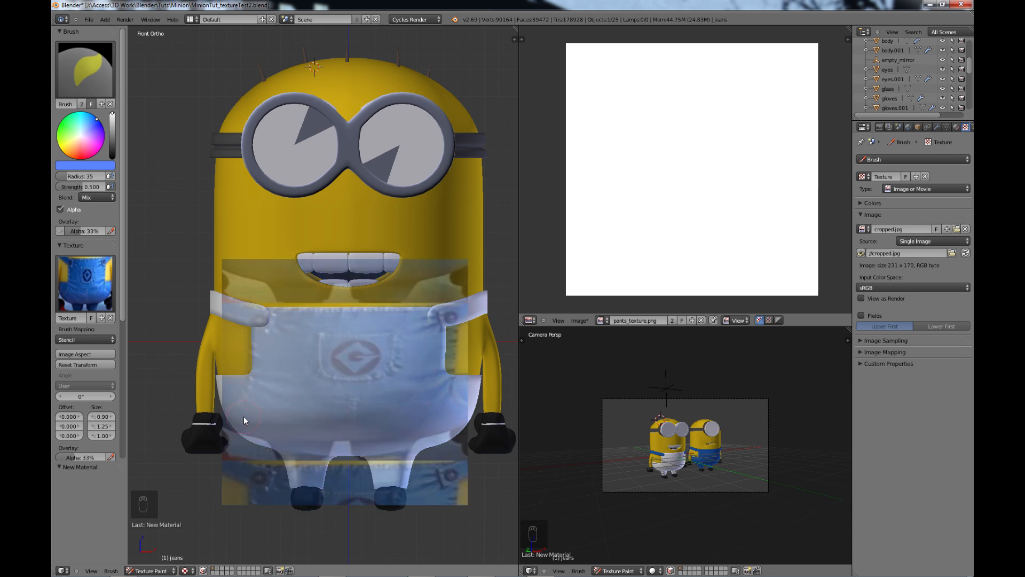
pyautogui.scroll(-2, 391, 308)
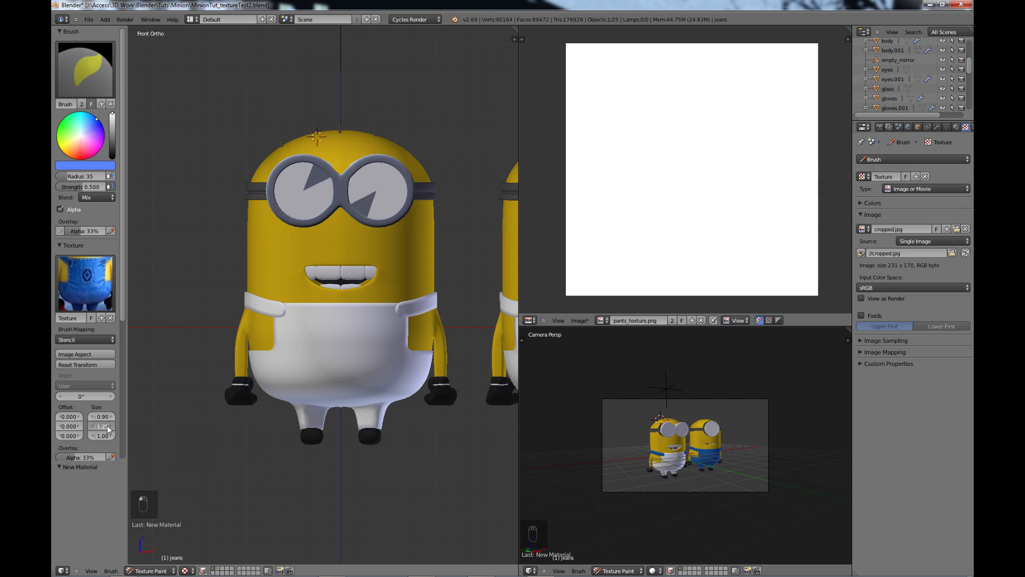
# Set the brush texture's size to X 1.12 and Y 1.51 and re-centre the stencil over the front of the jeans.
pyautogui.moveTo(97, 425); pyautogui.dragTo(122, 424)
pyautogui.moveTo(104, 417); pyautogui.dragTo(114, 416)
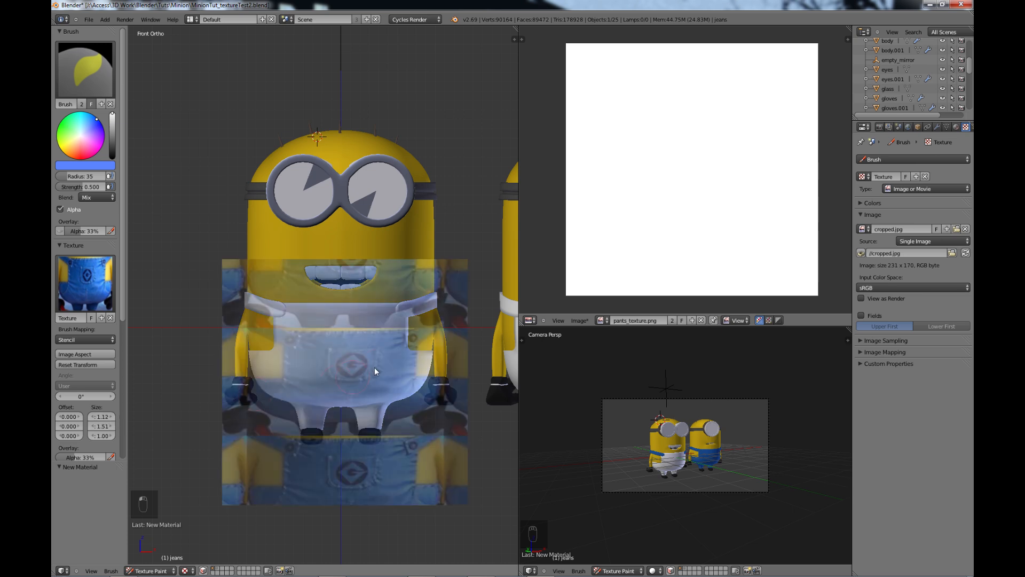
pyautogui.moveTo(366, 384); pyautogui.dragTo(357, 355, button='right')
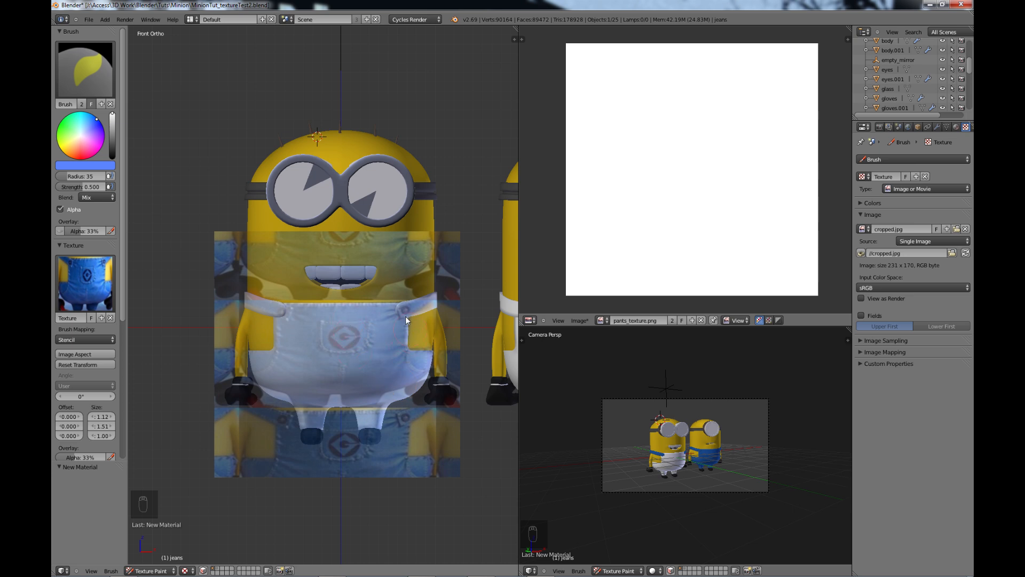
pyautogui.click(89, 72)
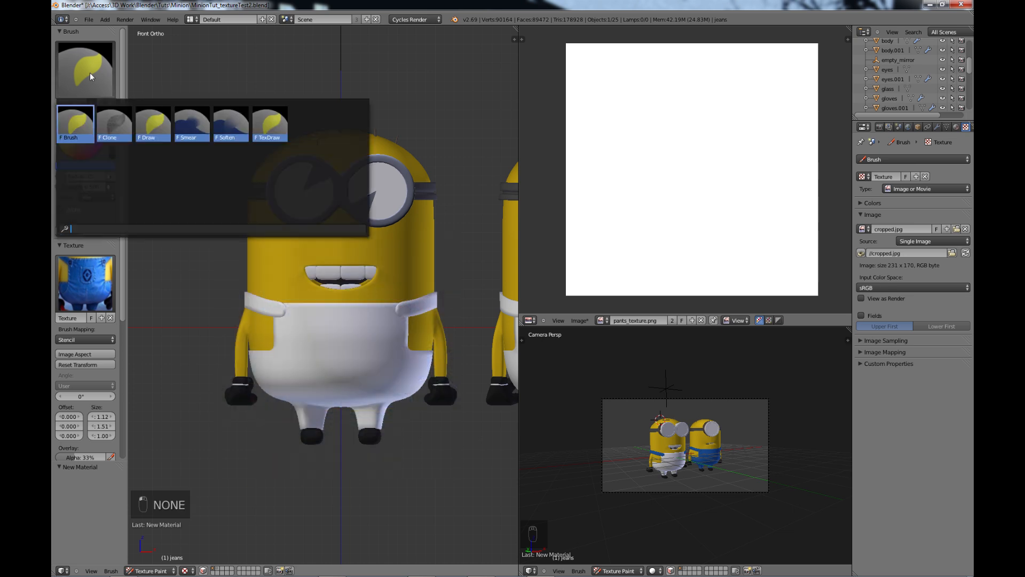
pyautogui.click(86, 125)
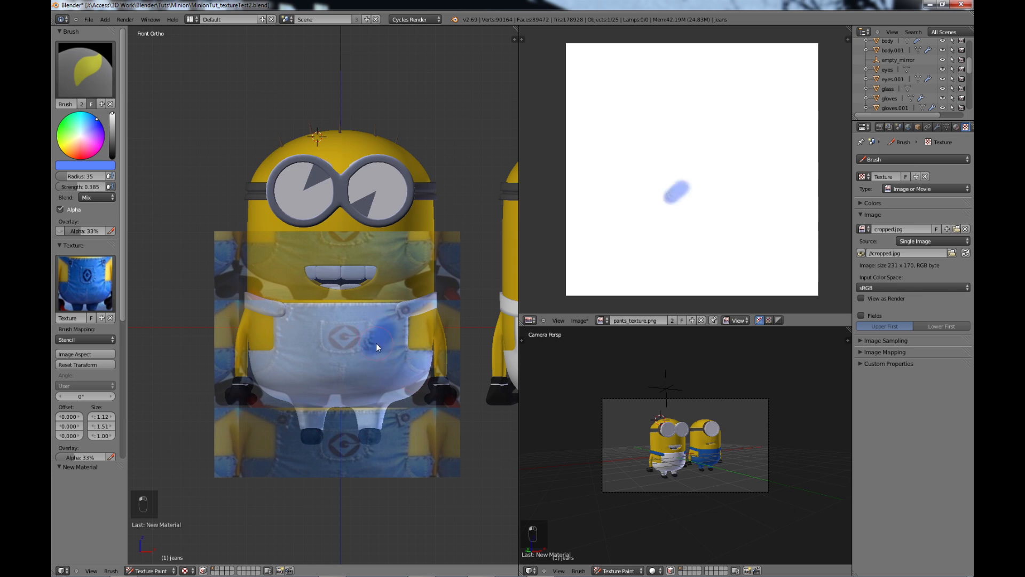
pyautogui.moveTo(376, 343)
pyautogui.mouseDown()
pyautogui.moveTo(386, 325)
pyautogui.moveTo(383, 335)
pyautogui.mouseUp()
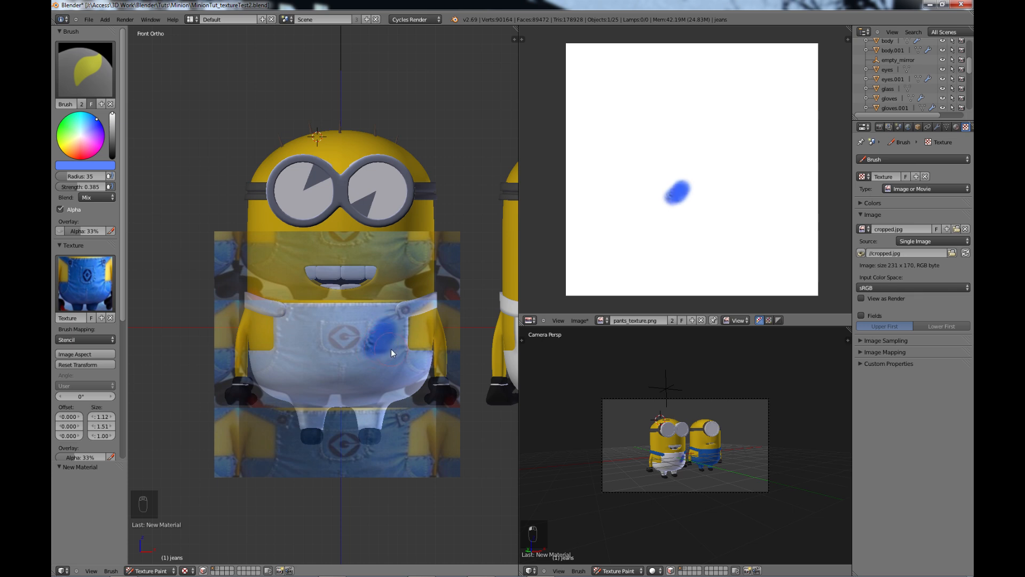
pyautogui.hotkey('ctrl', 'z')
pyautogui.hotkey('ctrl', 'z')
pyautogui.hotkey('ctrl', 'z')
pyautogui.hotkey('ctrl', 'z')
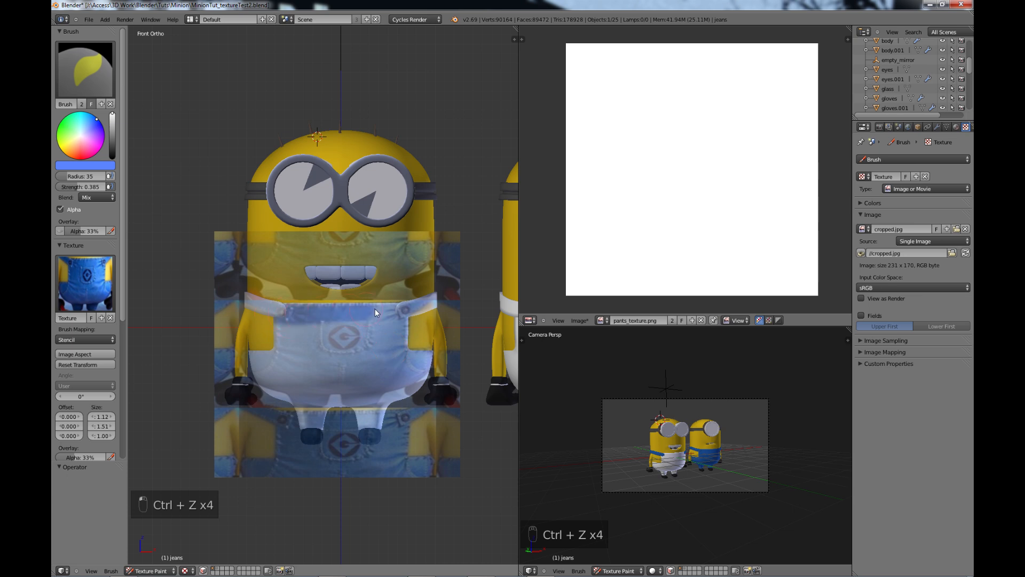
# Paint the front of the jeans through the stencil, and deepen its colour with more strokes in Darken blend mode.
pyautogui.moveTo(375, 312)
pyautogui.mouseDown()
pyautogui.moveTo(408, 325)
pyautogui.moveTo(293, 329)
pyautogui.moveTo(382, 339)
pyautogui.moveTo(267, 340)
pyautogui.moveTo(427, 352)
pyautogui.moveTo(243, 357)
pyautogui.moveTo(435, 362)
pyautogui.moveTo(267, 373)
pyautogui.moveTo(427, 380)
pyautogui.moveTo(303, 386)
pyautogui.moveTo(351, 397)
pyautogui.moveTo(277, 405)
pyautogui.moveTo(347, 425)
pyautogui.mouseUp()
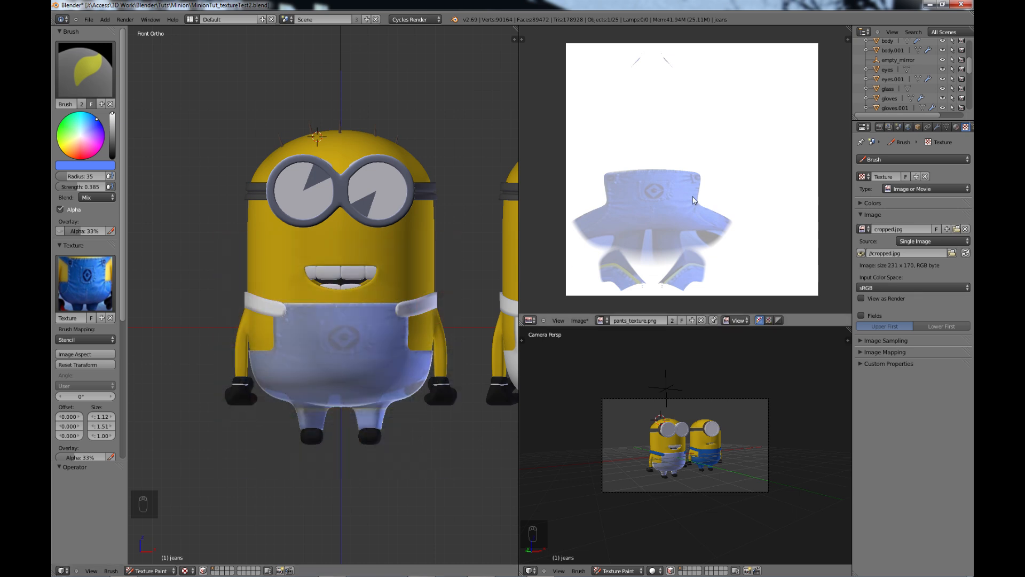
pyautogui.click(105, 197)
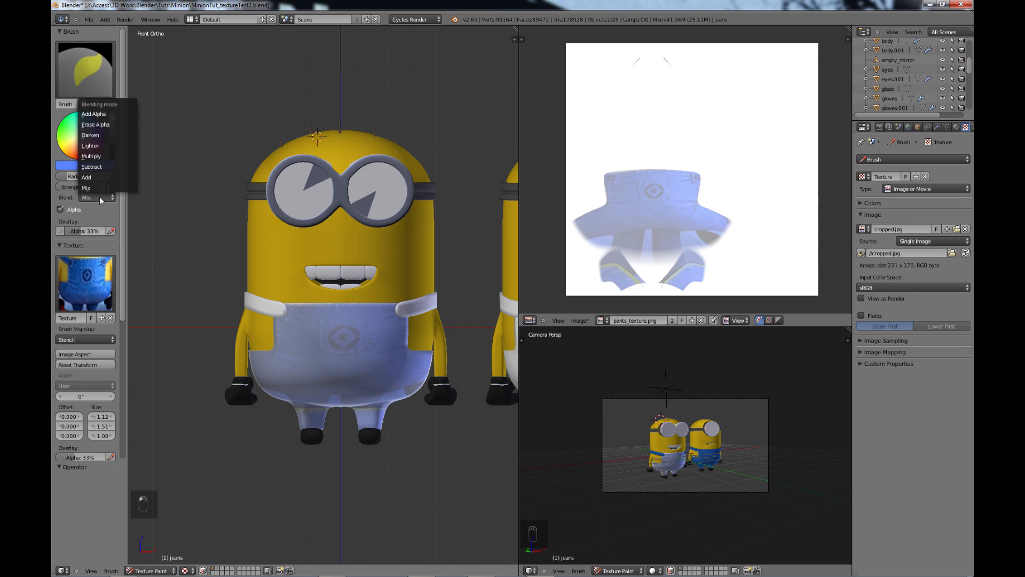
pyautogui.click(91, 135)
pyautogui.moveTo(276, 313)
pyautogui.mouseDown()
pyautogui.moveTo(408, 310)
pyautogui.moveTo(287, 331)
pyautogui.moveTo(409, 335)
pyautogui.moveTo(268, 348)
pyautogui.moveTo(425, 360)
pyautogui.moveTo(258, 370)
pyautogui.moveTo(415, 382)
pyautogui.moveTo(249, 392)
pyautogui.moveTo(365, 389)
pyautogui.moveTo(275, 413)
pyautogui.moveTo(389, 412)
pyautogui.moveTo(304, 423)
pyautogui.moveTo(426, 384)
pyautogui.moveTo(404, 358)
pyautogui.mouseUp()
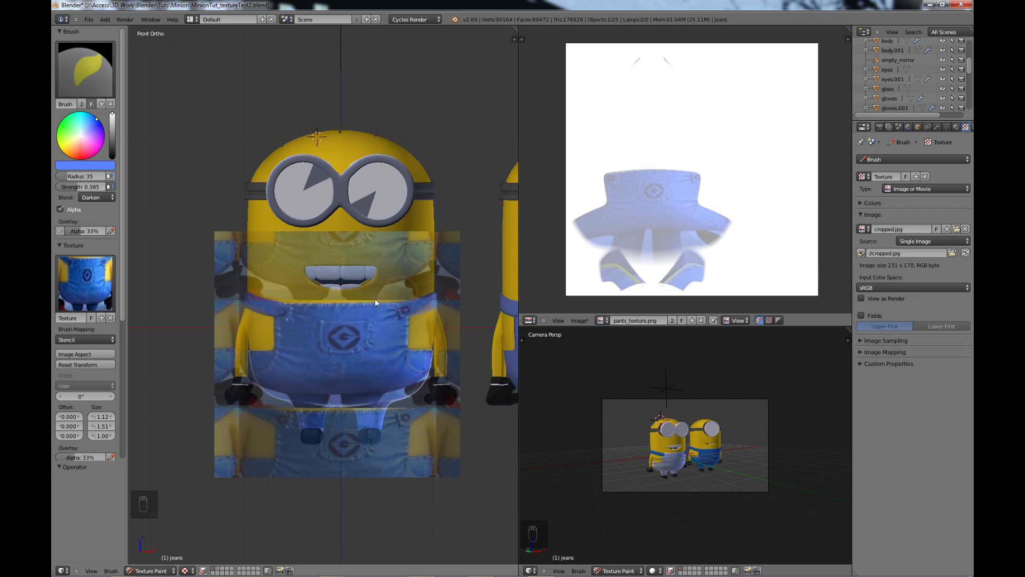
pyautogui.moveTo(281, 323); pyautogui.dragTo(315, 326)
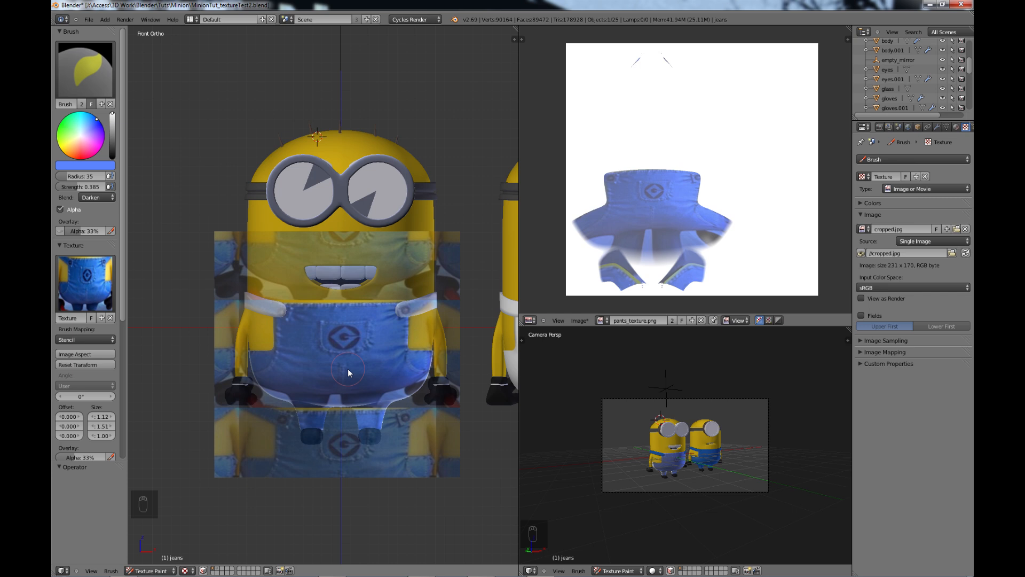
# In the back view, centre the stencil on the jeans and paint their back through it in Mix blend mode.
pyautogui.press('ctrl+KP_1')
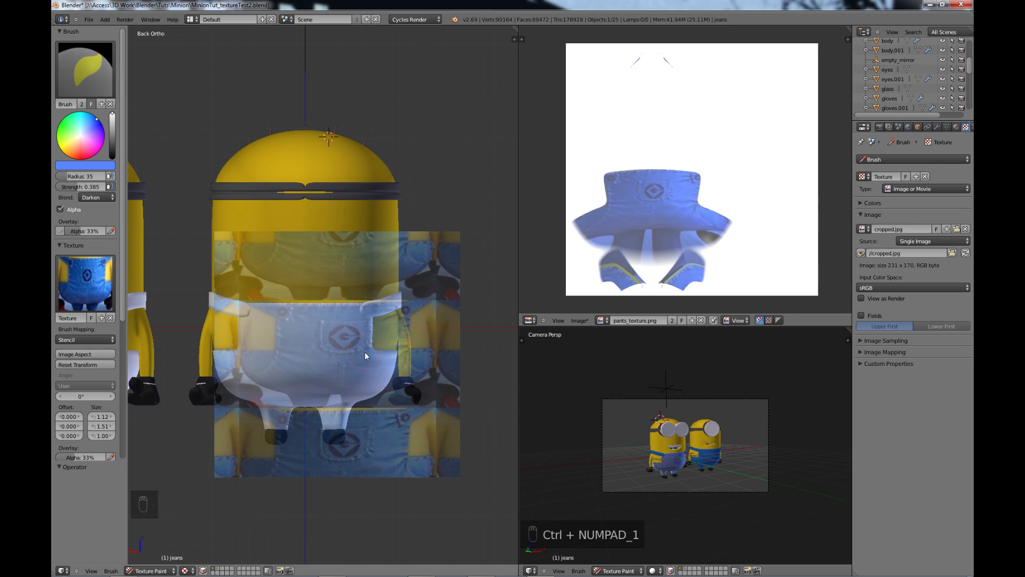
pyautogui.moveTo(365, 351); pyautogui.dragTo(329, 351, button='right')
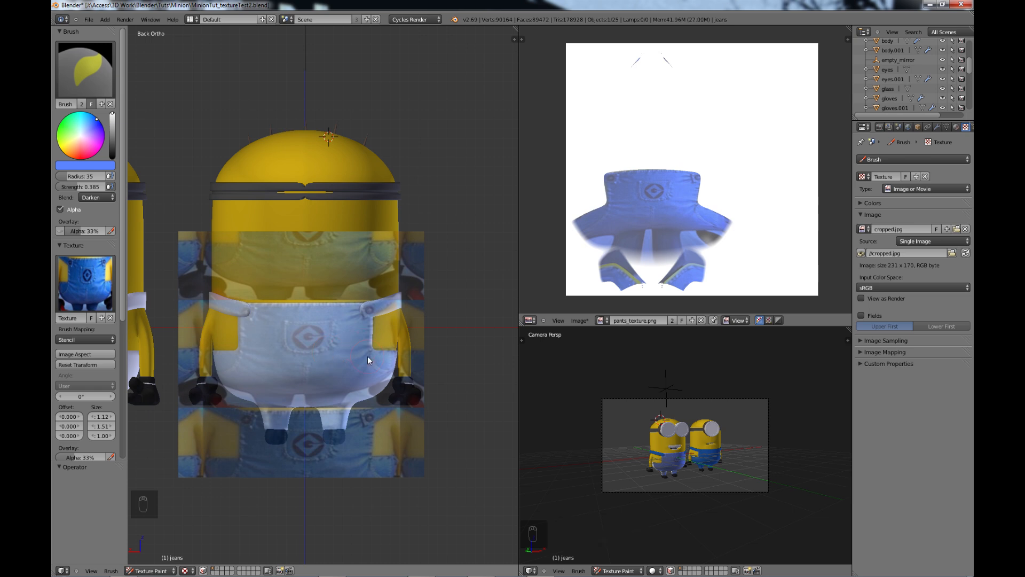
pyautogui.click(108, 196)
pyautogui.click(104, 188)
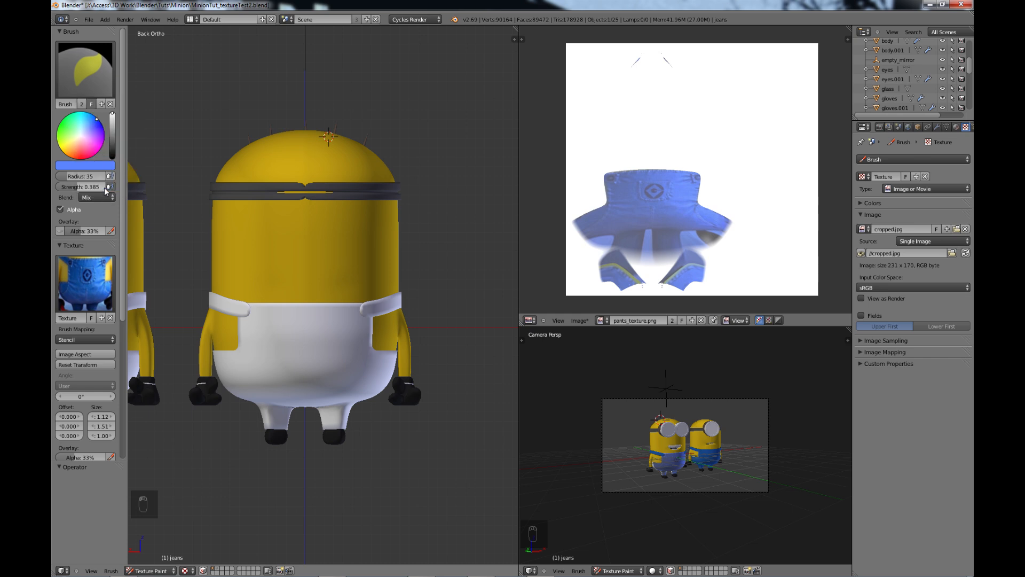
pyautogui.moveTo(264, 311)
pyautogui.mouseDown()
pyautogui.moveTo(356, 310)
pyautogui.moveTo(328, 318)
pyautogui.moveTo(366, 325)
pyautogui.moveTo(257, 332)
pyautogui.moveTo(257, 348)
pyautogui.moveTo(236, 361)
pyautogui.moveTo(346, 367)
pyautogui.moveTo(307, 393)
pyautogui.moveTo(317, 383)
pyautogui.moveTo(270, 390)
pyautogui.moveTo(241, 359)
pyautogui.moveTo(280, 405)
pyautogui.moveTo(327, 419)
pyautogui.moveTo(318, 418)
pyautogui.moveTo(357, 400)
pyautogui.moveTo(340, 407)
pyautogui.mouseUp()
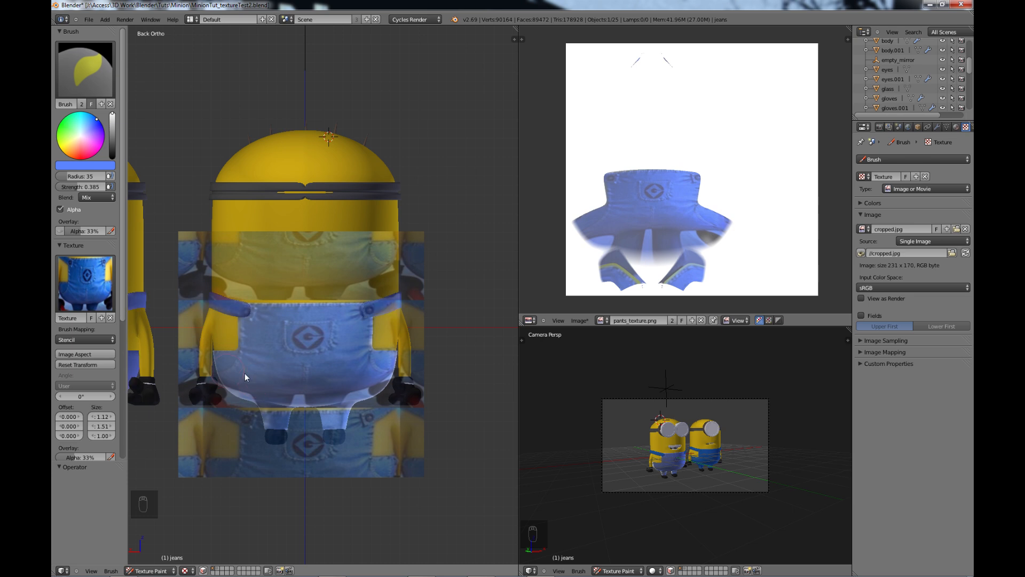
pyautogui.moveTo(226, 366); pyautogui.dragTo(225, 364)
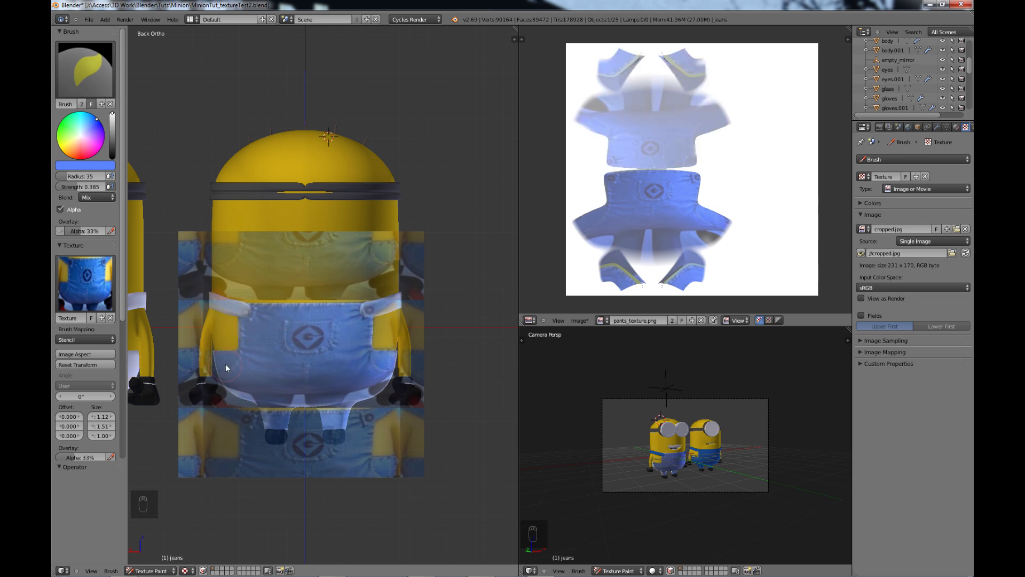
# Set the brush blend mode to Darken and paint over the back of the jeans again to deepen the denim.
pyautogui.click(107, 198)
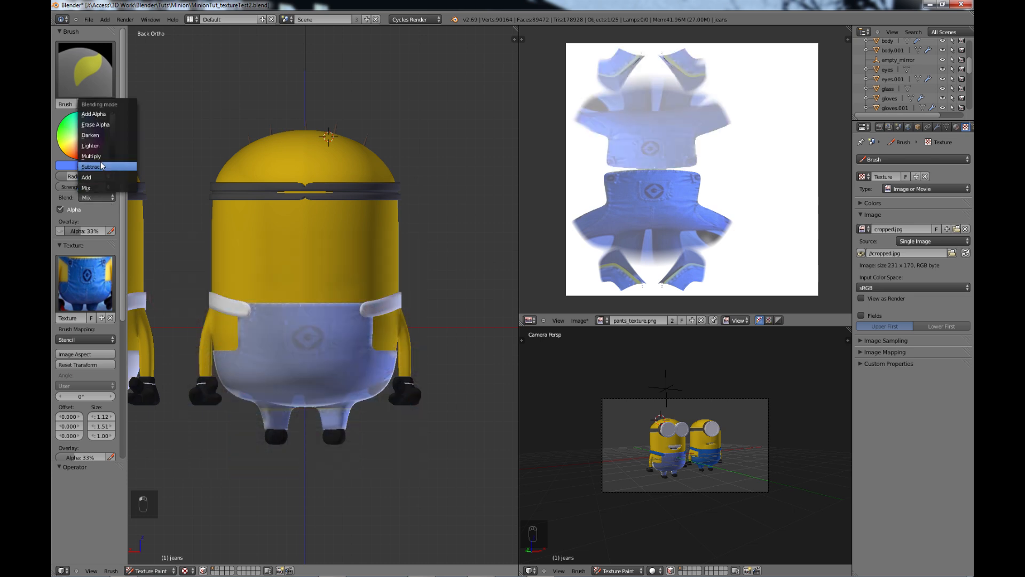
pyautogui.click(94, 136)
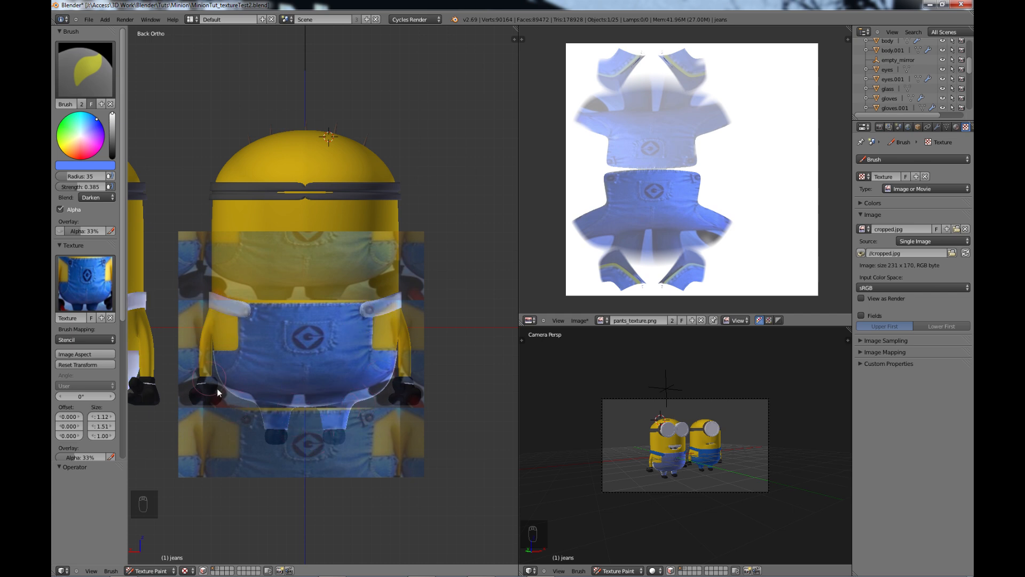
pyautogui.moveTo(324, 355); pyautogui.dragTo(312, 360)
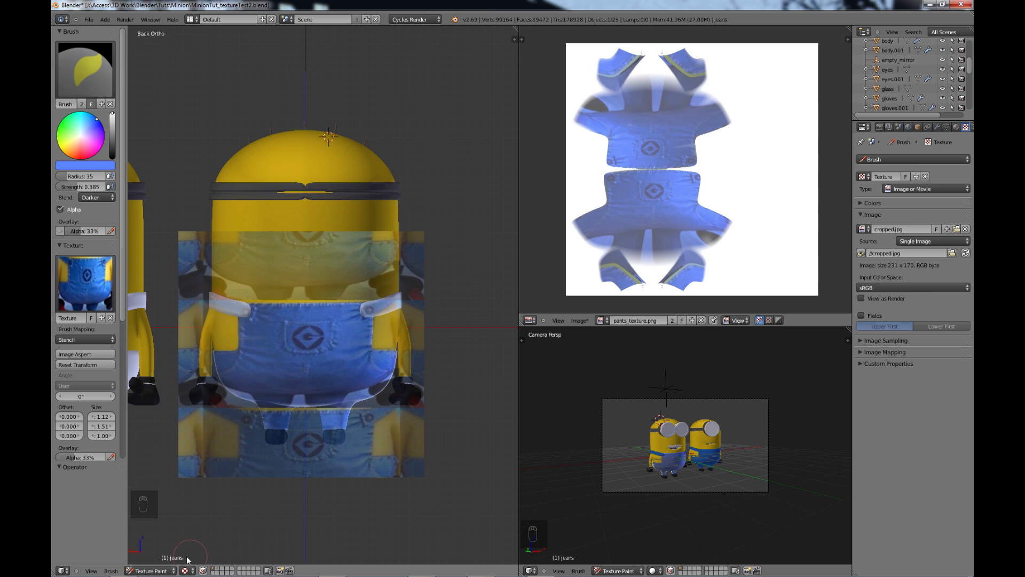
# Leave Texture Paint for Object Mode and enter Edit Mode on the jeans to display their UV layout over the painted image.
pyautogui.click(149, 570)
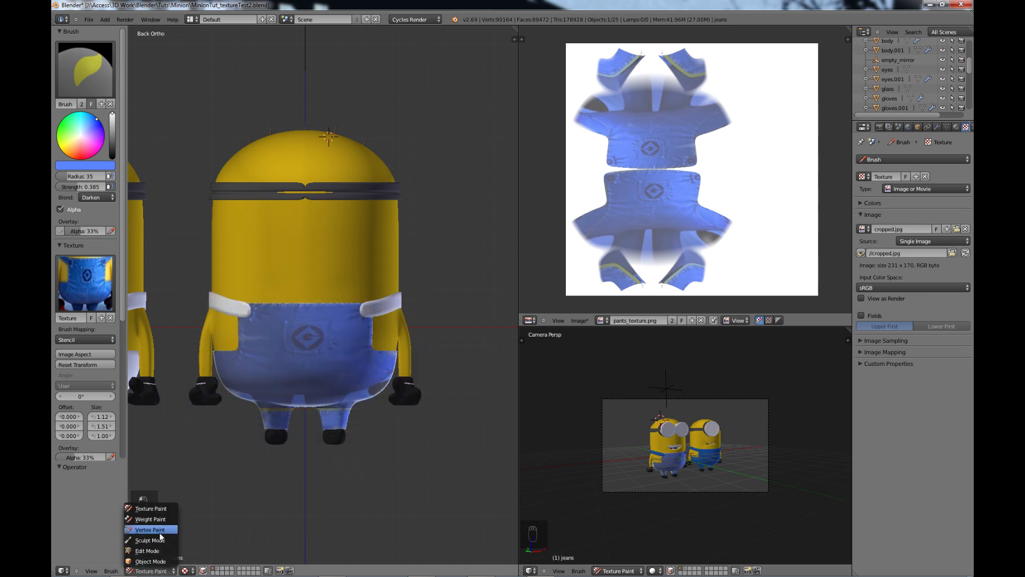
pyautogui.click(155, 561)
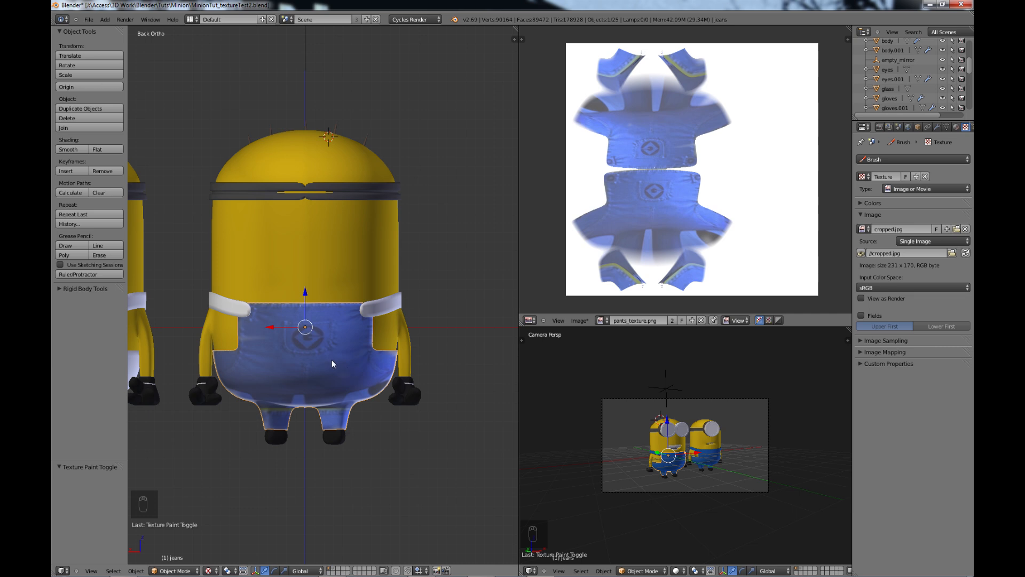
pyautogui.press('Tab')
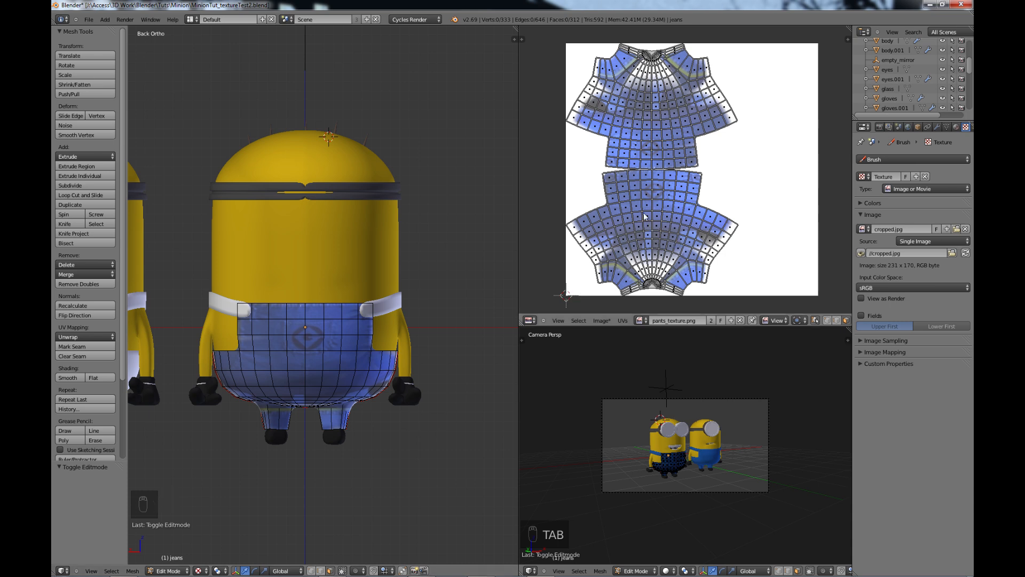
# Examine how the painted texture covers the jeans' UV islands and the front, underside and seams of the model.
pyautogui.hotkey('ctrl', 'Up')
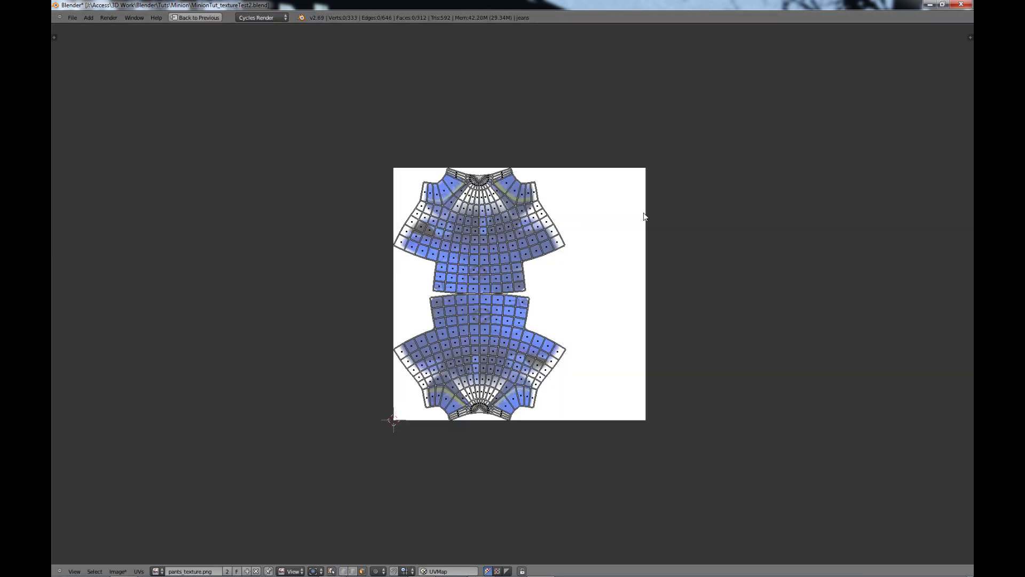
pyautogui.scroll(4, 570, 302)
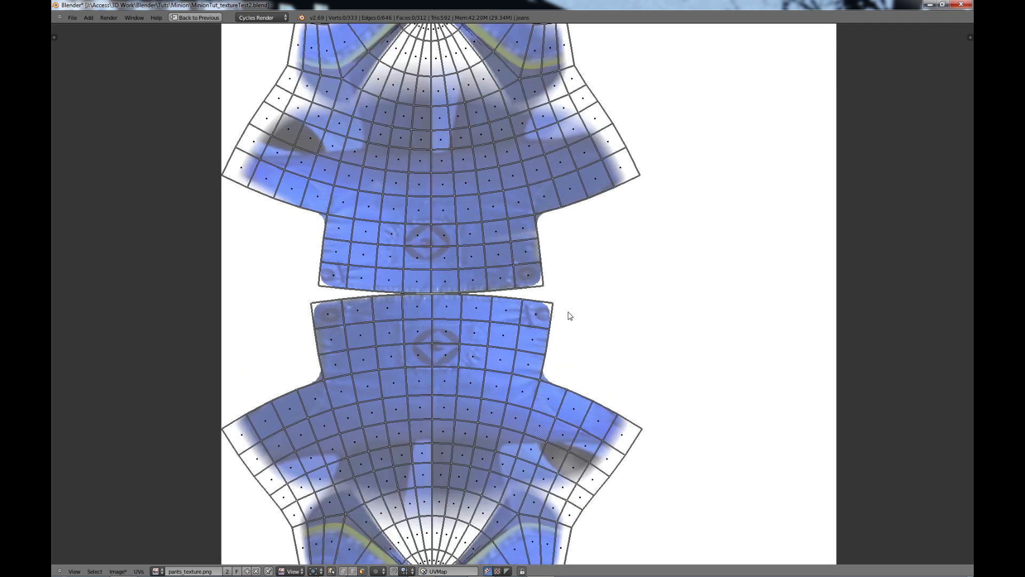
pyautogui.moveTo(570, 324); pyautogui.dragTo(622, 251, button='middle')
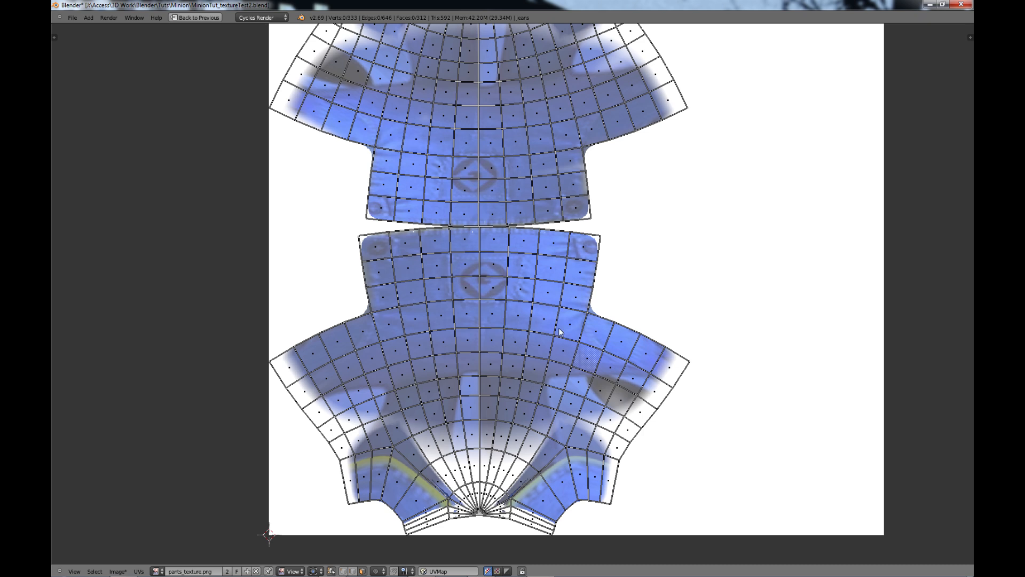
pyautogui.scroll(-2, 561, 332)
pyautogui.scroll(3, 523, 319)
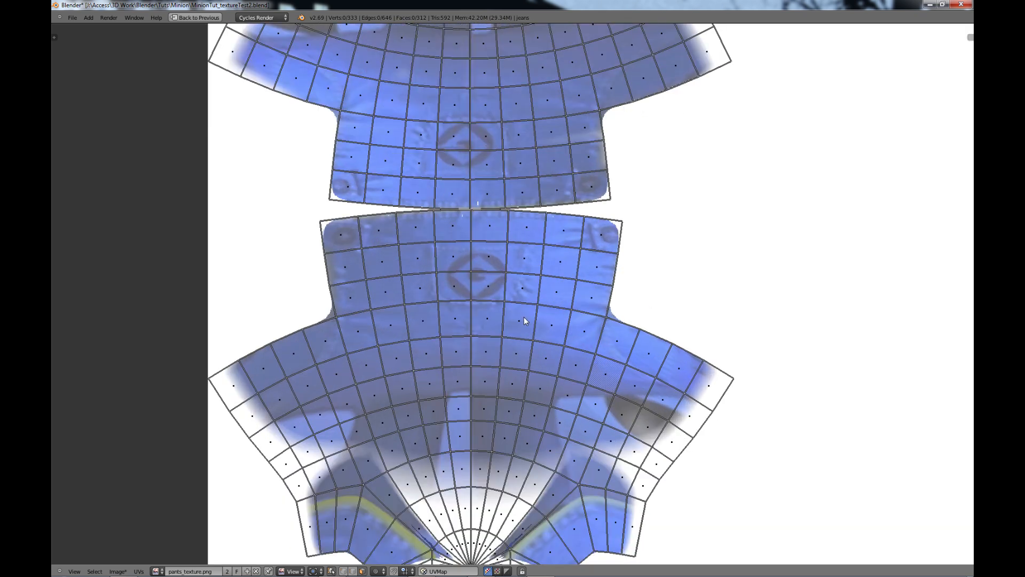
pyautogui.scroll(-3, 536, 334)
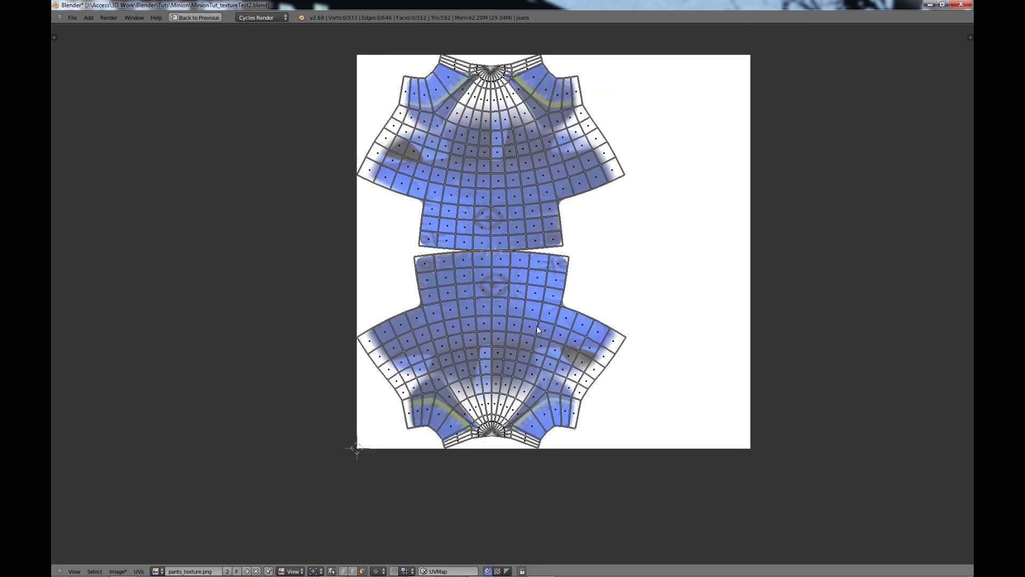
pyautogui.keyDown('shift'); pyautogui.moveTo(572, 280); pyautogui.dragTo(566, 308, button='middle'); pyautogui.keyUp('shift')
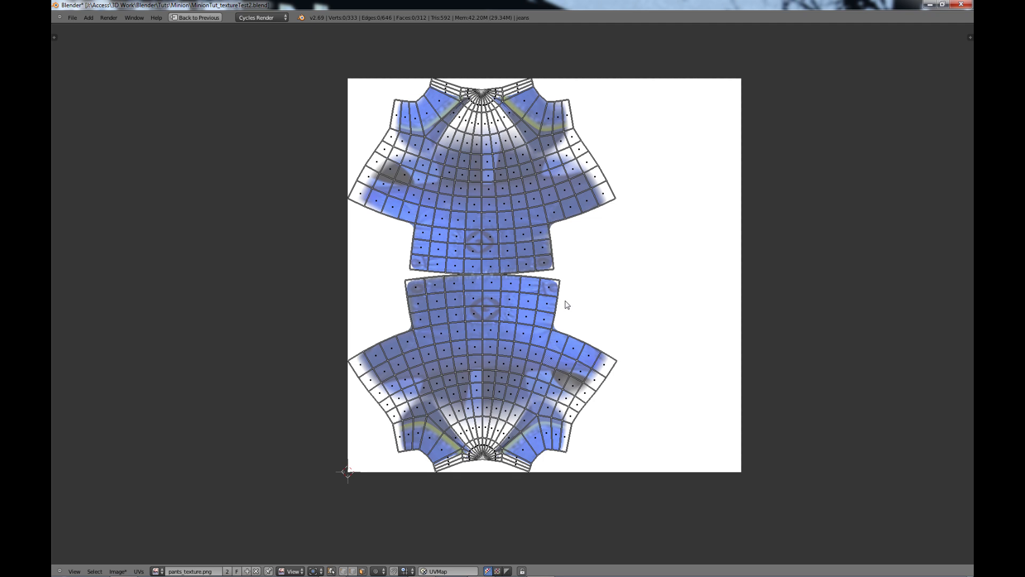
pyautogui.hotkey('ctrl', 'Up')
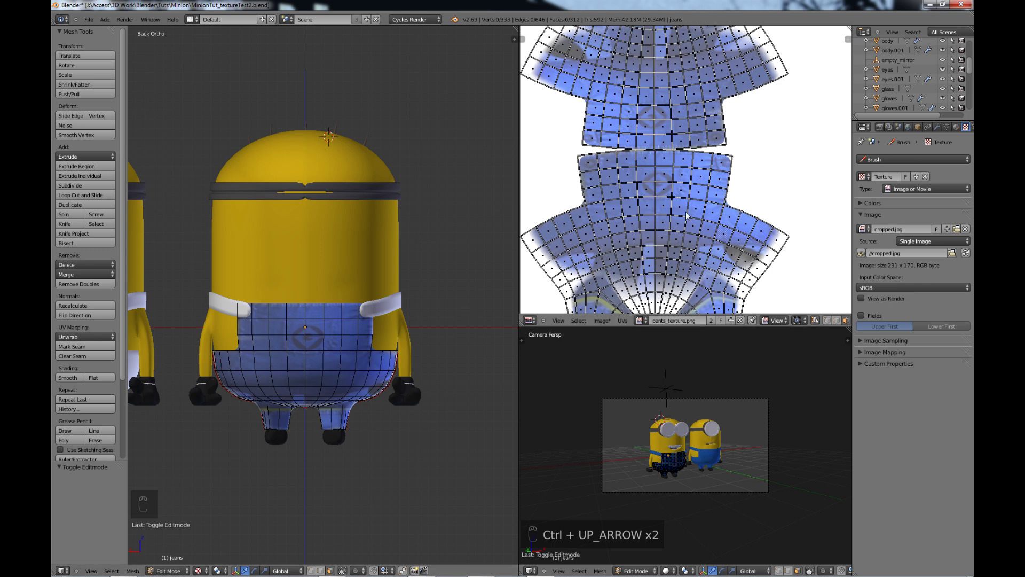
pyautogui.scroll(-1, 687, 216)
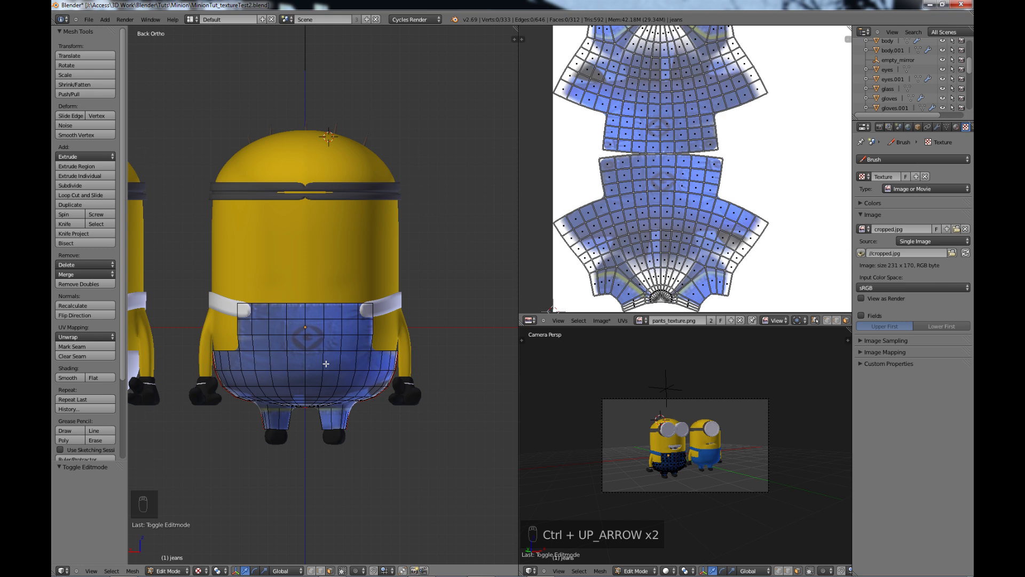
pyautogui.press('KP_1')
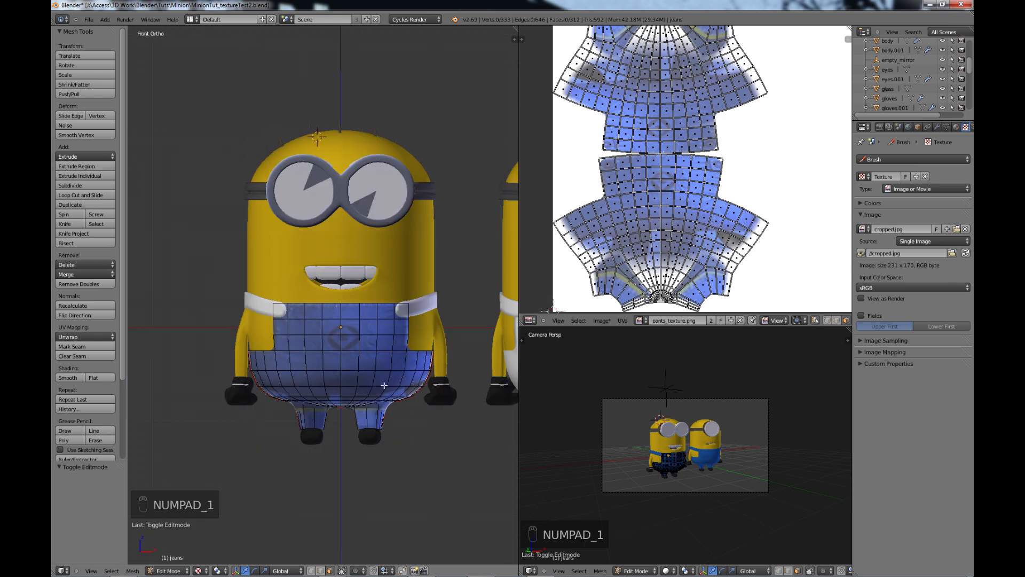
pyautogui.moveTo(378, 384); pyautogui.dragTo(343, 365, button='middle')
pyautogui.scroll(1, 364, 350)
pyautogui.scroll(1, 418, 392)
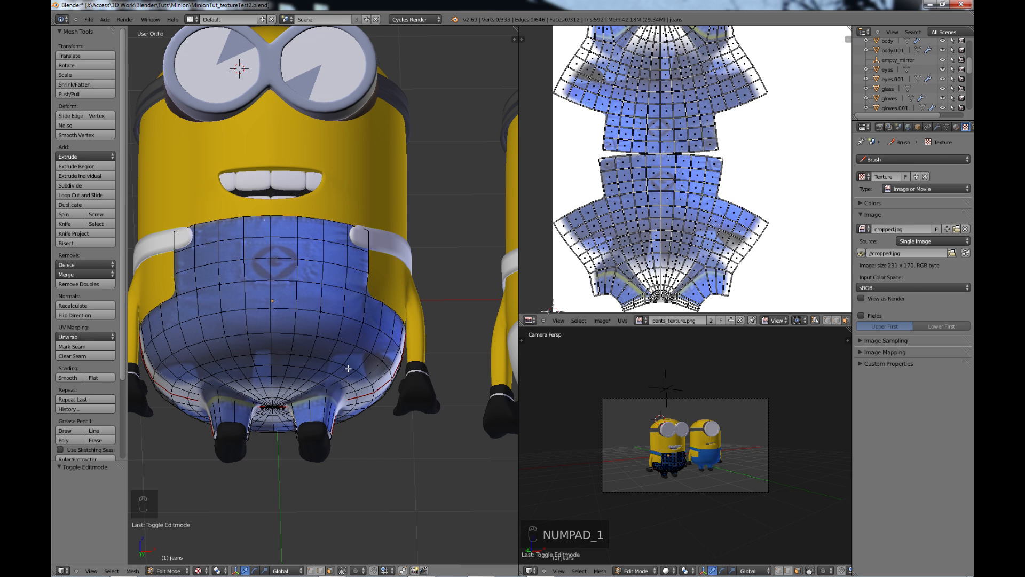
pyautogui.moveTo(348, 369)
pyautogui.mouseDown(button='middle')
pyautogui.moveTo(363, 320)
pyautogui.moveTo(366, 359)
pyautogui.mouseUp(button='middle')
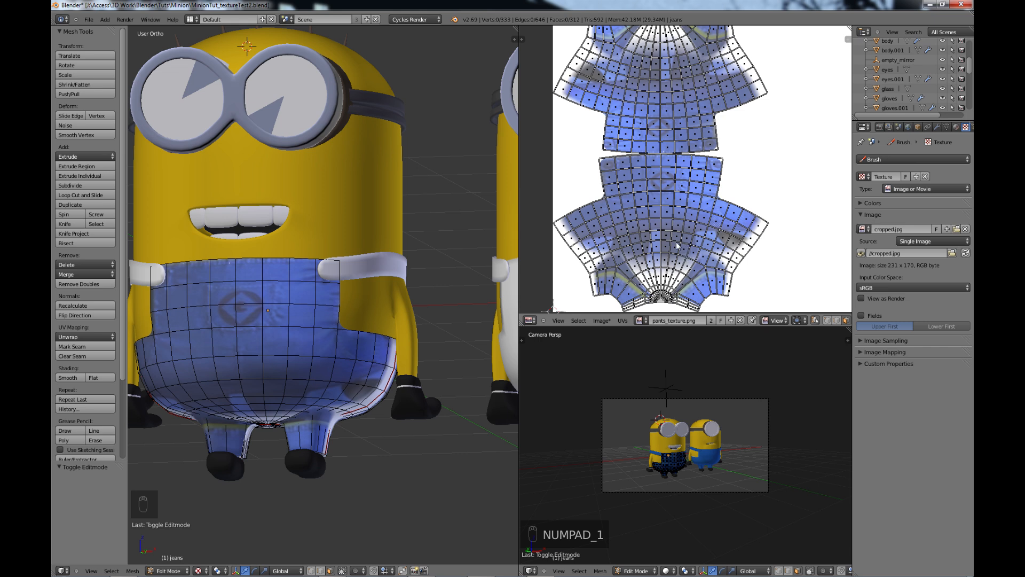
# Save the painted image as pants_texture.png in the textures folder, overwriting the existing file.
pyautogui.click(601, 321)
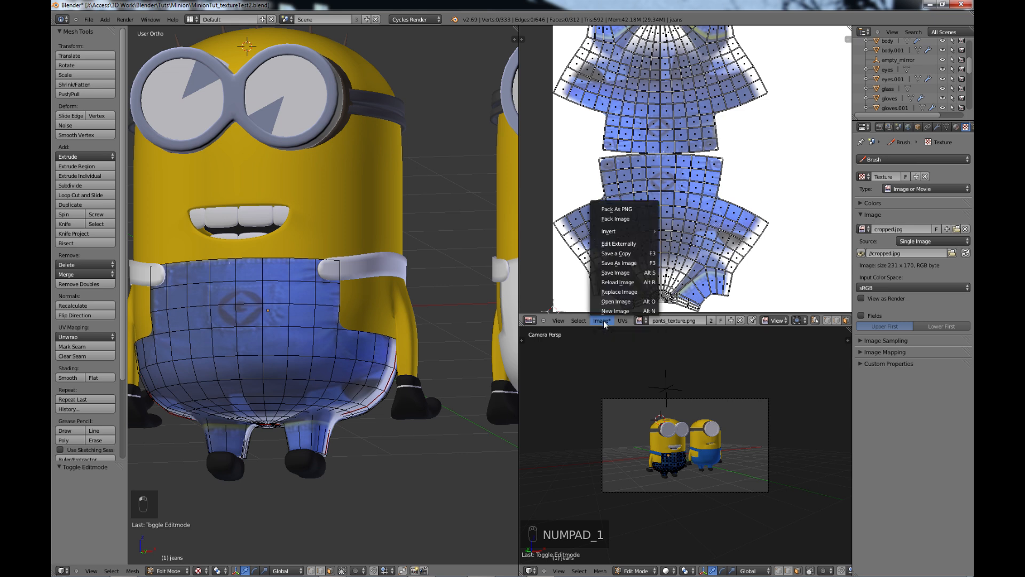
pyautogui.click(618, 263)
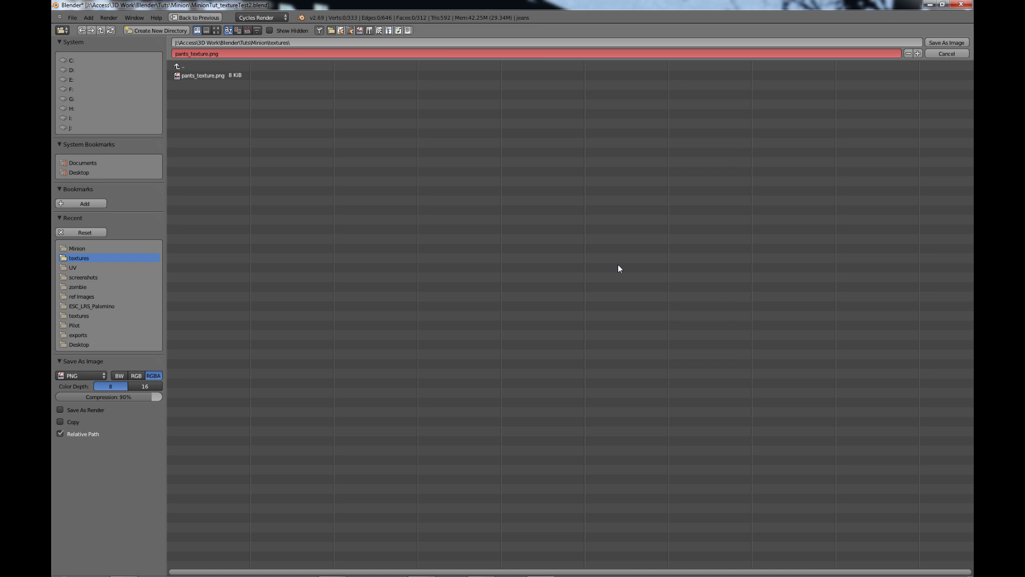
pyautogui.click(197, 75)
pyautogui.click(951, 43)
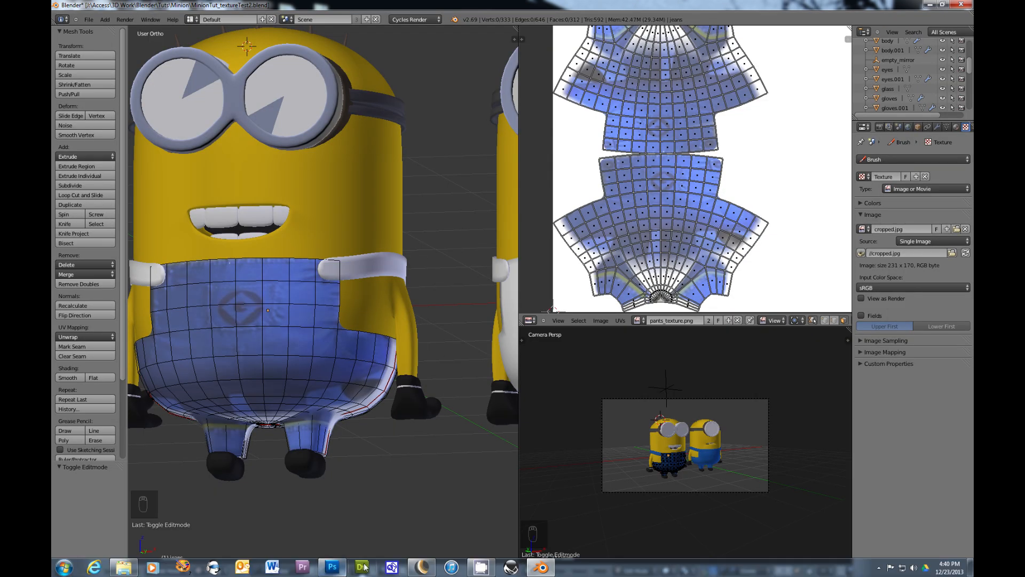
# Switch to Photoshop, open pants_texture.png and copy the whole image into pants_UV.png as a new layer.
pyautogui.click(329, 567)
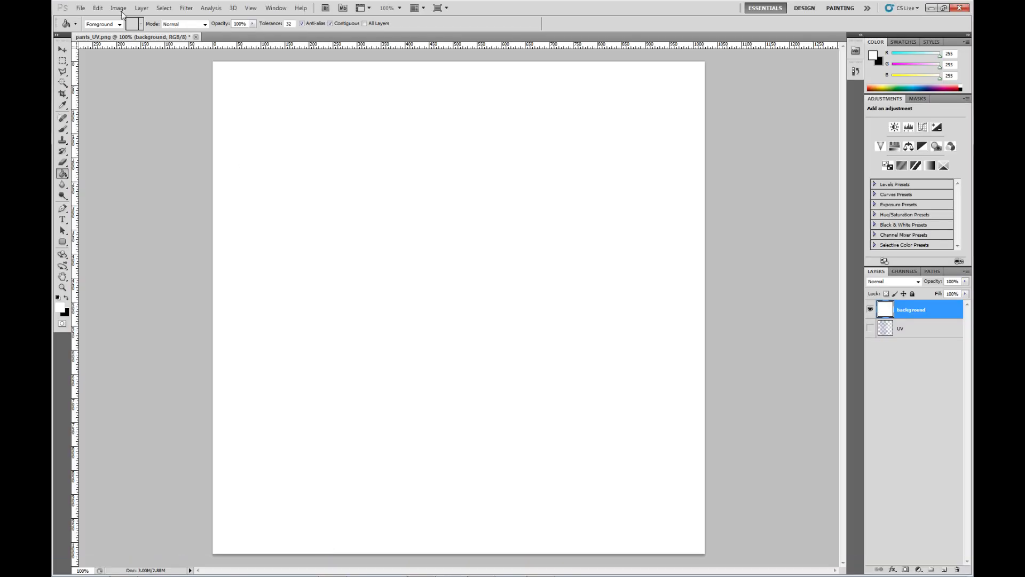
pyautogui.click(80, 8)
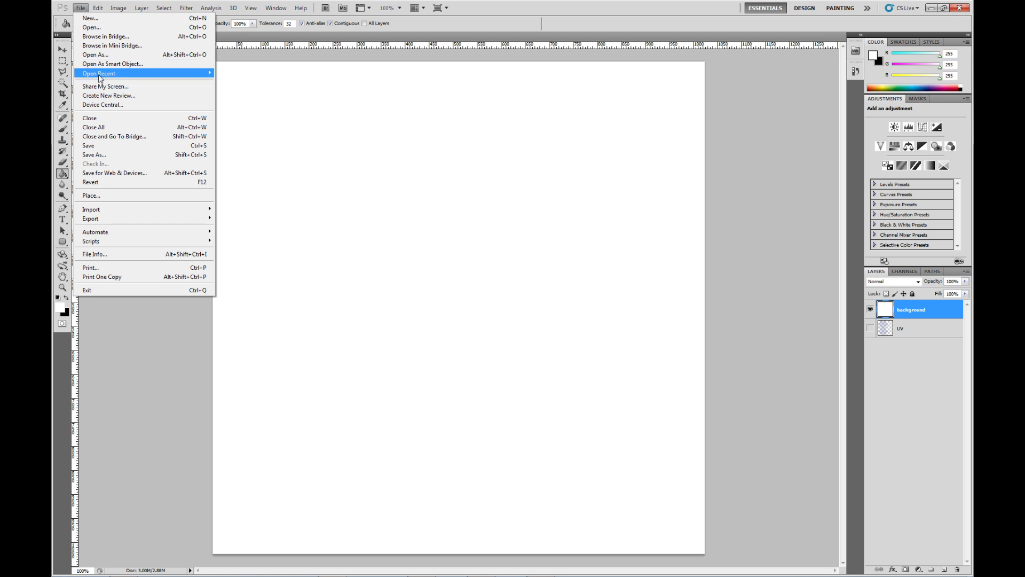
pyautogui.click(99, 28)
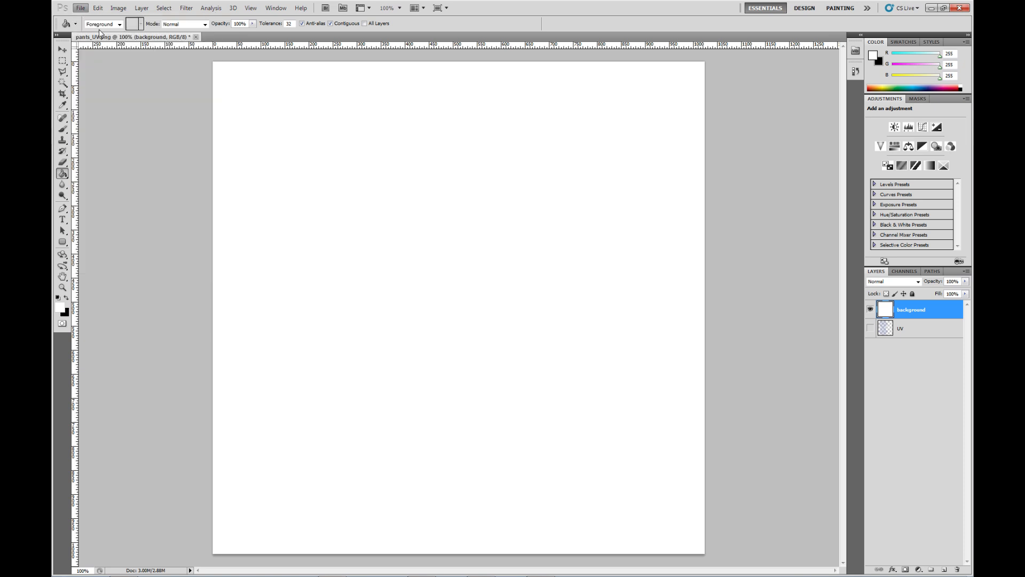
pyautogui.doubleClick(456, 162)
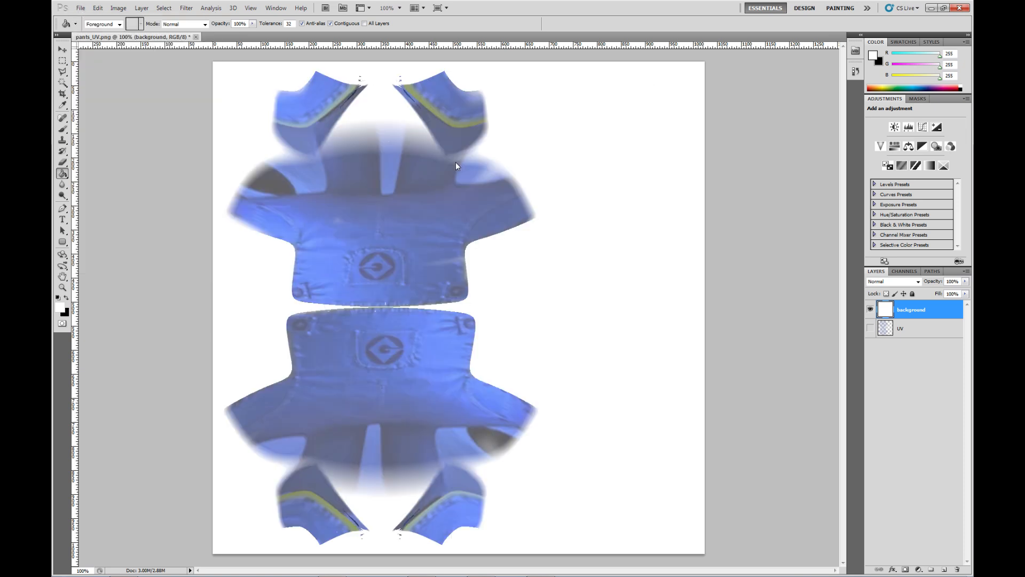
pyautogui.hotkey('ctrl', 'a')
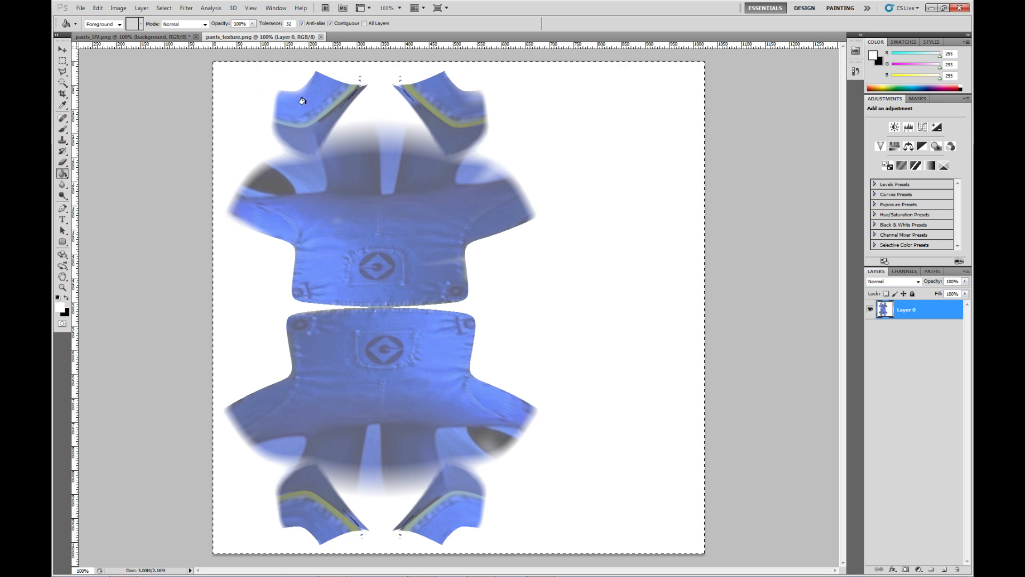
pyautogui.click(155, 37)
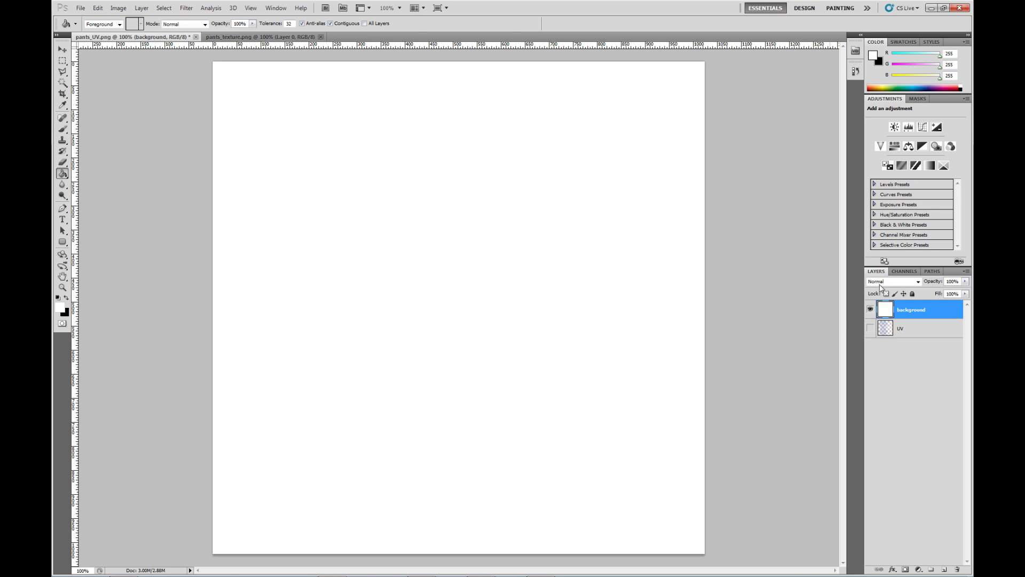
pyautogui.hotkey('ctrl', 'v')
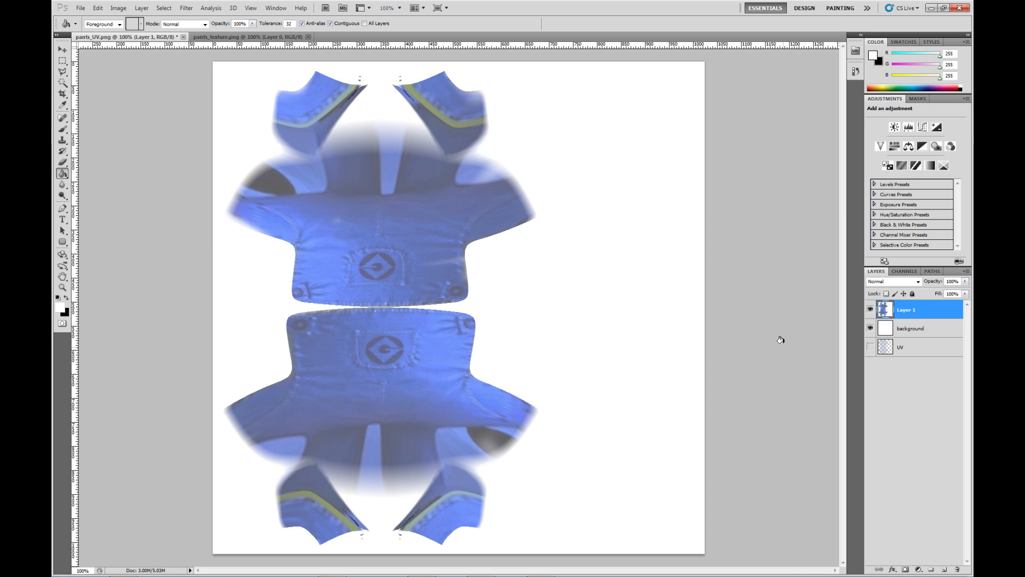
# Delete the white background layer, make the UV layer visible and select the pasted texture layer.
pyautogui.click(910, 330)
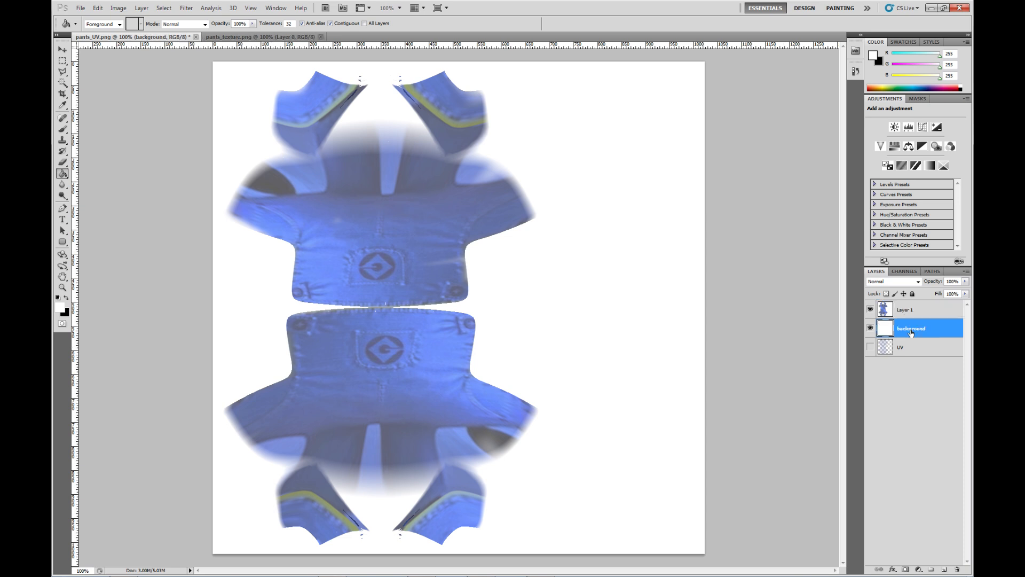
pyautogui.press('Delete')
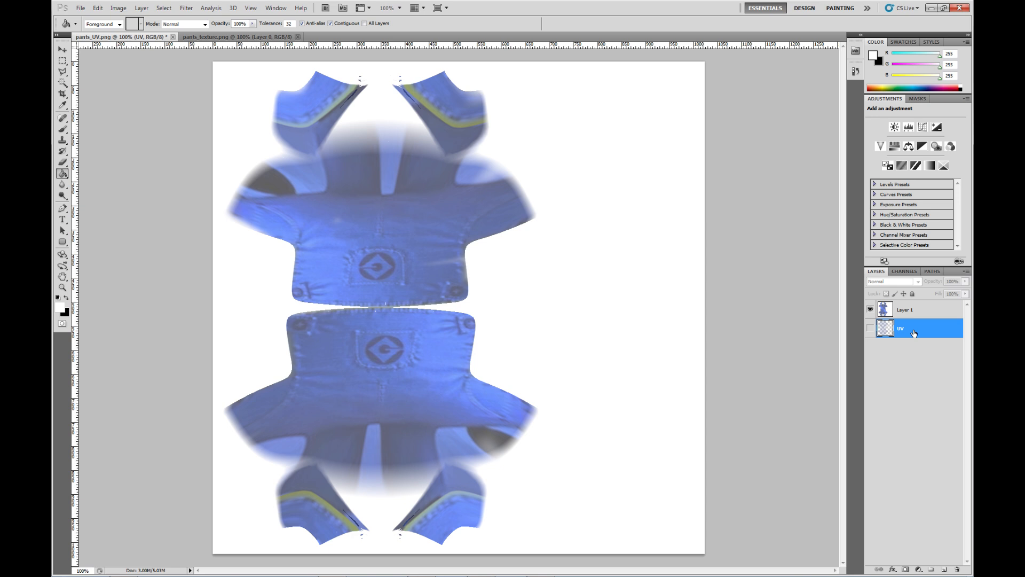
pyautogui.click(870, 329)
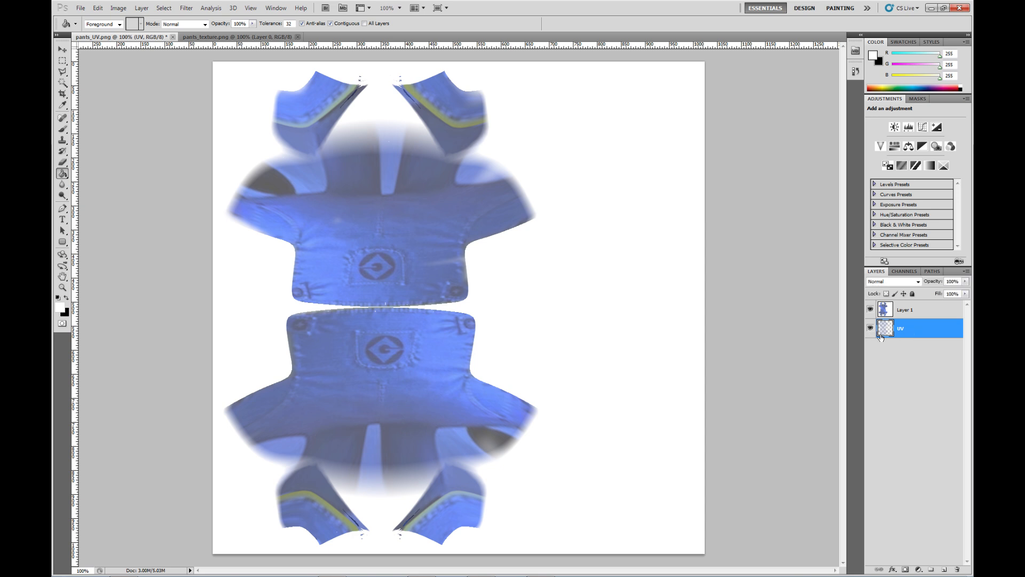
pyautogui.click(922, 311)
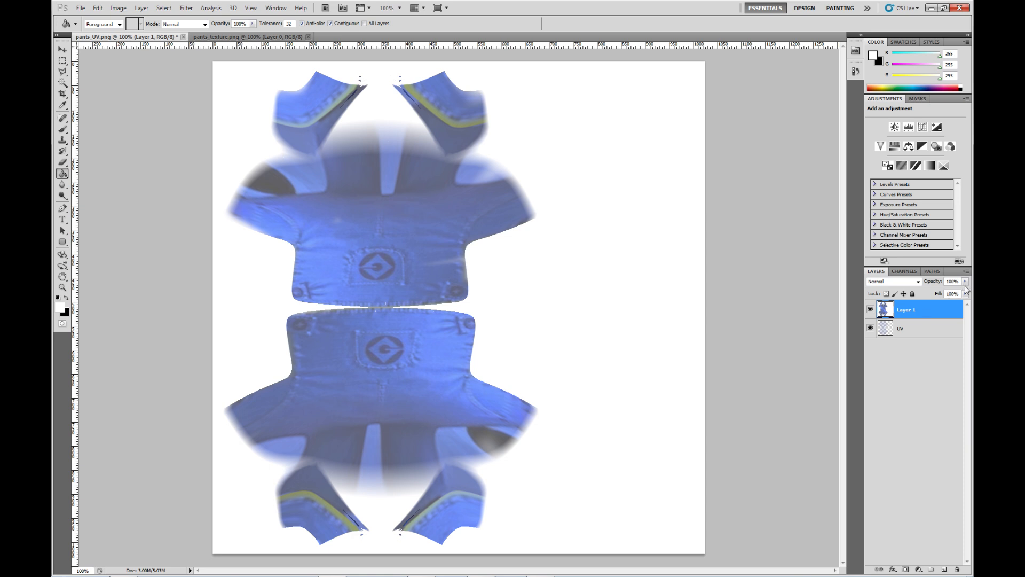
pyautogui.moveTo(965, 281)
pyautogui.mouseDown()
pyautogui.moveTo(961, 294)
pyautogui.moveTo(936, 296)
pyautogui.moveTo(969, 297)
pyautogui.mouseUp()
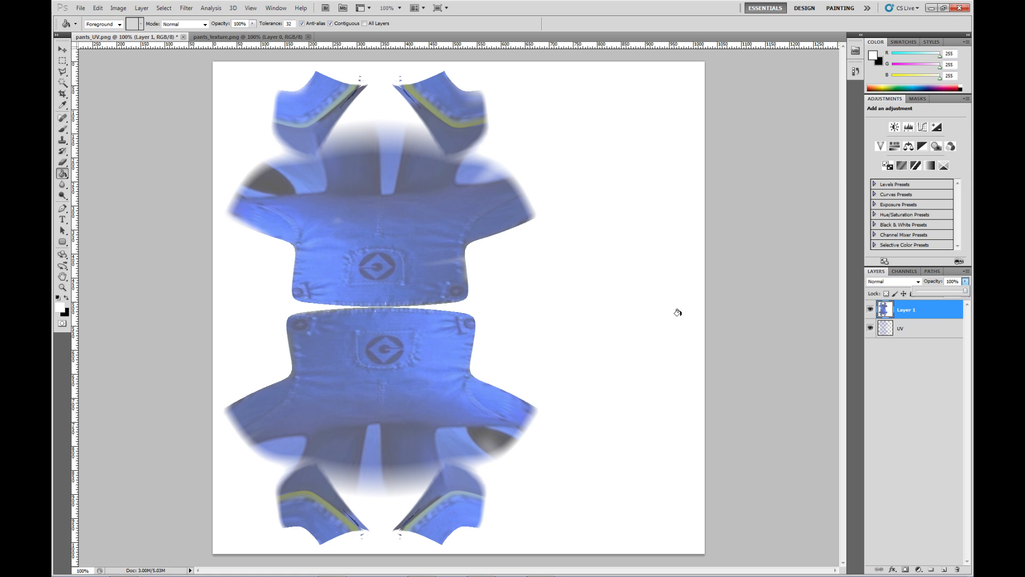
# Clone Stamp clean denim over the dark leg shapes, white gaps and yellow stitching on the lower jeans piece.
pyautogui.click(63, 141)
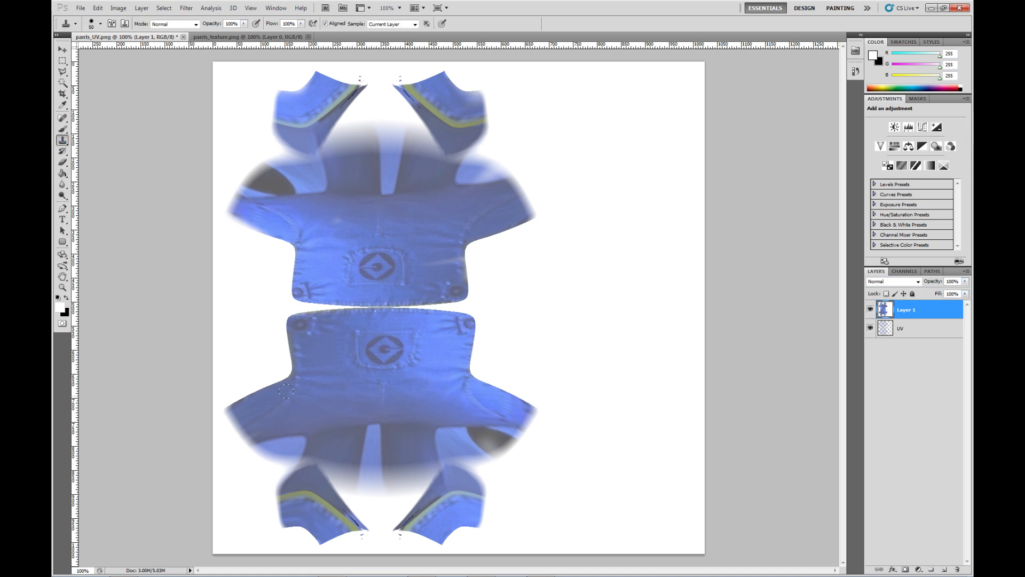
pyautogui.keyDown('alt'); pyautogui.click(326, 403); pyautogui.keyUp('alt')
pyautogui.moveTo(336, 429)
pyautogui.mouseDown()
pyautogui.moveTo(267, 448)
pyautogui.moveTo(303, 455)
pyautogui.moveTo(348, 444)
pyautogui.moveTo(320, 470)
pyautogui.moveTo(290, 473)
pyautogui.moveTo(331, 507)
pyautogui.moveTo(318, 500)
pyautogui.mouseUp()
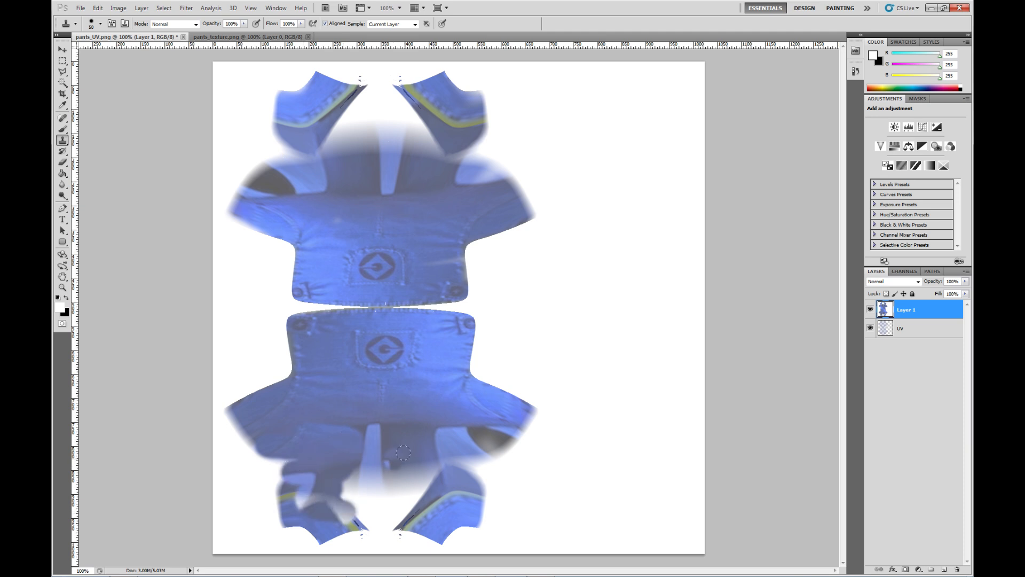
pyautogui.keyDown('alt'); pyautogui.click(384, 386); pyautogui.keyUp('alt')
pyautogui.moveTo(378, 421)
pyautogui.mouseDown()
pyautogui.moveTo(361, 425)
pyautogui.moveTo(406, 432)
pyautogui.moveTo(347, 491)
pyautogui.moveTo(454, 438)
pyautogui.moveTo(277, 491)
pyautogui.moveTo(405, 478)
pyautogui.mouseUp()
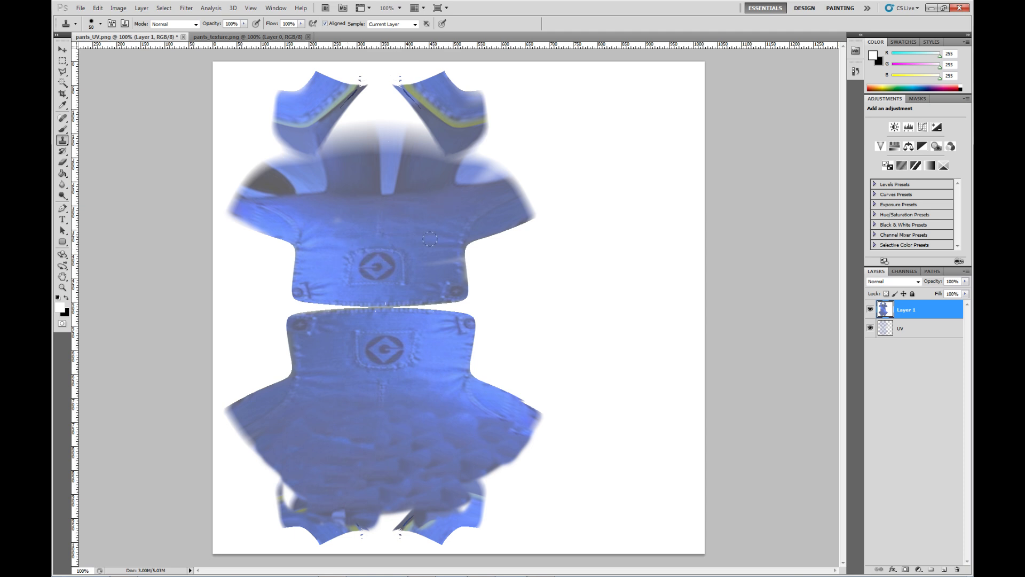
# Clone denim over the bib logo, dark leg shapes and gaps of the upper jeans piece, enlarging the brush to 110.
pyautogui.keyDown('alt'); pyautogui.click(321, 255); pyautogui.keyUp('alt')
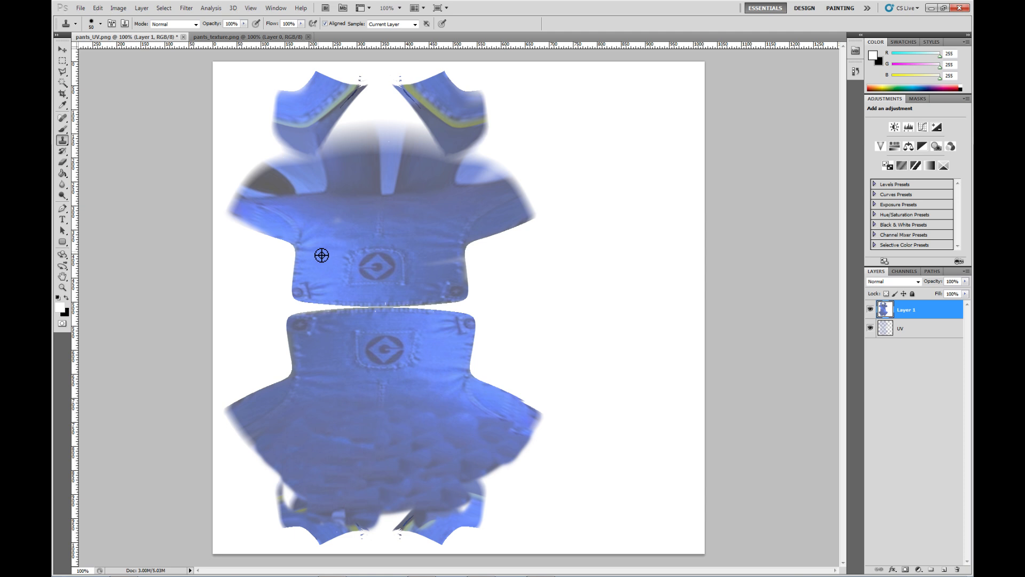
pyautogui.moveTo(353, 255)
pyautogui.mouseDown()
pyautogui.moveTo(372, 247)
pyautogui.moveTo(379, 275)
pyautogui.moveTo(358, 268)
pyautogui.moveTo(386, 259)
pyautogui.moveTo(380, 247)
pyautogui.moveTo(369, 264)
pyautogui.moveTo(394, 280)
pyautogui.mouseUp()
pyautogui.keyDown('alt'); pyautogui.click(352, 257); pyautogui.keyUp('alt')
pyautogui.keyDown('alt'); pyautogui.click(430, 260); pyautogui.keyUp('alt')
pyautogui.moveTo(309, 219)
pyautogui.mouseDown()
pyautogui.moveTo(281, 218)
pyautogui.moveTo(497, 187)
pyautogui.mouseUp()
pyautogui.moveTo(496, 165)
pyautogui.mouseDown()
pyautogui.moveTo(262, 170)
pyautogui.moveTo(310, 160)
pyautogui.mouseUp()
pyautogui.rightClick(598, 245)
pyautogui.moveTo(608, 265); pyautogui.dragTo(629, 265)
pyautogui.moveTo(291, 133); pyautogui.dragTo(459, 107)
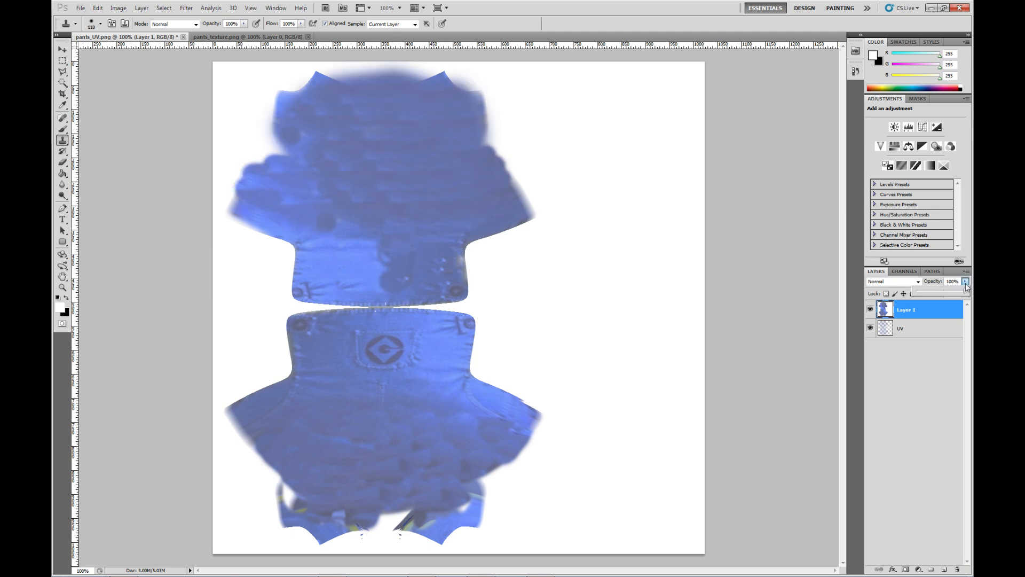
# Lower the texture layer's opacity to 55% to compare the denim coverage with the UV layout, and restore it to 100%.
pyautogui.click(964, 281)
pyautogui.moveTo(967, 291); pyautogui.dragTo(942, 294)
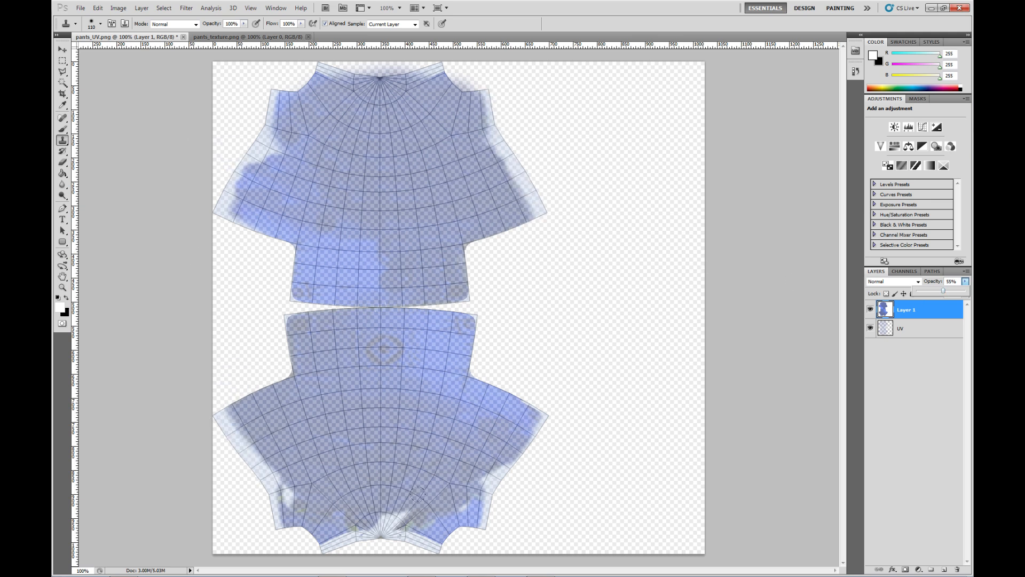
pyautogui.moveTo(943, 291); pyautogui.dragTo(972, 293)
pyautogui.click(483, 452)
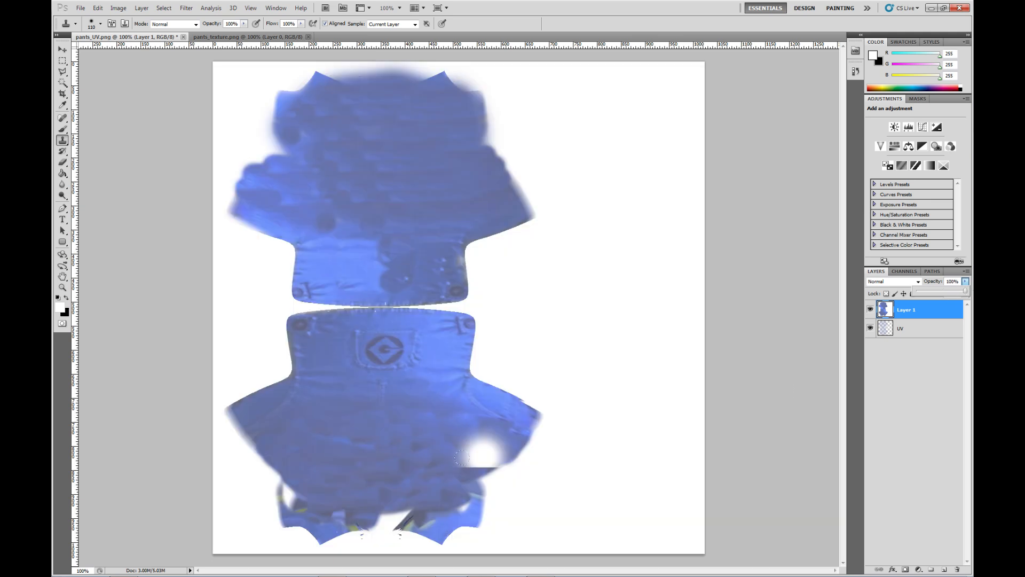
pyautogui.hotkey('ctrl', 'z')
# Clone denim outward along the edges of both jeans pieces to cover the full UV islands.
pyautogui.keyDown('alt'); pyautogui.click(506, 442); pyautogui.keyUp('alt')
pyautogui.moveTo(506, 442); pyautogui.dragTo(469, 496)
pyautogui.moveTo(298, 499); pyautogui.dragTo(235, 427)
pyautogui.moveTo(526, 205); pyautogui.dragTo(240, 197)
pyautogui.moveTo(464, 520)
pyautogui.mouseDown()
pyautogui.moveTo(359, 509)
pyautogui.moveTo(299, 528)
pyautogui.mouseUp()
# Clone lighter denim over the dark patch on the upper bib and fill the remaining gaps at the pieces' outer corners.
pyautogui.moveTo(392, 251); pyautogui.dragTo(433, 275)
pyautogui.click(499, 185)
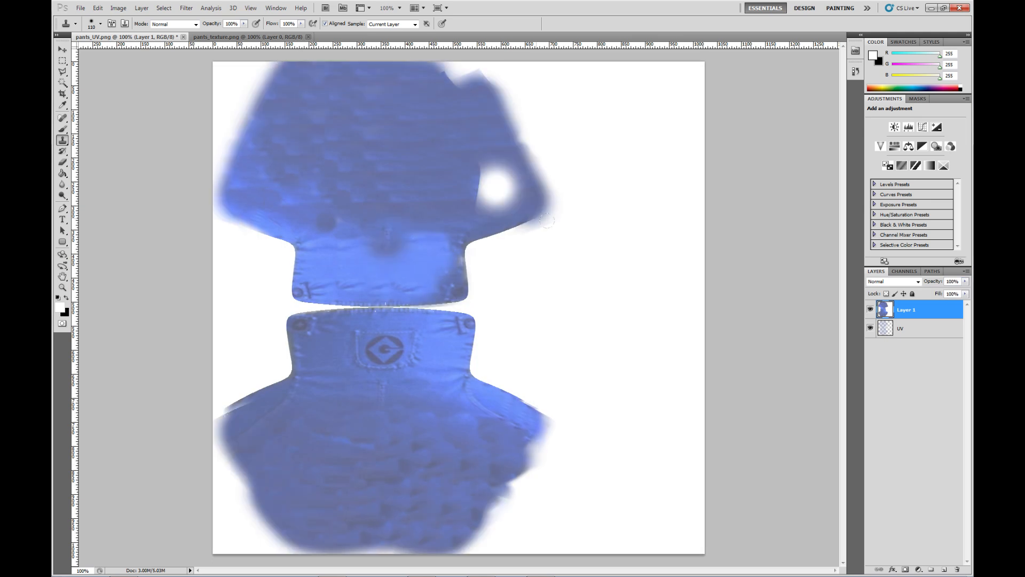
pyautogui.hotkey('ctrl', 'z')
pyautogui.moveTo(443, 72); pyautogui.dragTo(475, 77)
pyautogui.moveTo(241, 403); pyautogui.dragTo(221, 425)
# Save the layered document as pants_UV.psd and hide the UV layer.
pyautogui.hotkey('ctrl', 's')
pyautogui.press('Return')
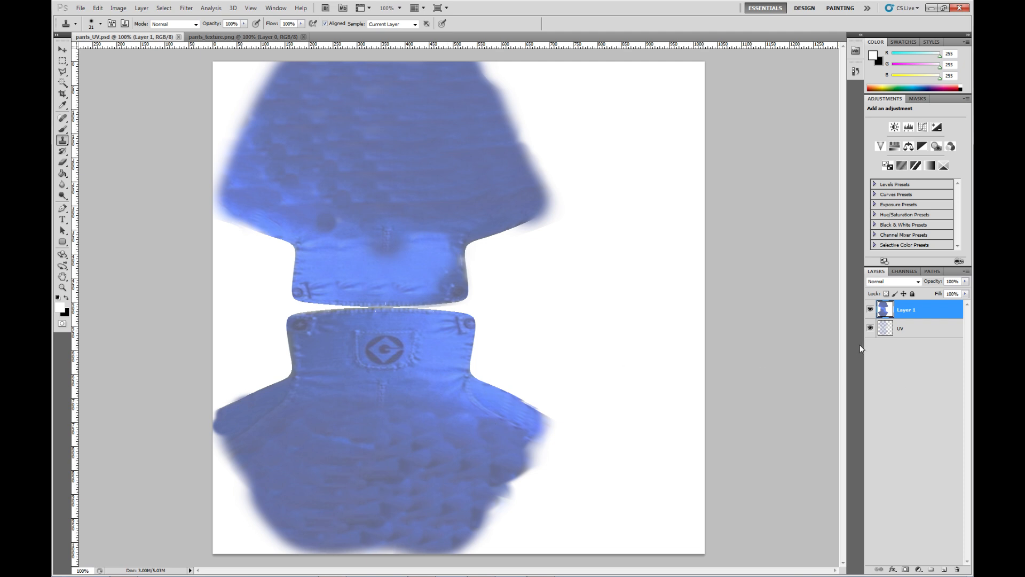
pyautogui.click(871, 329)
# Save a PNG copy over pants_texture.png in the textures folder, accepting the replacement and PNG options.
pyautogui.click(81, 8)
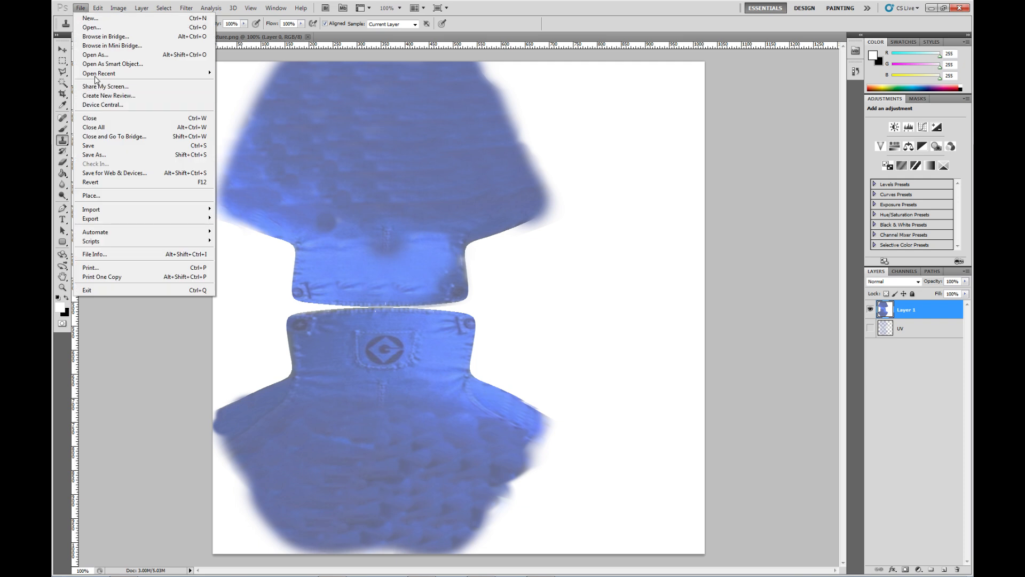
pyautogui.click(101, 155)
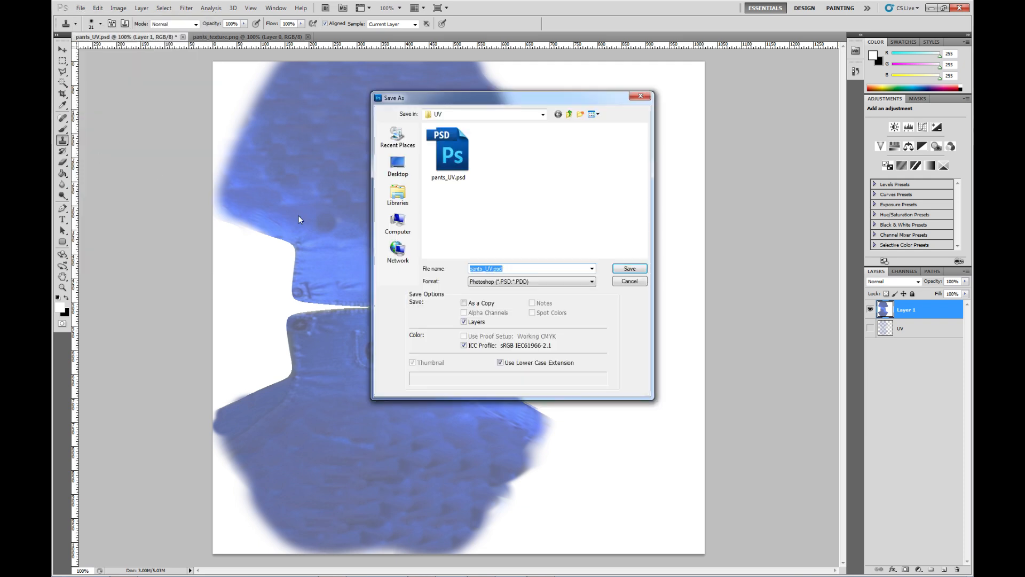
pyautogui.click(569, 113)
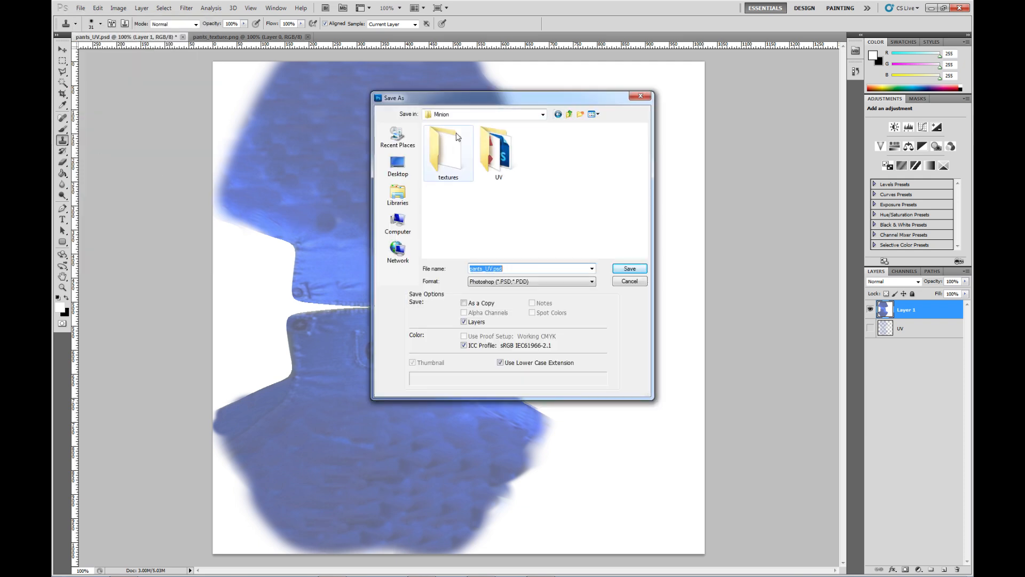
pyautogui.doubleClick(457, 152)
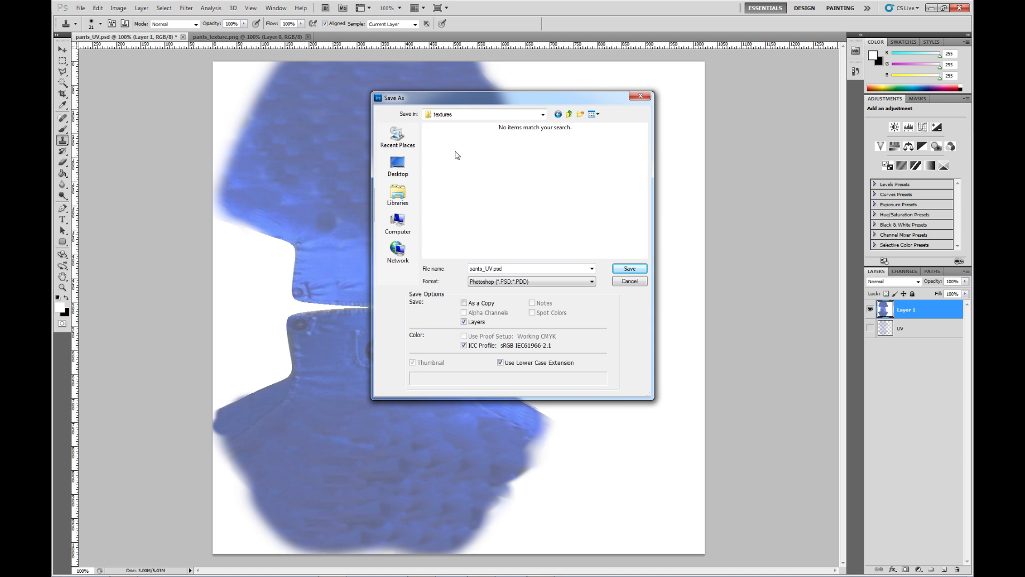
pyautogui.click(520, 282)
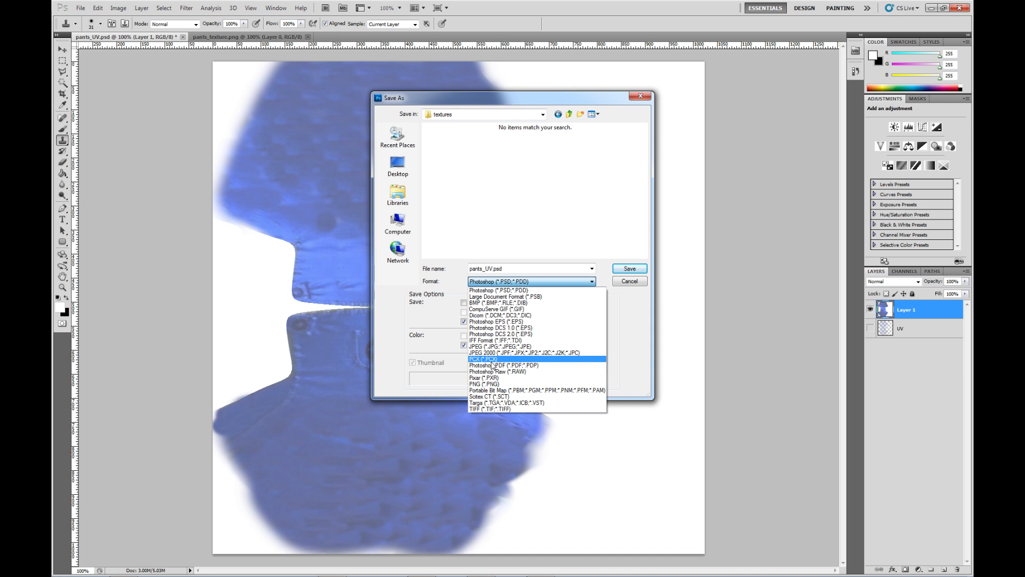
pyautogui.click(483, 384)
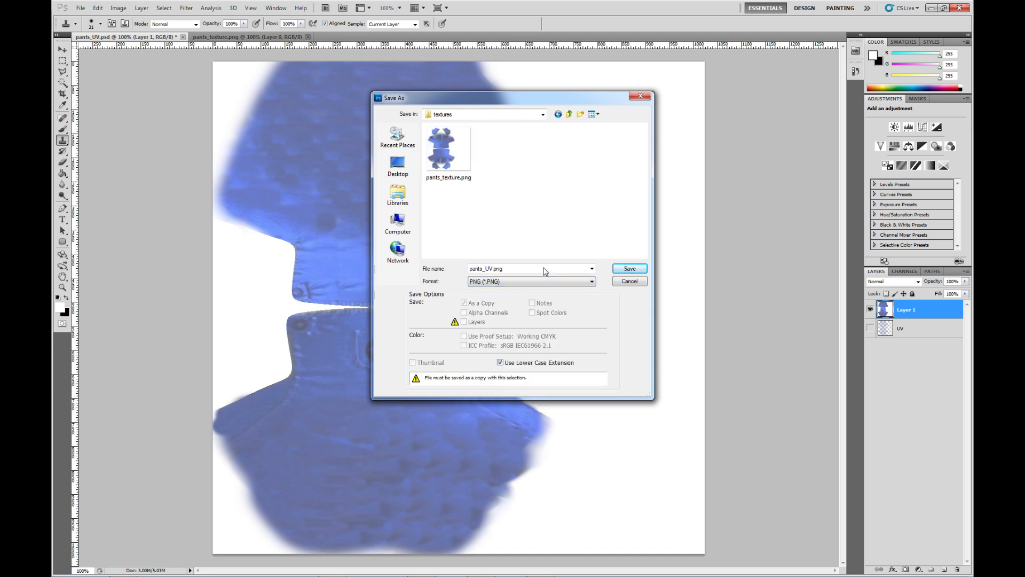
pyautogui.click(456, 164)
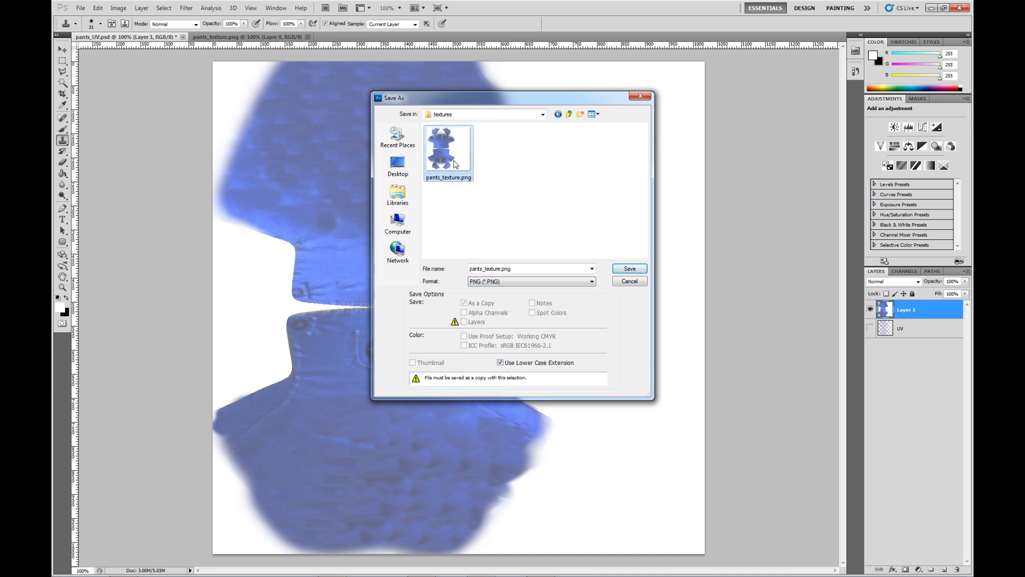
pyautogui.click(630, 268)
pyautogui.click(484, 217)
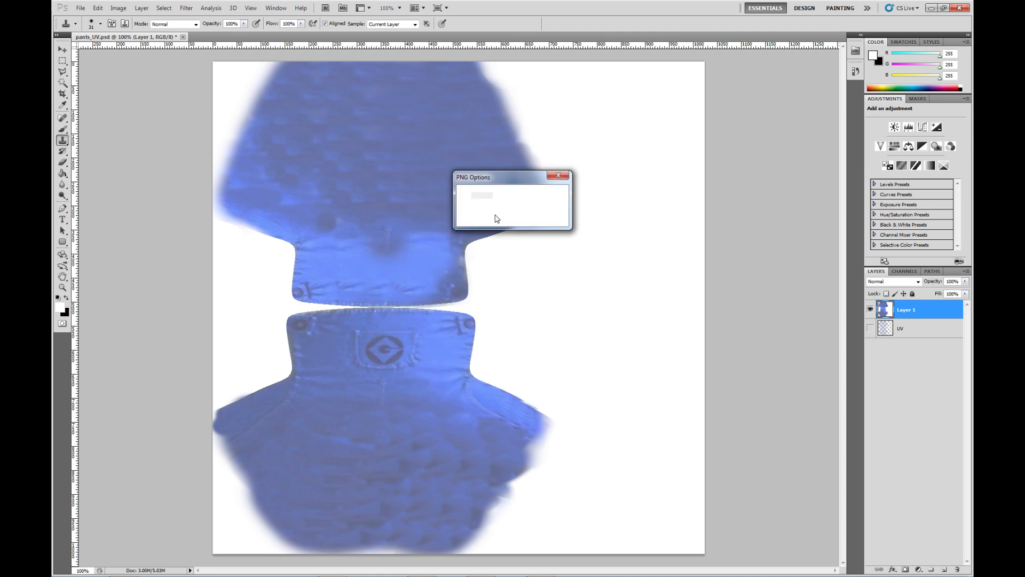
pyautogui.click(528, 197)
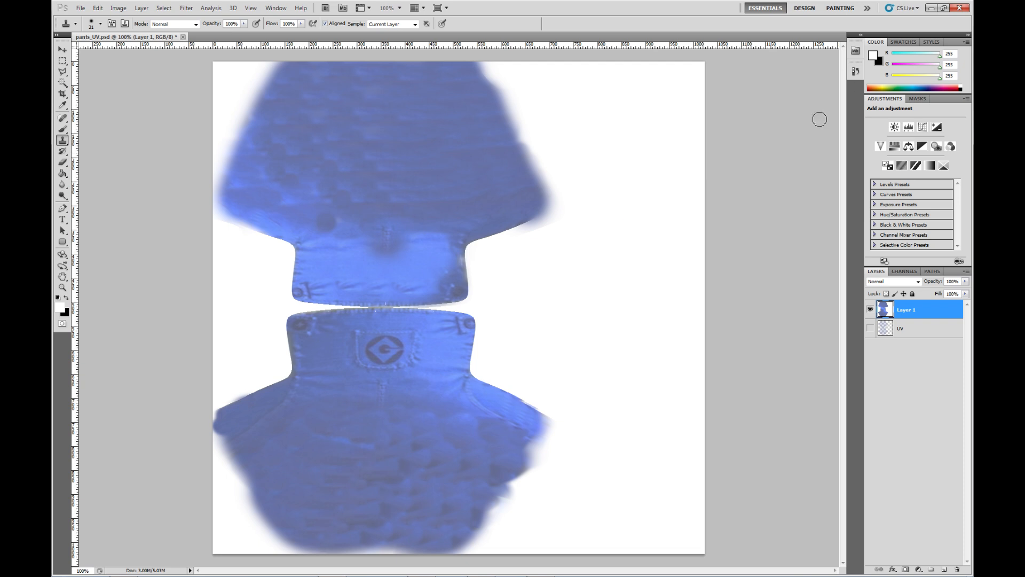
# Switch back to Blender, open the updated pants_texture.png in the UV editor and check it on the jeans.
pyautogui.click(929, 9)
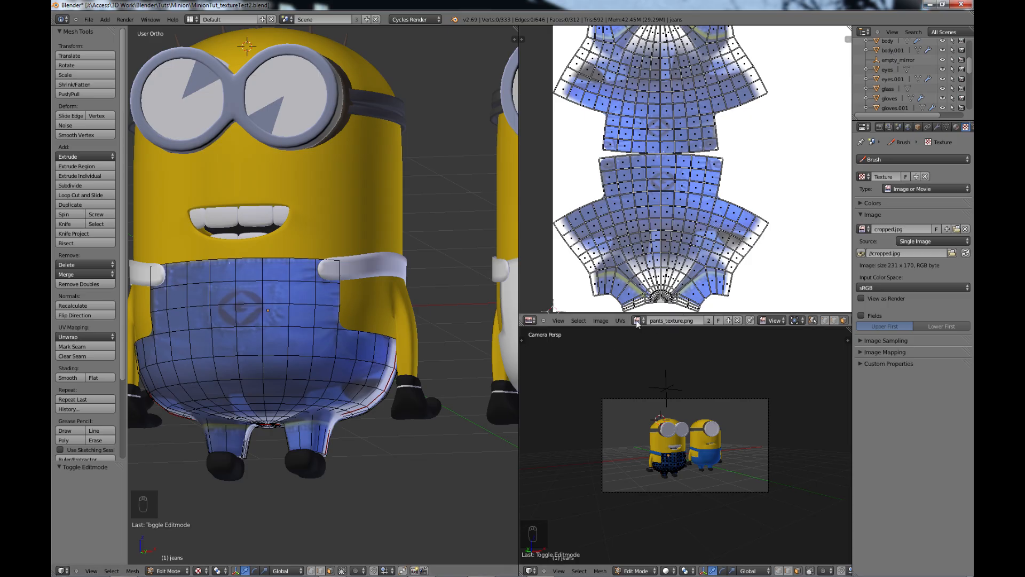
pyautogui.click(600, 321)
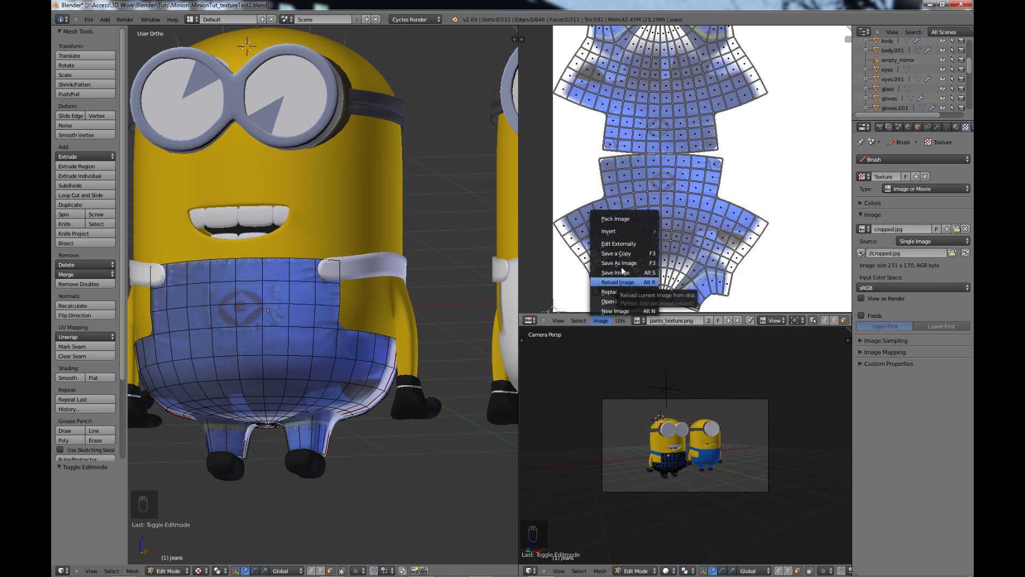
pyautogui.click(619, 302)
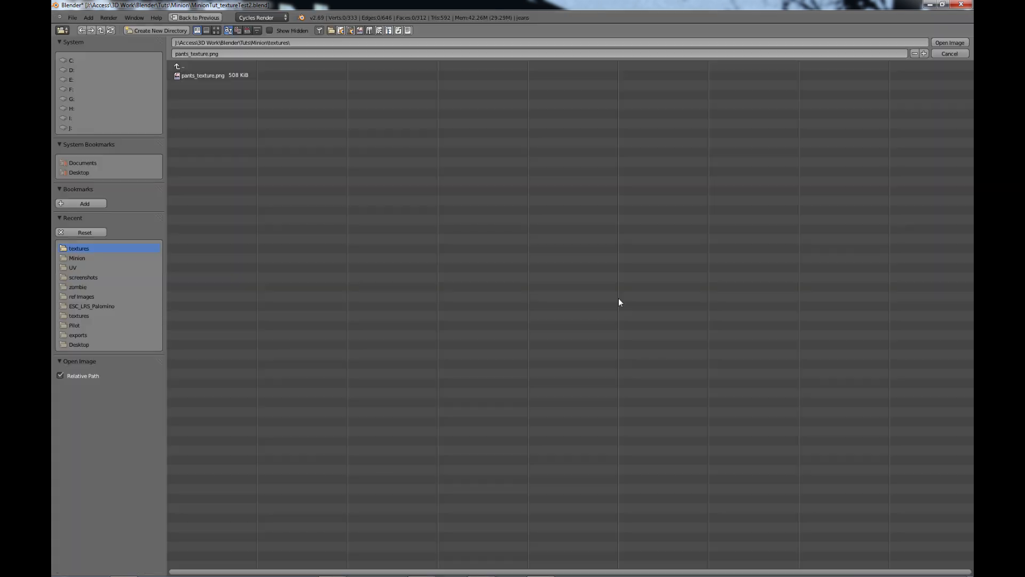
pyautogui.doubleClick(197, 77)
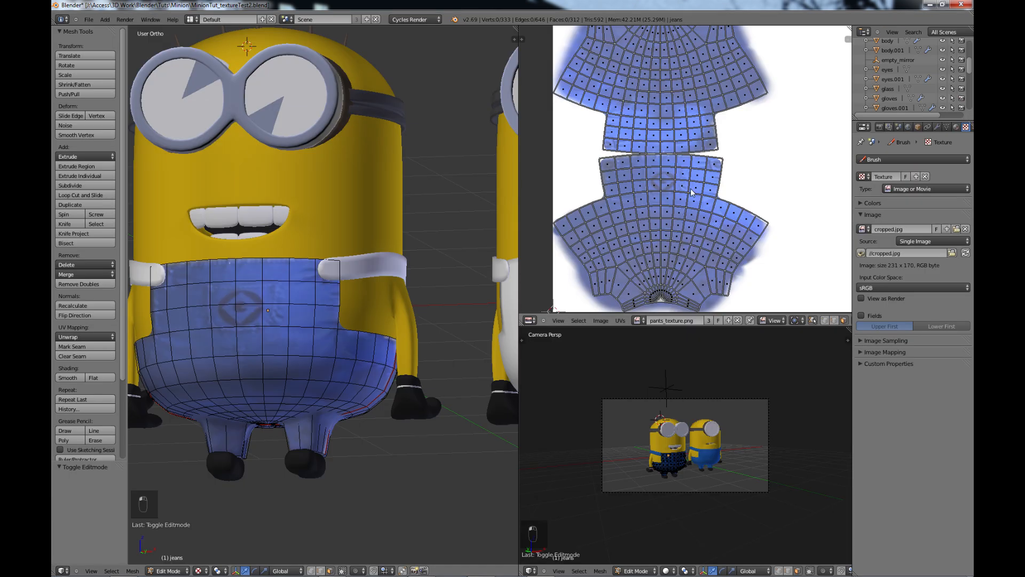
pyautogui.scroll(-1, 691, 193)
pyautogui.moveTo(293, 378); pyautogui.dragTo(337, 373, button='middle')
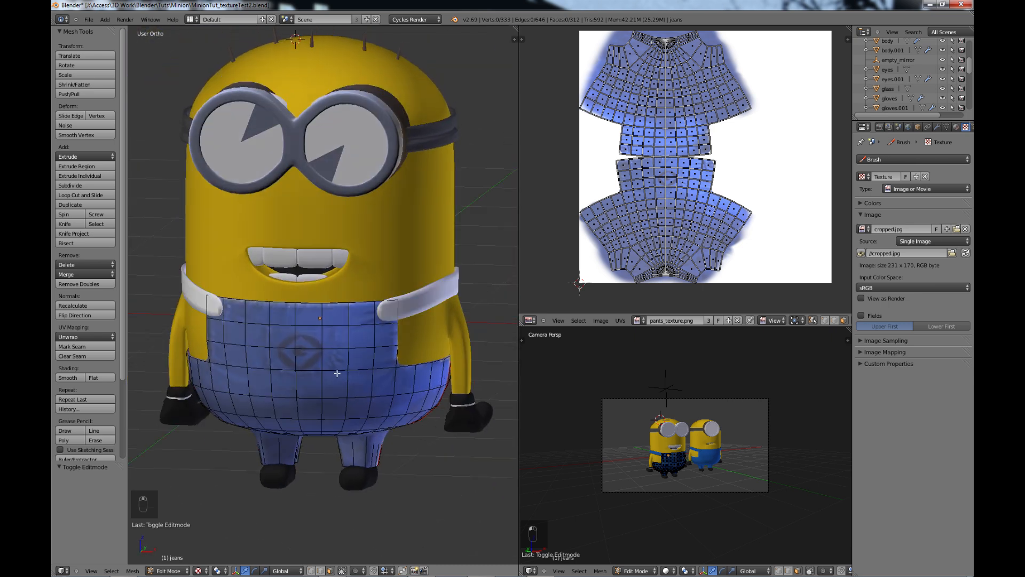
# Save over MinionTut_textureTest2.blend, return the jeans to Object Mode and inspect their denim texture from several angles.
pyautogui.hotkey('ctrl', 's')
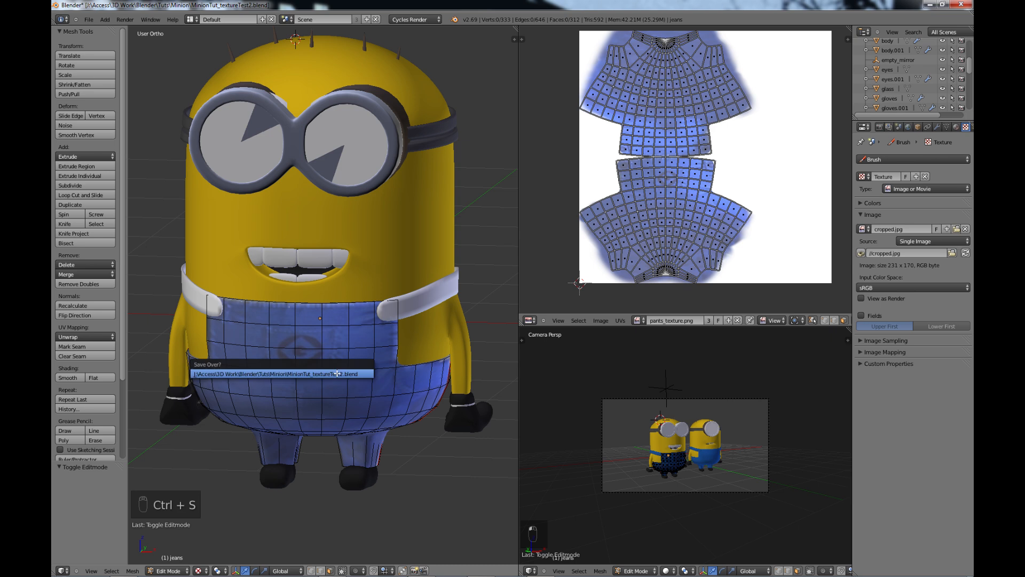
pyautogui.press('Return')
pyautogui.moveTo(337, 373); pyautogui.dragTo(336, 382, button='middle')
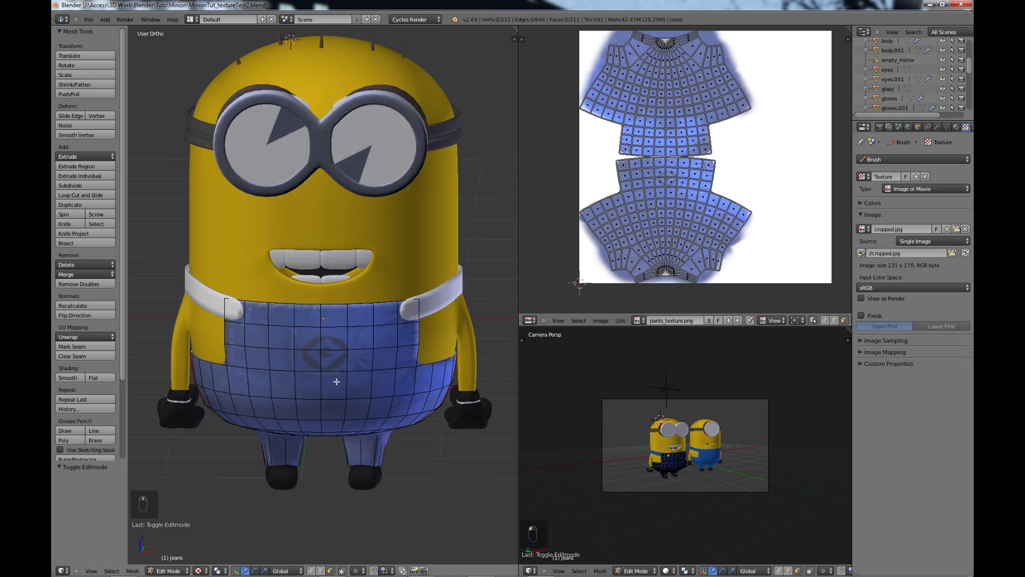
pyautogui.press('Tab')
pyautogui.scroll(-2, 350, 385)
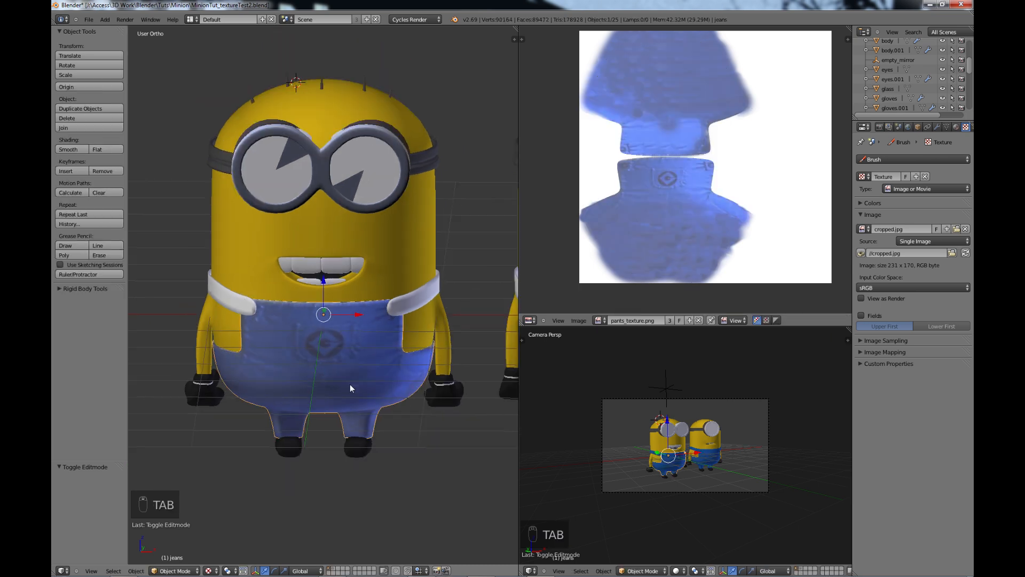
pyautogui.keyDown('shift'); pyautogui.moveTo(338, 400); pyautogui.dragTo(357, 419, button='middle'); pyautogui.keyUp('shift')
pyautogui.moveTo(357, 377); pyautogui.dragTo(359, 316, button='middle')
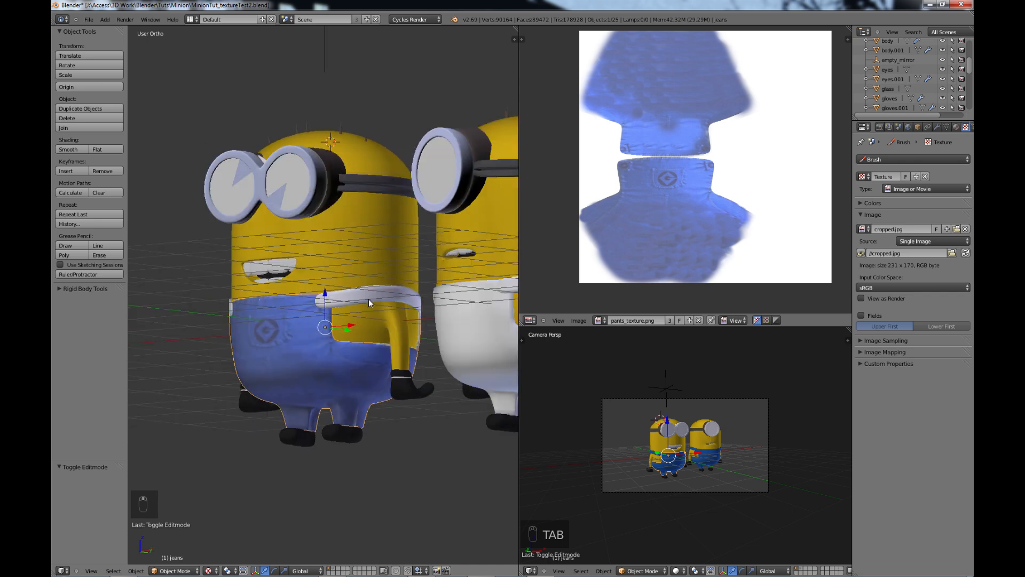
pyautogui.moveTo(315, 357); pyautogui.dragTo(329, 371, button='middle')
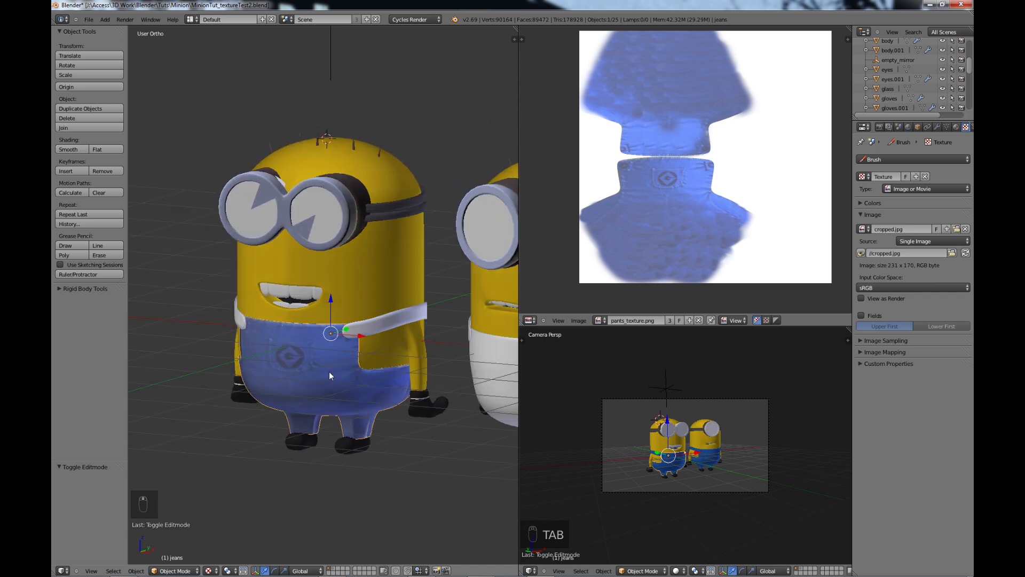
# Select the minion's straps, show their material settings and unlink pants_texture.png from the UV editor.
pyautogui.rightClick(388, 321)
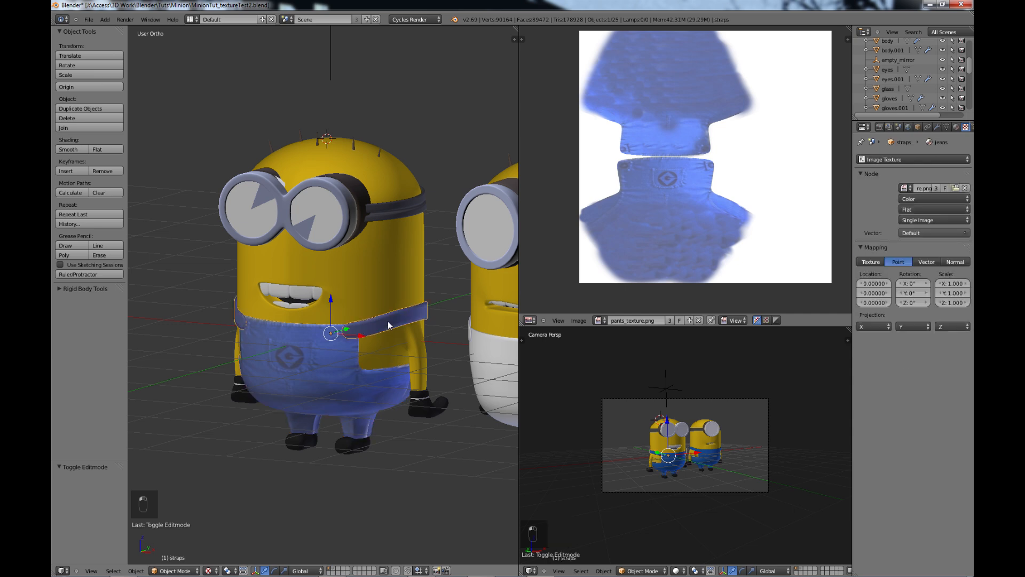
pyautogui.moveTo(389, 338); pyautogui.dragTo(367, 324, button='middle')
pyautogui.press('Tab')
pyautogui.press('Tab')
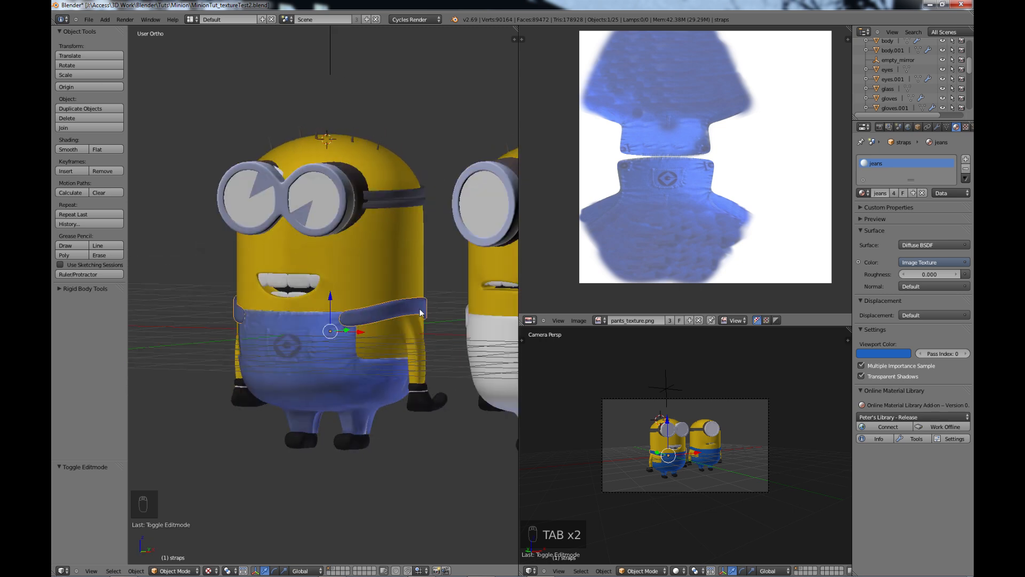
pyautogui.moveTo(302, 357); pyautogui.dragTo(326, 383, button='middle')
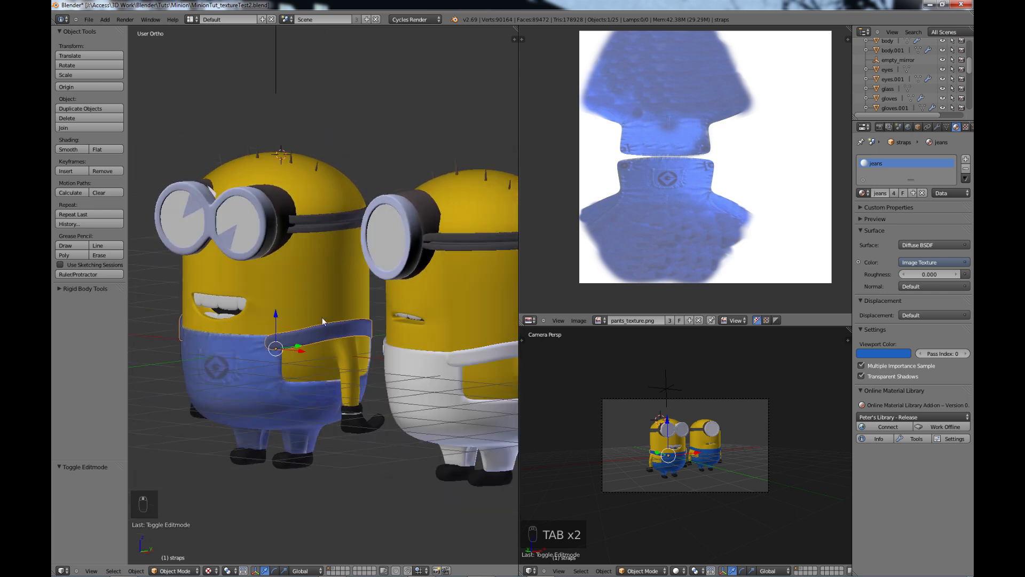
pyautogui.click(698, 319)
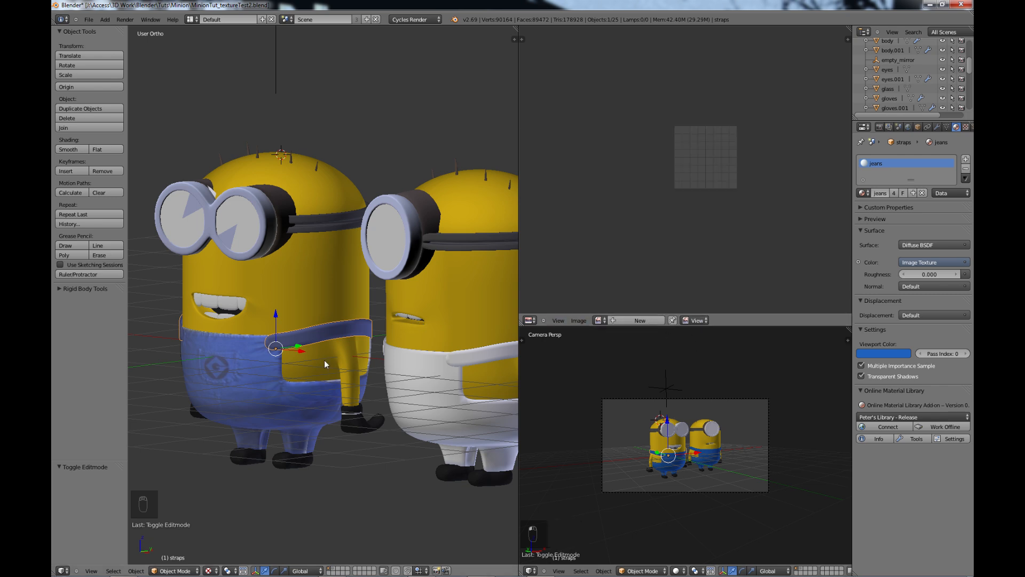
# Enter Edit Mode on the straps and unwrap all their faces with the standard Unwrap.
pyautogui.press('Tab')
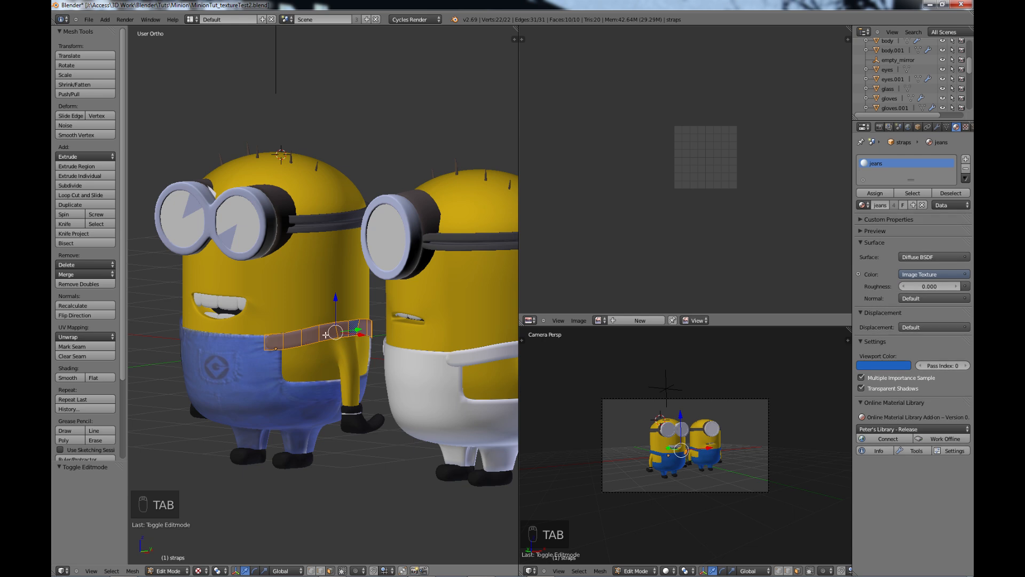
pyautogui.press('u')
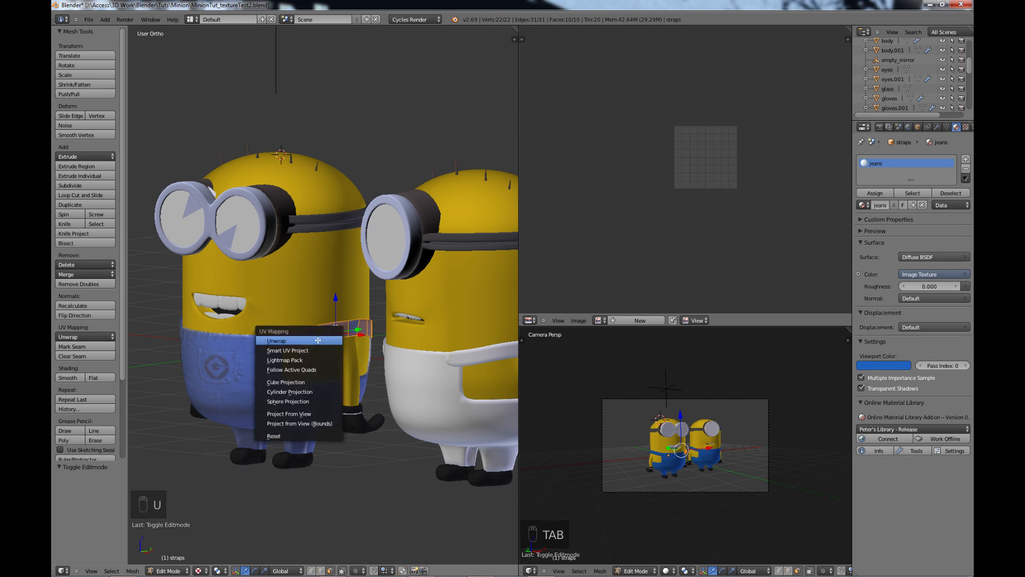
pyautogui.click(317, 340)
pyautogui.scroll(5, 719, 220)
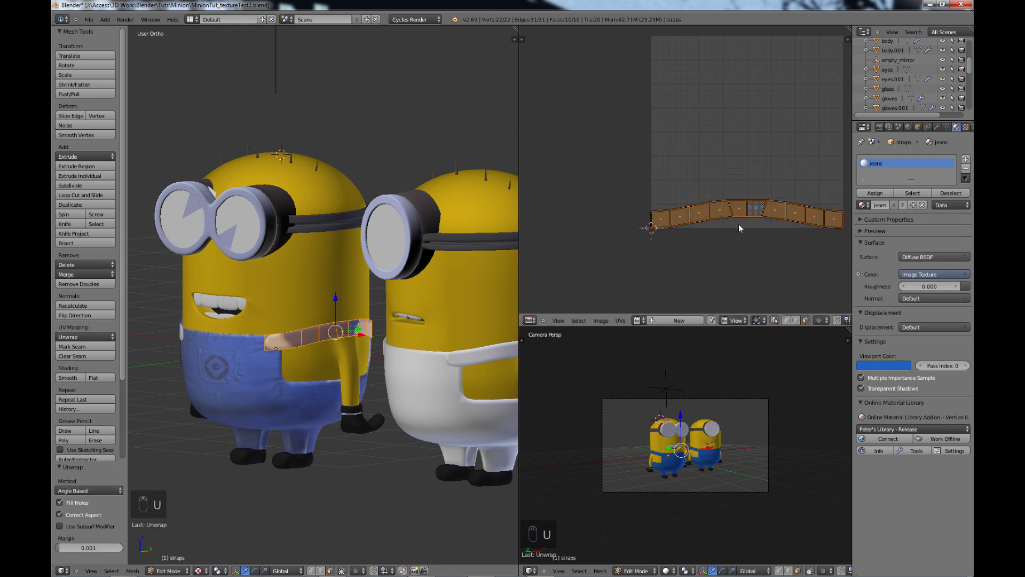
pyautogui.moveTo(652, 238); pyautogui.dragTo(668, 249, button='middle')
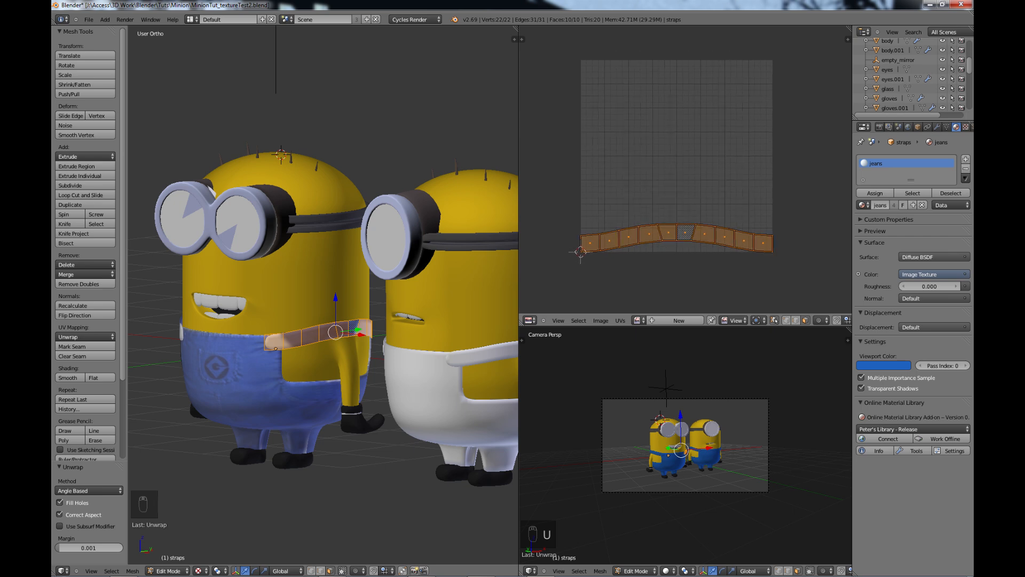
# Maximise the UV editor and straighten the strap's upper row of UV vertices by scaling it to 0 along Y.
pyautogui.hotkey('shift', 'space')
pyautogui.scroll(2, 614, 390)
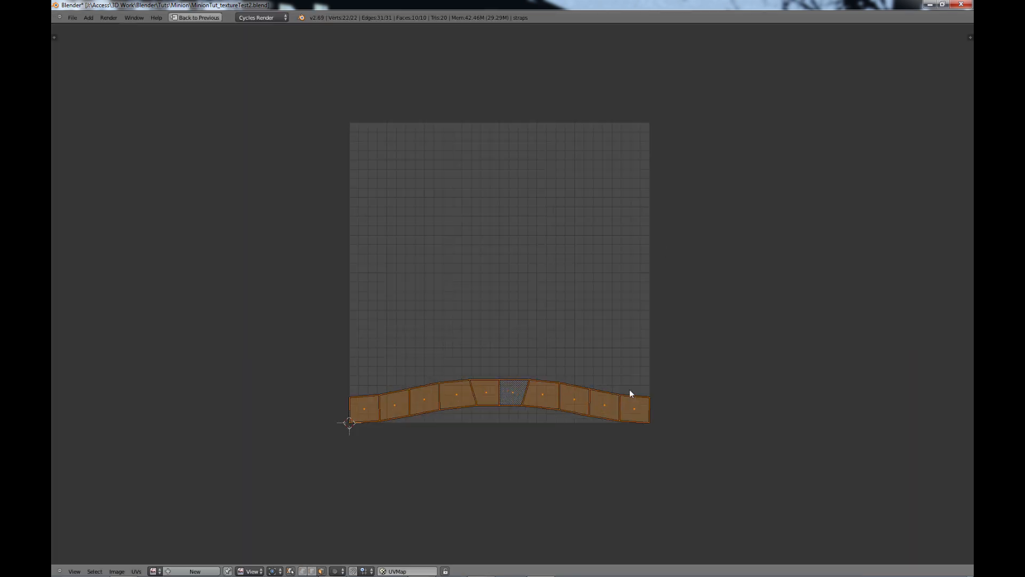
pyautogui.moveTo(629, 394); pyautogui.dragTo(573, 315, button='middle')
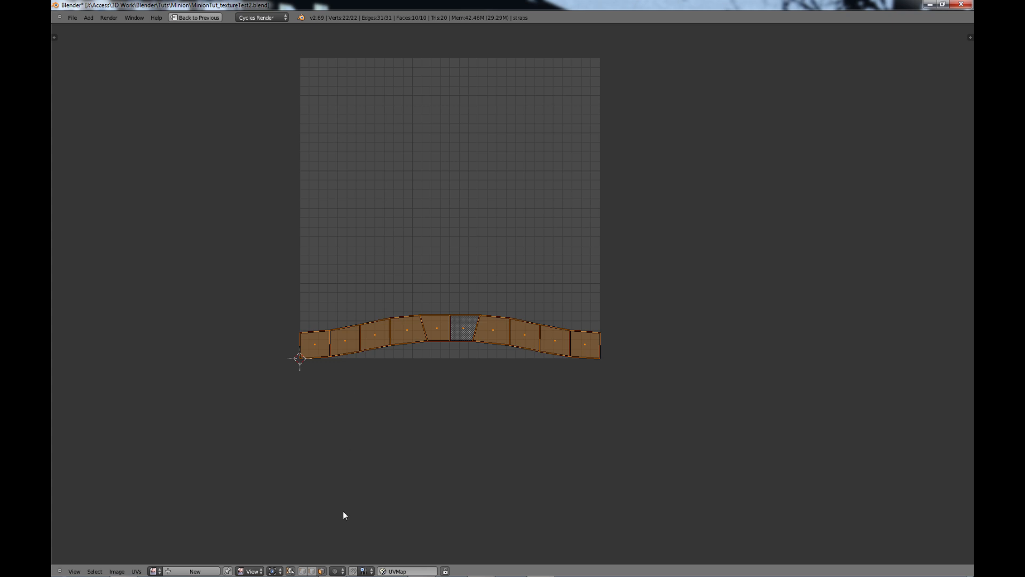
pyautogui.click(302, 571)
pyautogui.press('a')
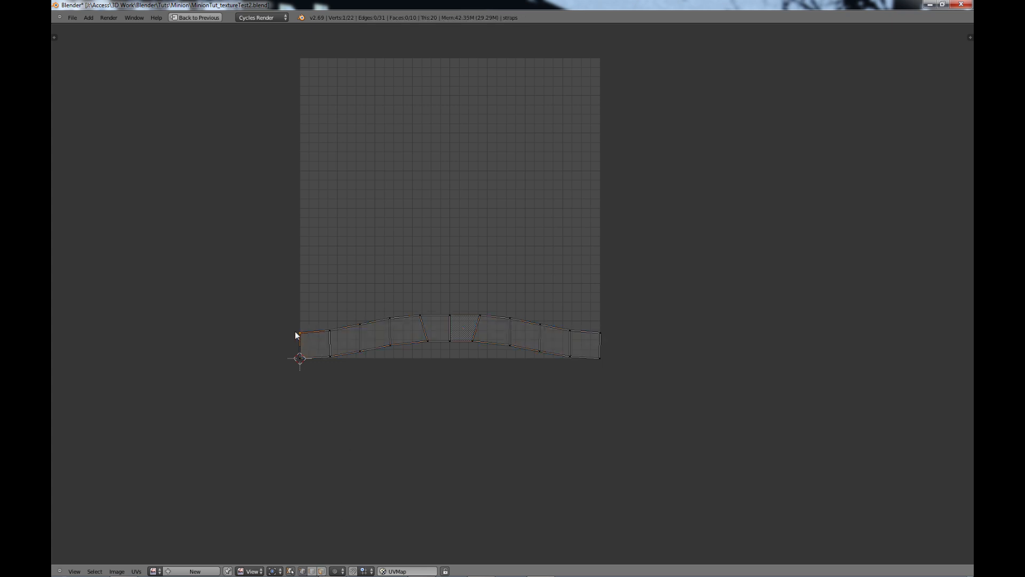
pyautogui.press('c')
pyautogui.moveTo(295, 332)
pyautogui.mouseDown()
pyautogui.moveTo(451, 315)
pyautogui.moveTo(610, 340)
pyautogui.mouseUp()
pyautogui.write('y')
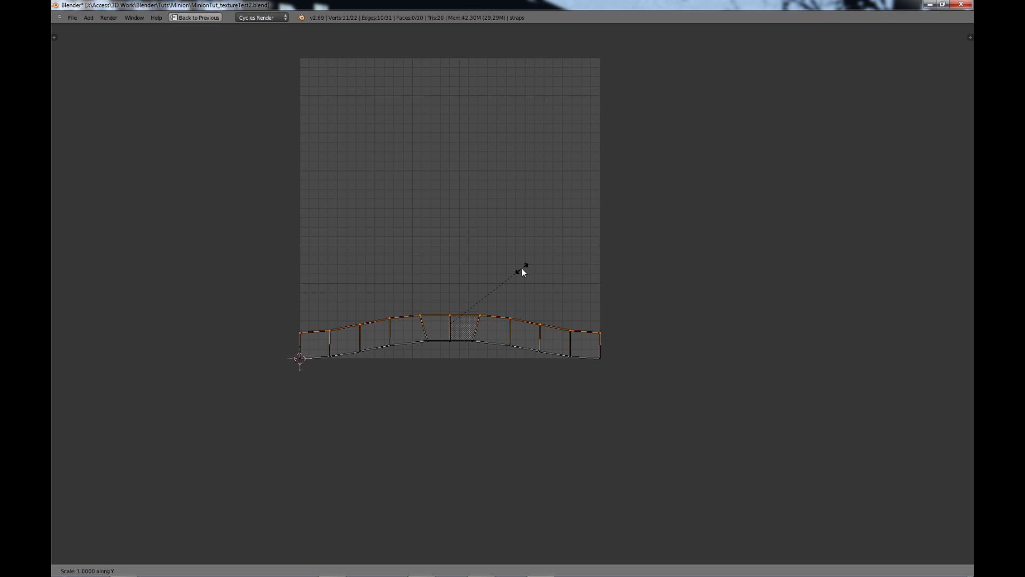
pyautogui.write('0')
pyautogui.press('Return')
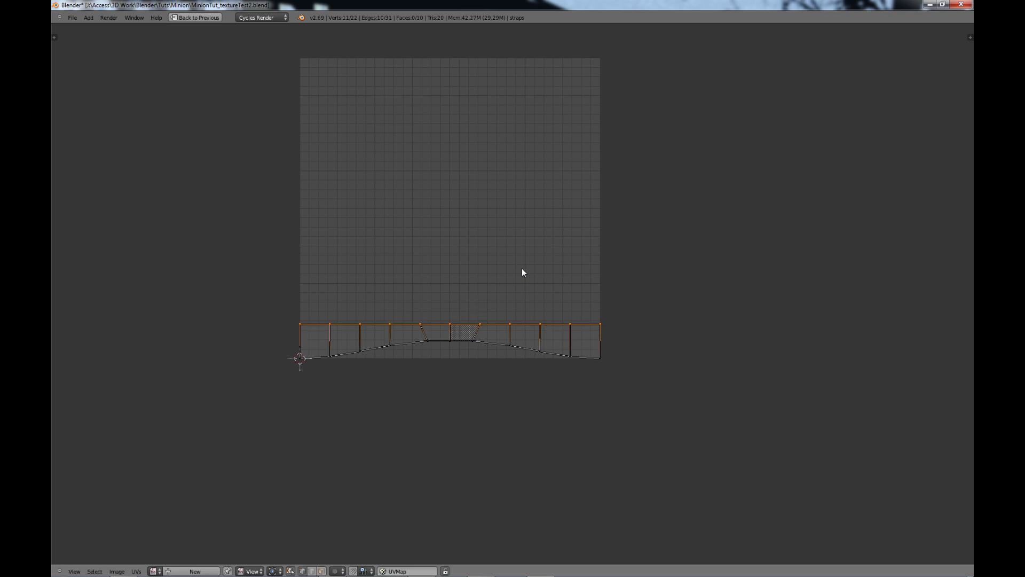
# Straighten the strap's lower row of UV vertices by scaling it to 0 along Y.
pyautogui.press('a')
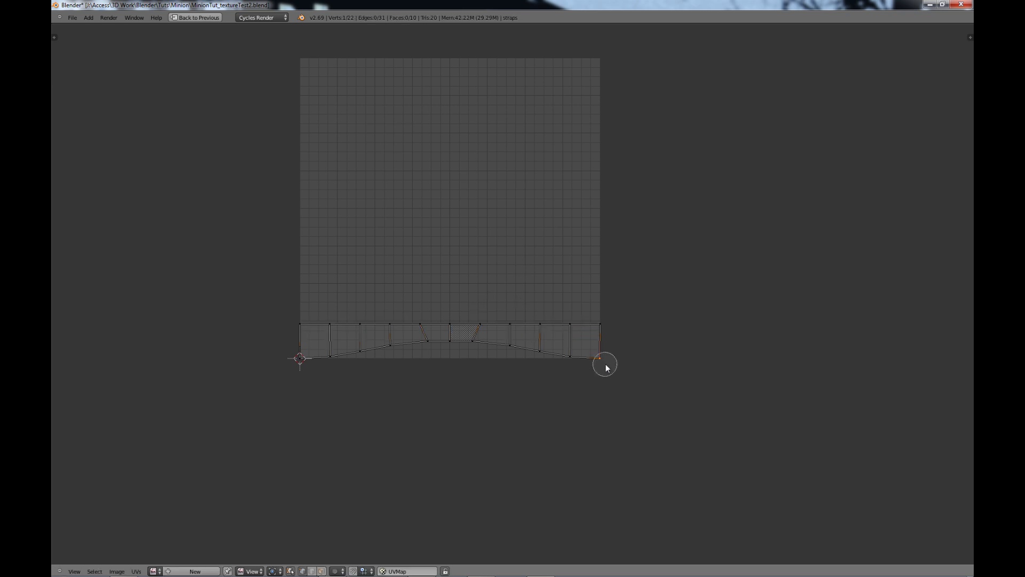
pyautogui.press('c')
pyautogui.moveTo(604, 361)
pyautogui.mouseDown()
pyautogui.moveTo(367, 350)
pyautogui.moveTo(293, 363)
pyautogui.mouseUp()
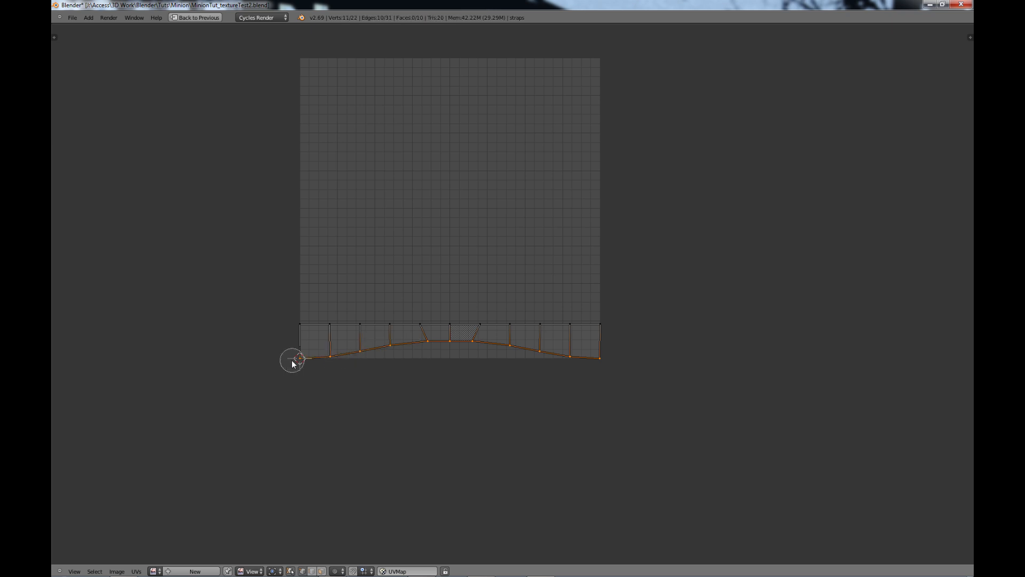
pyautogui.press('s')
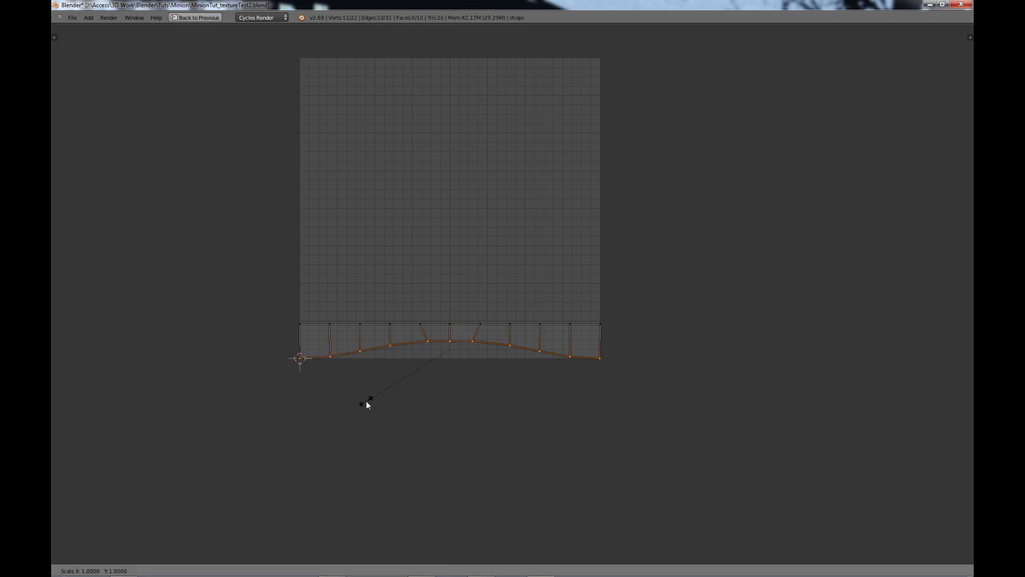
pyautogui.press('y')
pyautogui.press('0')
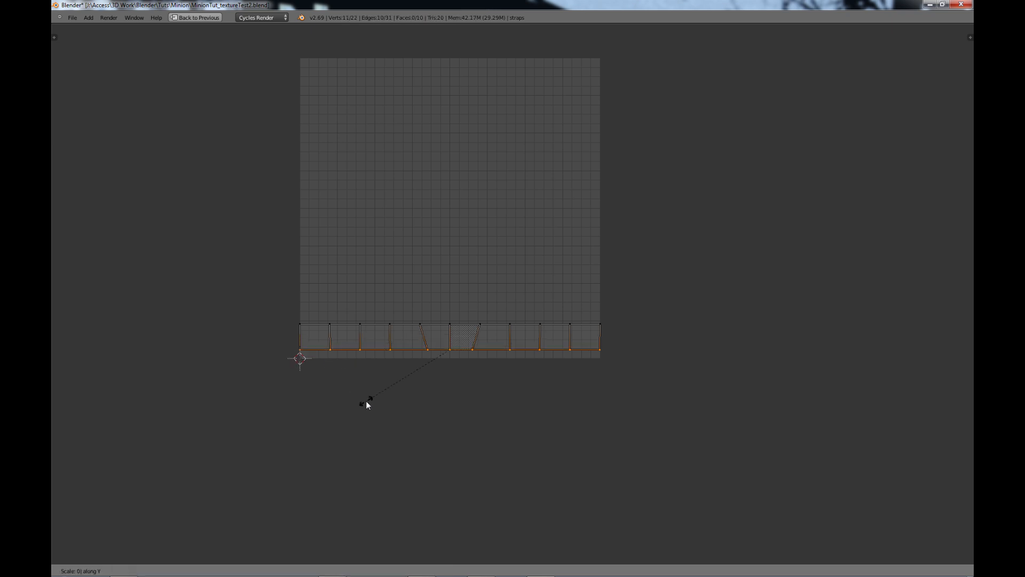
pyautogui.press('Return')
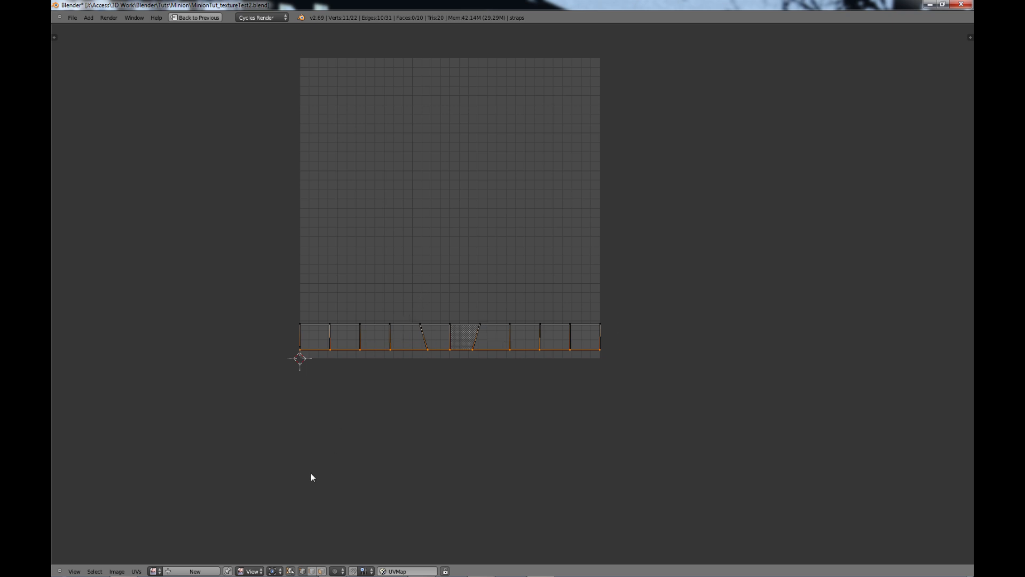
# Export the strap's UV layout as a 1024 × 1024 PNG named straps into the UV folder.
pyautogui.click(136, 570)
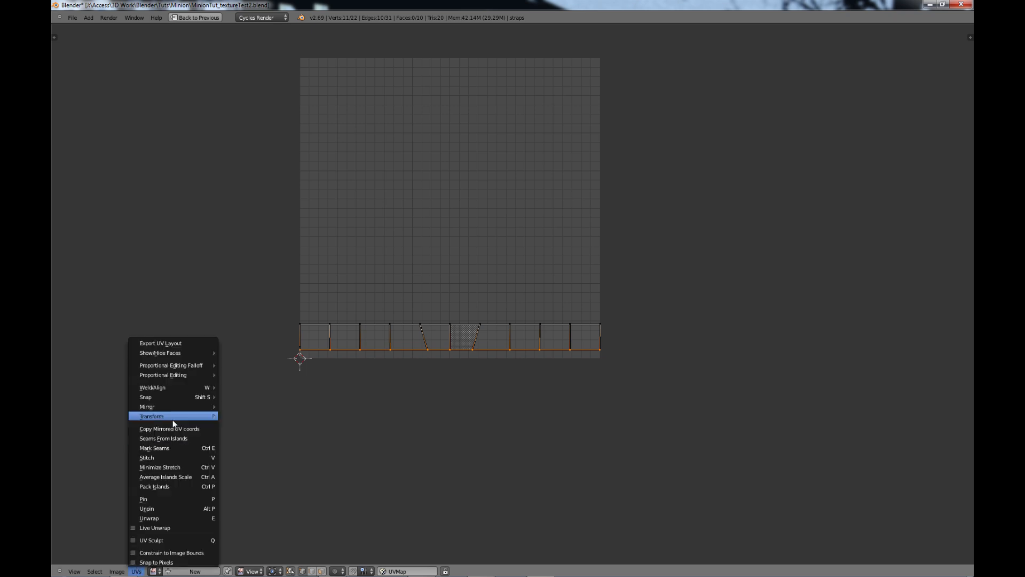
pyautogui.click(194, 343)
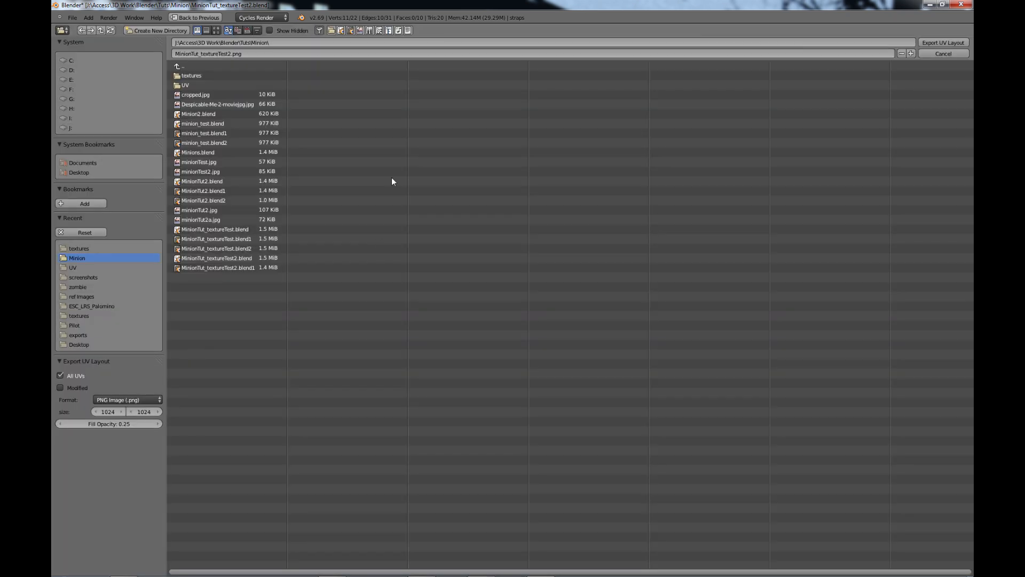
pyautogui.click(185, 85)
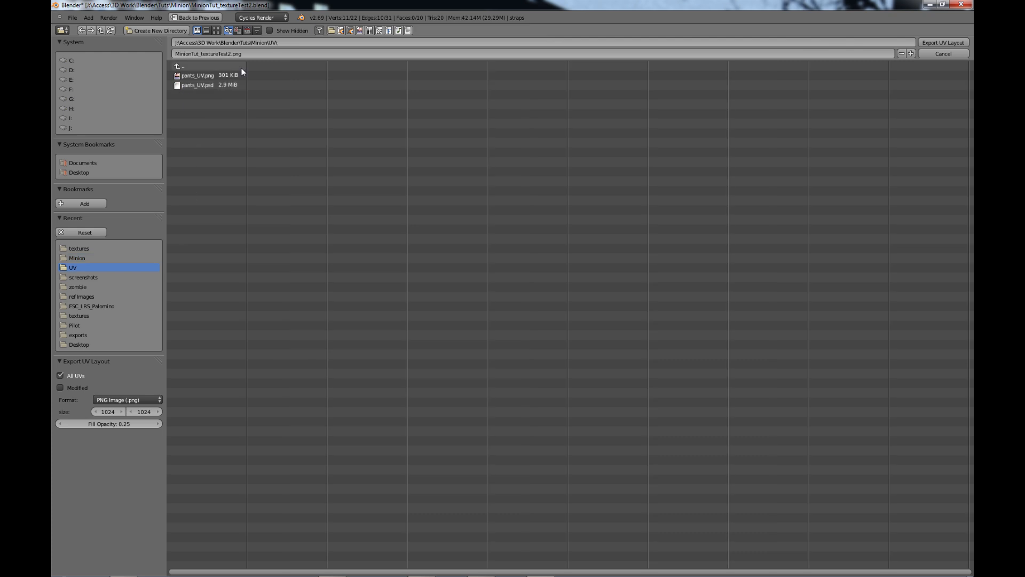
pyautogui.click(219, 54)
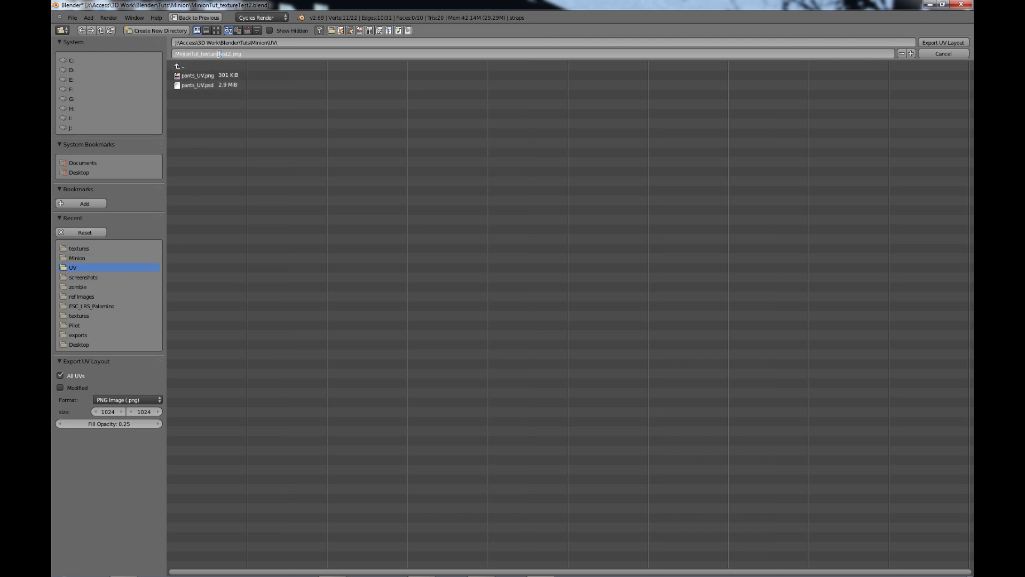
pyautogui.moveTo(218, 54); pyautogui.dragTo(167, 59)
pyautogui.press('Delete')
pyautogui.press('Delete')
pyautogui.press('Delete')
pyautogui.press('Delete')
pyautogui.press('Delete')
pyautogui.write('straps')
pyautogui.press('Return')
pyautogui.click(938, 43)
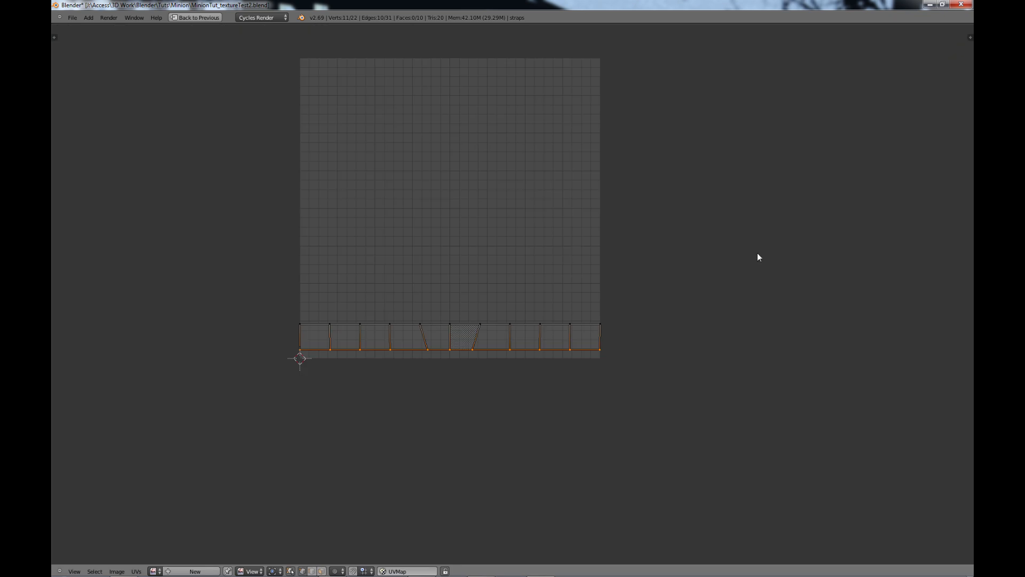
# Restore the full layout, return to Object Mode and replace the straps' jeans material with a new material named straps.
pyautogui.hotkey('ctrl', 'Up')
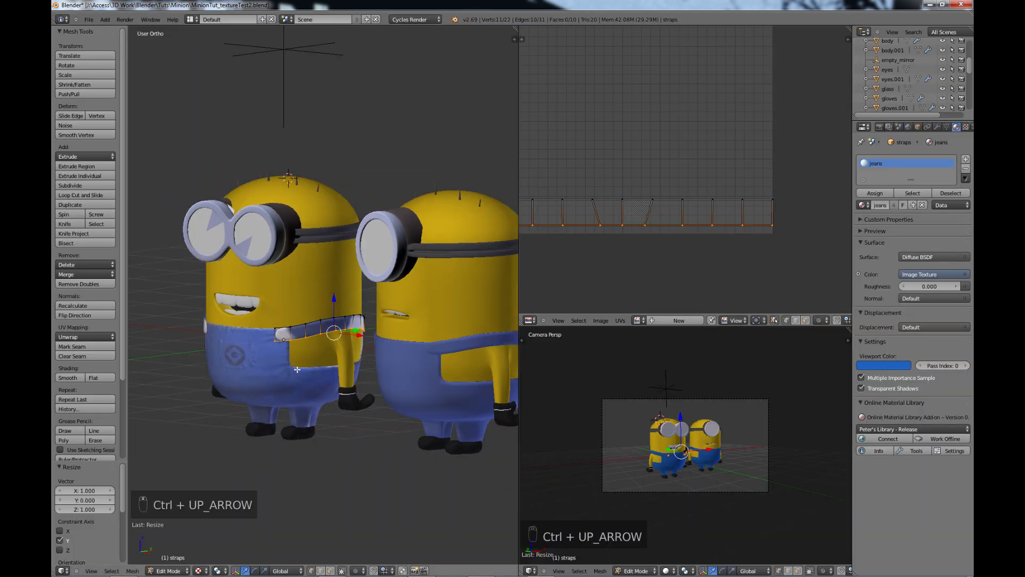
pyautogui.moveTo(293, 366); pyautogui.dragTo(298, 367, button='middle')
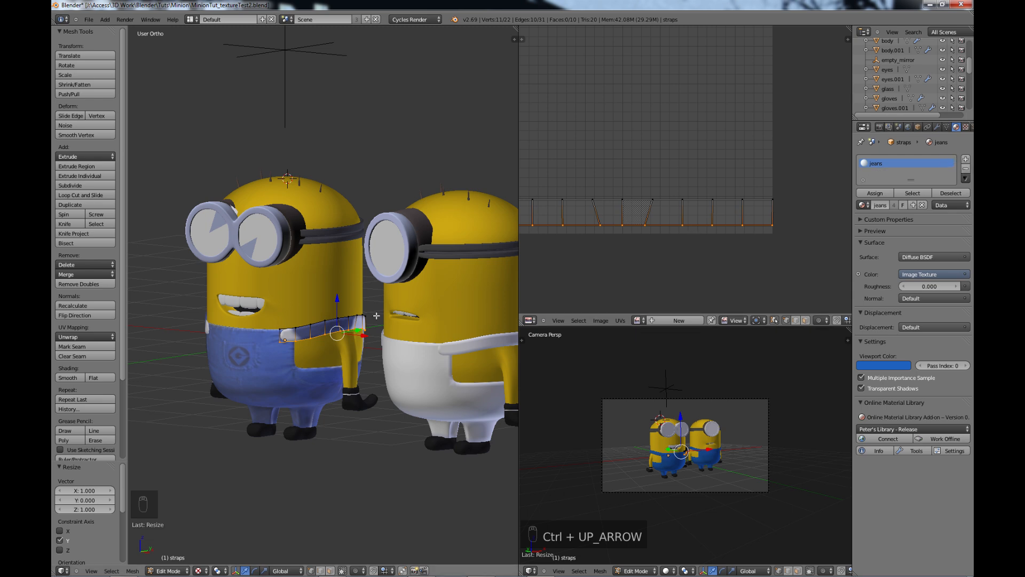
pyautogui.press('Tab')
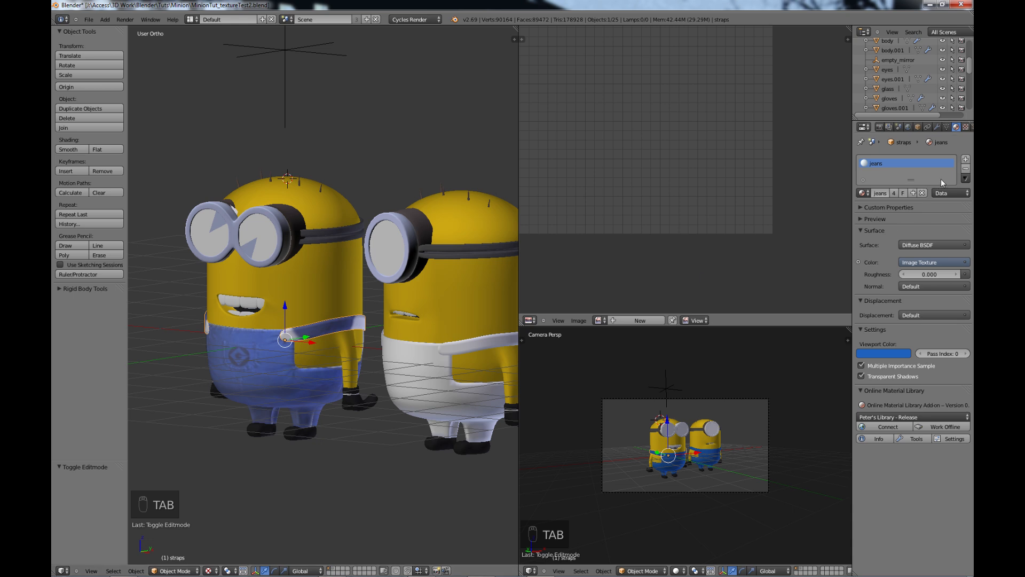
pyautogui.click(965, 160)
pyautogui.click(884, 193)
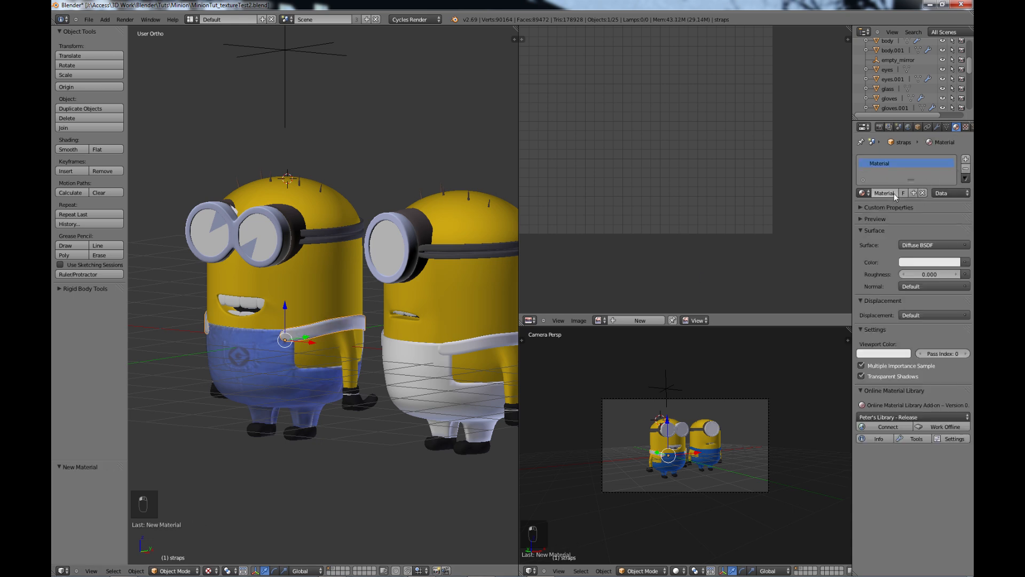
pyautogui.click(883, 192)
pyautogui.write('straps')
pyautogui.press('Return')
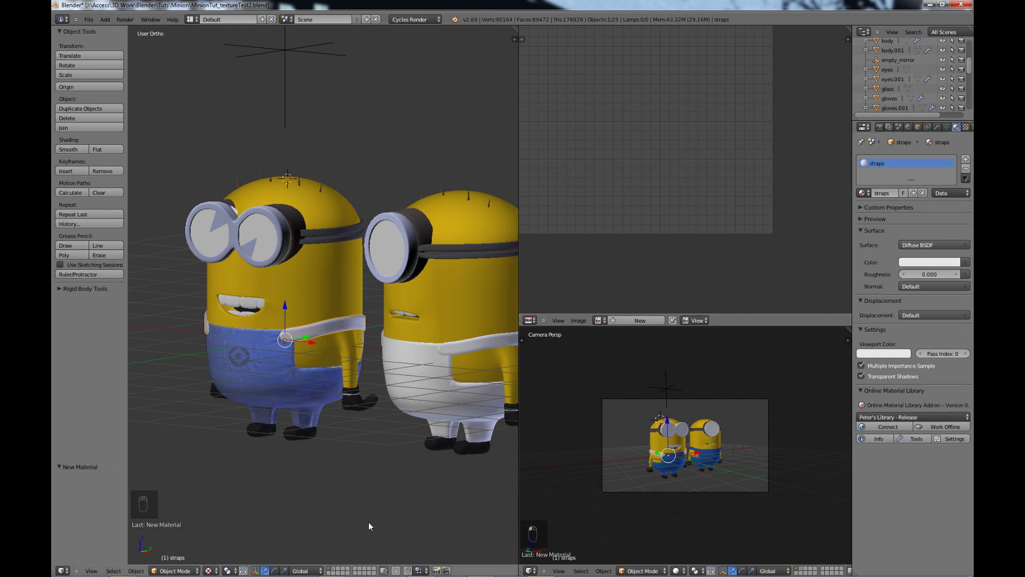
# Switch to Photoshop and open straps.png from the UV folder.
pyautogui.moveTo(381, 574)
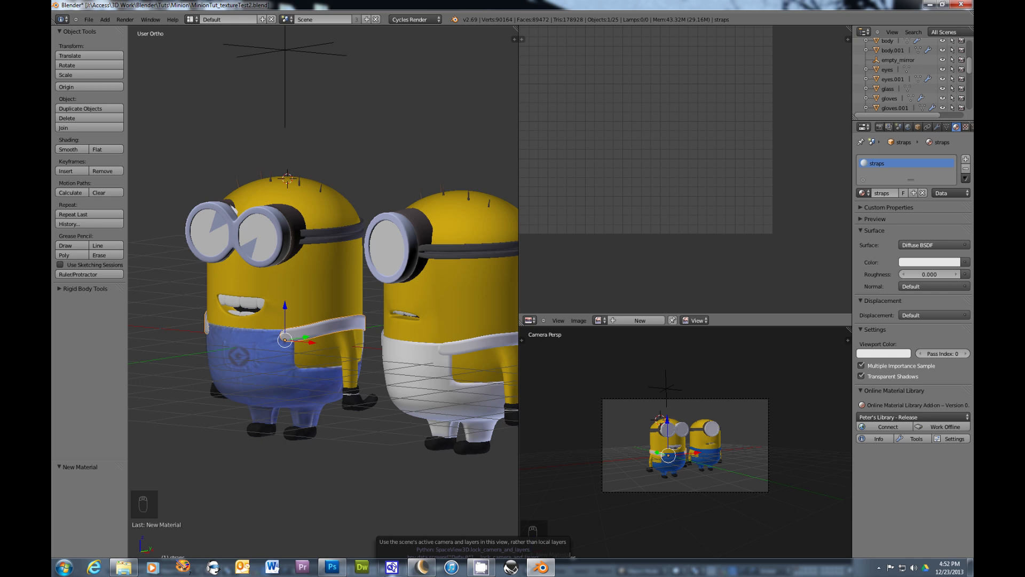
pyautogui.click(332, 567)
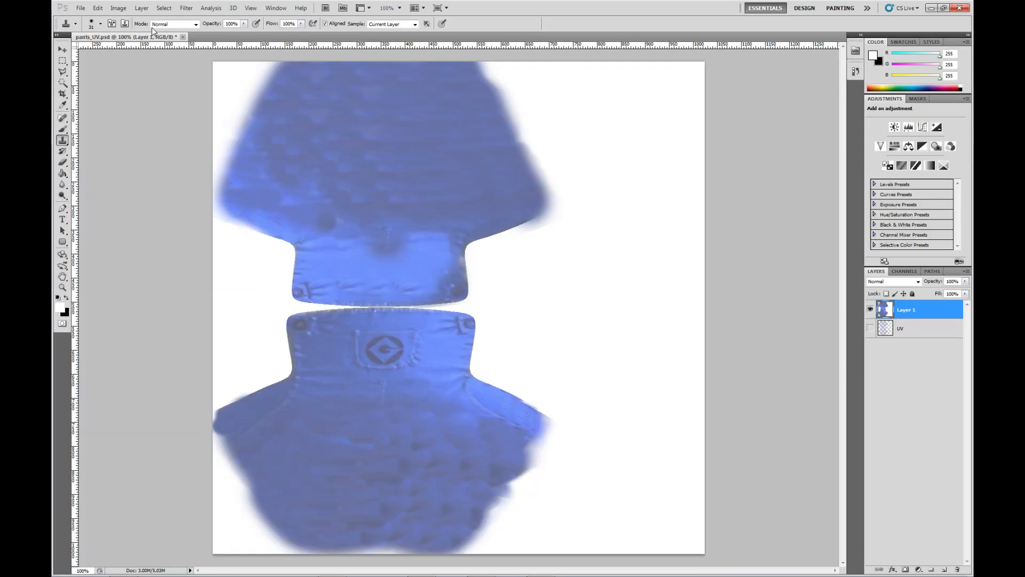
pyautogui.click(80, 8)
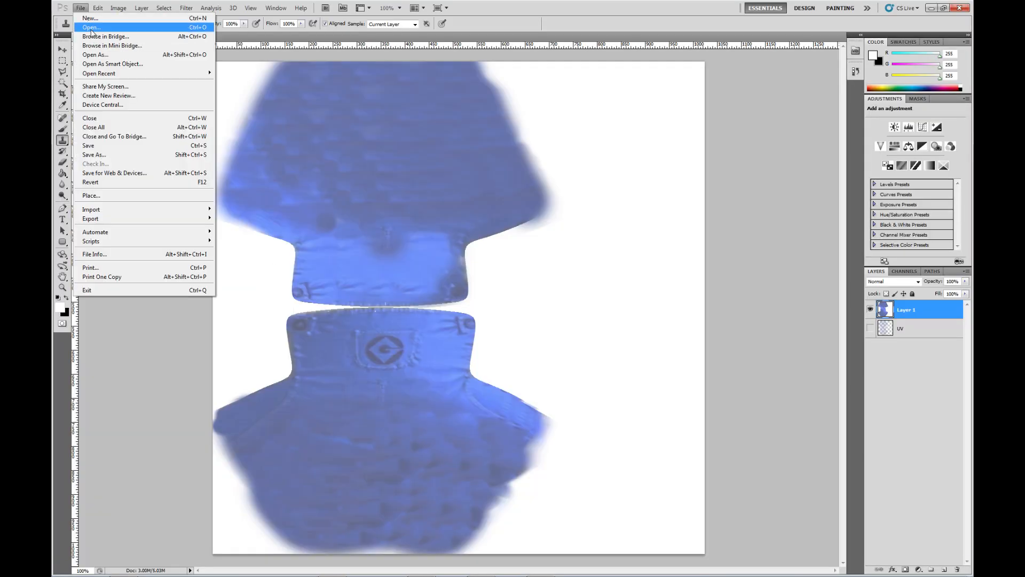
pyautogui.click(91, 27)
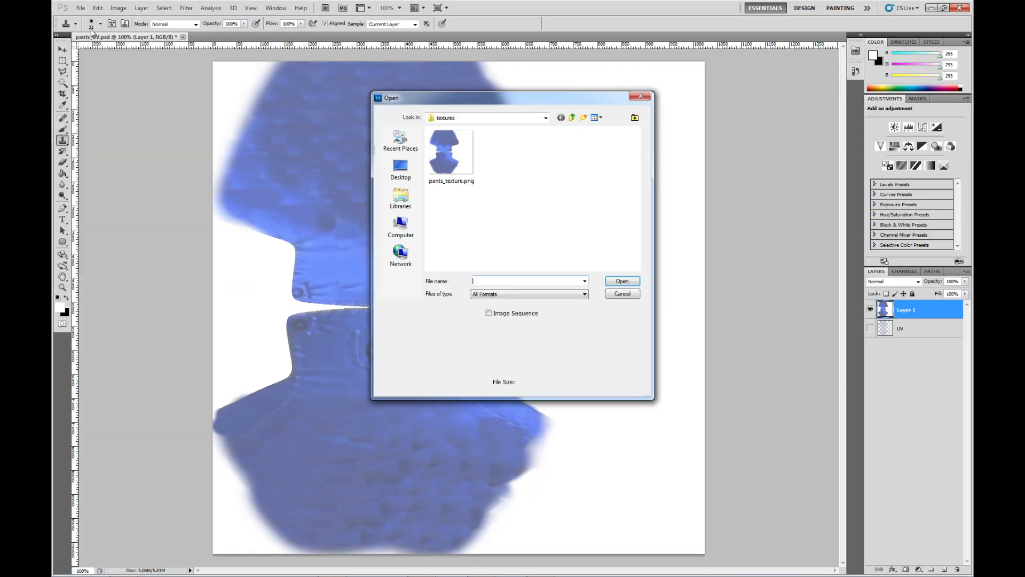
pyautogui.click(571, 118)
pyautogui.doubleClick(472, 160)
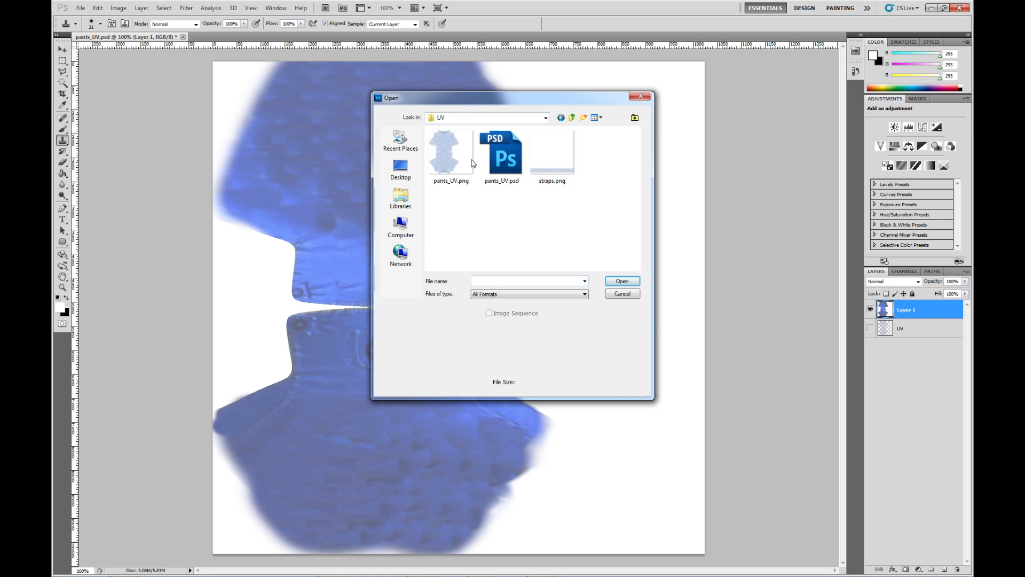
pyautogui.doubleClick(545, 159)
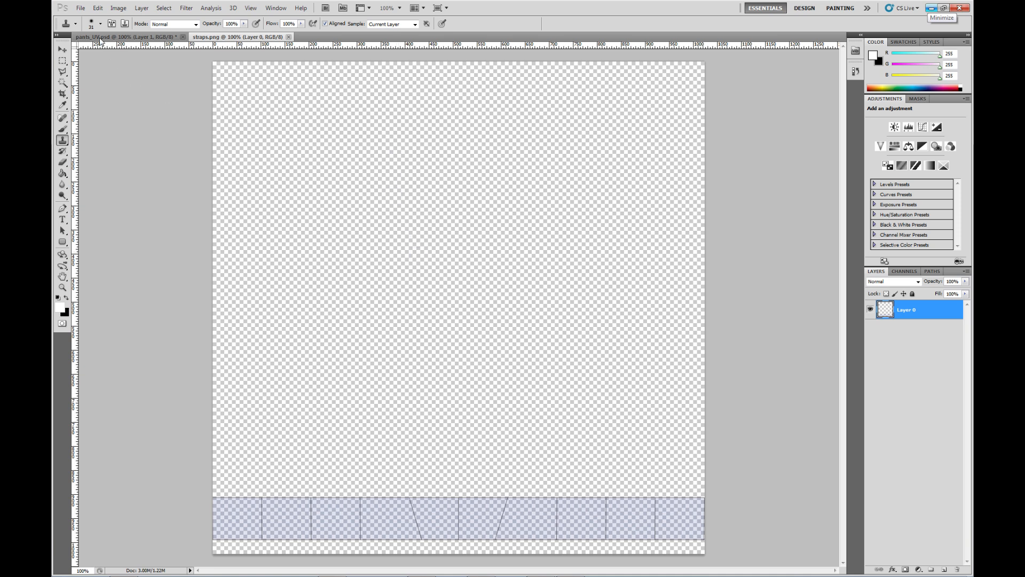
# Open the denim photo jeans.jpg from the Minion folder.
pyautogui.click(80, 7)
pyautogui.click(95, 27)
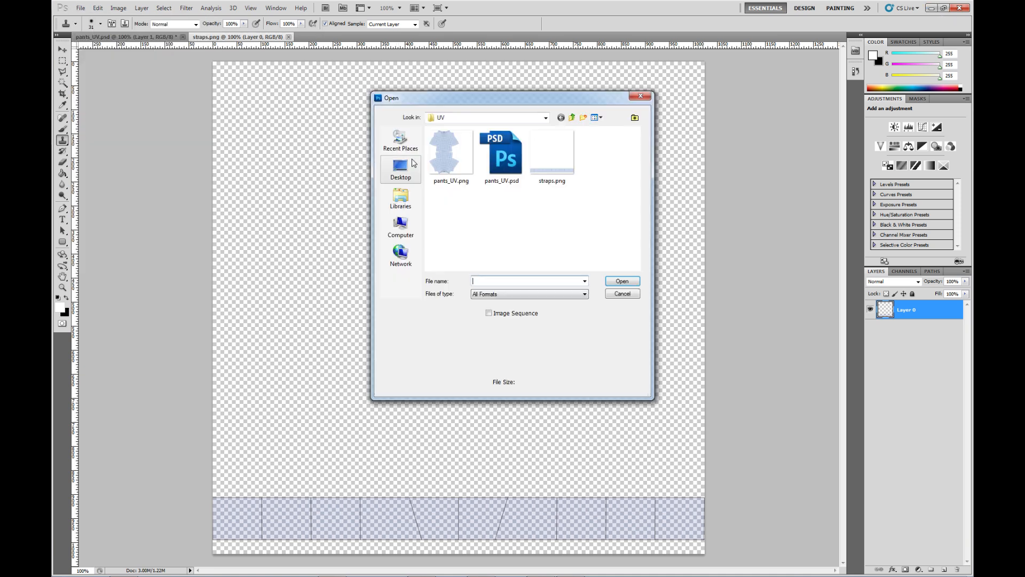
pyautogui.click(572, 118)
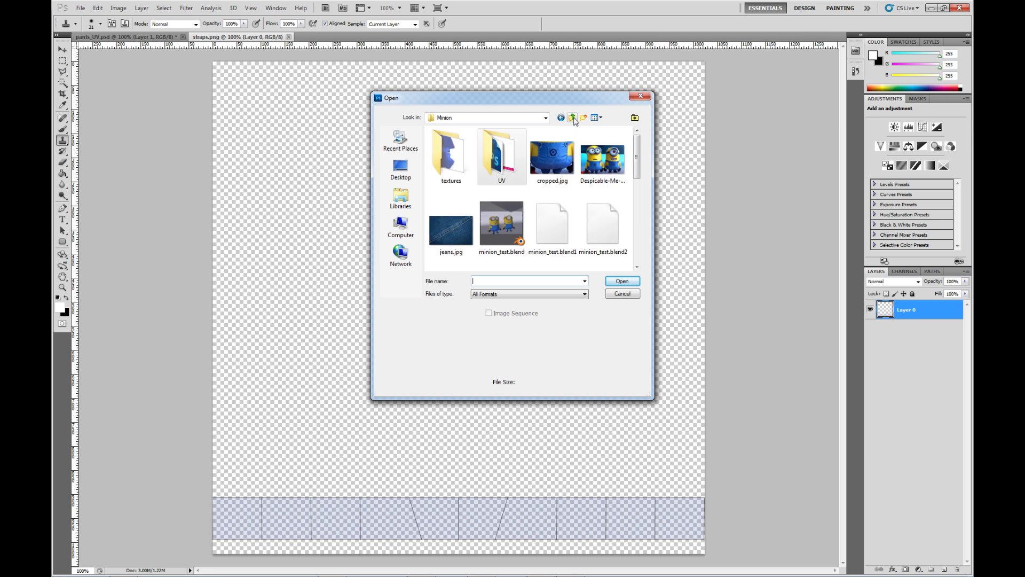
pyautogui.click(451, 227)
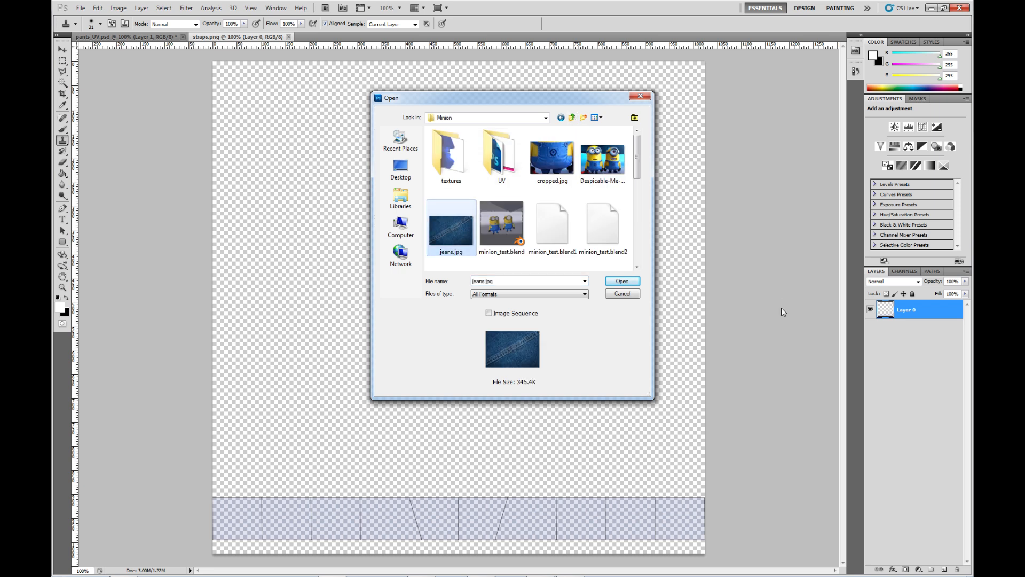
pyautogui.click(622, 282)
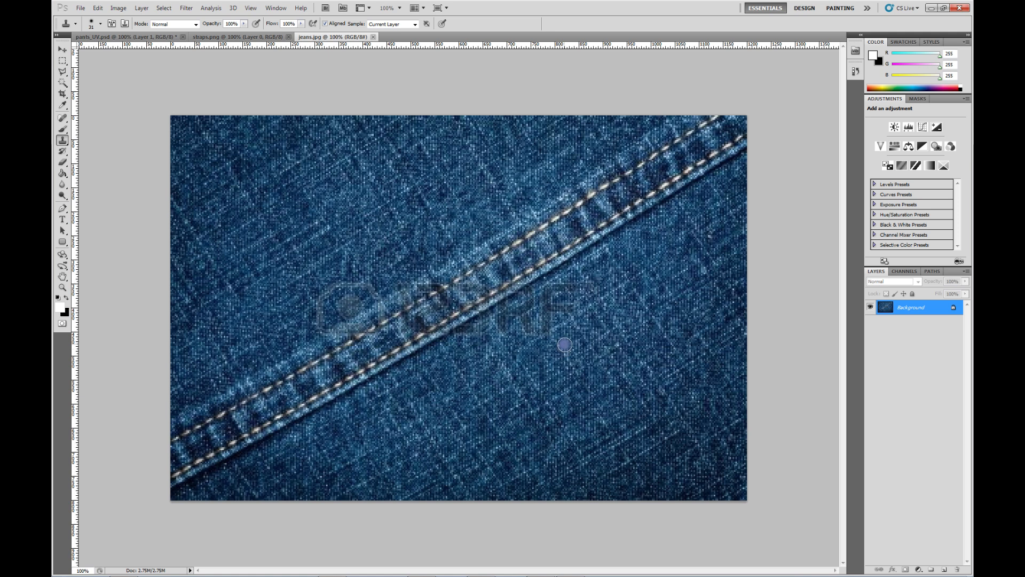
# Copy the entire jeans.jpg image and paste it as a new layer into straps.png.
pyautogui.hotkey('ctrl', 'a')
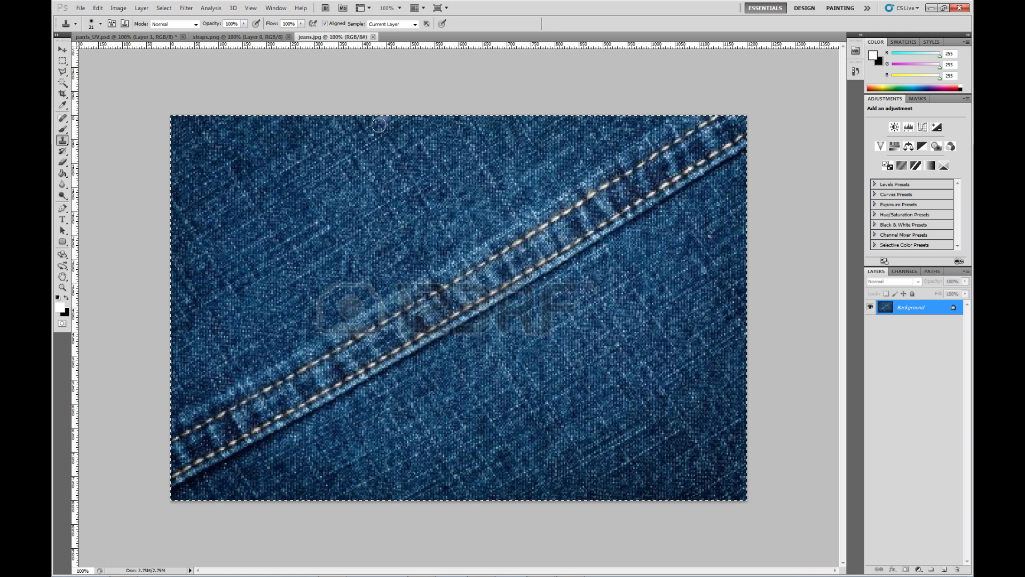
pyautogui.click(231, 37)
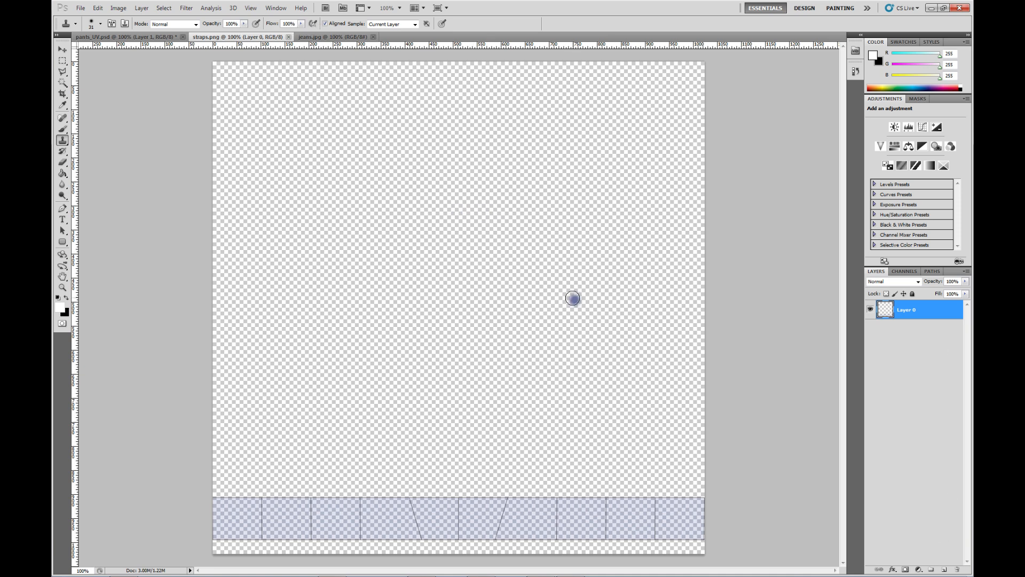
pyautogui.hotkey('ctrl', 'v')
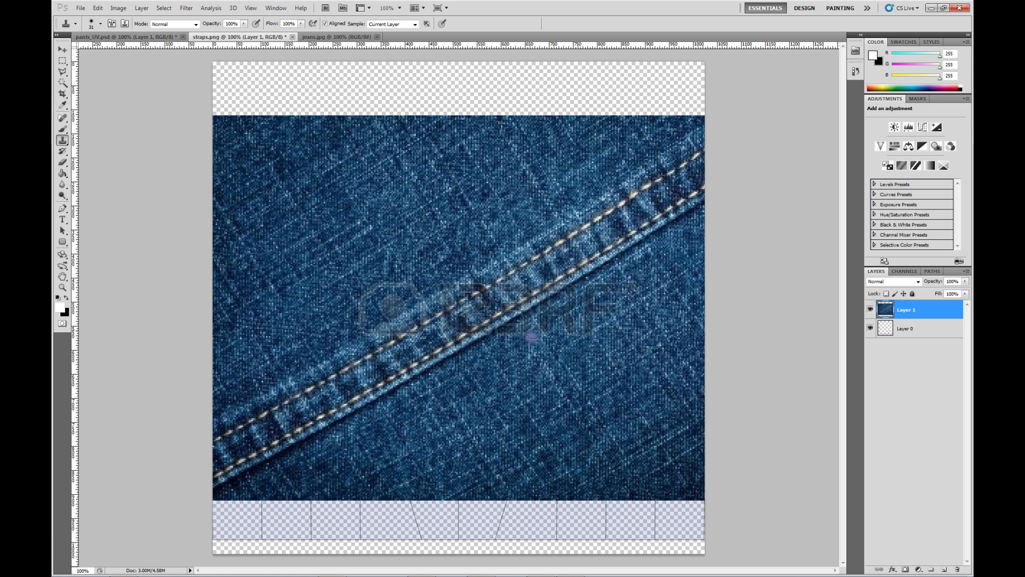
# Scale the pasted denim to about 39%, rotate it about 28° and place it above the strap layout, applying the transformation.
pyautogui.click(62, 50)
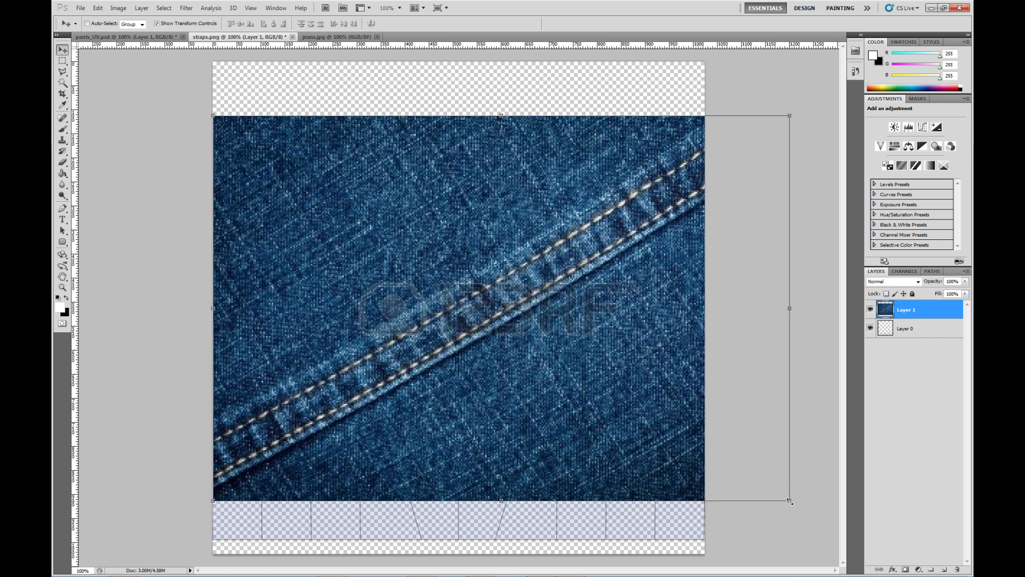
pyautogui.moveTo(790, 501); pyautogui.dragTo(577, 348)
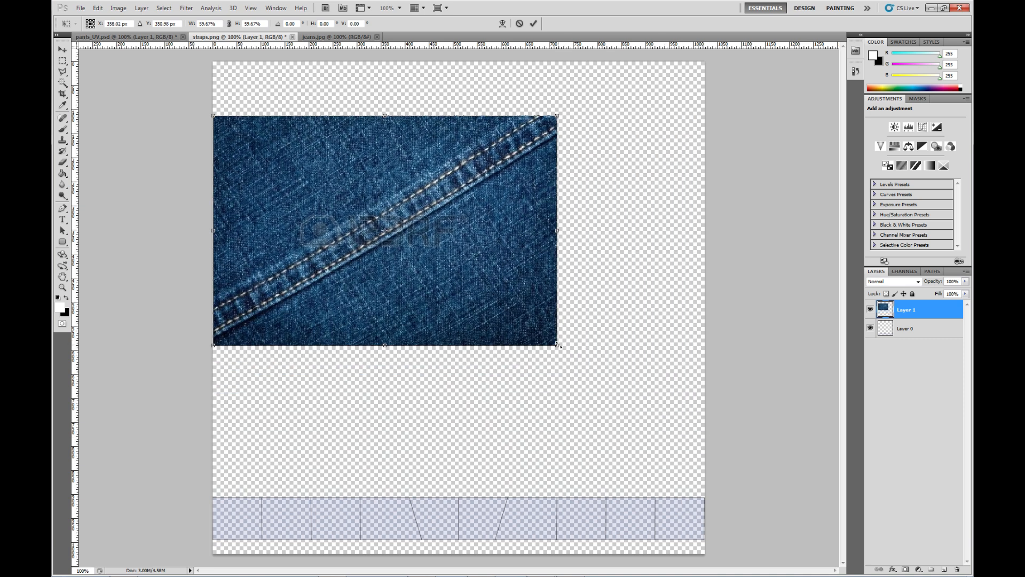
pyautogui.moveTo(554, 342); pyautogui.dragTo(390, 310)
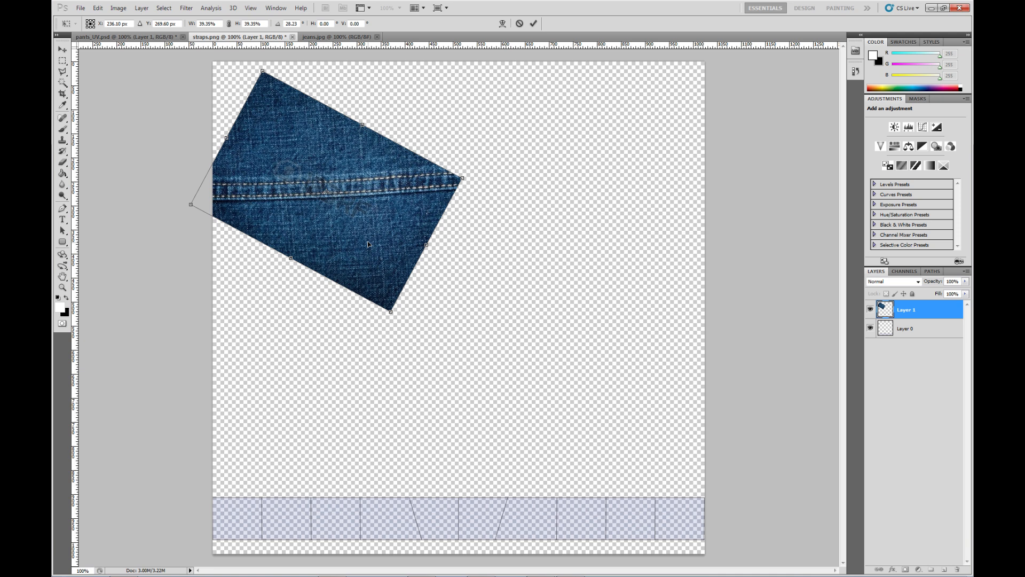
pyautogui.moveTo(368, 244); pyautogui.dragTo(447, 376)
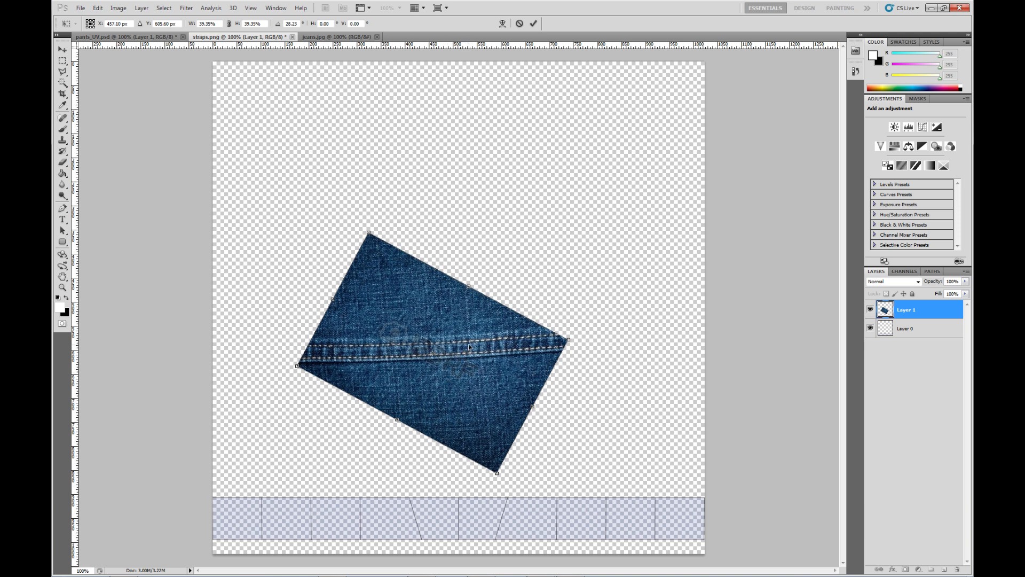
pyautogui.click(63, 140)
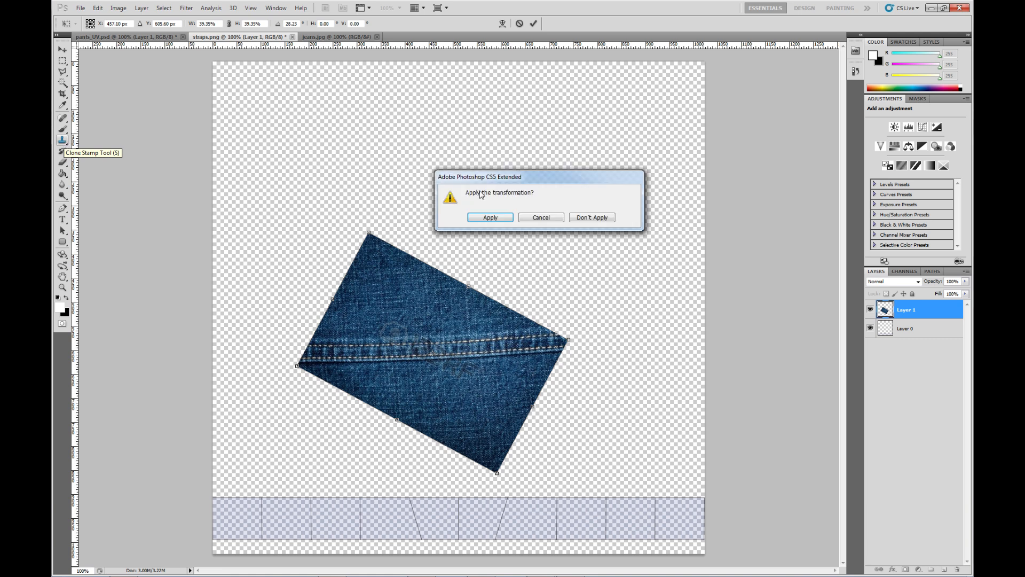
pyautogui.click(489, 218)
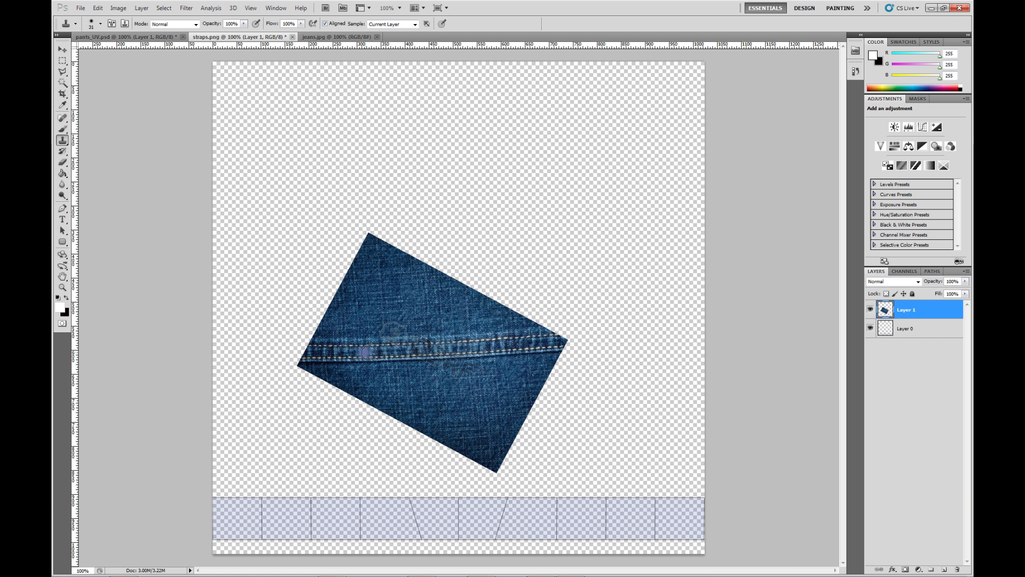
# Set the Clone Stamp brush to 96 px and clone the stitched seam along the left half of the strap layout.
pyautogui.rightClick(625, 345)
pyautogui.moveTo(654, 366)
pyautogui.mouseDown()
pyautogui.moveTo(682, 366)
pyautogui.moveTo(667, 382)
pyautogui.moveTo(688, 382)
pyautogui.mouseUp()
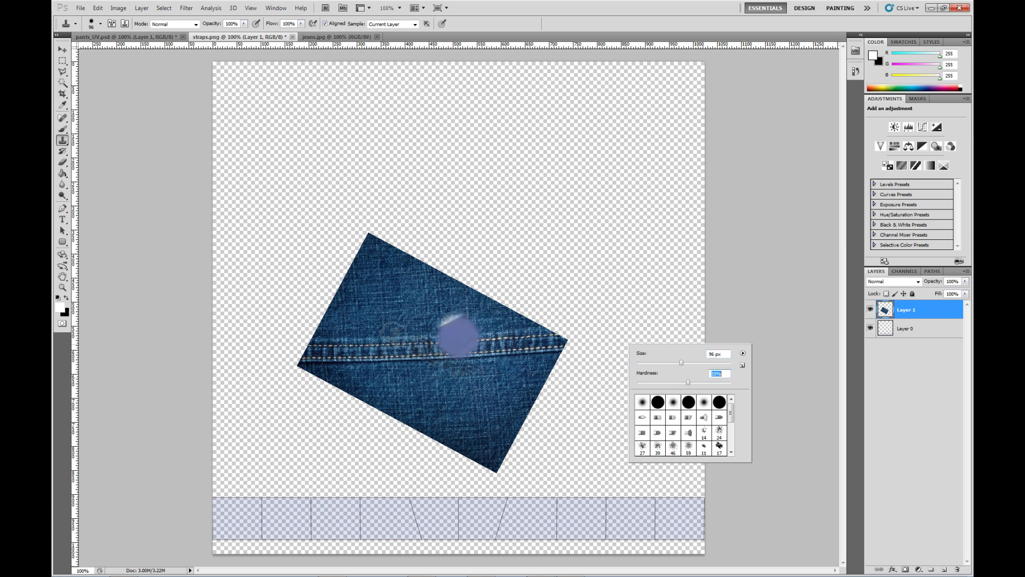
pyautogui.keyDown('alt'); pyautogui.click(346, 358); pyautogui.keyUp('alt')
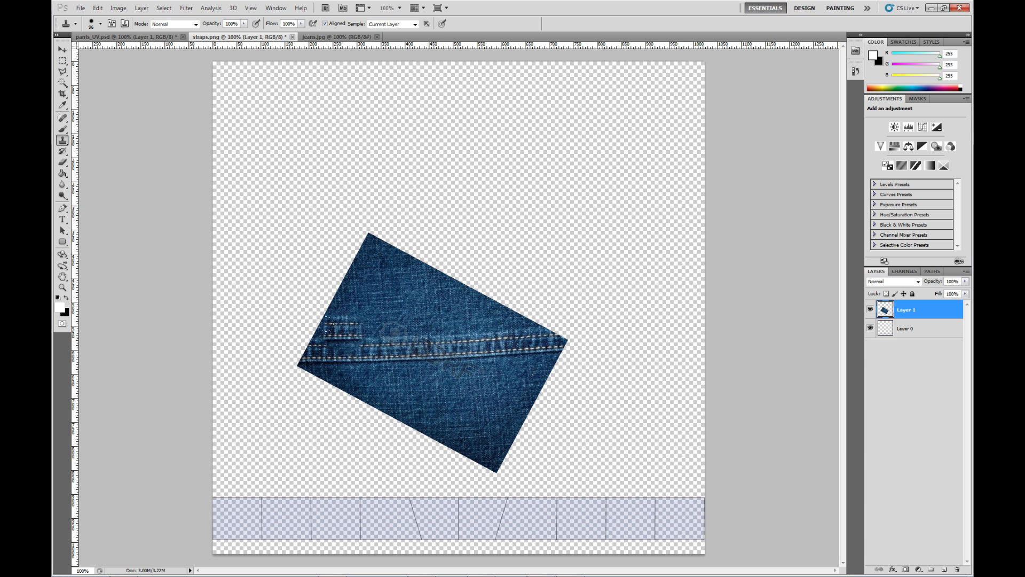
pyautogui.click(229, 506)
pyautogui.moveTo(228, 506); pyautogui.dragTo(433, 496)
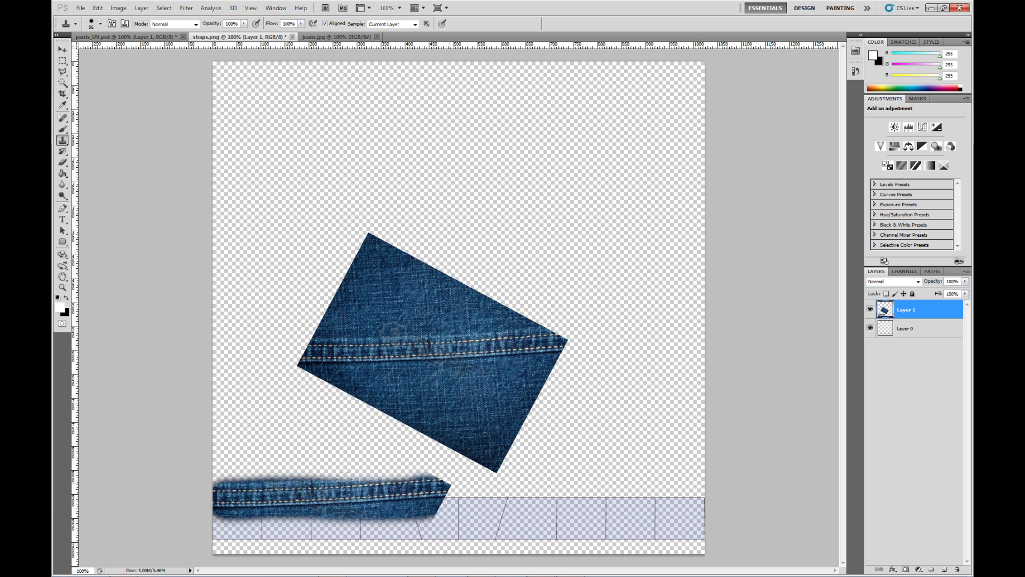
# Extend the cloned denim seam to the right end of the strap layout by resampling from the painted strip.
pyautogui.keyDown('alt'); pyautogui.click(281, 501); pyautogui.keyUp('alt')
pyautogui.moveTo(315, 497); pyautogui.dragTo(507, 498)
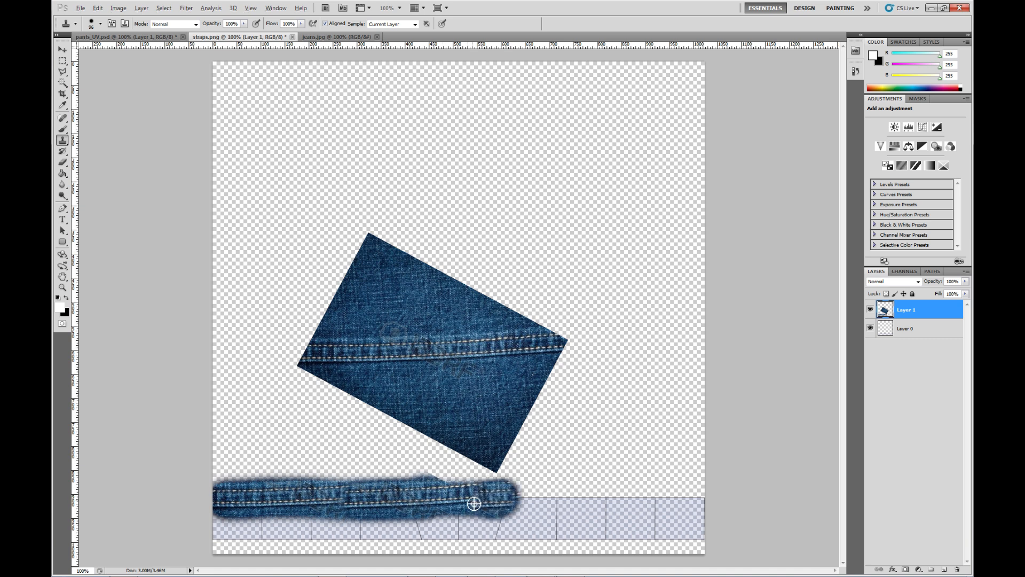
pyautogui.keyDown('alt'); pyautogui.click(423, 507); pyautogui.keyUp('alt')
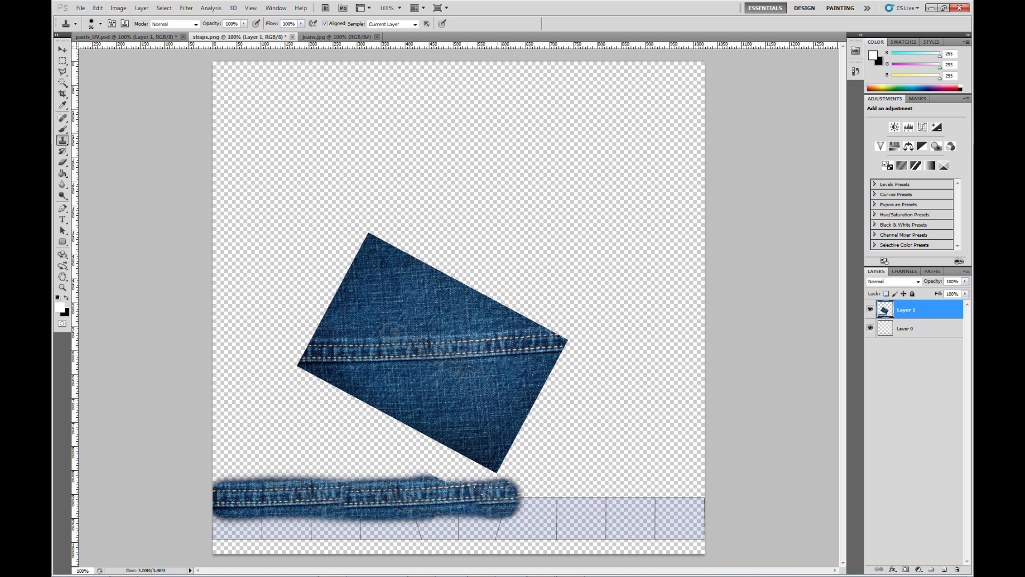
pyautogui.moveTo(494, 499)
pyautogui.mouseDown()
pyautogui.moveTo(653, 507)
pyautogui.moveTo(707, 494)
pyautogui.mouseUp()
pyautogui.keyDown('alt'); pyautogui.click(537, 509); pyautogui.keyUp('alt')
pyautogui.keyDown('alt'); pyautogui.click(611, 512); pyautogui.keyUp('alt')
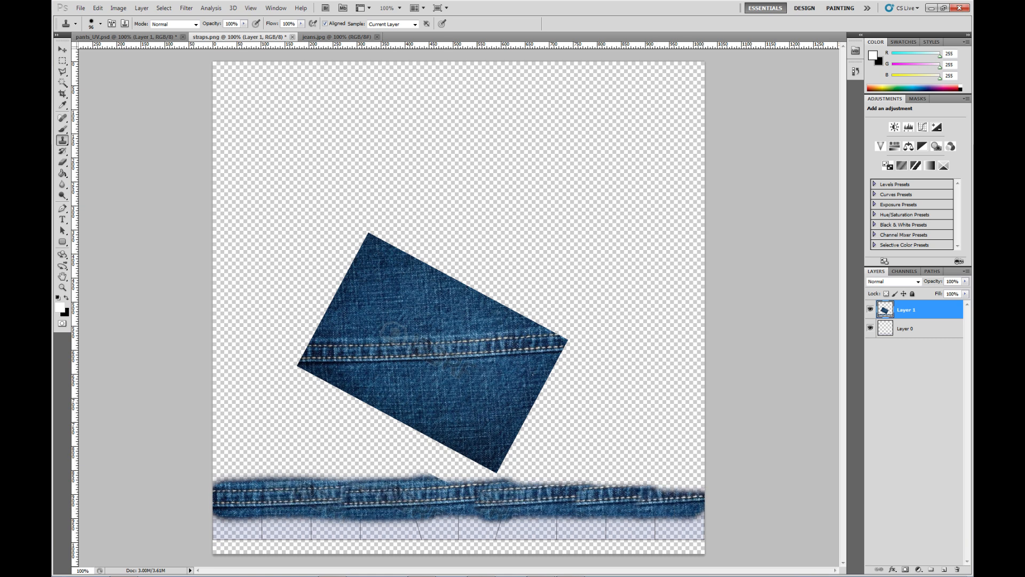
# Select the denim patch with a rectangular marquee and rotate it about 2° to level its seam, applying the transformation.
pyautogui.click(62, 60)
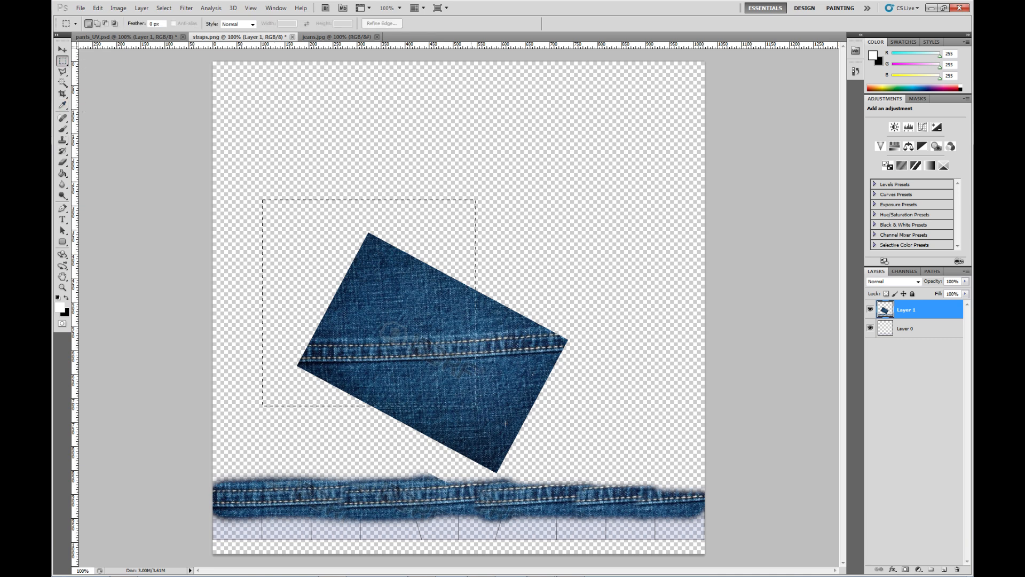
pyautogui.moveTo(505, 423); pyautogui.dragTo(581, 476)
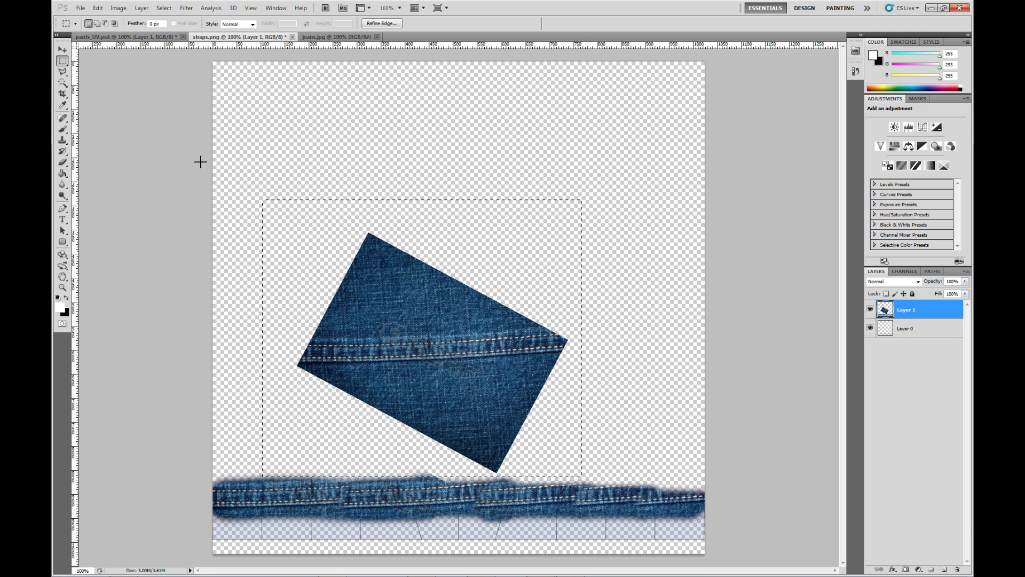
pyautogui.press('v')
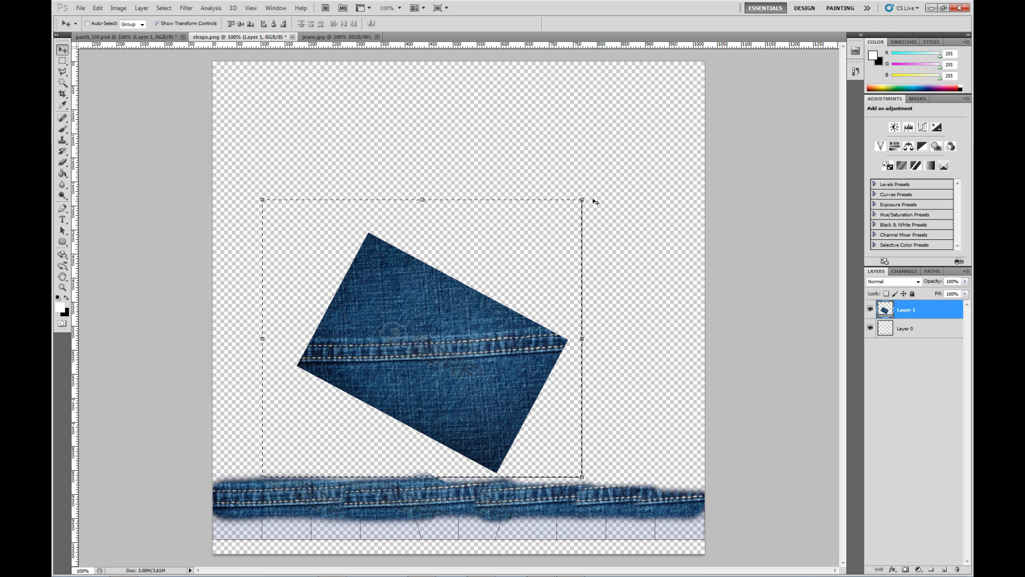
pyautogui.moveTo(595, 201); pyautogui.dragTo(596, 196)
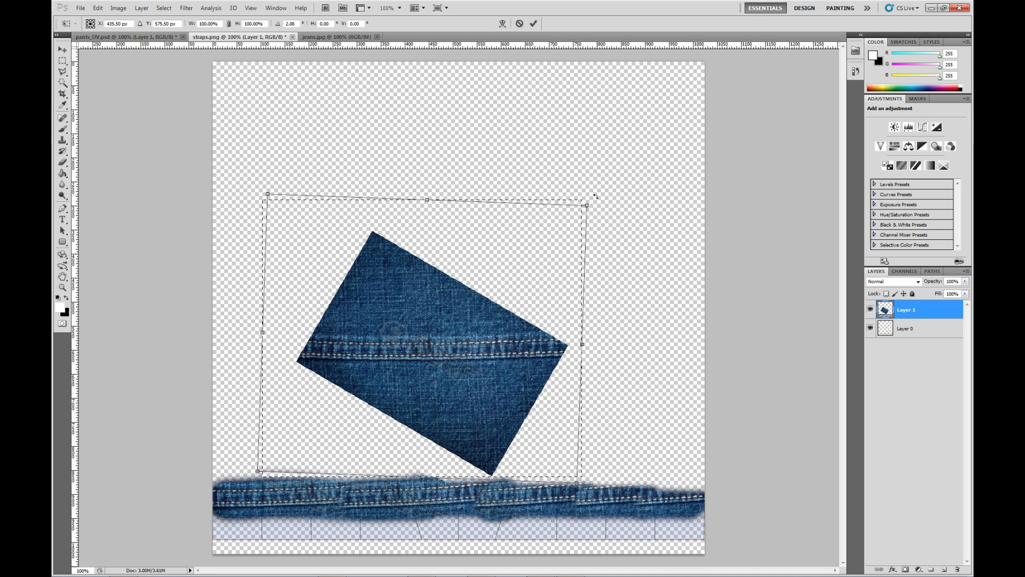
pyautogui.click(62, 49)
pyautogui.click(490, 217)
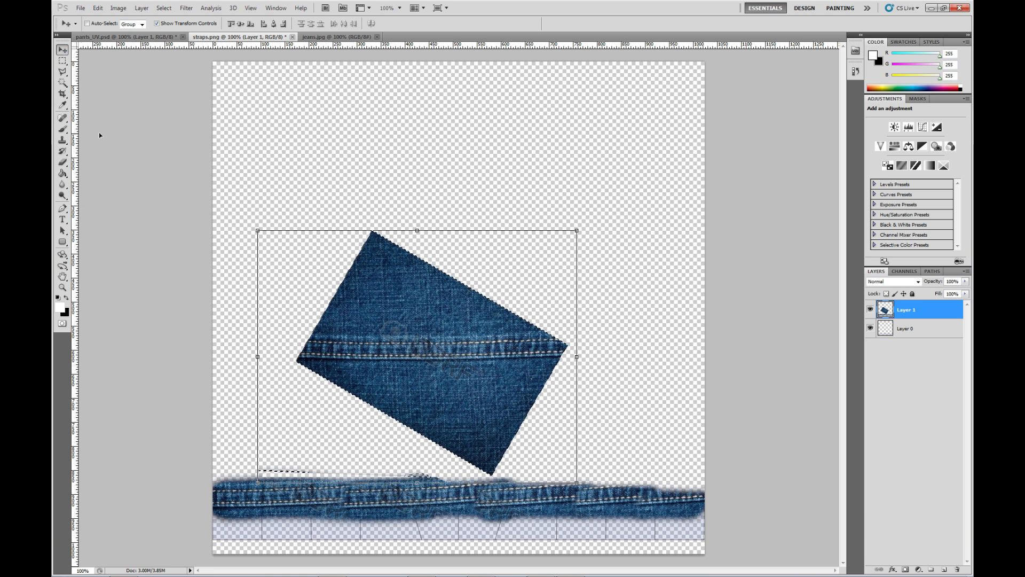
# Try to clone the levelled denim seam from the patch onto the left end of the painted strap strip with the Clone Stamp.
pyautogui.click(62, 139)
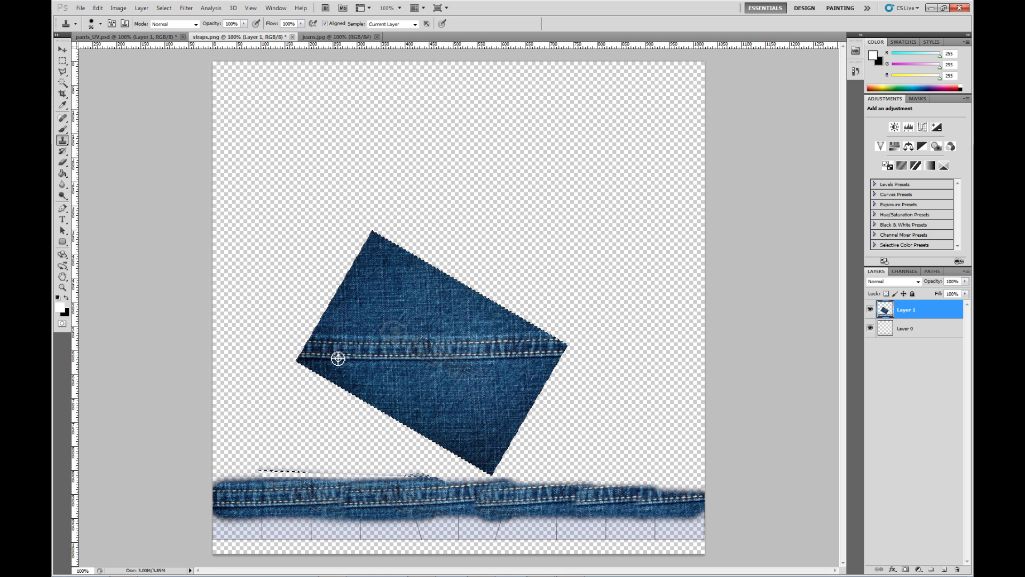
pyautogui.moveTo(278, 475); pyautogui.dragTo(229, 489)
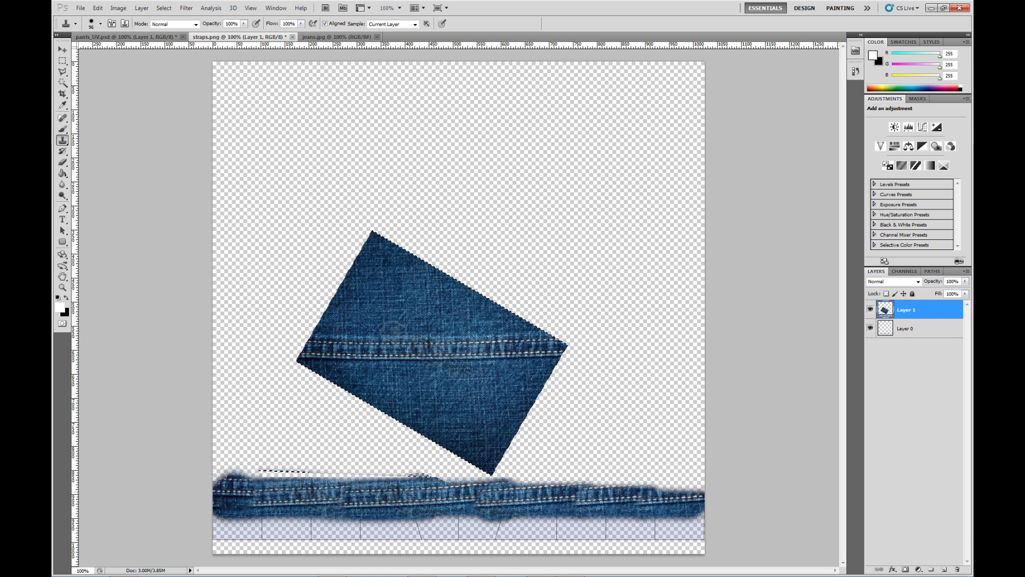
pyautogui.hotkey('ctrl', 'z')
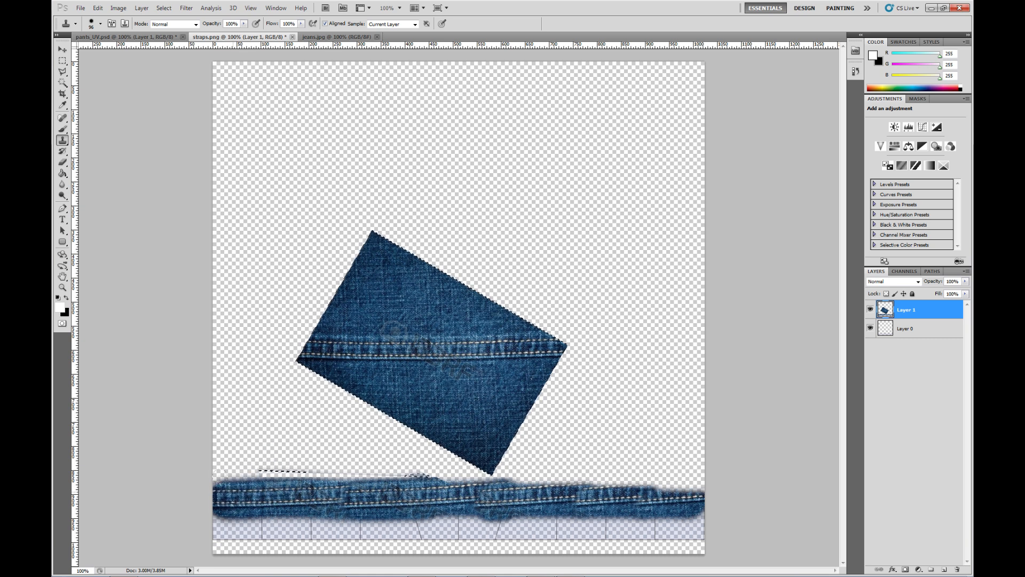
pyautogui.keyDown('alt'); pyautogui.click(330, 366); pyautogui.keyUp('alt')
pyautogui.click(231, 487)
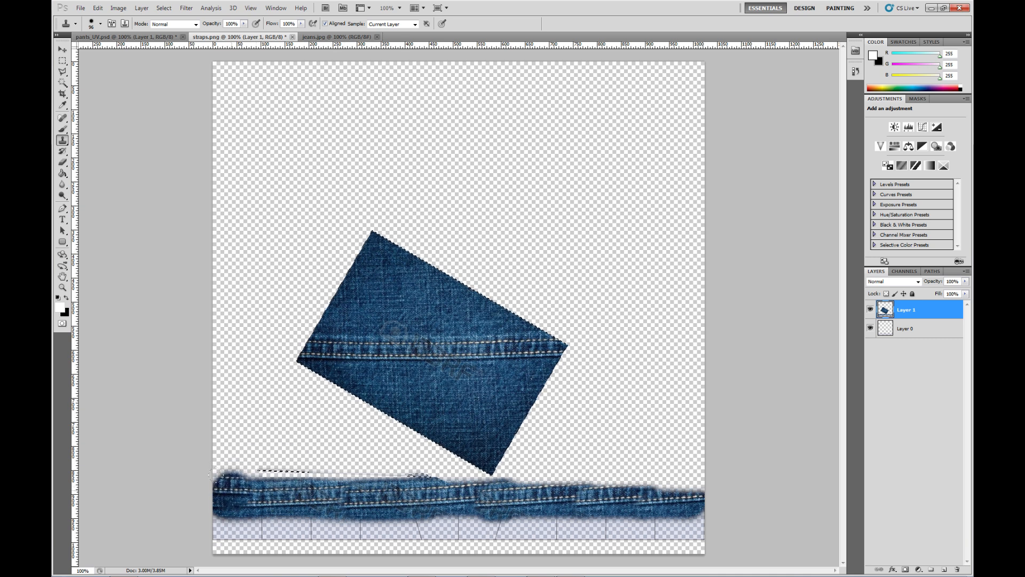
pyautogui.hotkey('ctrl', 'z')
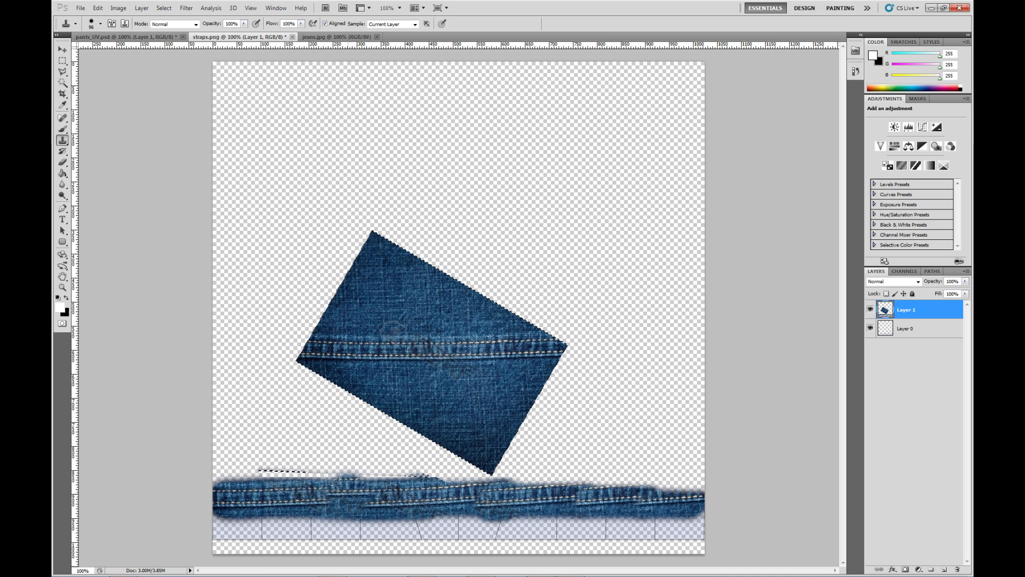
# Deselect the denim patch and clone its stitched seam along the full width of the strap layout in an upper and a lower row.
pyautogui.hotkey('ctrl', 'd')
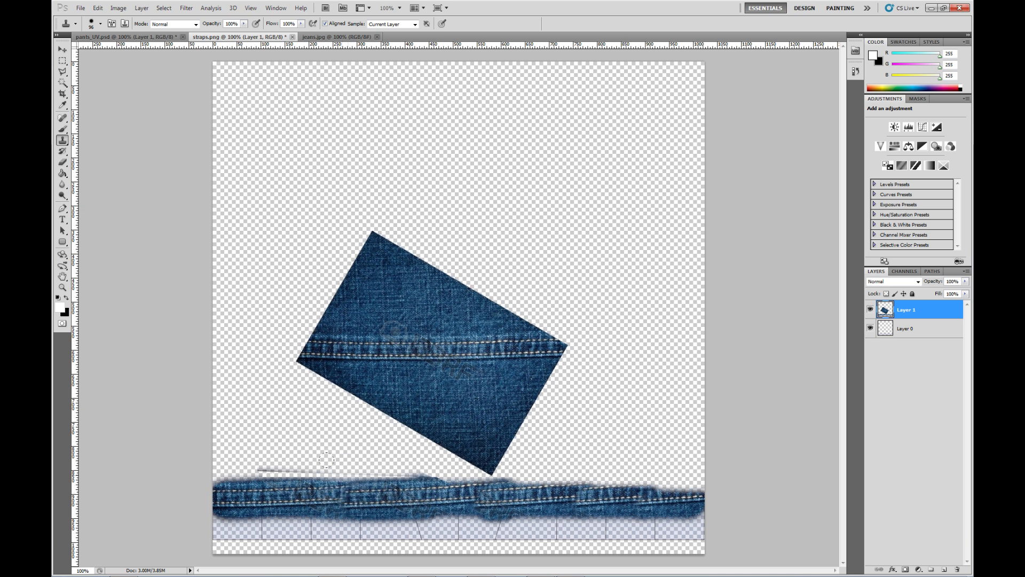
pyautogui.moveTo(224, 486); pyautogui.dragTo(694, 496)
pyautogui.moveTo(225, 537); pyautogui.dragTo(694, 536)
pyautogui.click(664, 380)
pyautogui.hotkey('ctrl', 'z')
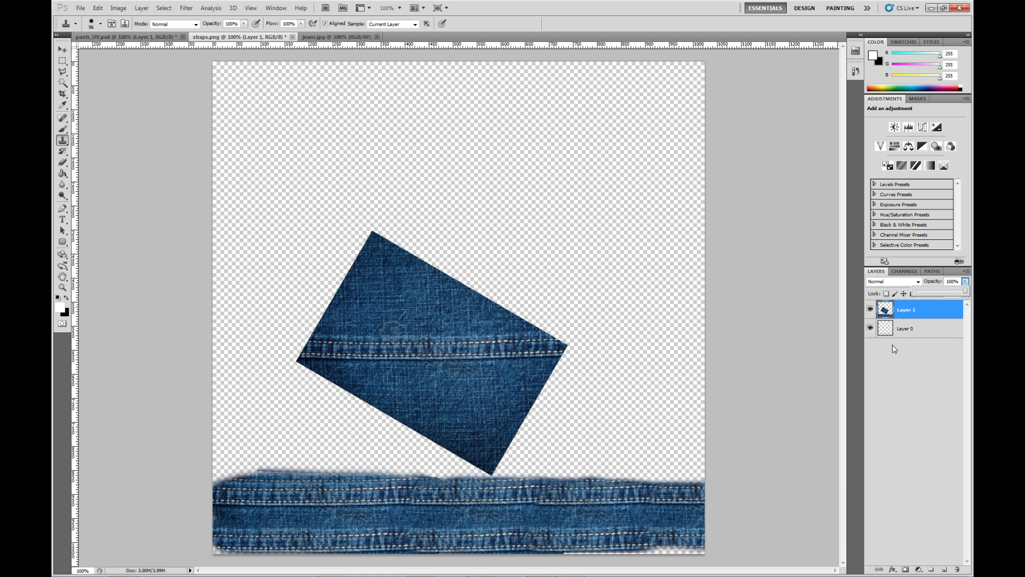
# Hide the UV layout layer, Layer 0, and erase the leftover denim patch above the strap strip with a 195 px Eraser.
pyautogui.click(871, 328)
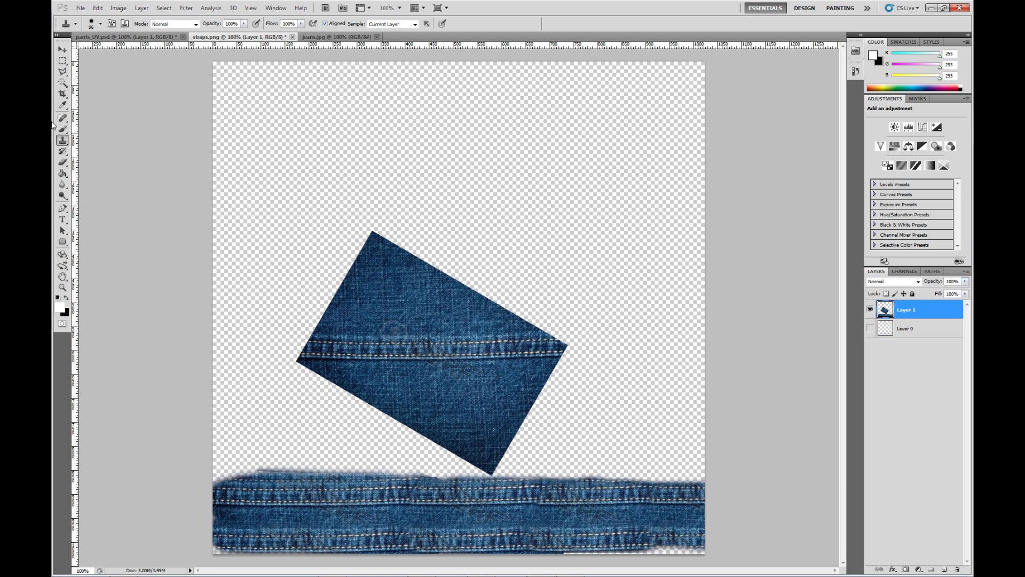
pyautogui.click(62, 162)
pyautogui.moveTo(374, 240)
pyautogui.mouseDown()
pyautogui.moveTo(415, 228)
pyautogui.moveTo(352, 315)
pyautogui.moveTo(533, 373)
pyautogui.moveTo(497, 417)
pyautogui.moveTo(331, 363)
pyautogui.moveTo(559, 313)
pyautogui.mouseUp()
pyautogui.moveTo(482, 397)
pyautogui.mouseDown()
pyautogui.moveTo(480, 459)
pyautogui.moveTo(432, 380)
pyautogui.mouseUp()
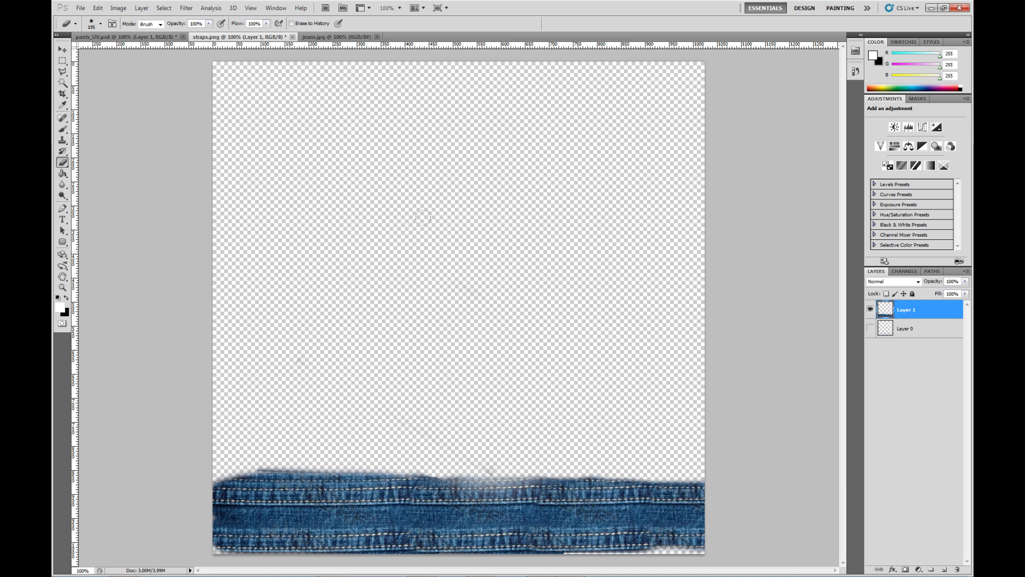
pyautogui.rightClick(461, 251)
pyautogui.click(166, 75)
# Save a copy of the strap texture as straps.png in the textures folder, in PNG format without interlacing.
pyautogui.click(80, 8)
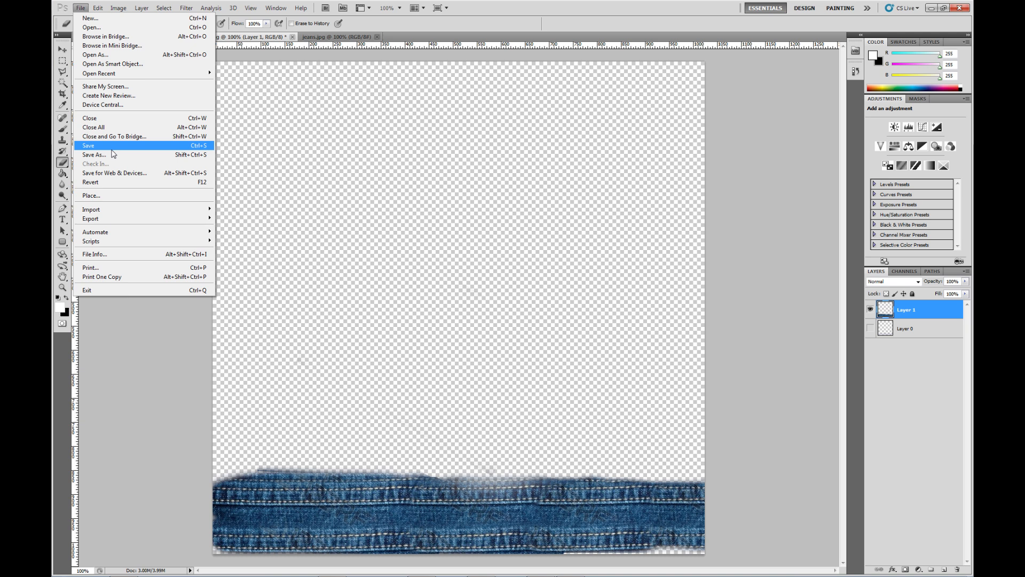
pyautogui.click(112, 154)
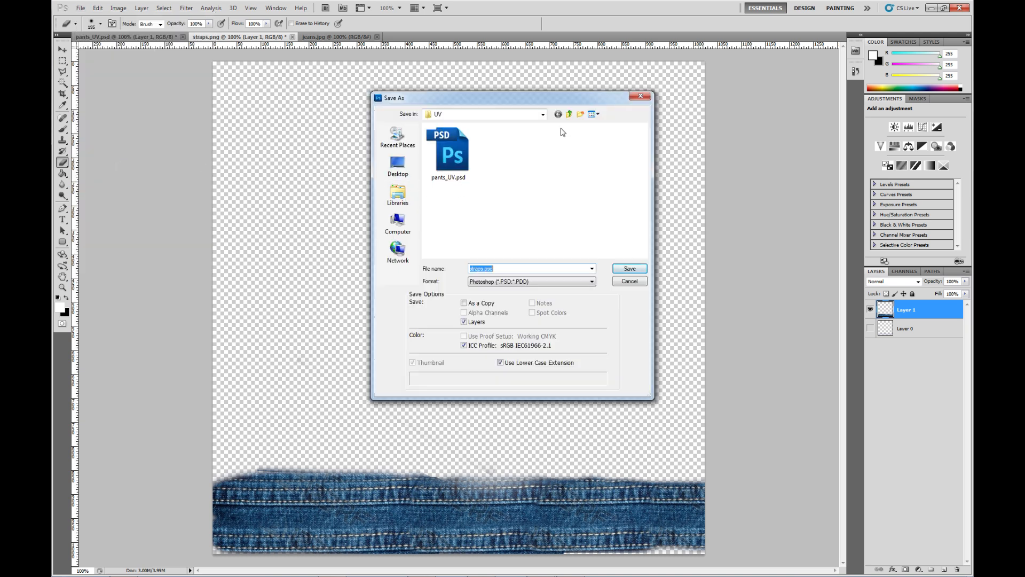
pyautogui.click(569, 115)
pyautogui.doubleClick(491, 141)
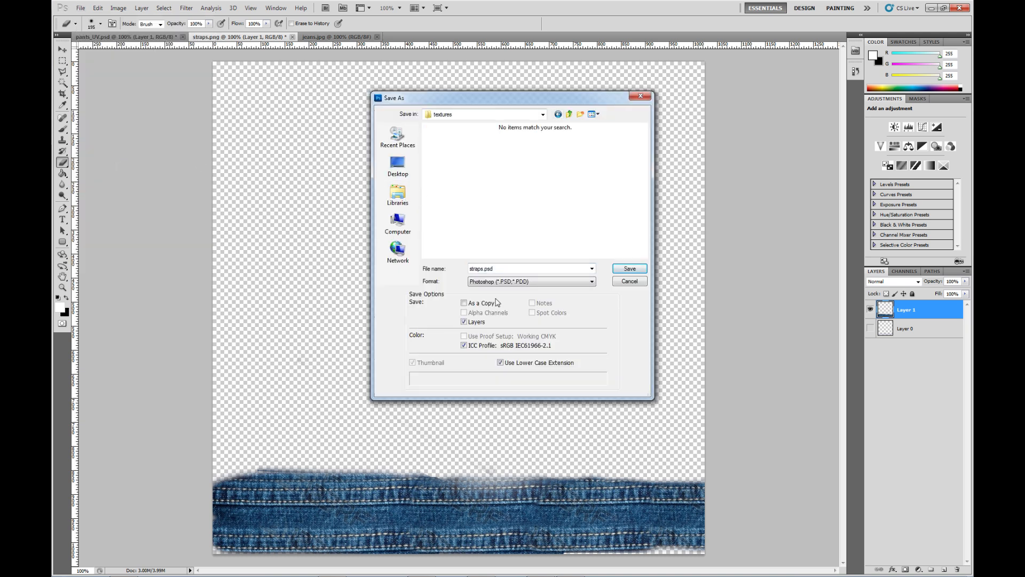
pyautogui.click(521, 281)
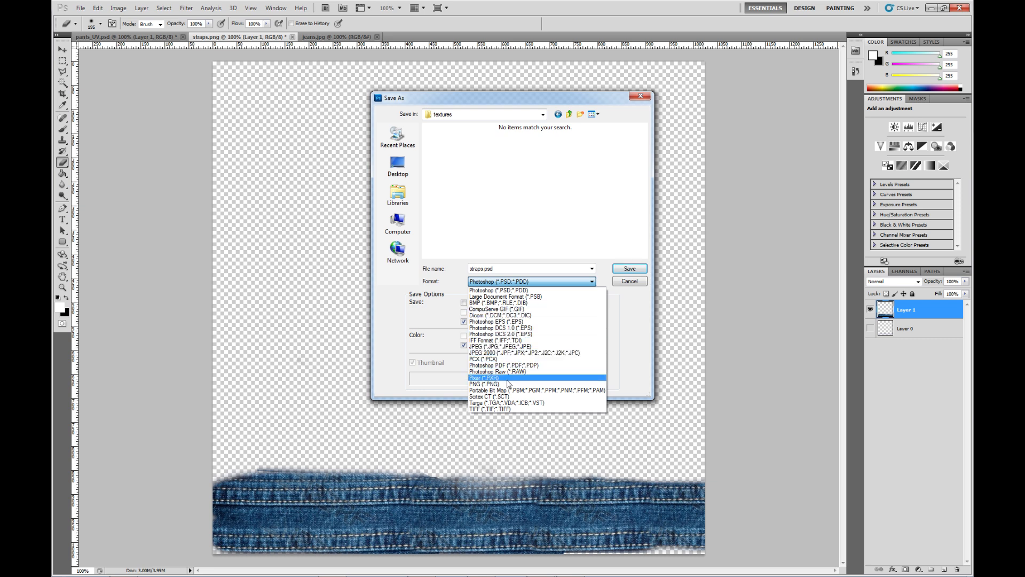
pyautogui.click(508, 384)
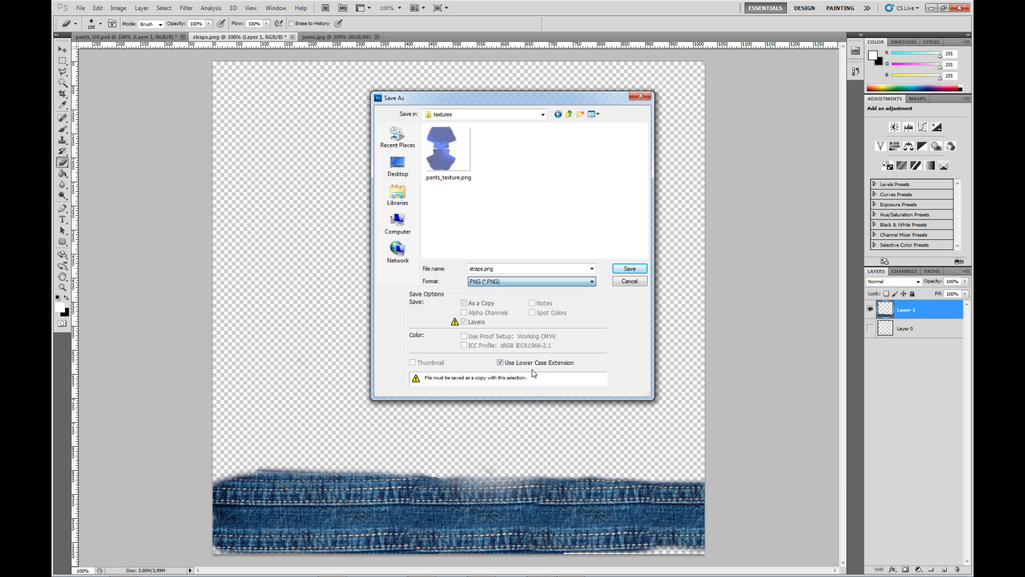
pyautogui.click(629, 269)
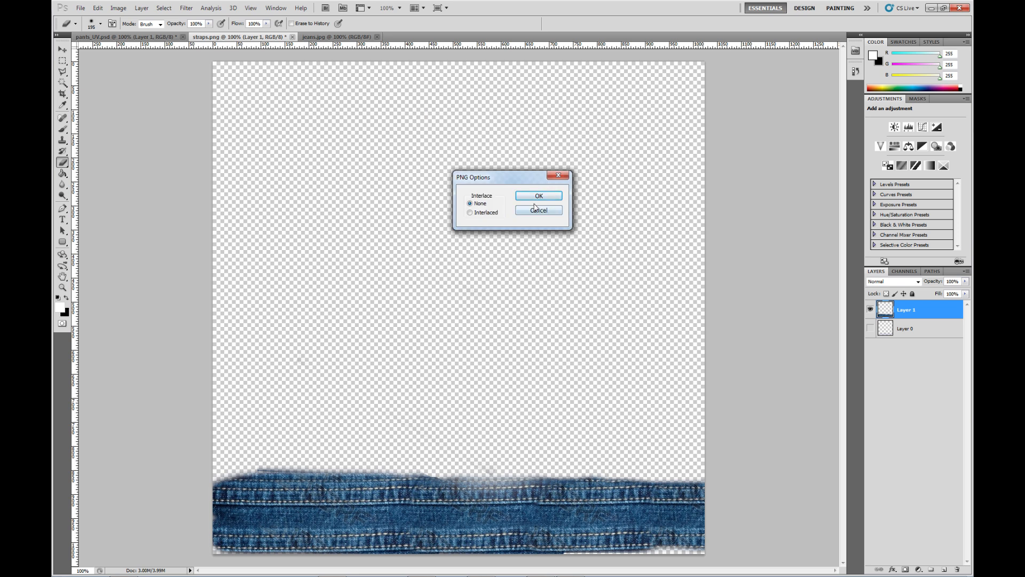
pyautogui.click(534, 195)
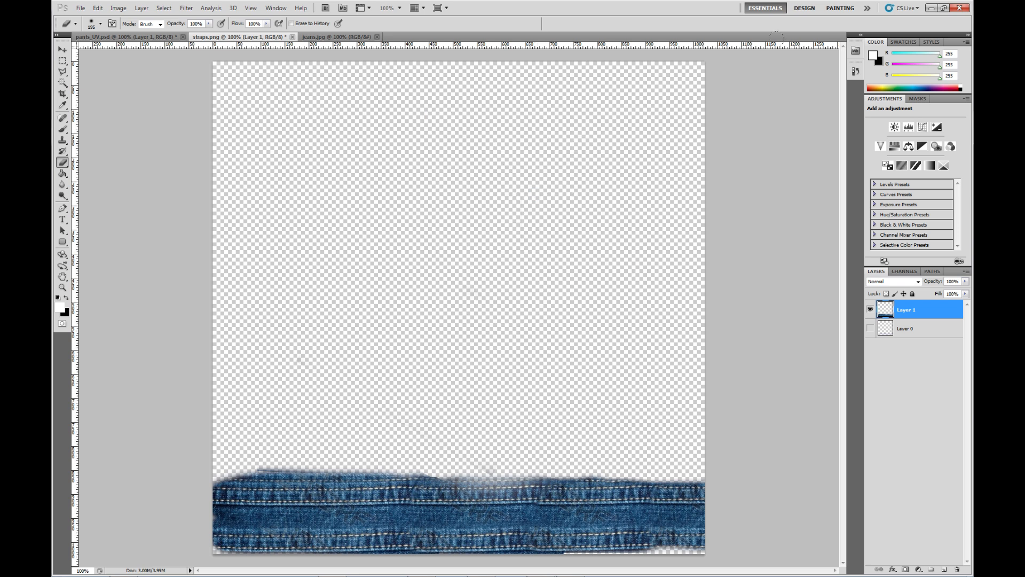
# Switch to Blender and change the UV/Image Editor area to the Node Editor to show the straps material.
pyautogui.click(931, 8)
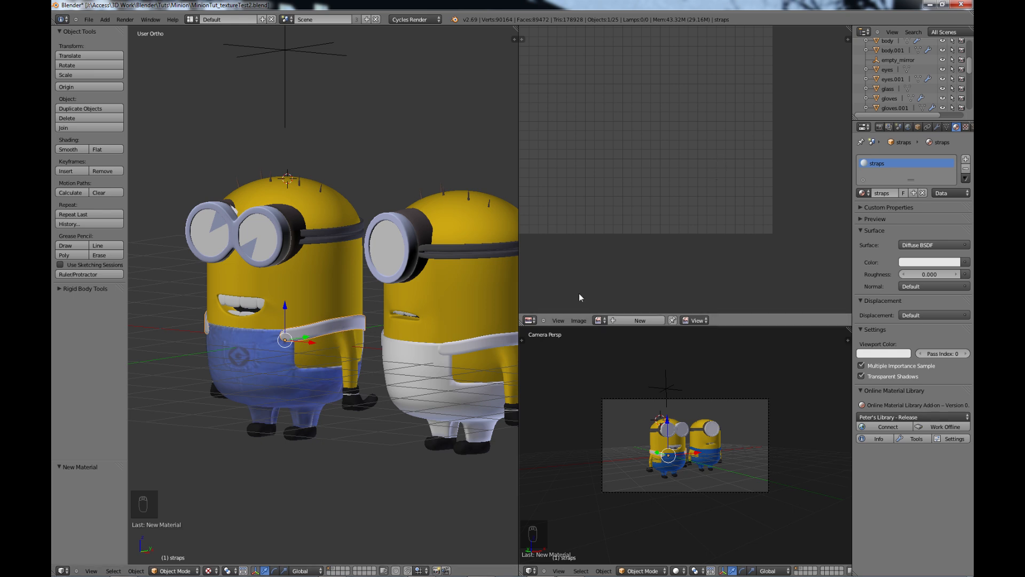
pyautogui.click(527, 322)
pyautogui.click(548, 213)
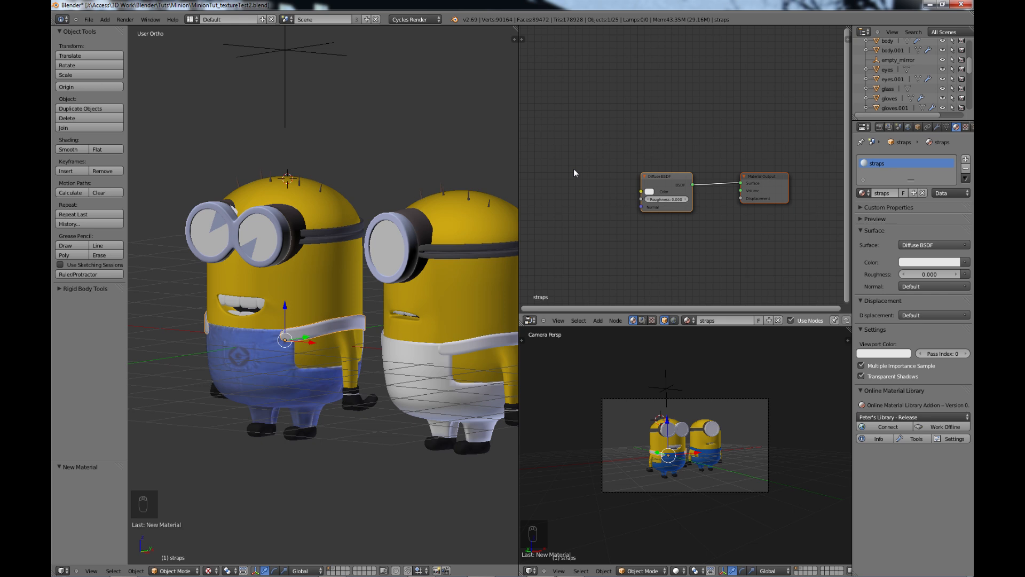
# Add an Image Texture node beside the Diffuse BSDF and link its Color output to the shader's Color input.
pyautogui.hotkey('shift', 'a')
pyautogui.moveTo(574, 170)
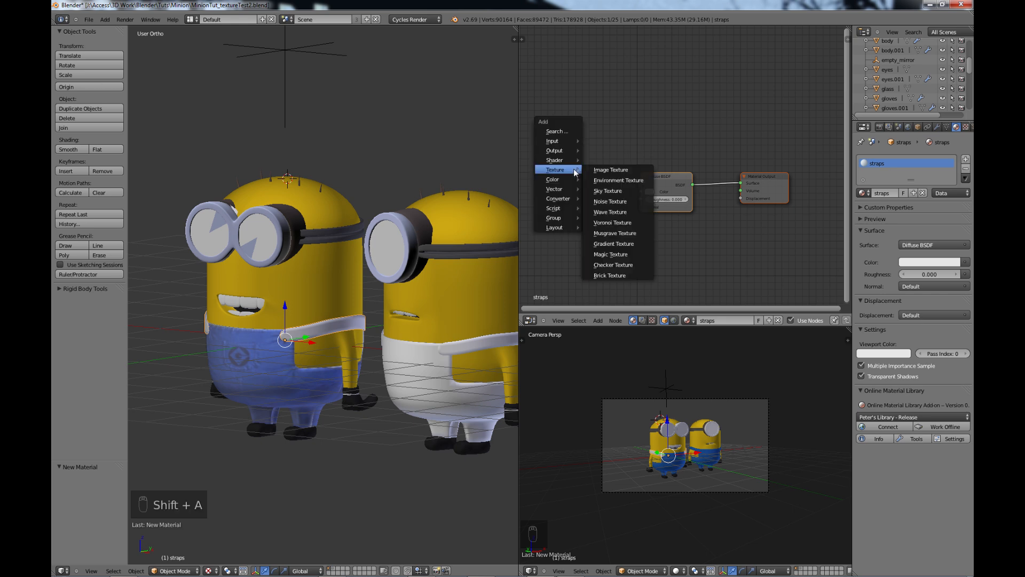
pyautogui.click(611, 170)
pyautogui.click(554, 108)
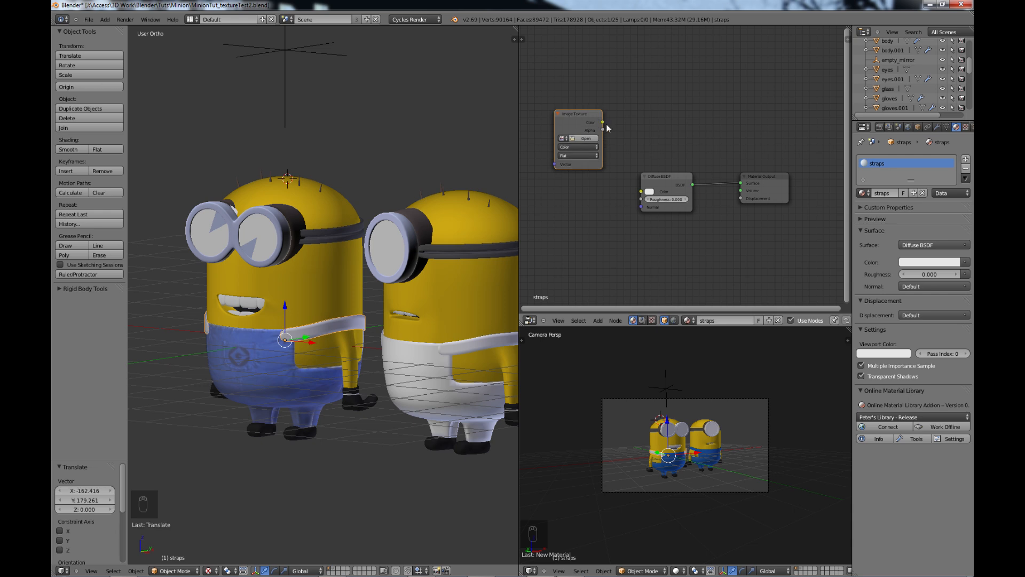
pyautogui.moveTo(602, 123); pyautogui.dragTo(642, 192)
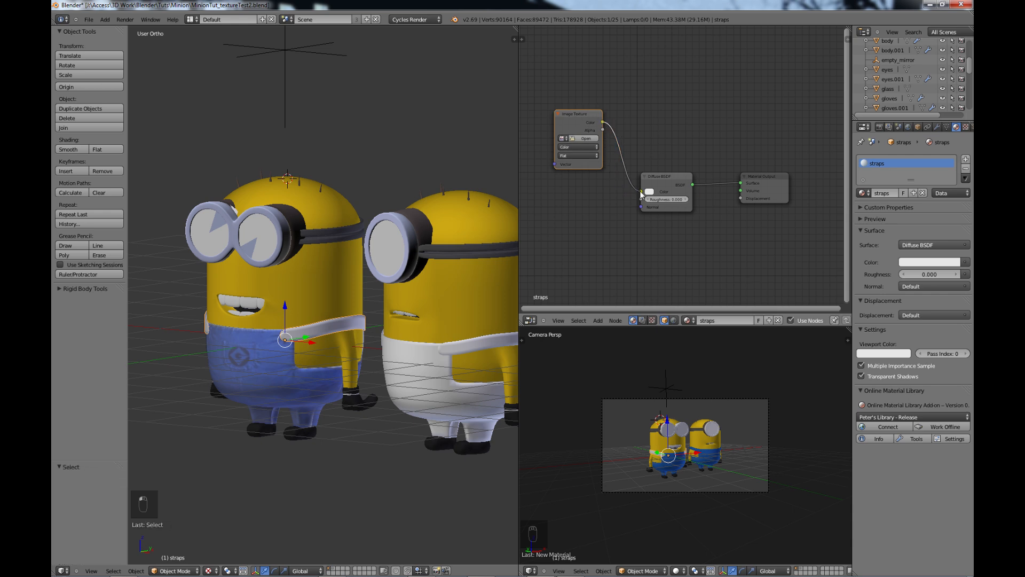
# Load straps.png from the textures folder into the Image Texture node.
pyautogui.click(586, 138)
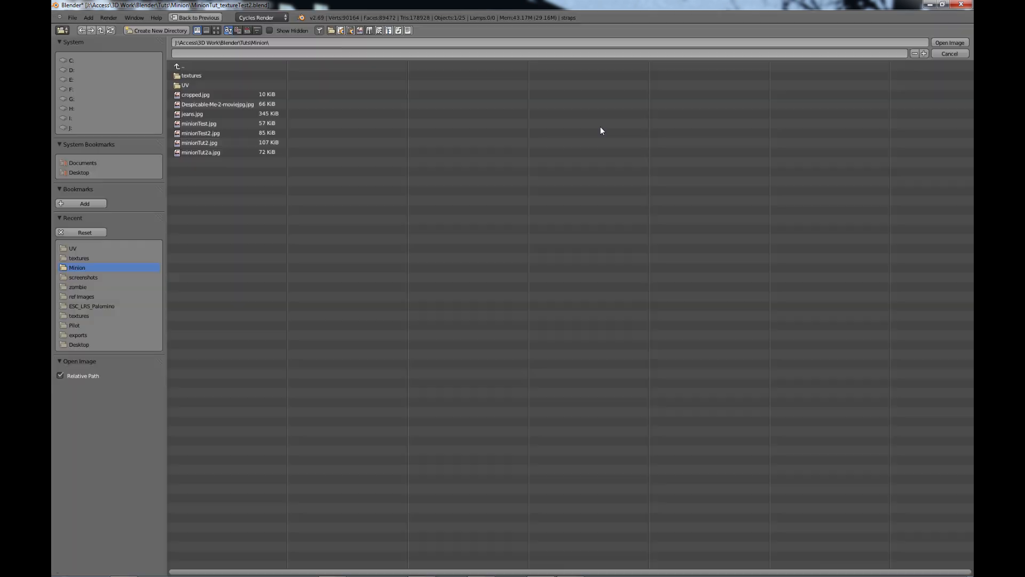
pyautogui.click(185, 75)
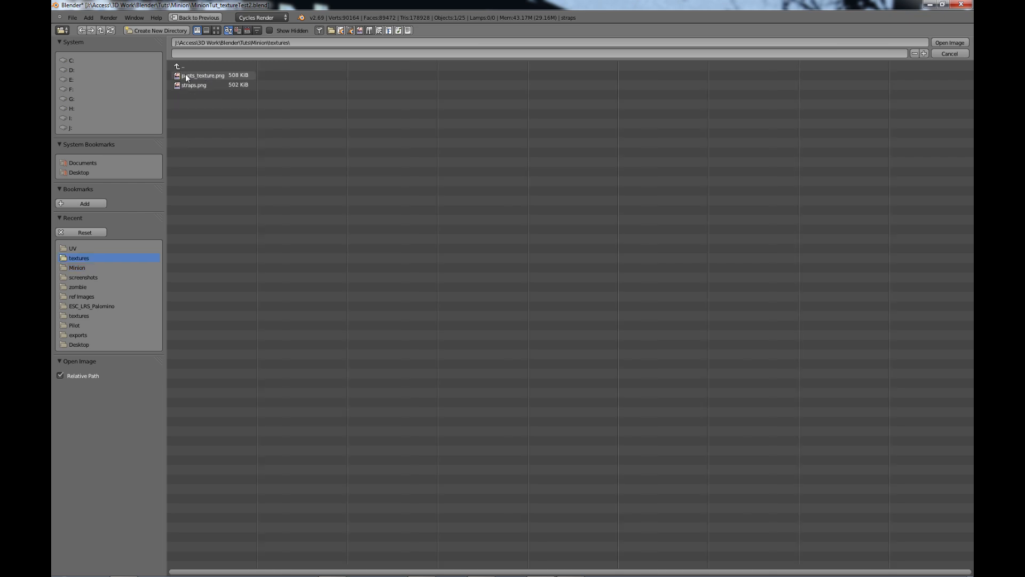
pyautogui.doubleClick(192, 85)
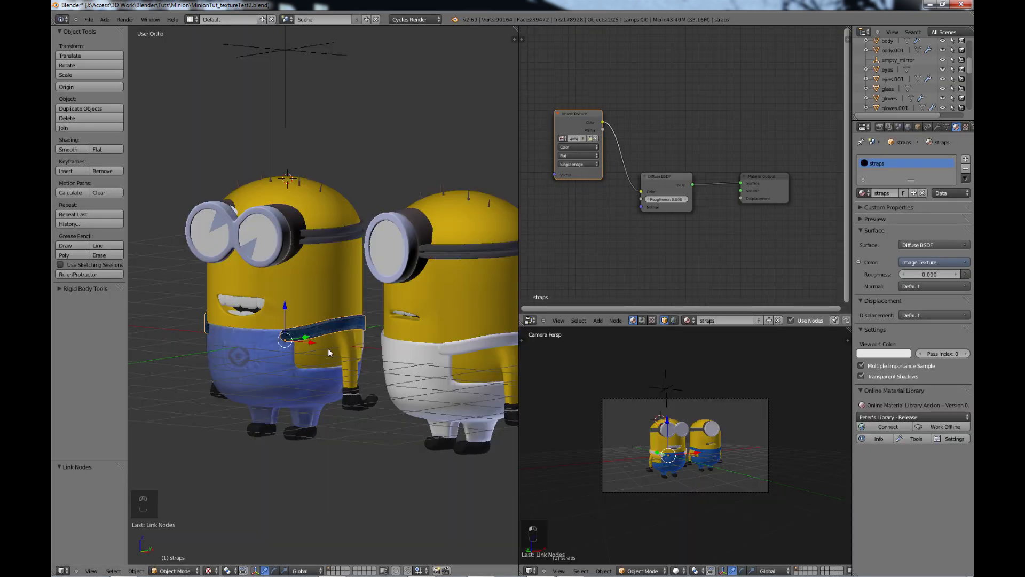
# Examine the denim texture on the minion's straps from several sides and close up.
pyautogui.moveTo(341, 344); pyautogui.dragTo(404, 353, button='middle')
pyautogui.scroll(3, 357, 370)
pyautogui.scroll(-4, 354, 362)
pyautogui.scroll(5, 405, 342)
pyautogui.scroll(-5, 360, 311)
pyautogui.scroll(6, 382, 373)
pyautogui.scroll(-6, 383, 374)
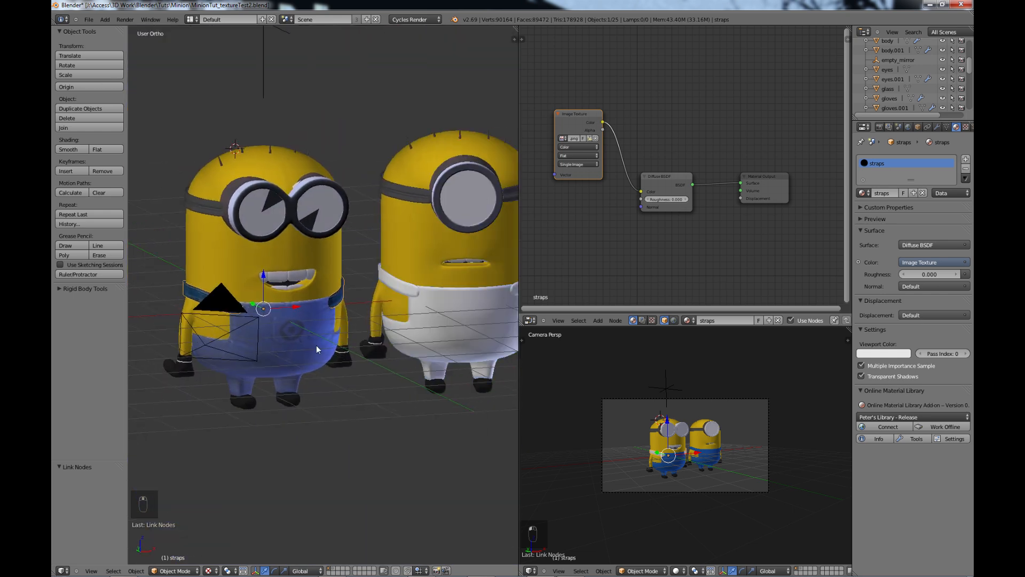
pyautogui.moveTo(268, 363); pyautogui.dragTo(284, 360, button='middle')
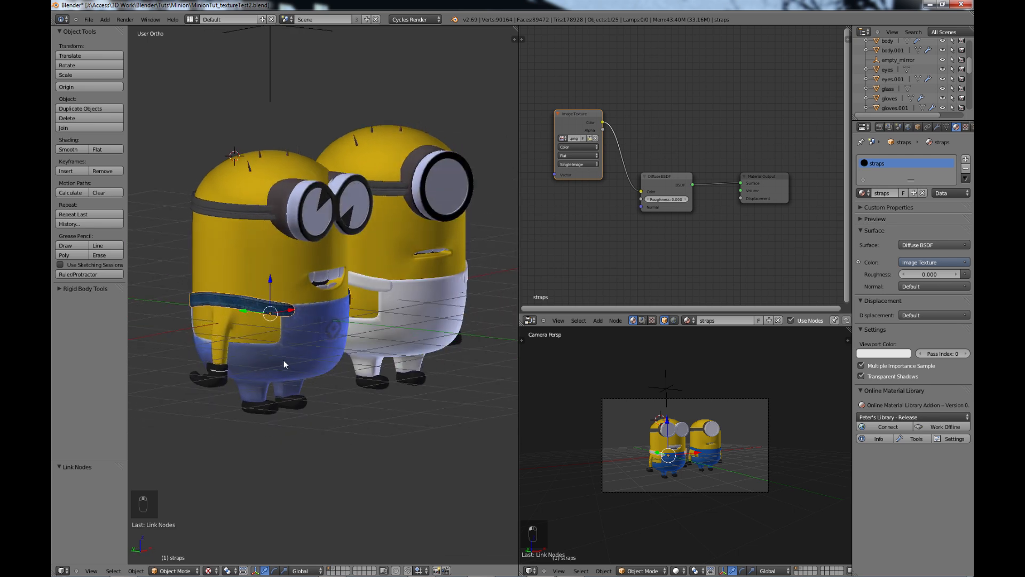
pyautogui.scroll(3, 278, 357)
pyautogui.keyDown('shift'); pyautogui.moveTo(204, 319); pyautogui.dragTo(289, 340, button='middle'); pyautogui.keyUp('shift')
pyautogui.scroll(2, 289, 340)
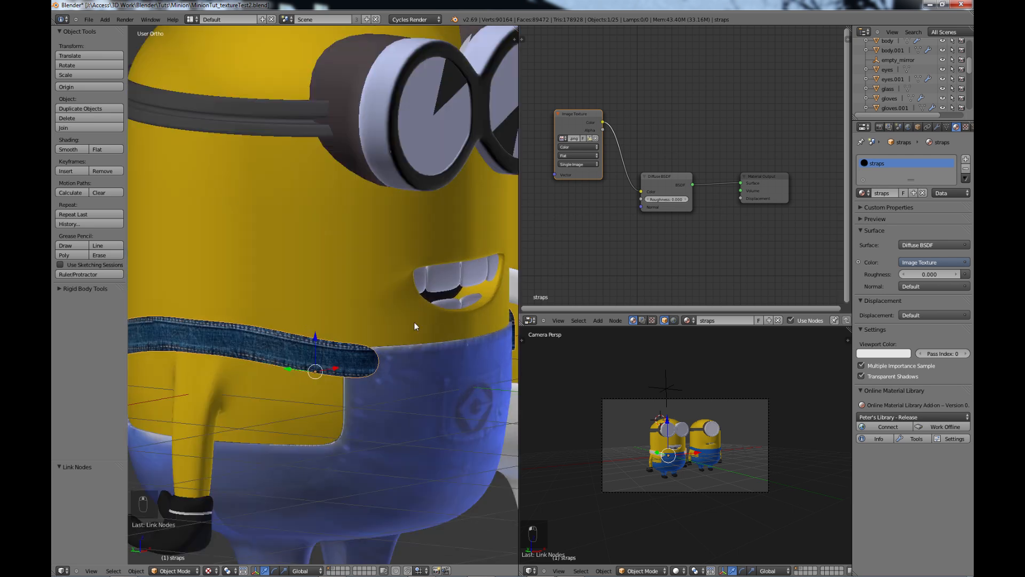
# Insert a Bright/Contrast node between the Image Texture and Diffuse BSDF nodes, making room for it, and raise its Bright value.
pyautogui.rightClick(674, 175)
pyautogui.keyDown('shift'); pyautogui.rightClick(766, 183); pyautogui.keyUp('shift')
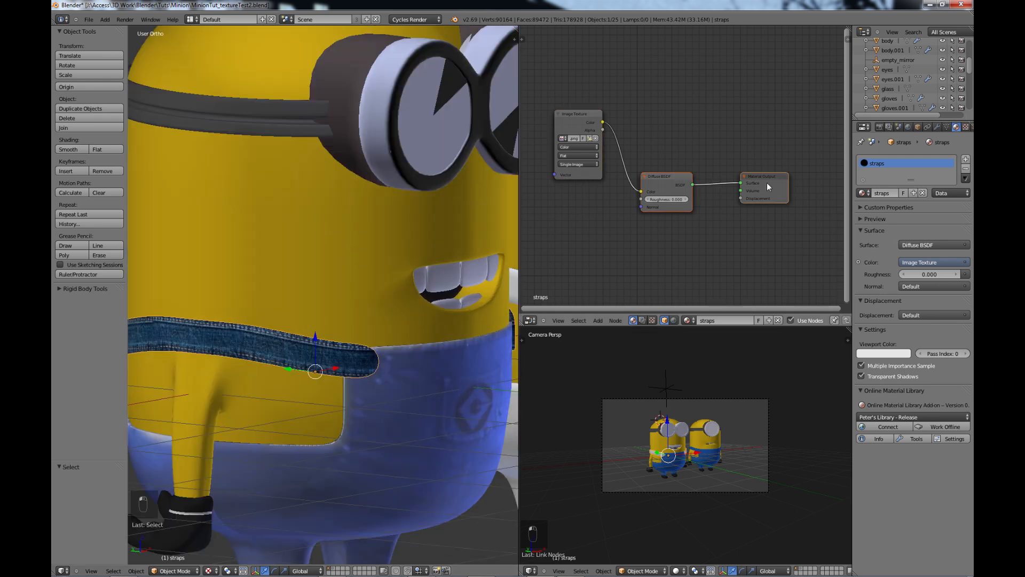
pyautogui.press('g')
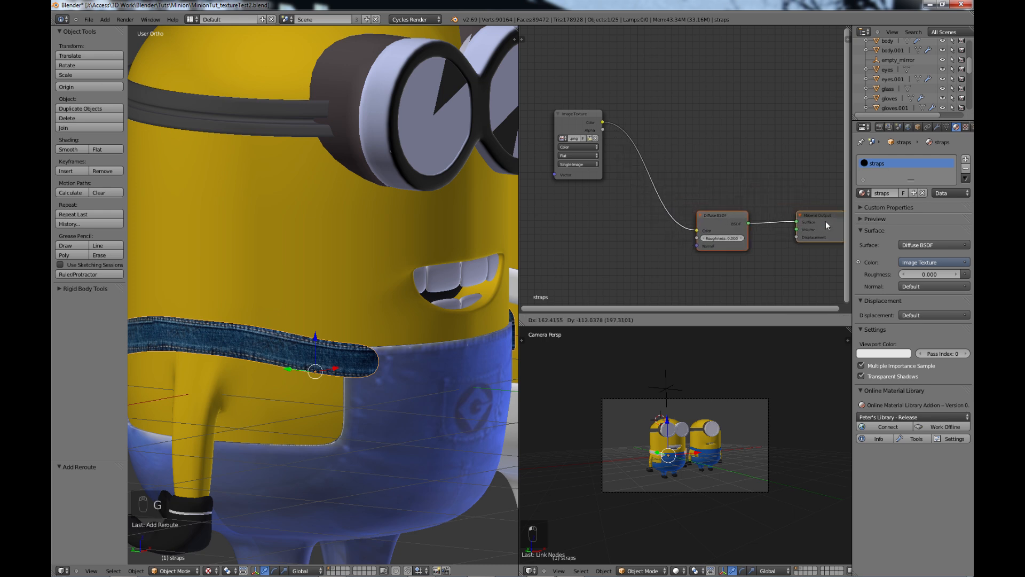
pyautogui.click(825, 221)
pyautogui.hotkey('shift', 'a')
pyautogui.moveTo(714, 142)
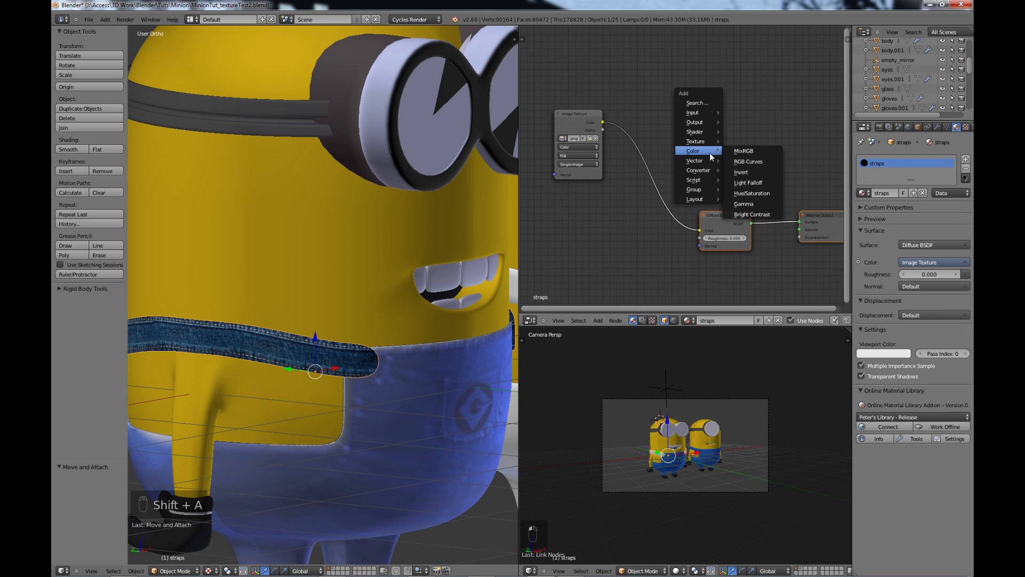
pyautogui.click(752, 214)
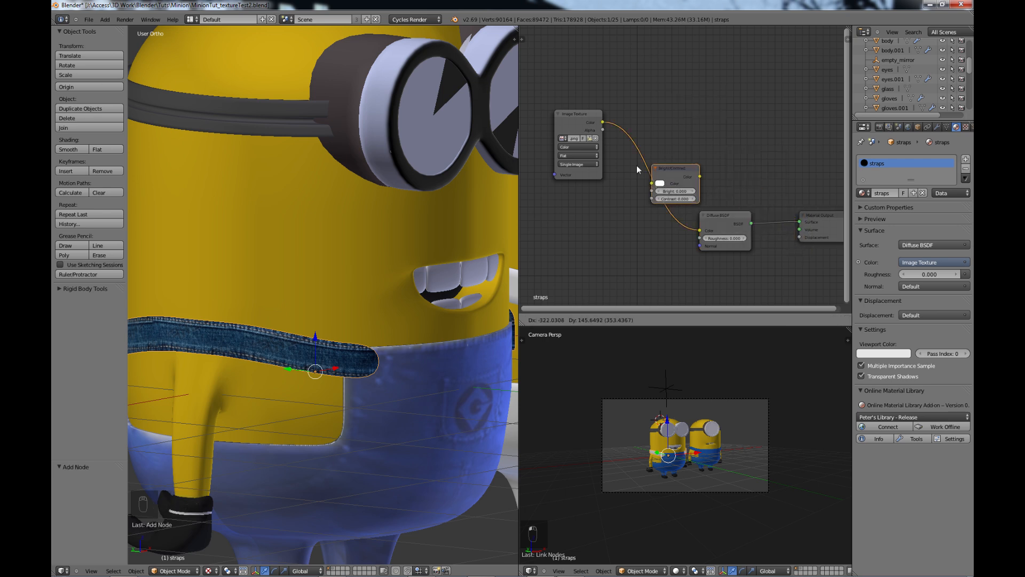
pyautogui.click(614, 166)
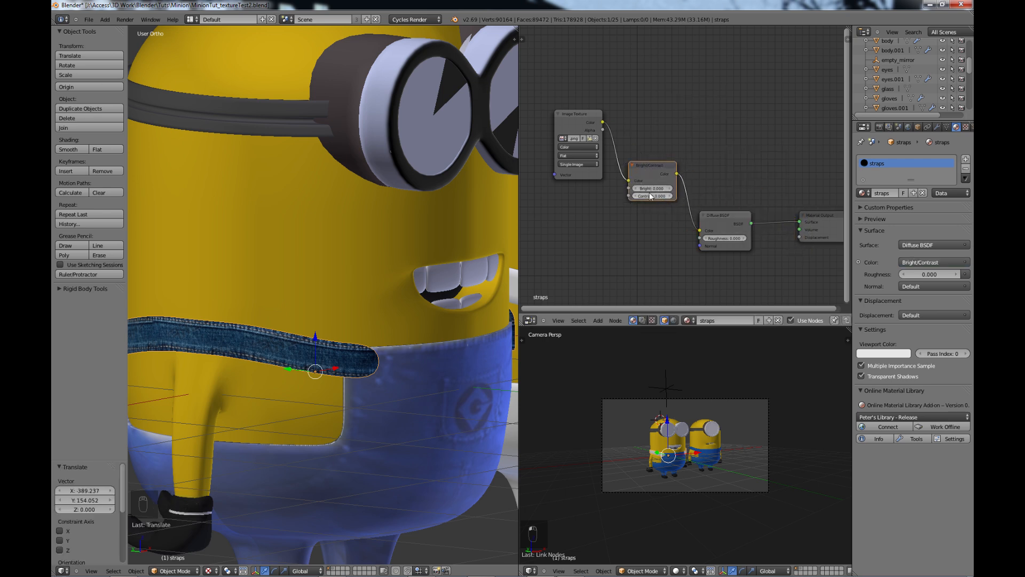
pyautogui.moveTo(652, 189); pyautogui.dragTo(670, 189)
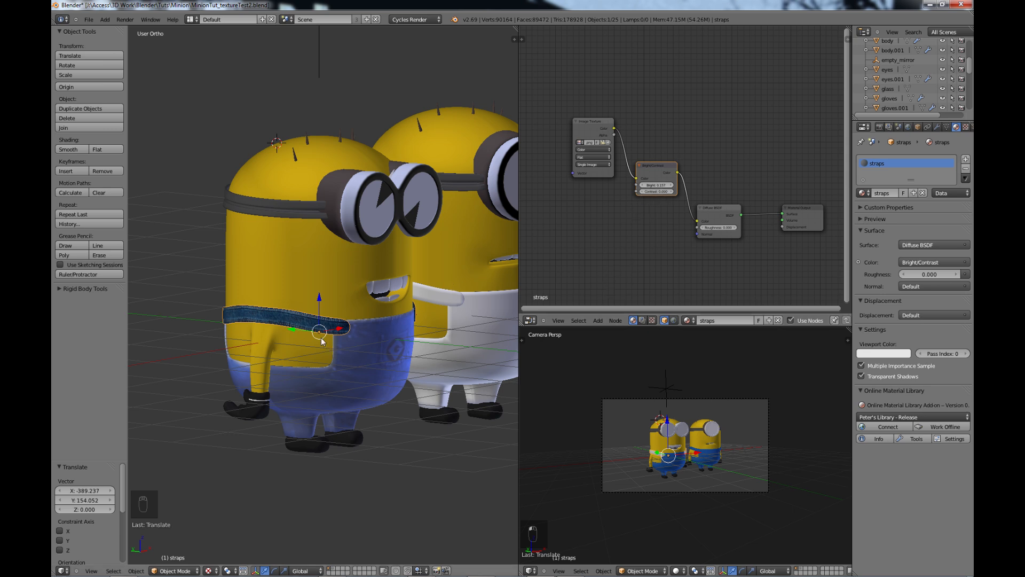
# Hide the tool shelf and view both minions from the front.
pyautogui.moveTo(357, 378); pyautogui.dragTo(309, 380, button='middle')
pyautogui.press('t')
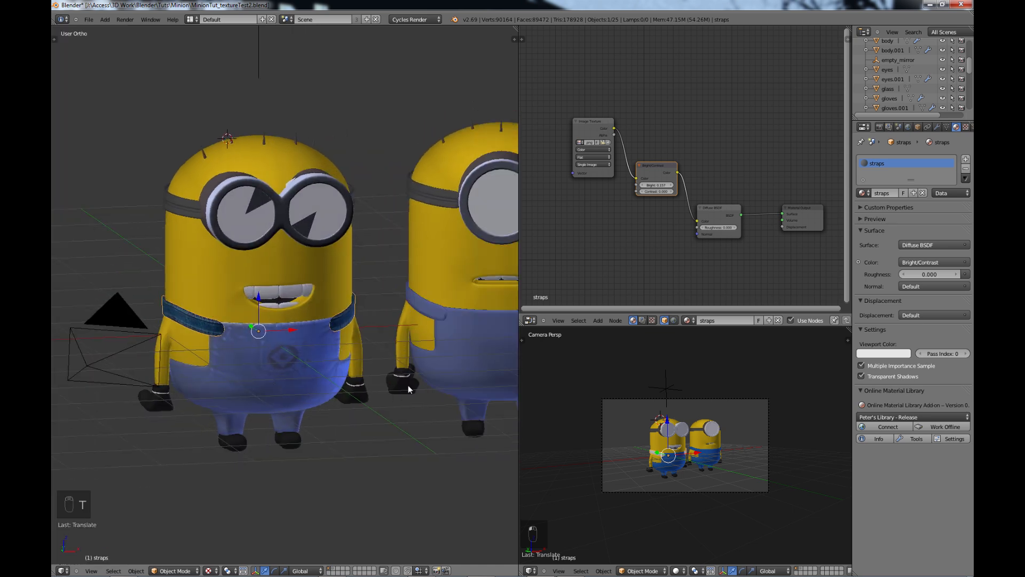
pyautogui.scroll(-2, 380, 363)
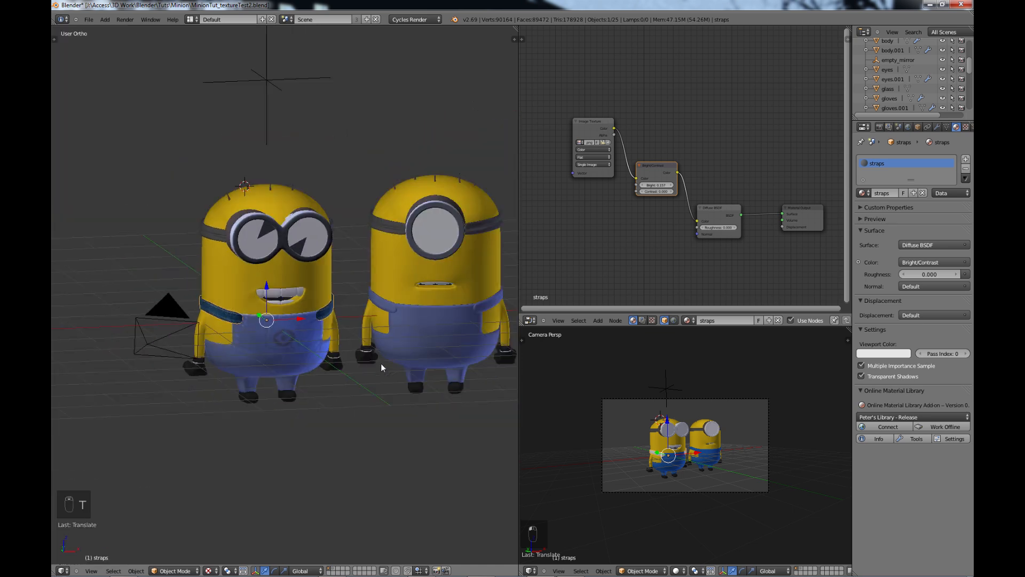
# Save MinionTut_textureTest2.blend, overwriting the existing file.
pyautogui.hotkey('ctrl', 's')
pyautogui.click(347, 371)
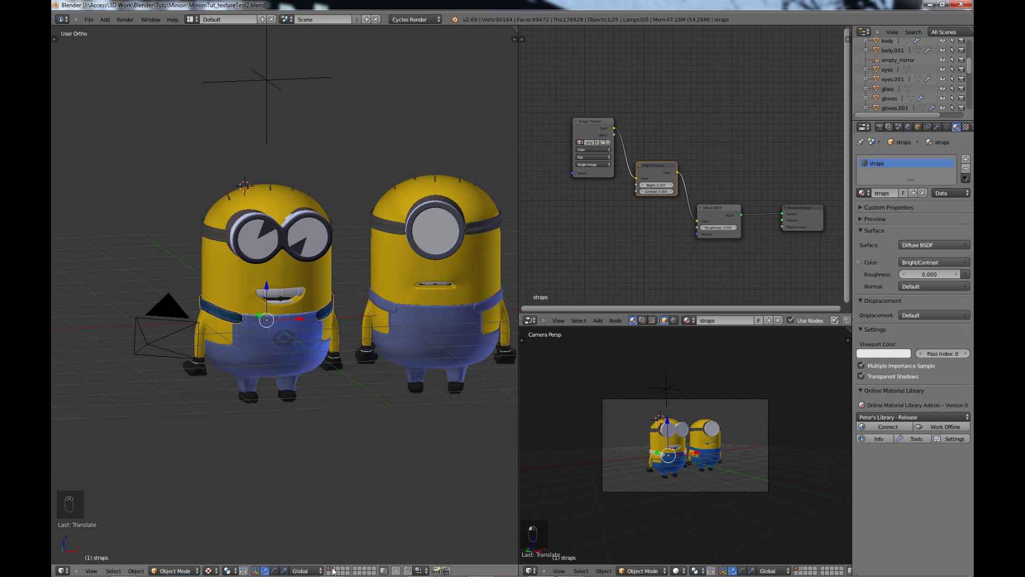
# Show the layer with the backdrop and overhead light planes alongside the minions, and render the camera view in a maximized image editor.
pyautogui.keyDown('shift'); pyautogui.click(333, 570); pyautogui.keyUp('shift')
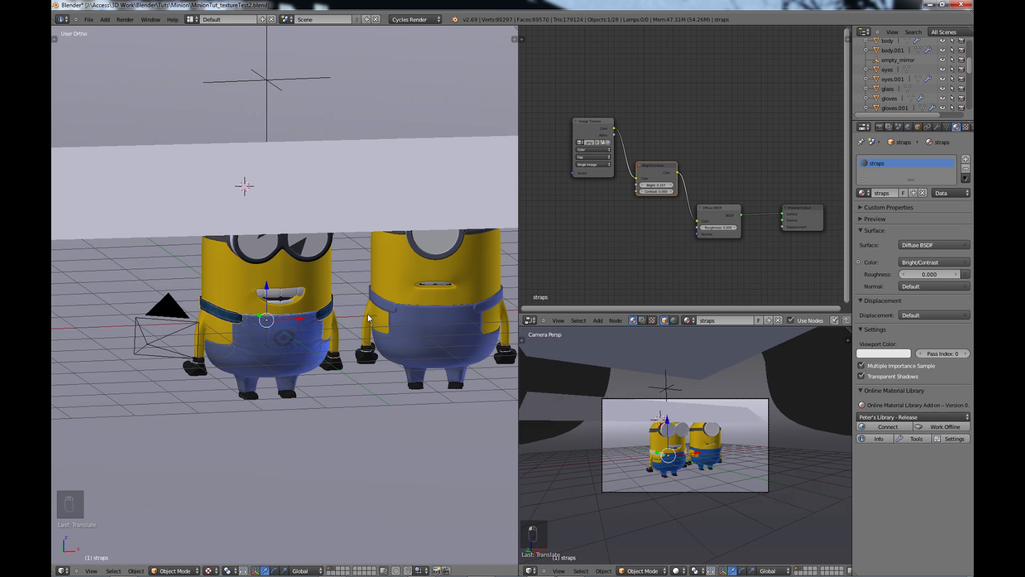
pyautogui.moveTo(365, 315); pyautogui.dragTo(314, 314, button='middle')
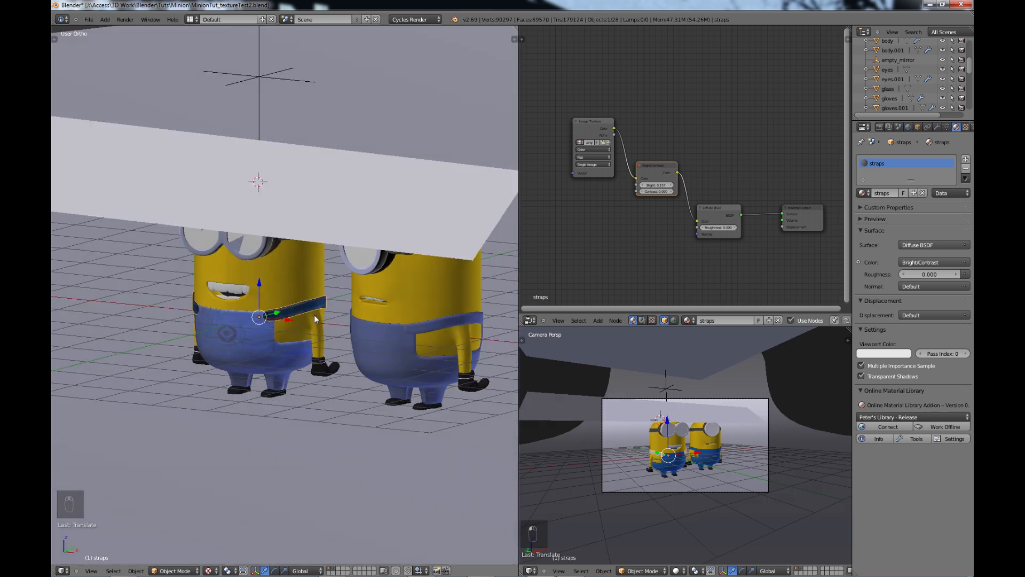
pyautogui.scroll(-4, 427, 329)
pyautogui.scroll(1, 393, 323)
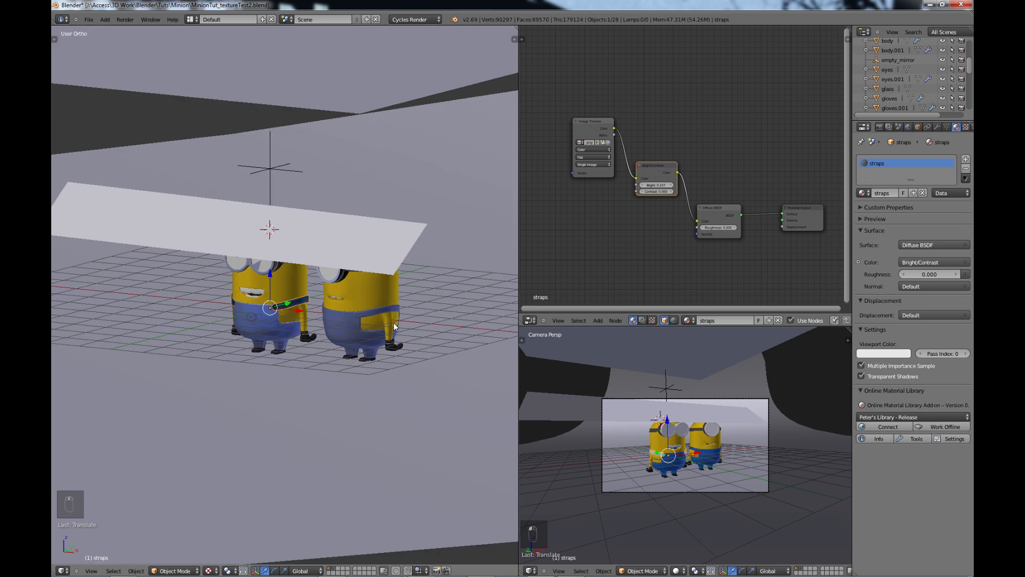
pyautogui.press('F12')
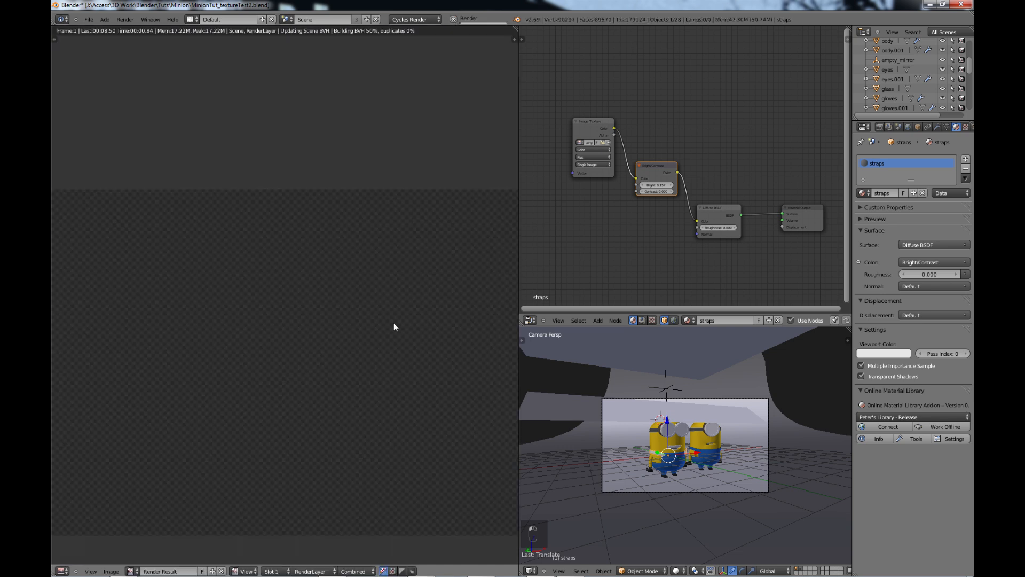
pyautogui.hotkey('shift', 'space')
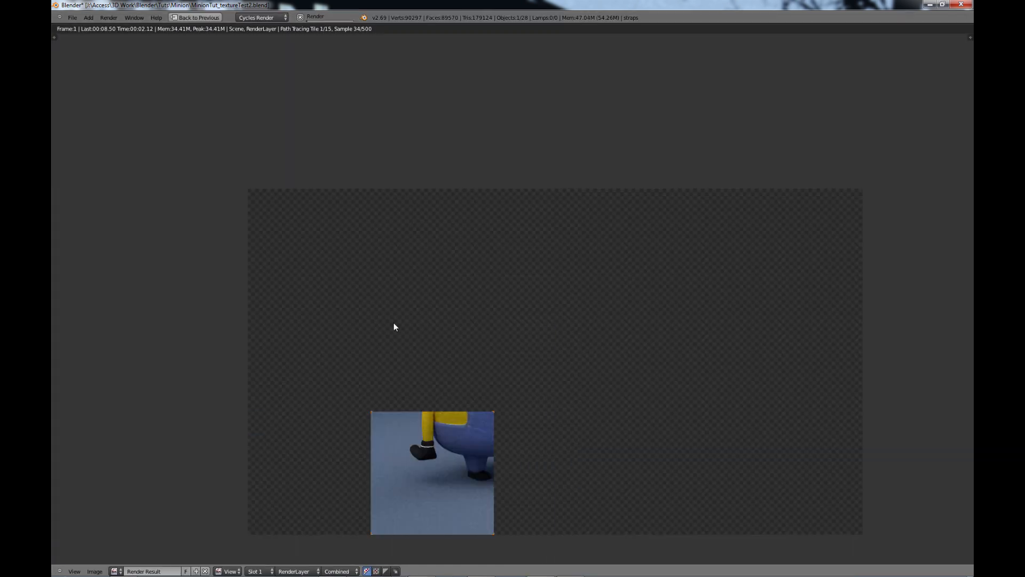